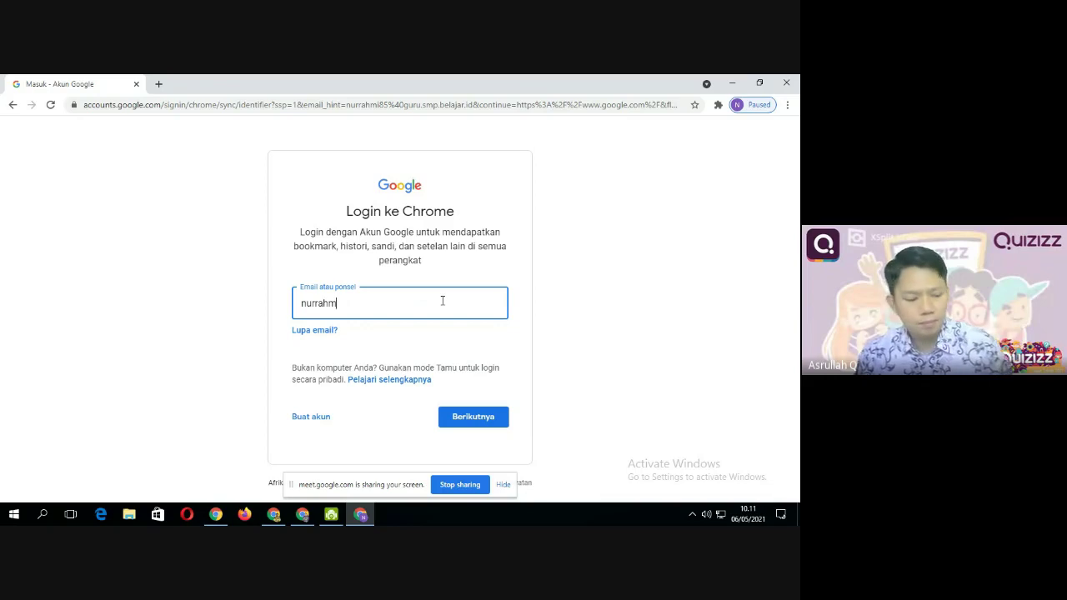
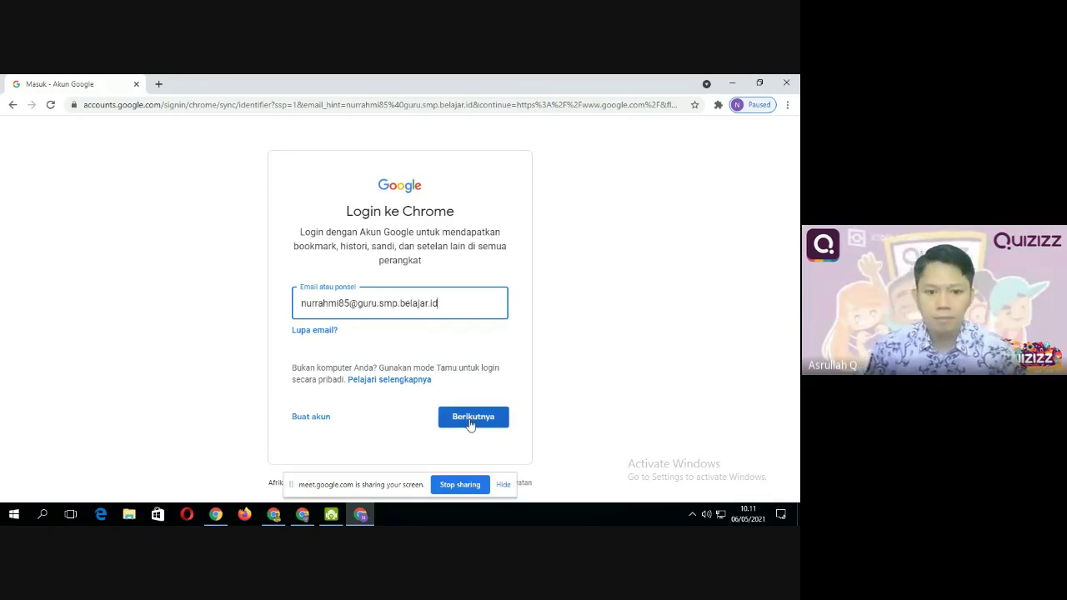
# Enter the school Google account's email and password to sign in
pyautogui.click(472, 421)
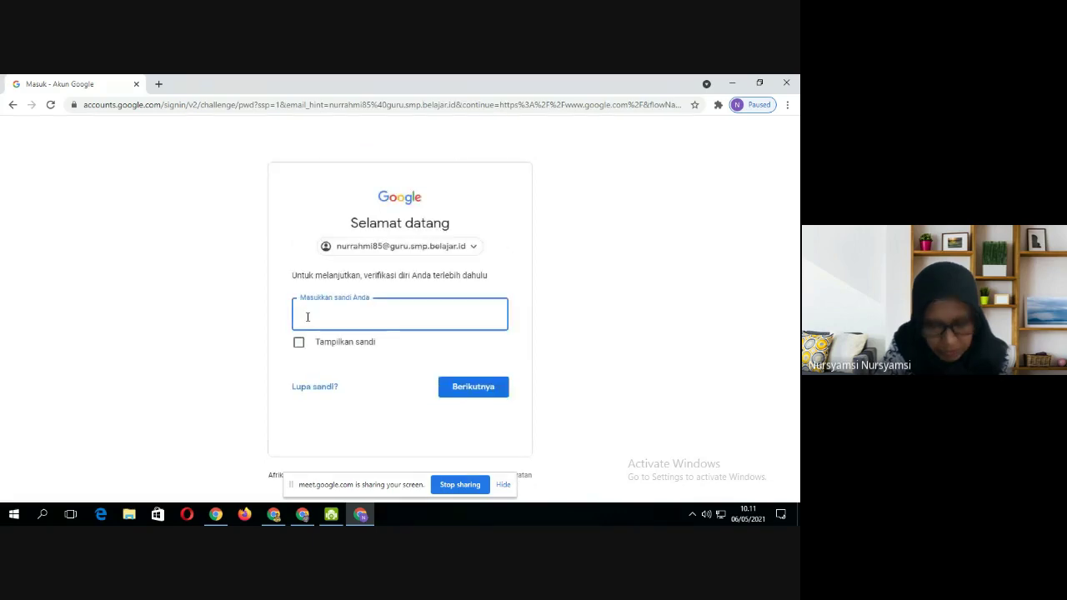
pyautogui.write('***')
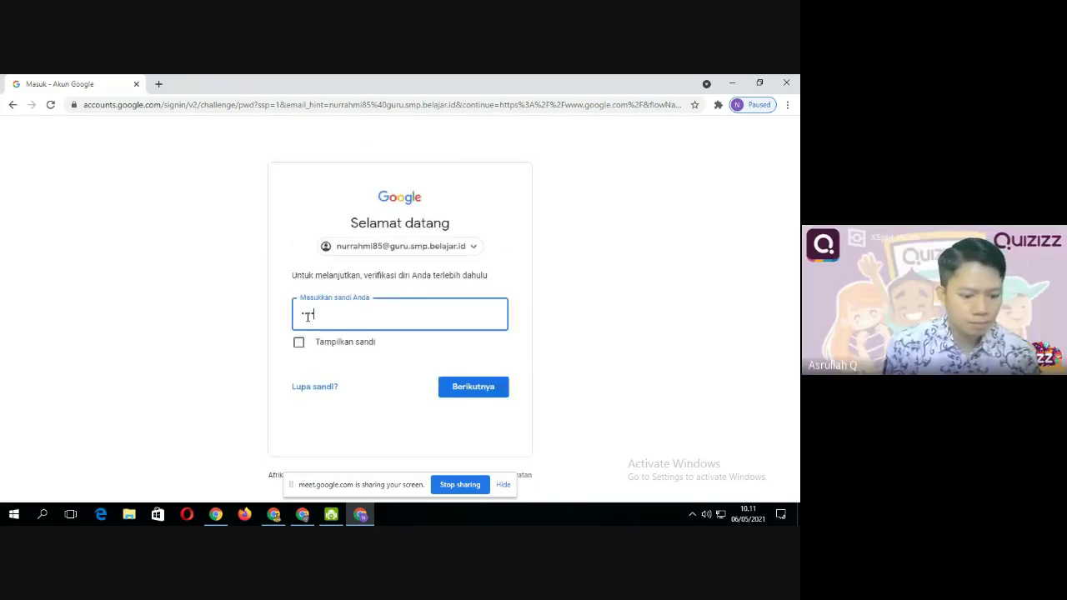
pyautogui.write('*****')
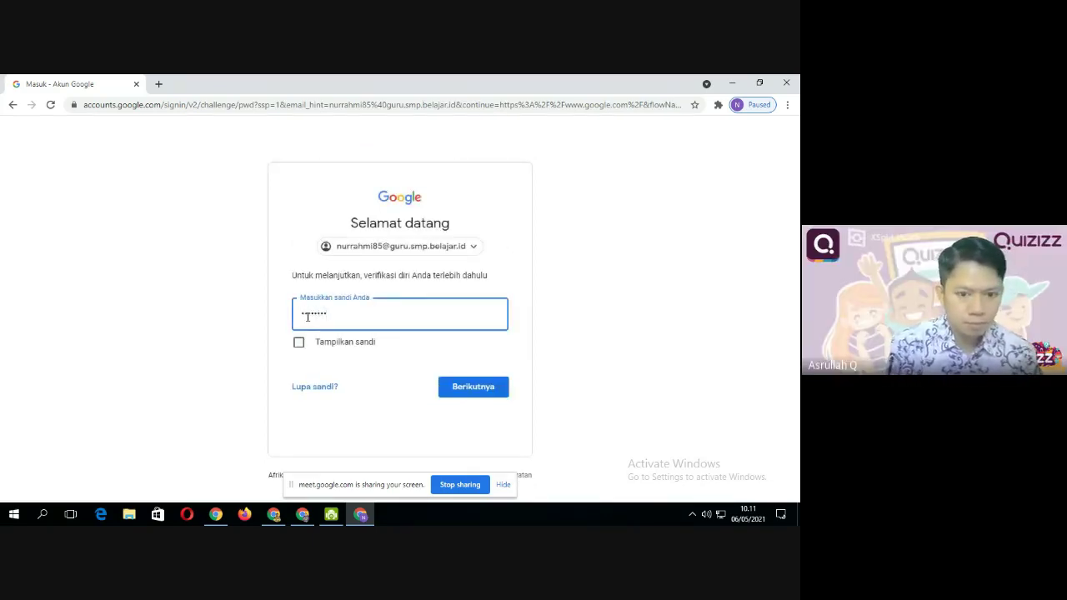
pyautogui.write('****')
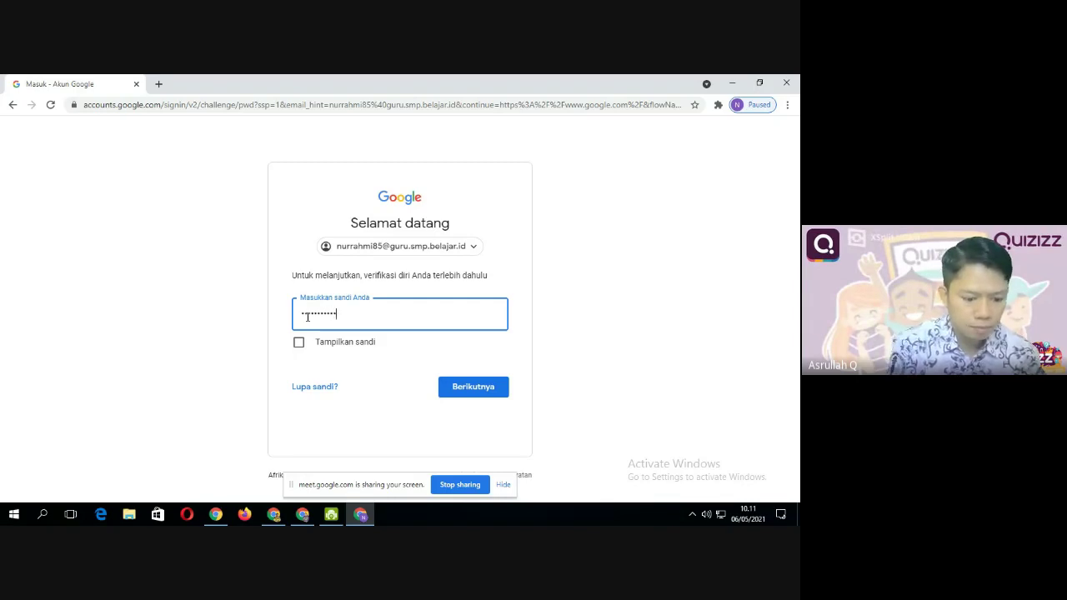
pyautogui.click(485, 395)
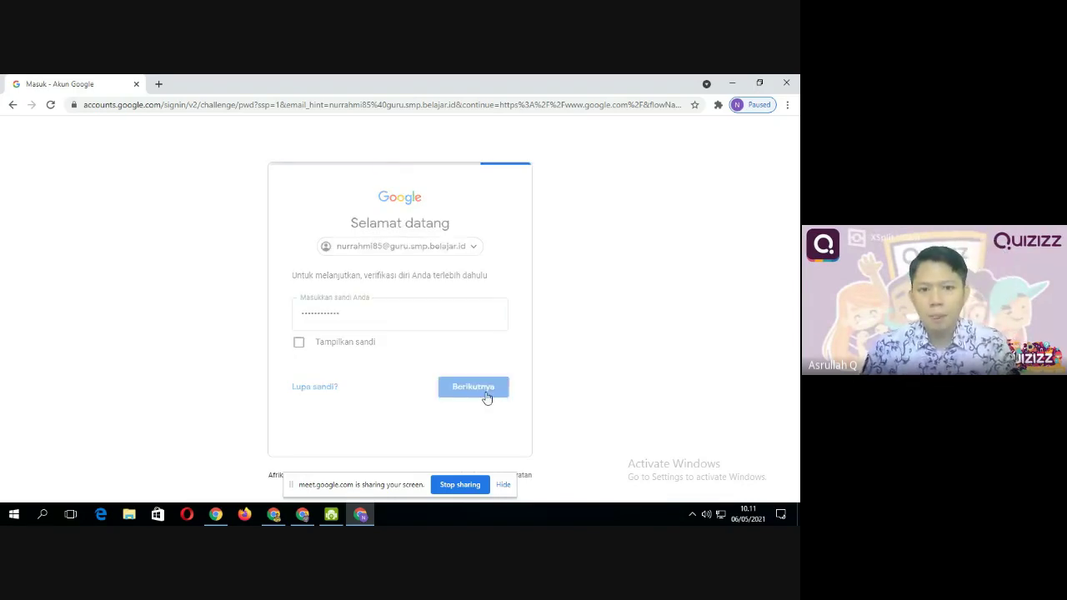
# Retype the account password after the 'Sandi salah' wrong-password error
pyautogui.click(298, 357)
pyautogui.click(312, 314)
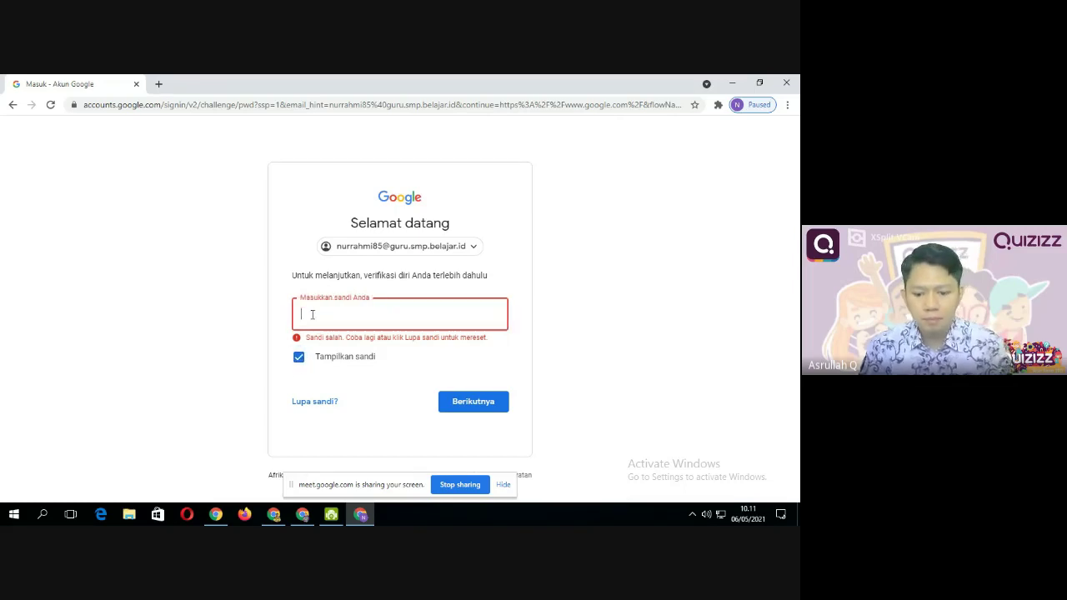
pyautogui.click(302, 357)
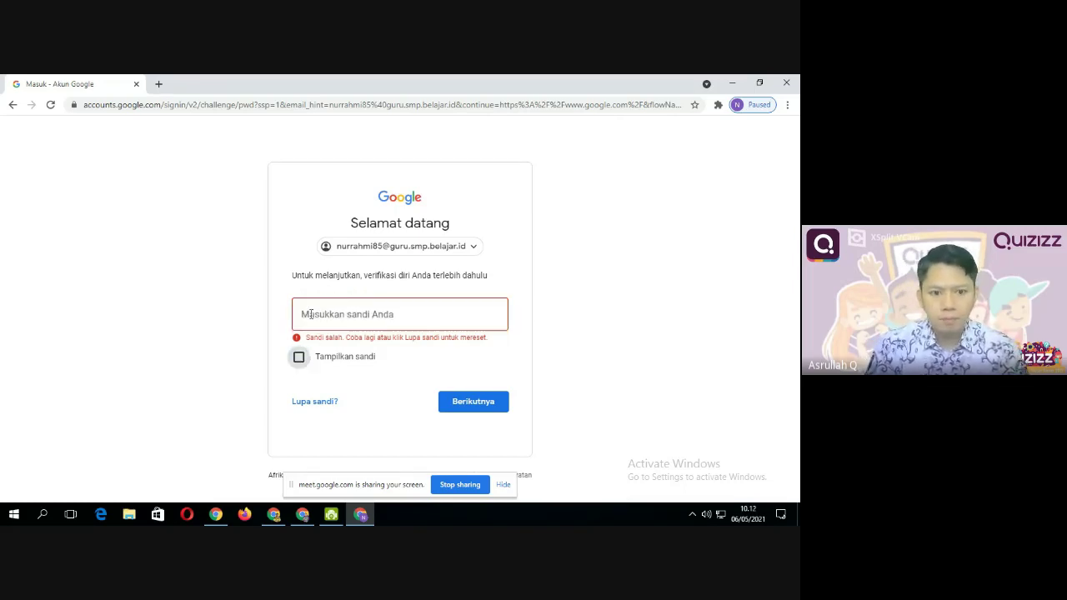
pyautogui.click(311, 314)
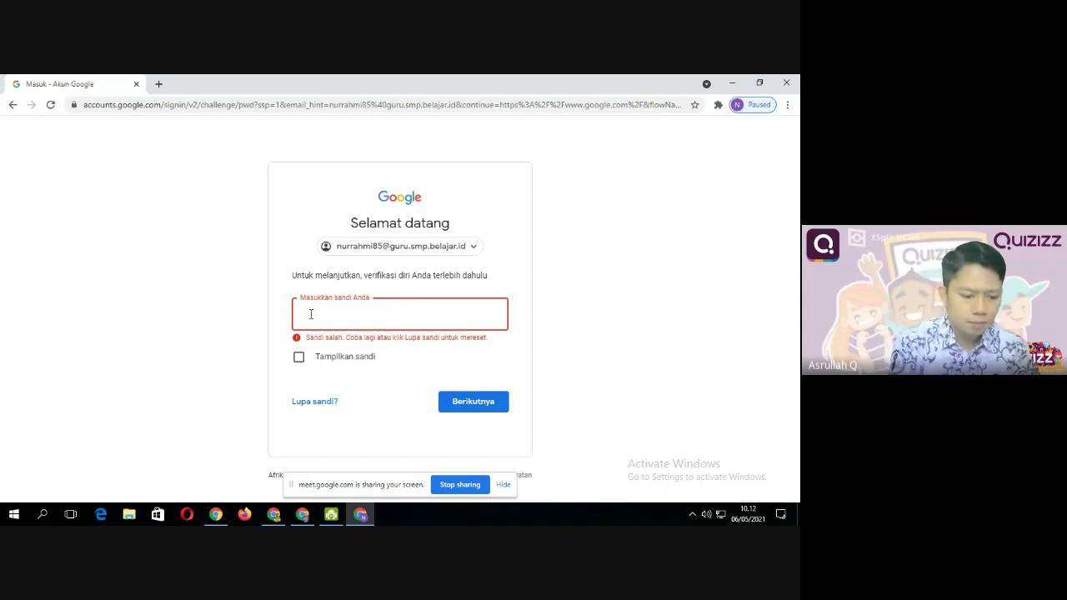
pyautogui.write('•••')
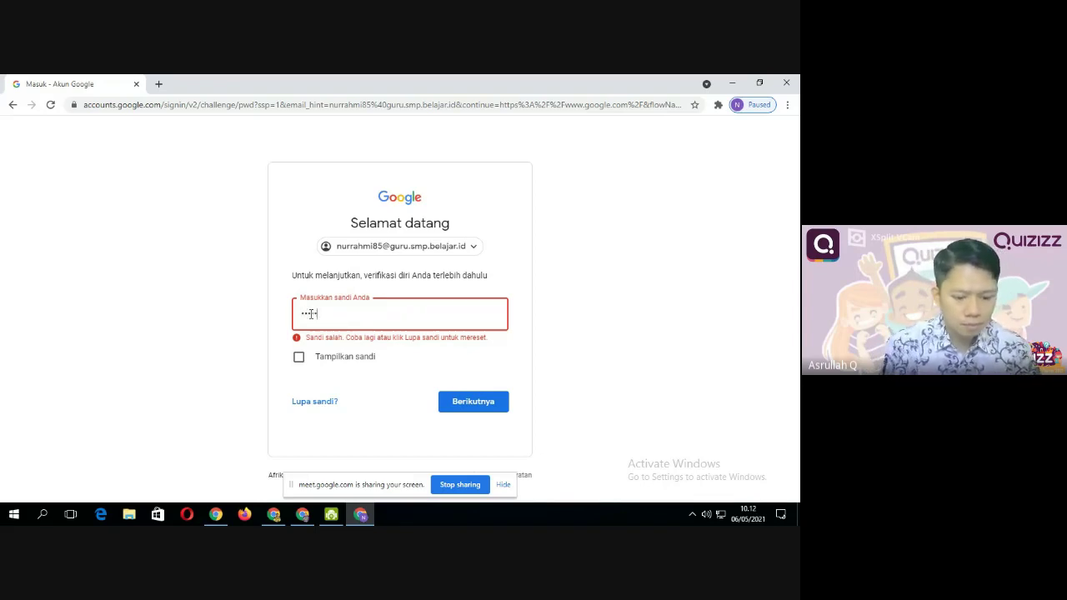
pyautogui.write('•••')
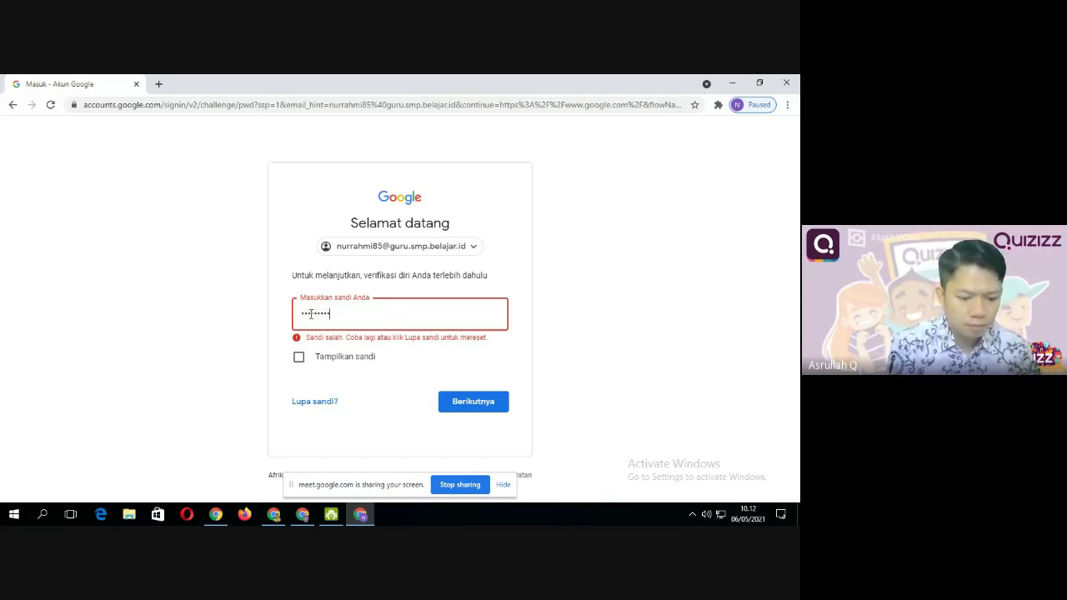
pyautogui.write('••')
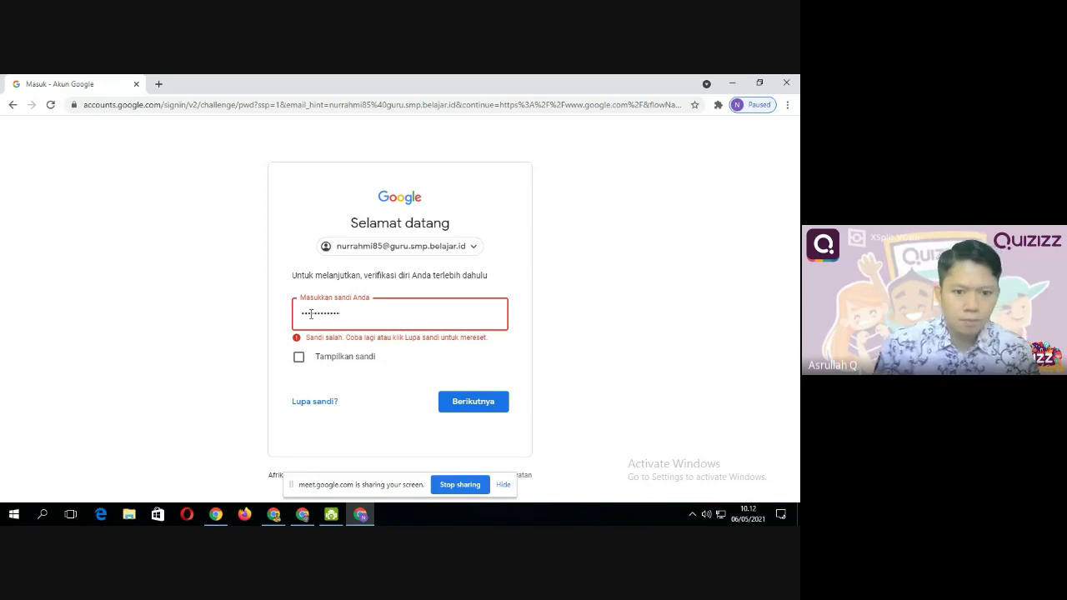
pyautogui.click(463, 401)
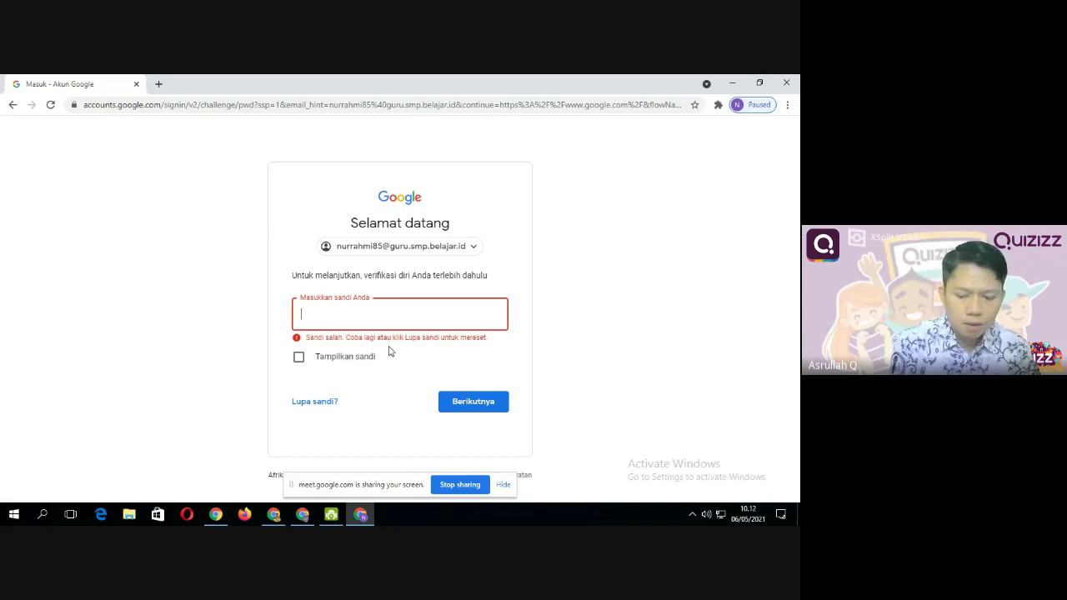
pyautogui.write('••••')
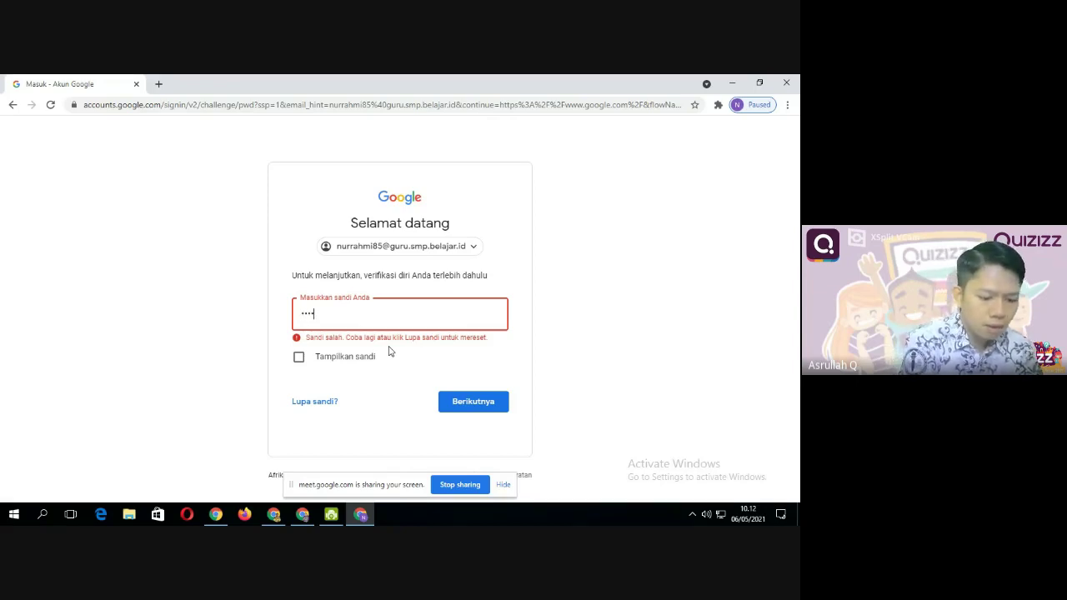
pyautogui.write('••••')
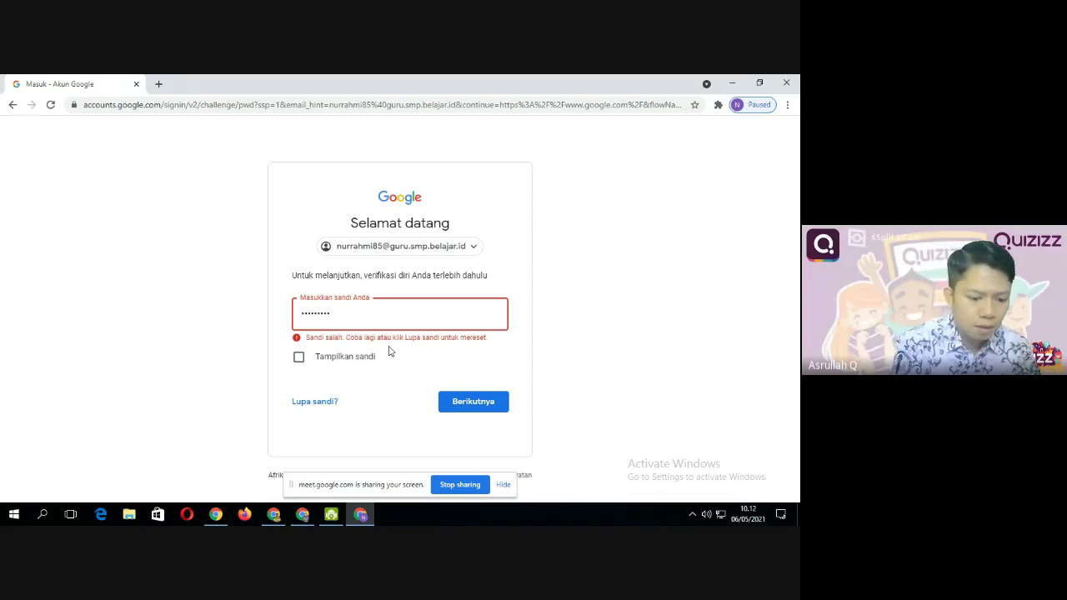
pyautogui.write('•')
# Submit the retyped password to reach the Google home page, and select the address-bar URL
pyautogui.click(481, 400)
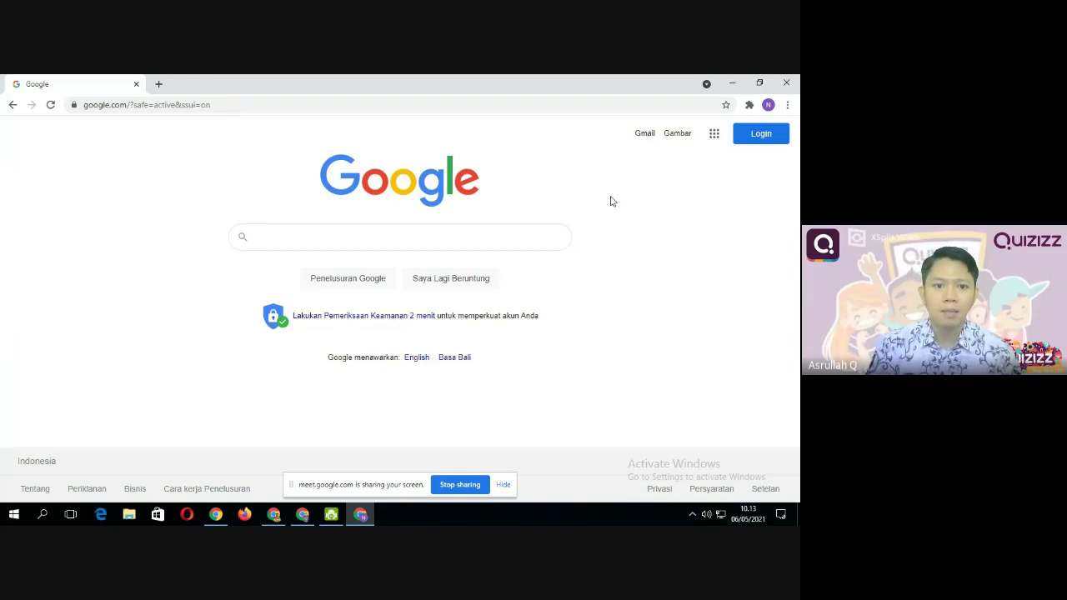
pyautogui.click(141, 105)
pyautogui.click(148, 124)
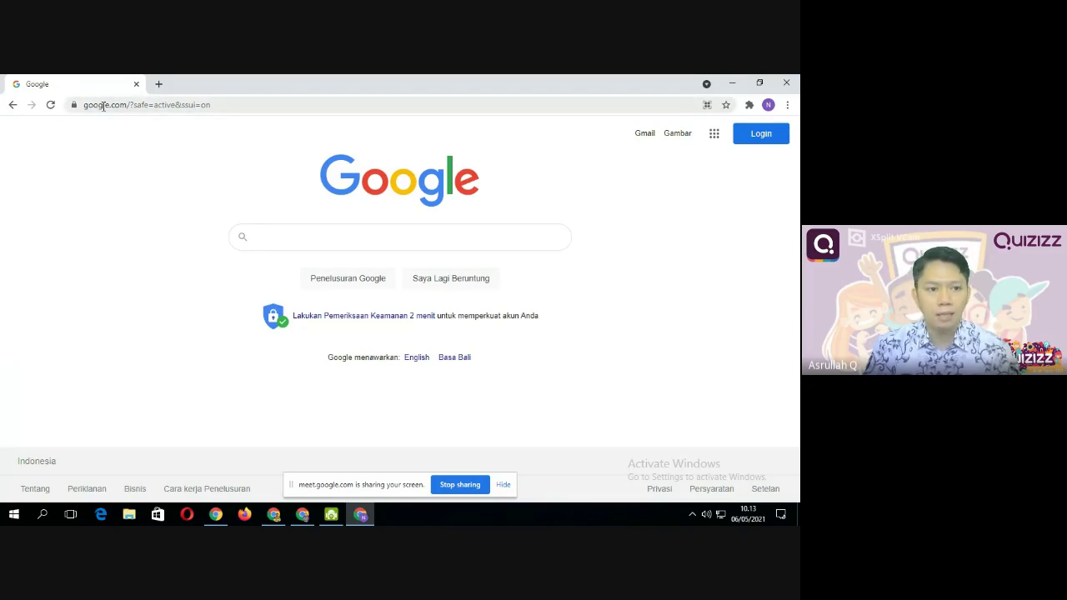
pyautogui.click(103, 107)
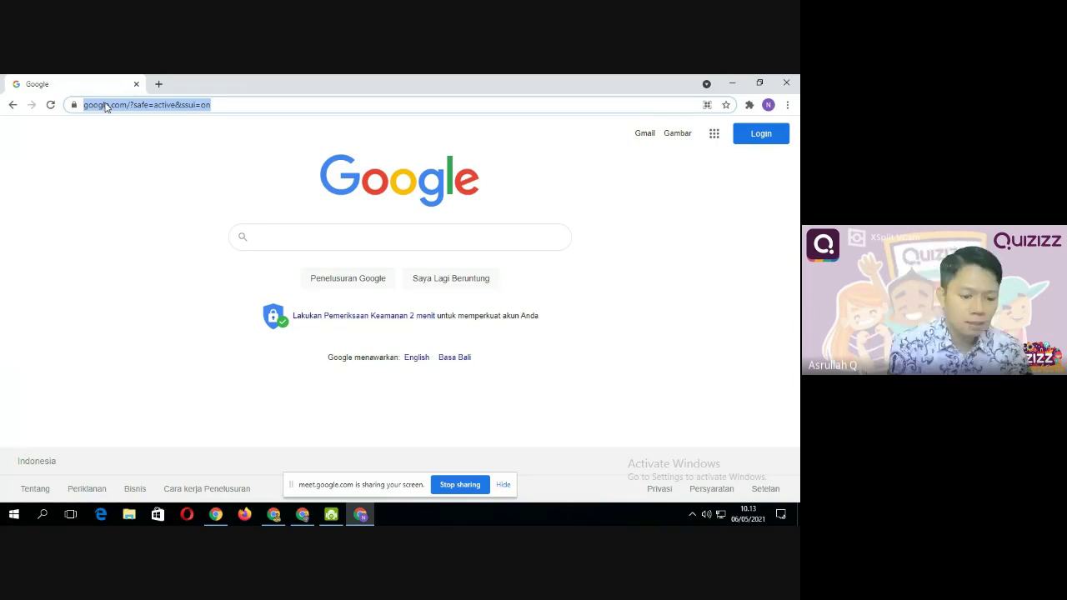
# Go to quizizz.com from the address bar suggestion
pyautogui.write('qu')
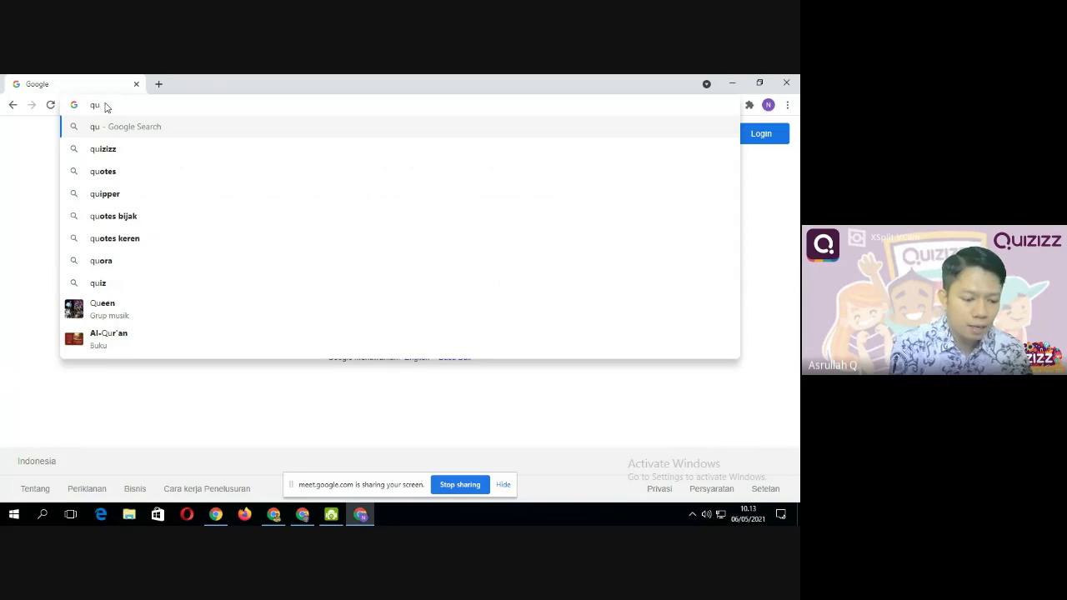
pyautogui.write('izizz')
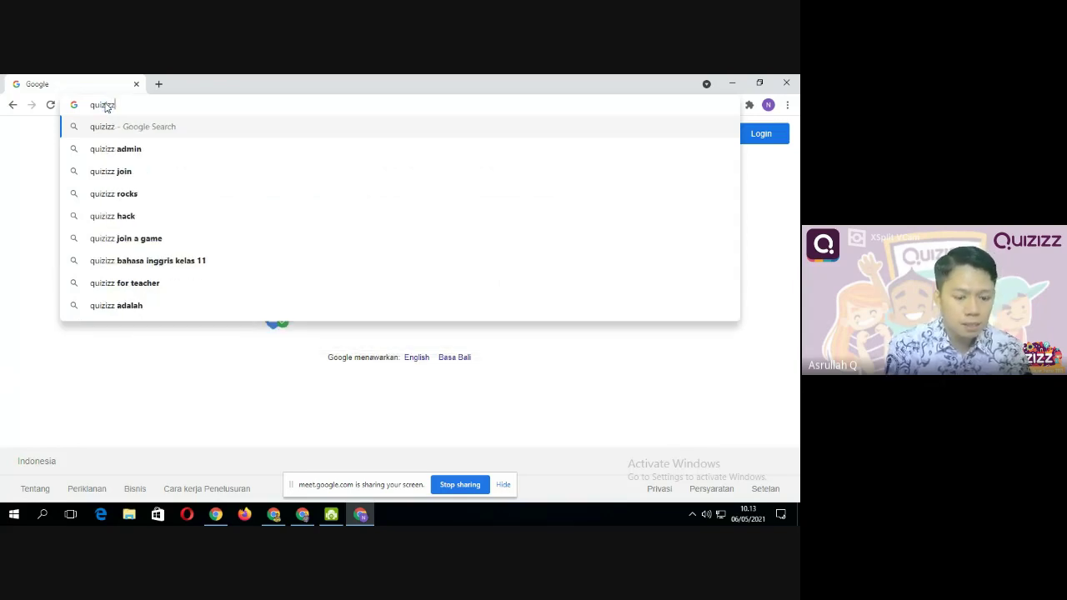
pyautogui.write('.c')
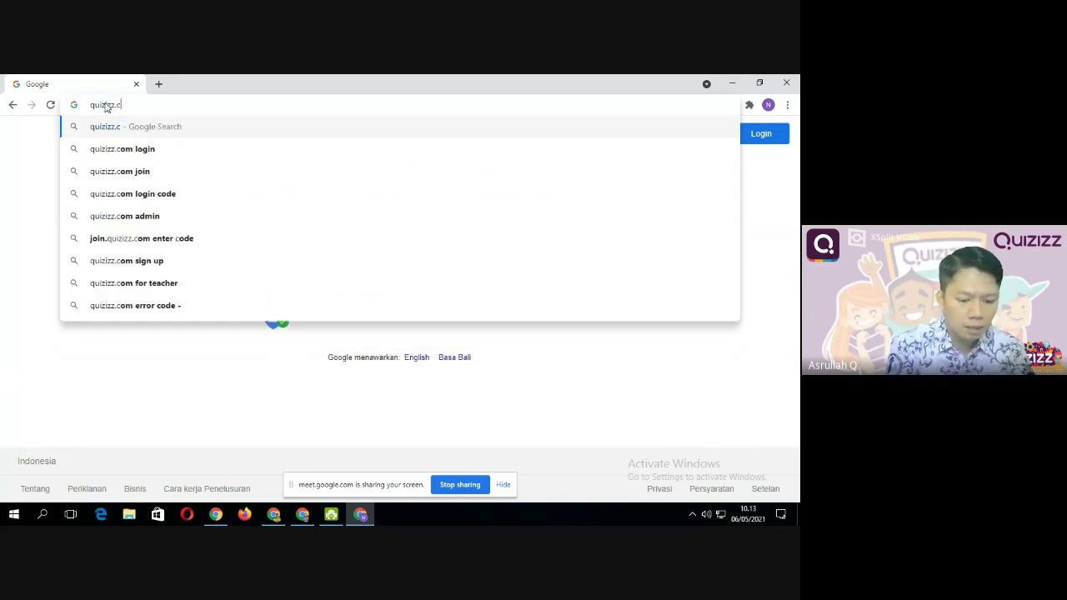
pyautogui.write('om')
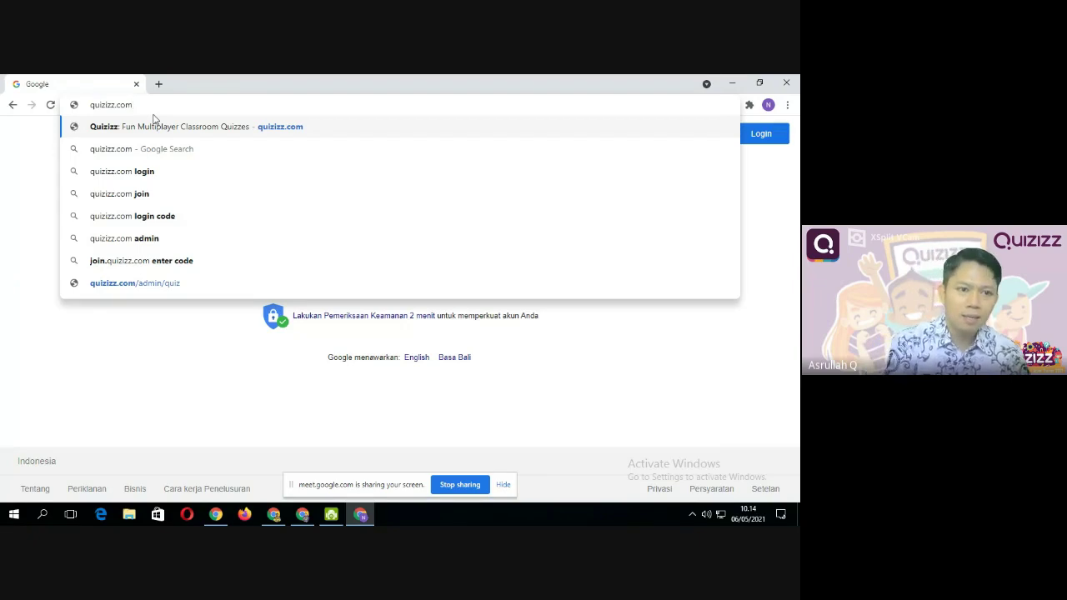
pyautogui.click(152, 119)
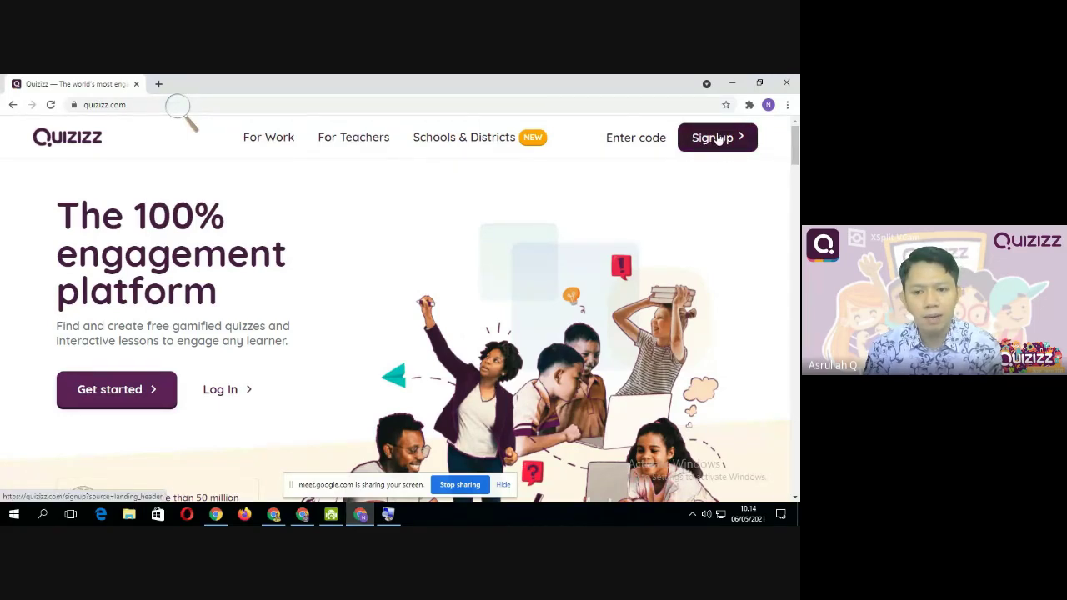
# Open the Quizizz Sign up page from the top-right of the landing page
pyautogui.click(716, 138)
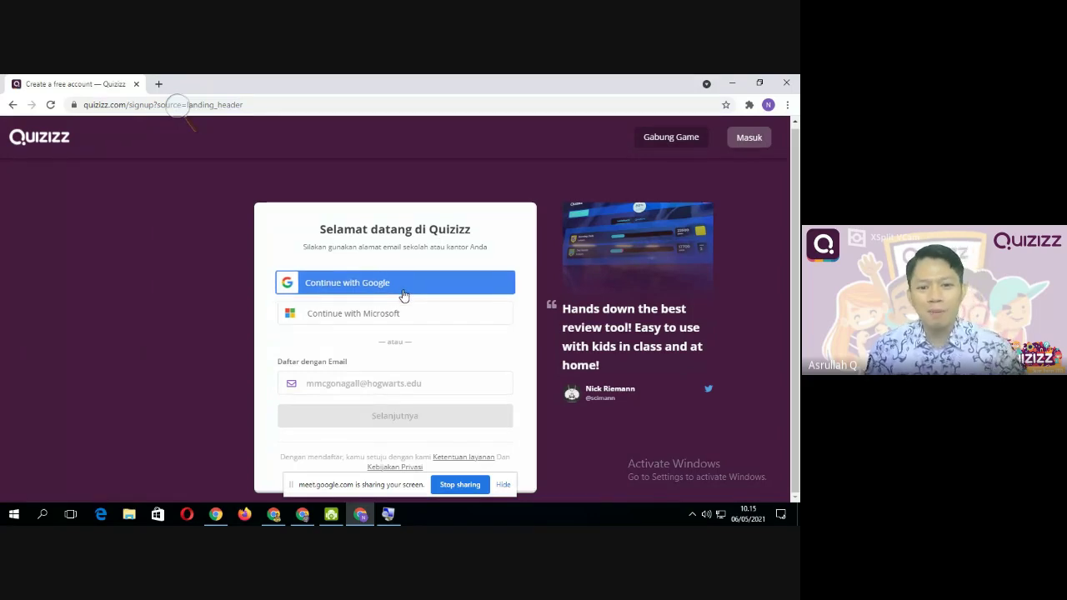
# Sign up with Google, choosing the school account in the Pilih akun list
pyautogui.click(341, 382)
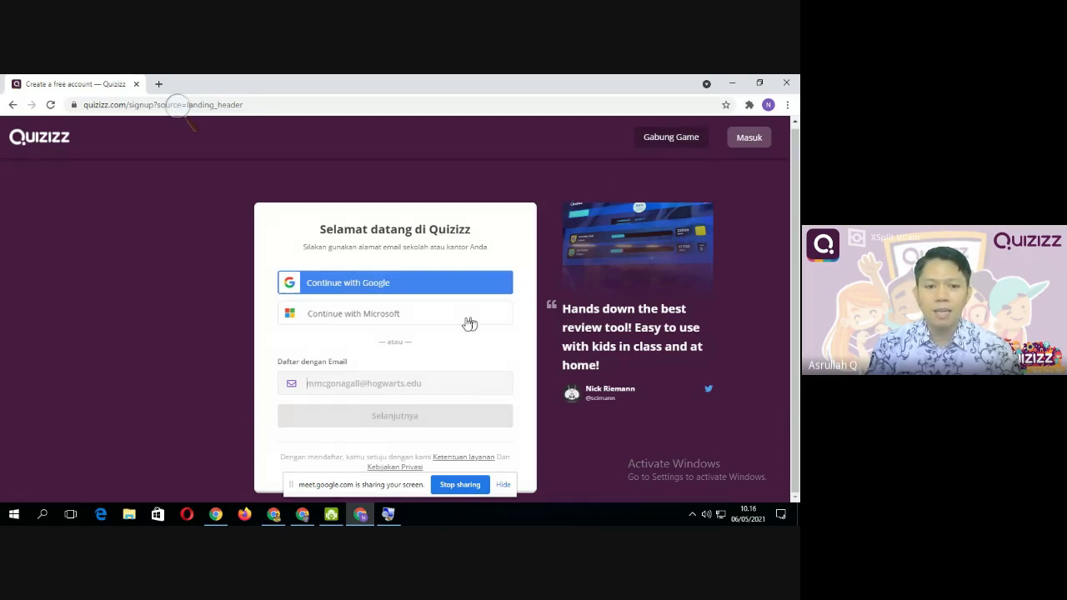
pyautogui.click(382, 285)
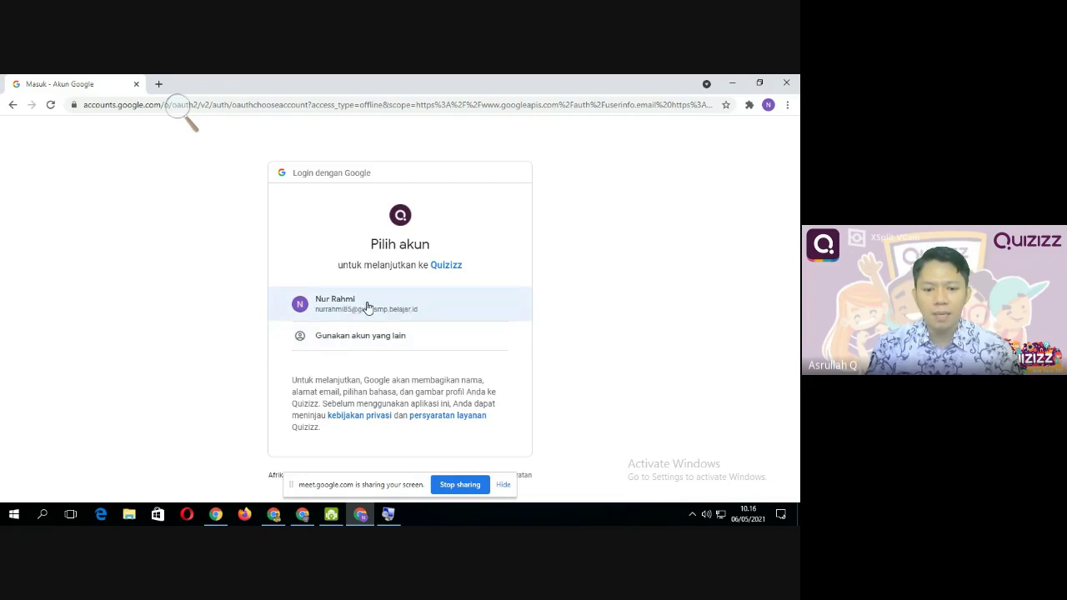
pyautogui.click(367, 305)
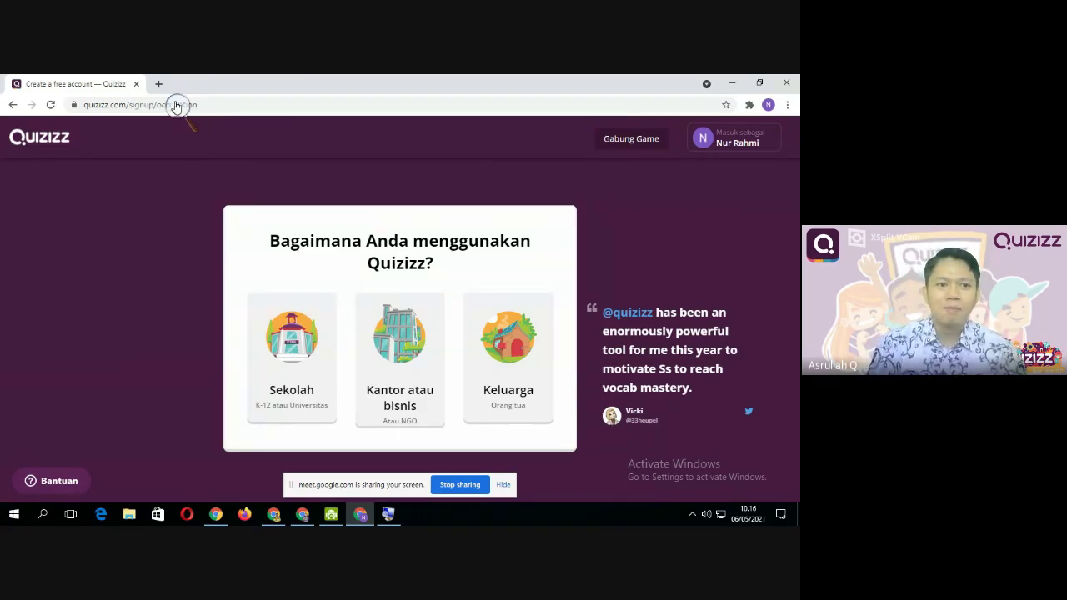
# Zoom the page in and choose Sekolah as how Quizizz will be used
pyautogui.press('super+plus')
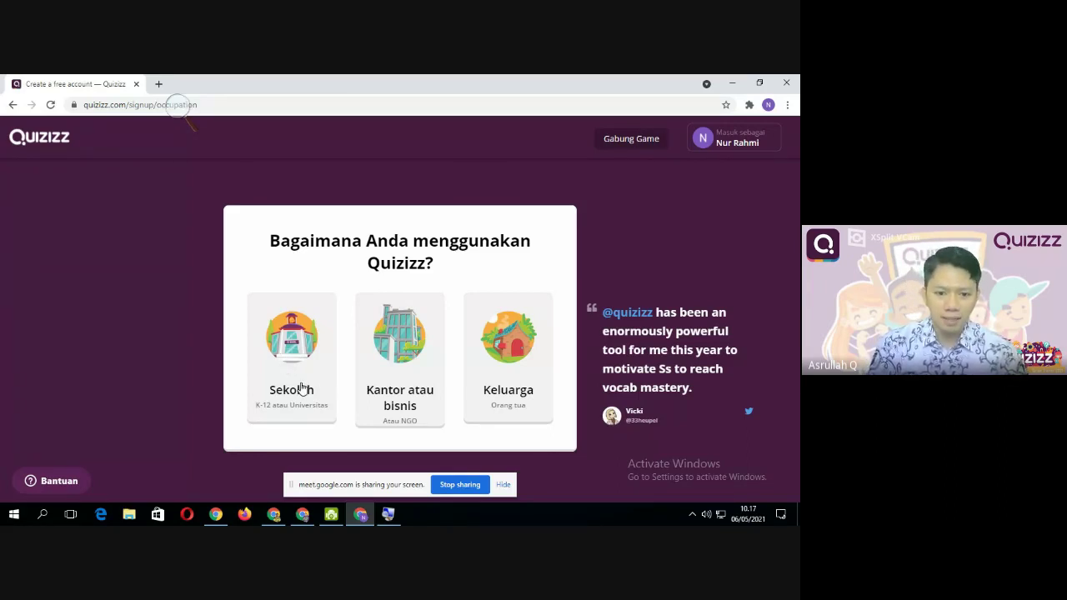
pyautogui.click(302, 388)
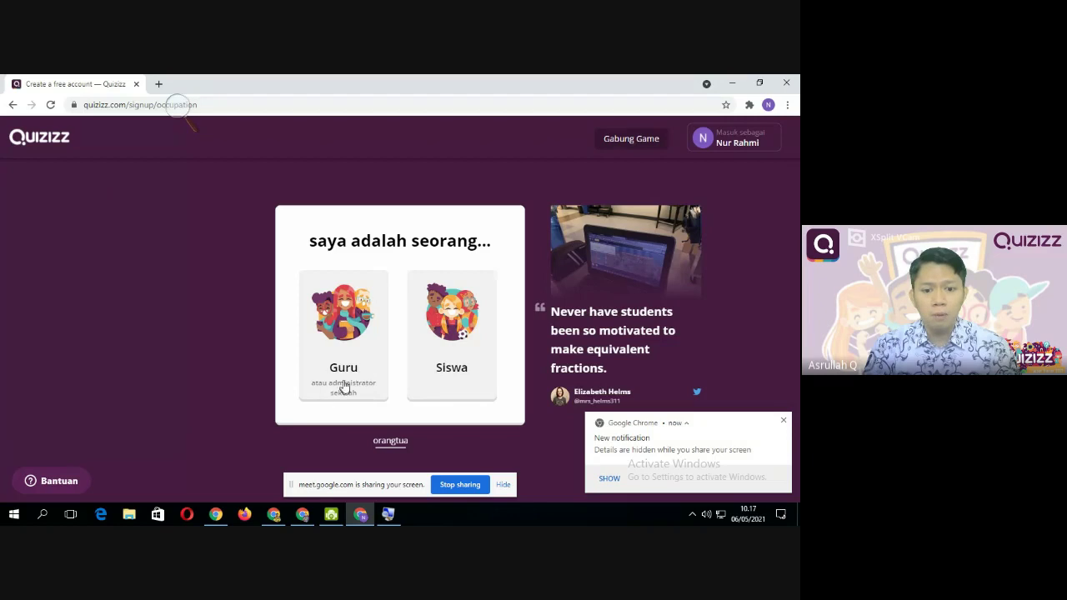
# Dismiss the Chrome screen-sharing notice and choose the Guru role
pyautogui.click(784, 424)
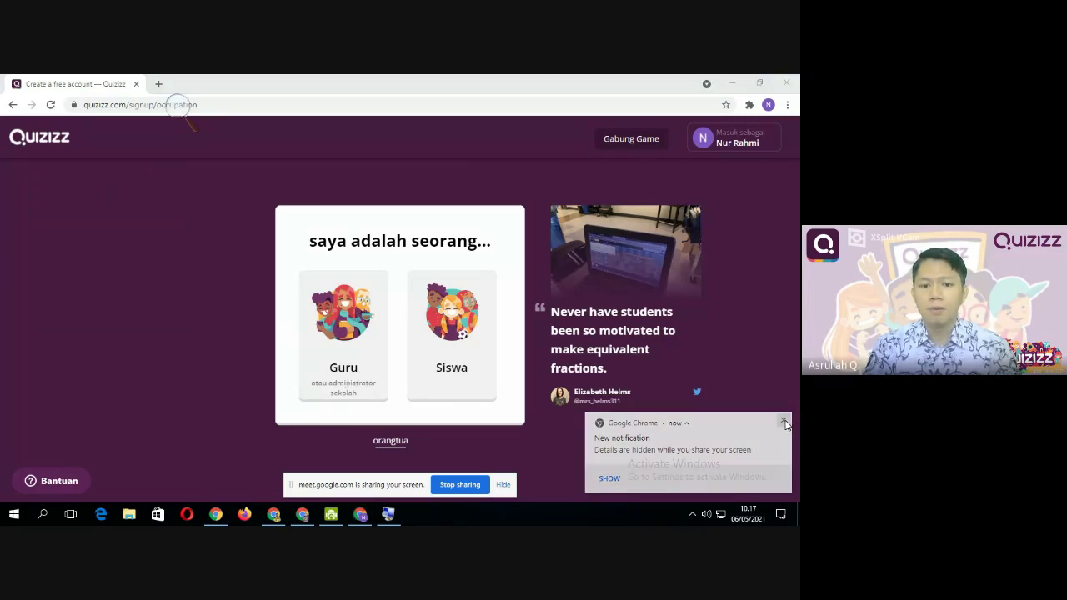
pyautogui.click(370, 375)
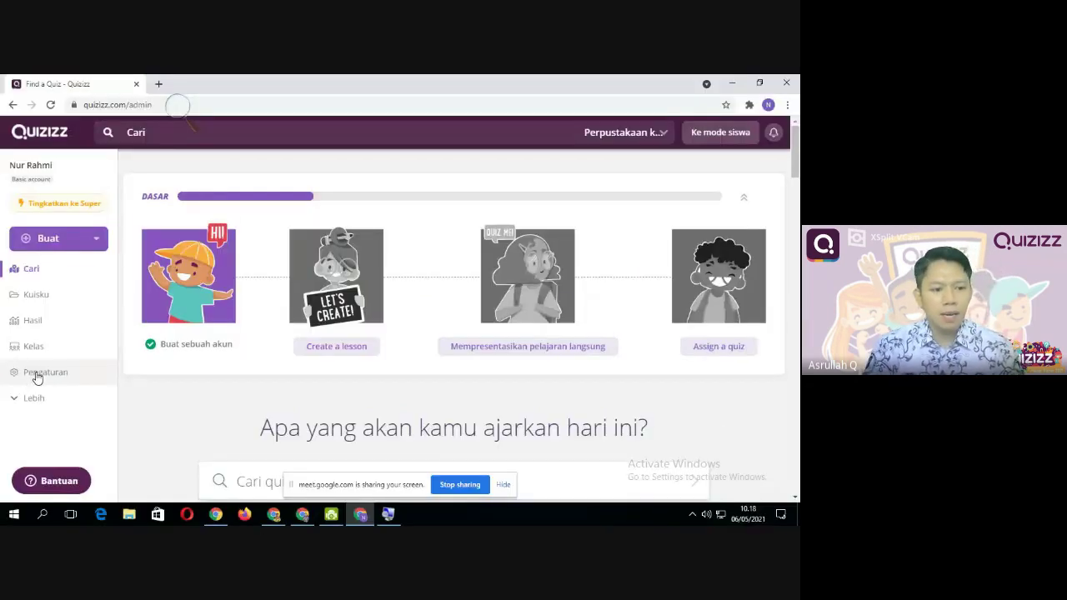
# Open Pengaturan and look over the Bahasa and Kata sandi sections
pyautogui.click(36, 377)
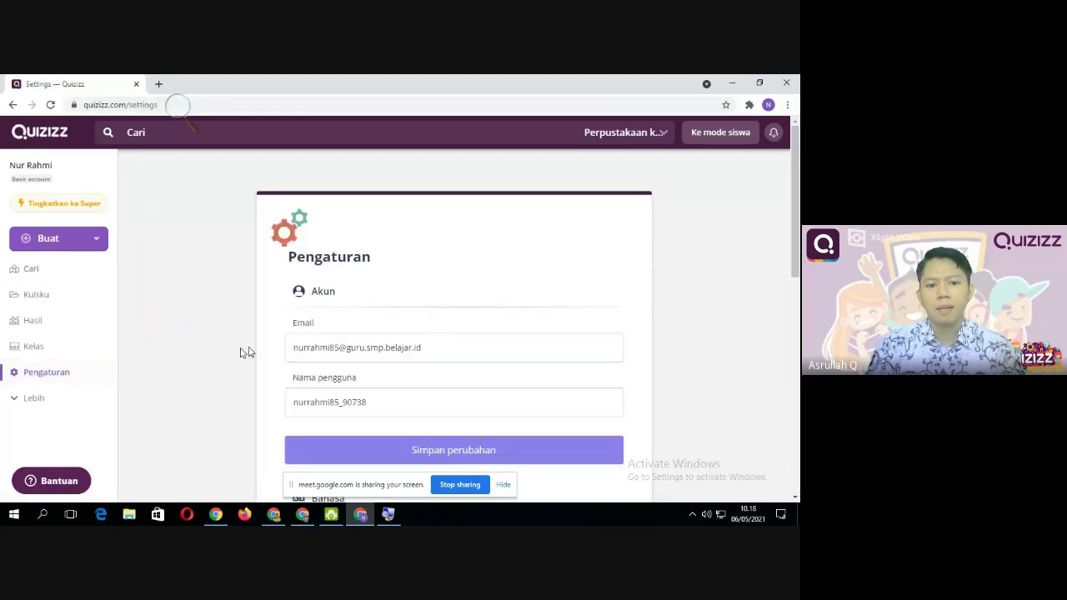
pyautogui.scroll(-4, 353, 280)
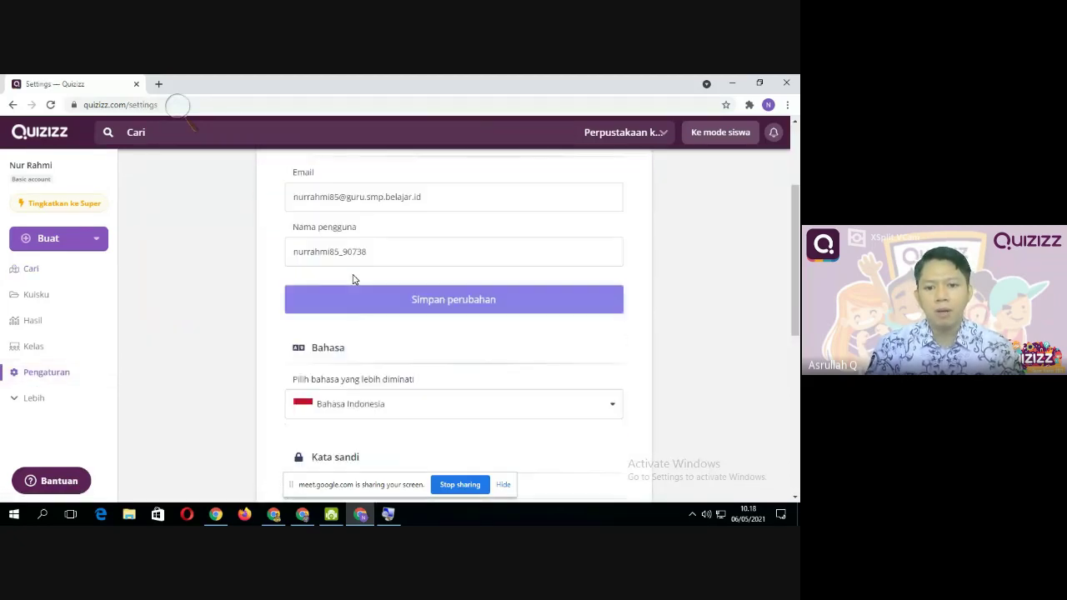
pyautogui.scroll(1, 353, 280)
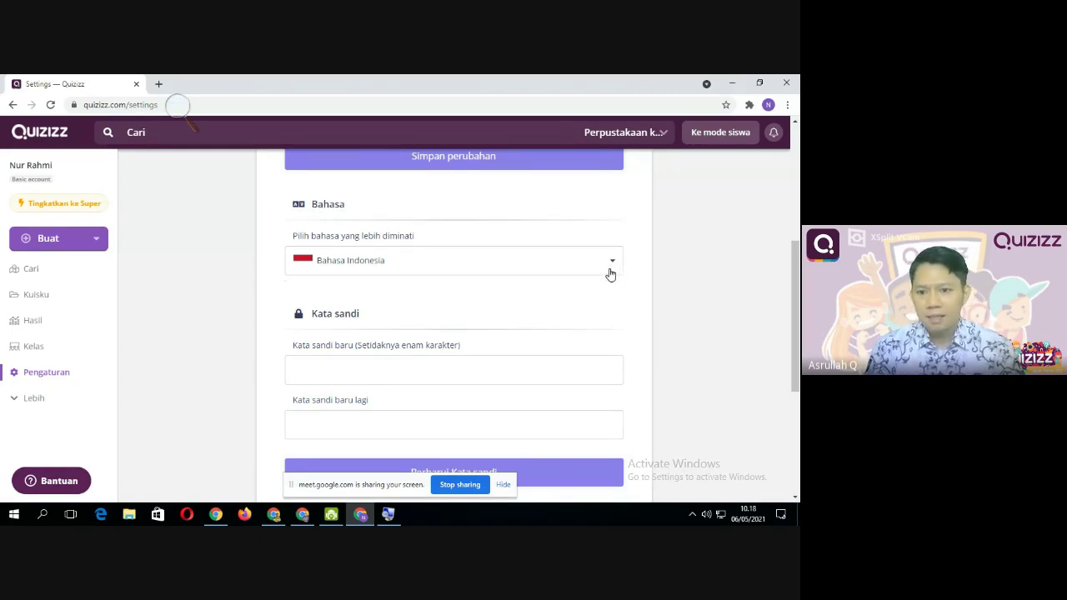
# Choose Bahasa Indonesia from the preferred-language list
pyautogui.click(612, 265)
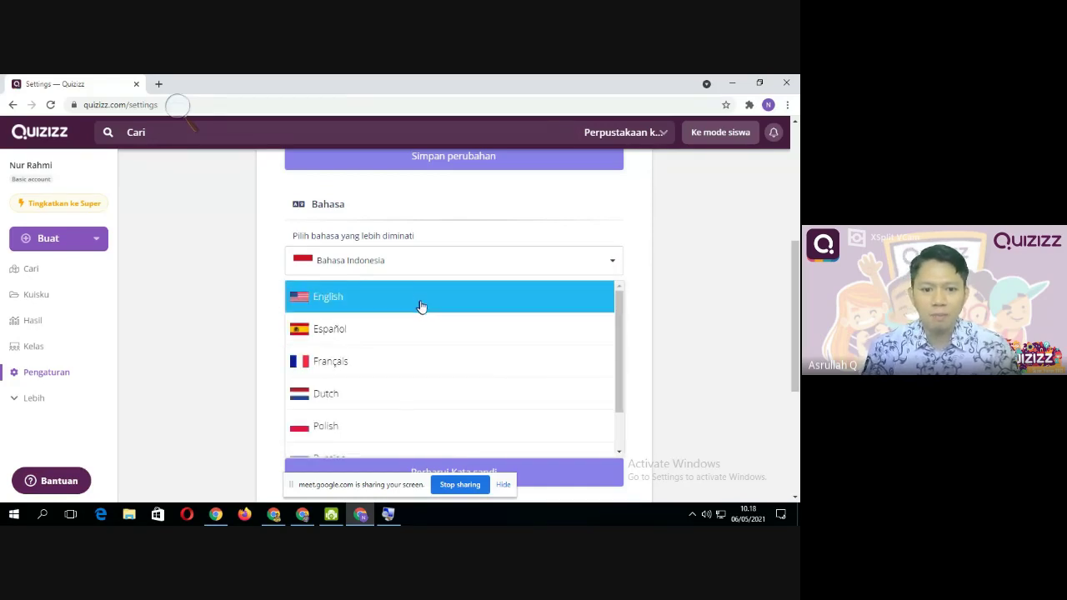
pyautogui.scroll(-5, 424, 317)
pyautogui.scroll(6, 403, 285)
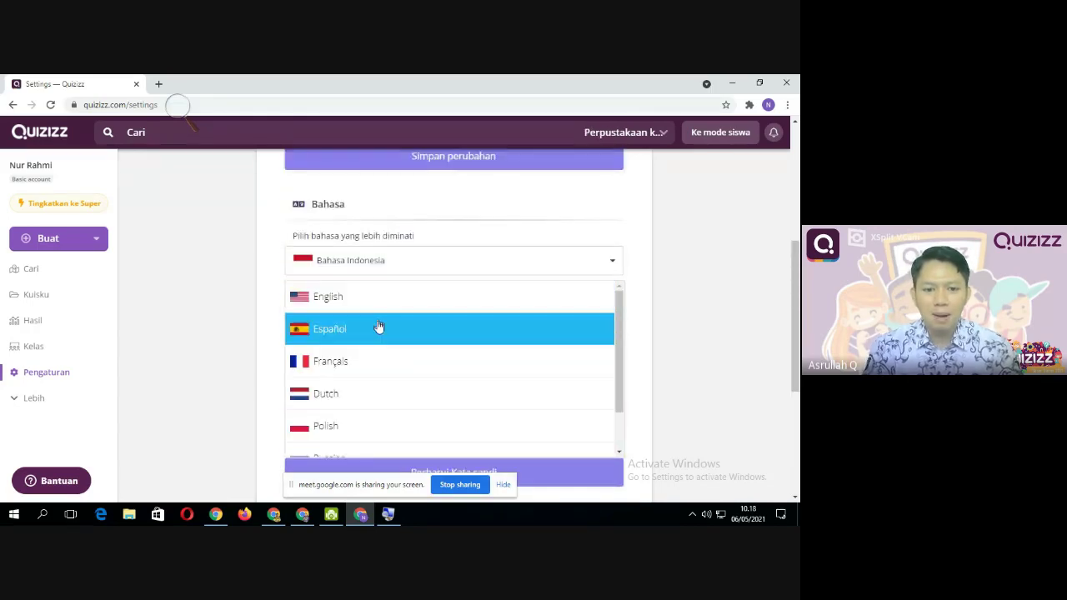
pyautogui.scroll(-4, 370, 346)
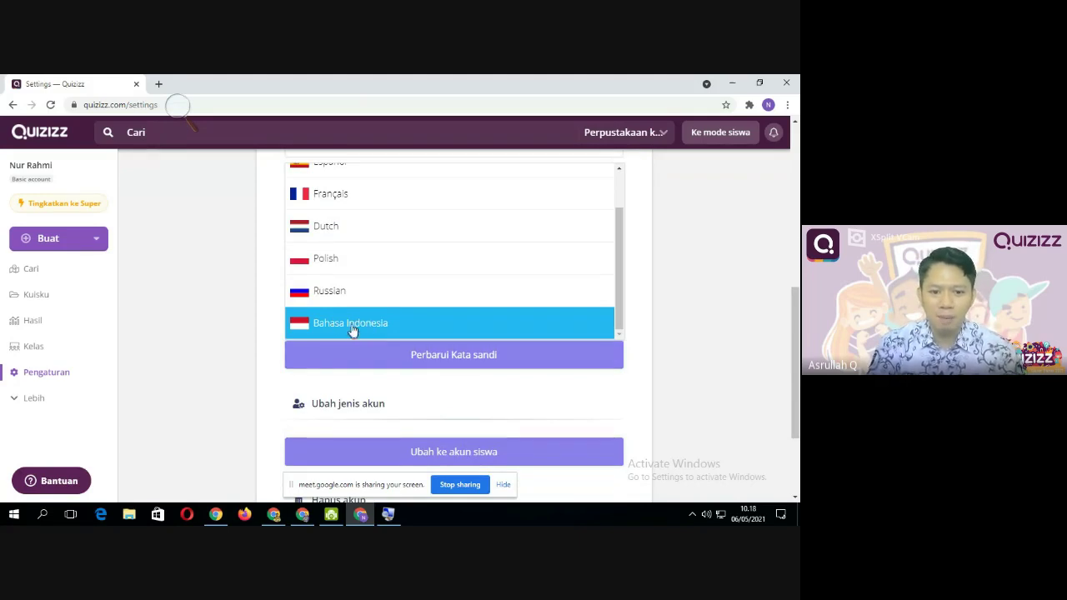
pyautogui.click(351, 326)
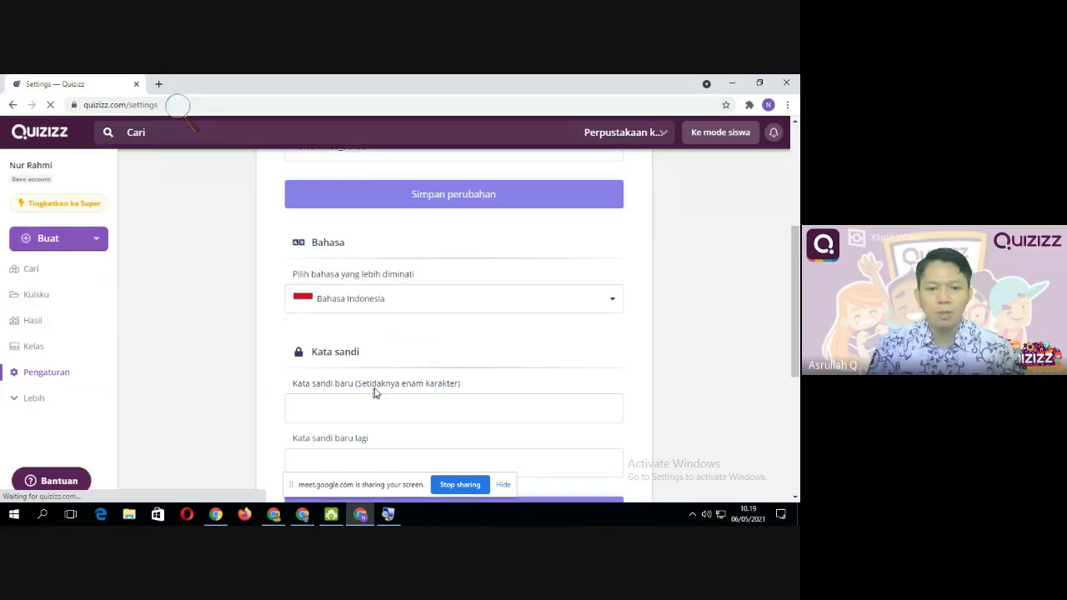
pyautogui.scroll(3, 377, 386)
pyautogui.scroll(1, 450, 315)
pyautogui.scroll(-2, 500, 304)
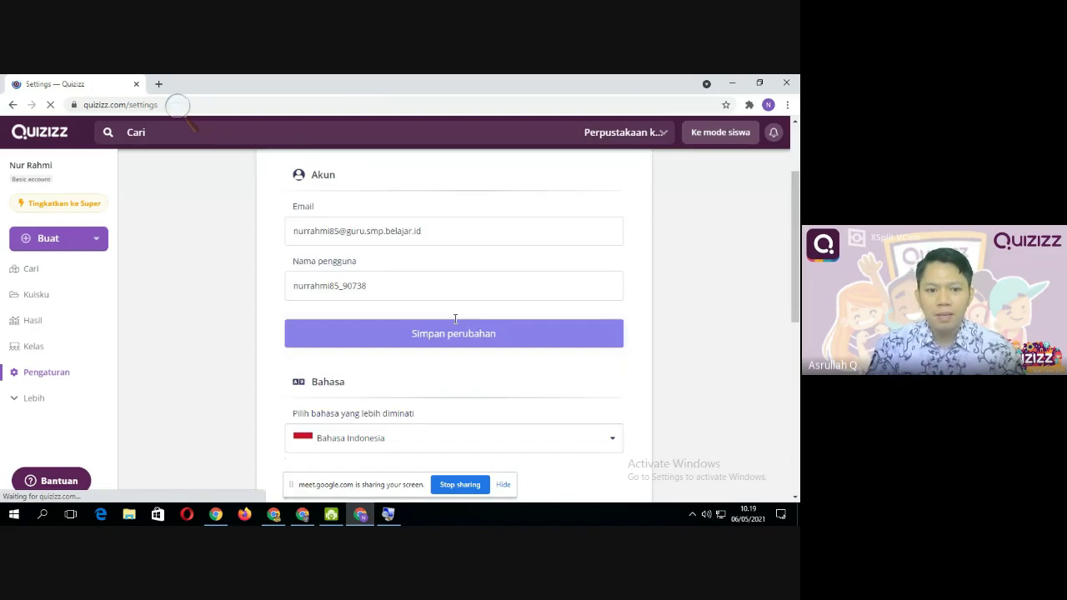
pyautogui.scroll(1, 551, 294)
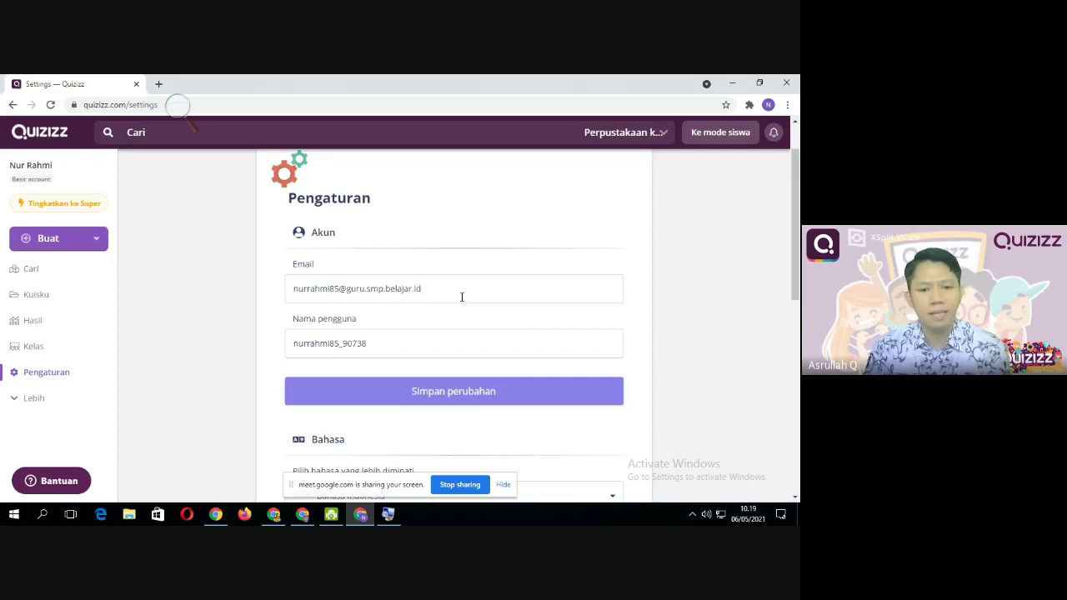
pyautogui.click(452, 289)
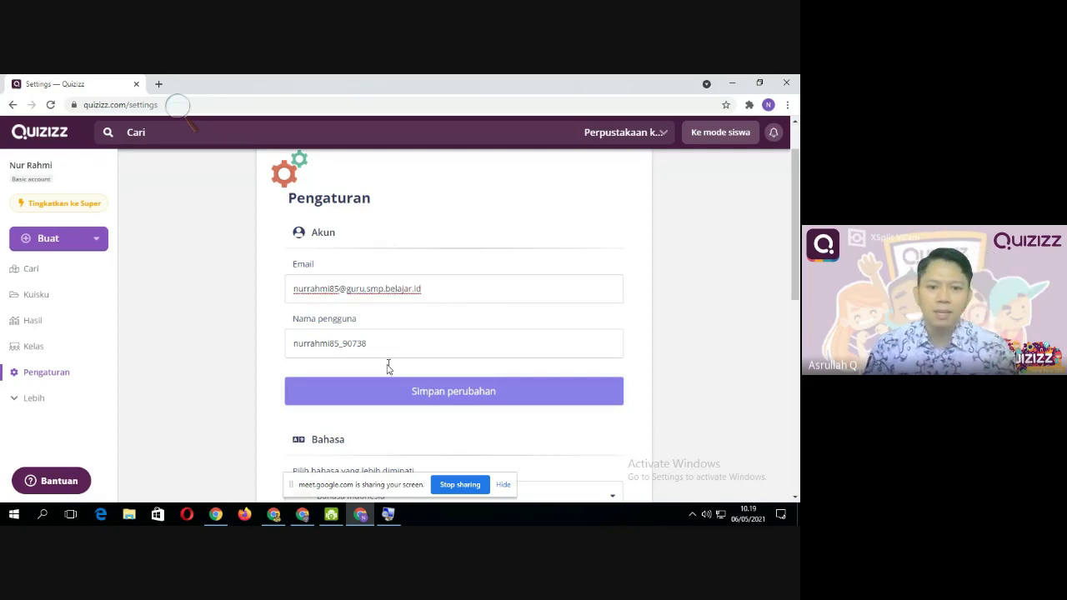
pyautogui.scroll(-1, 387, 367)
pyautogui.scroll(2, 376, 372)
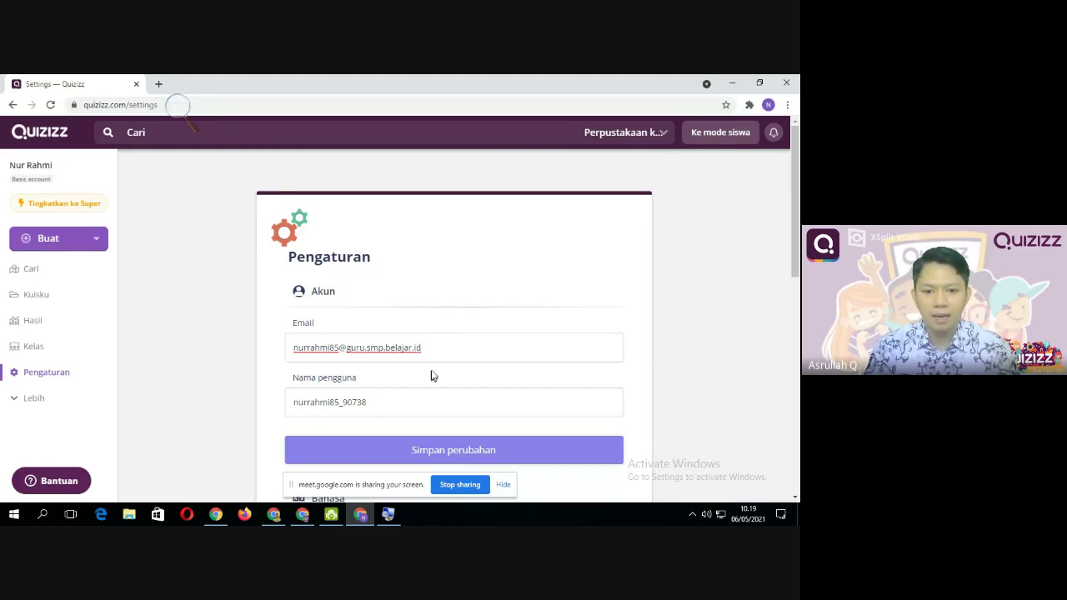
pyautogui.moveTo(424, 347); pyautogui.dragTo(237, 314)
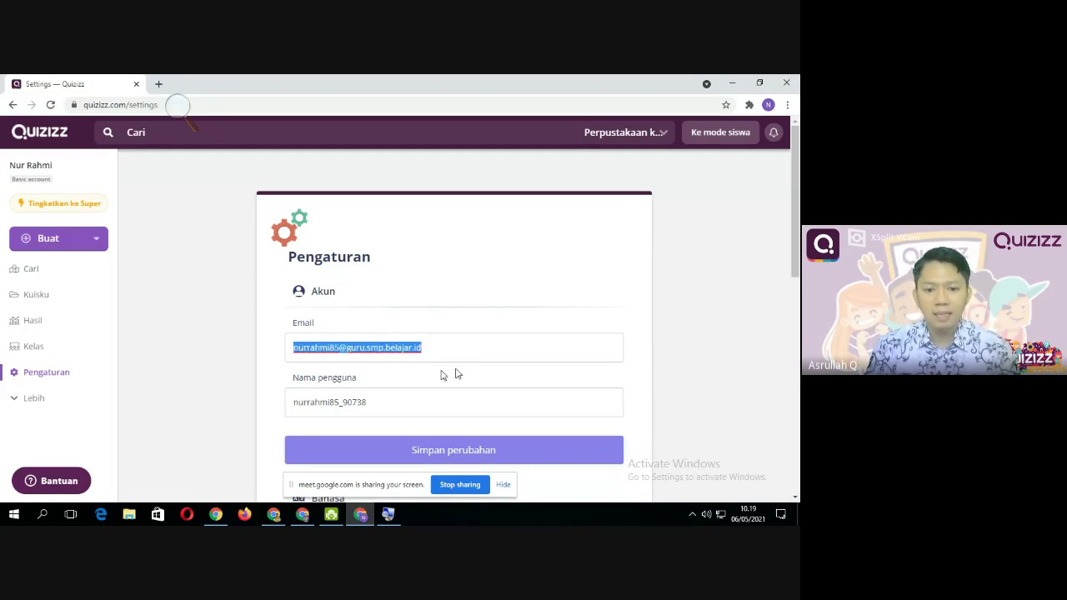
pyautogui.scroll(-2, 418, 379)
pyautogui.scroll(2, 450, 367)
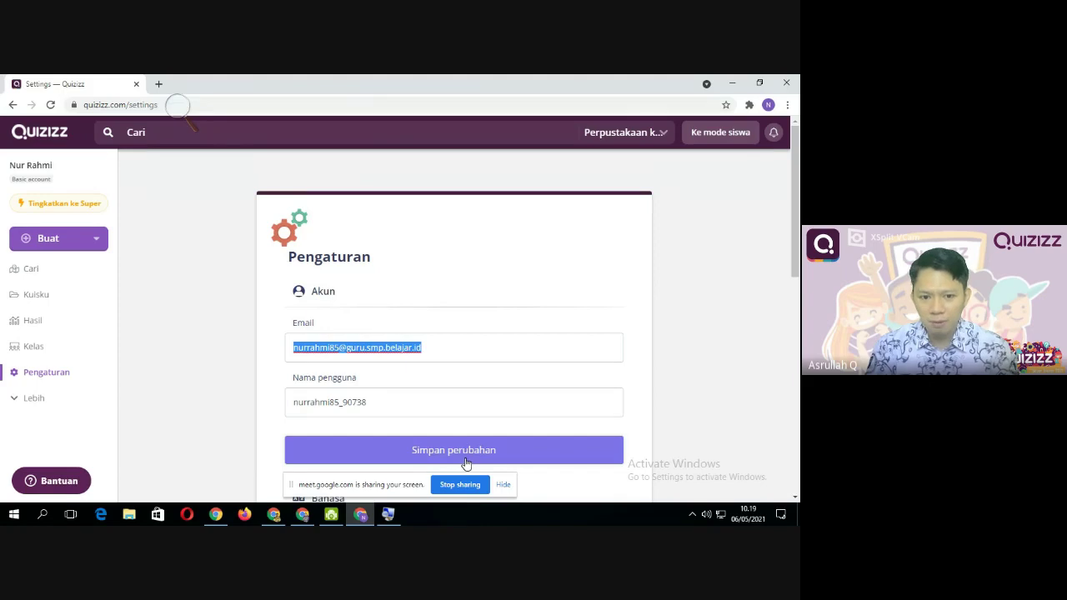
pyautogui.scroll(-1, 404, 398)
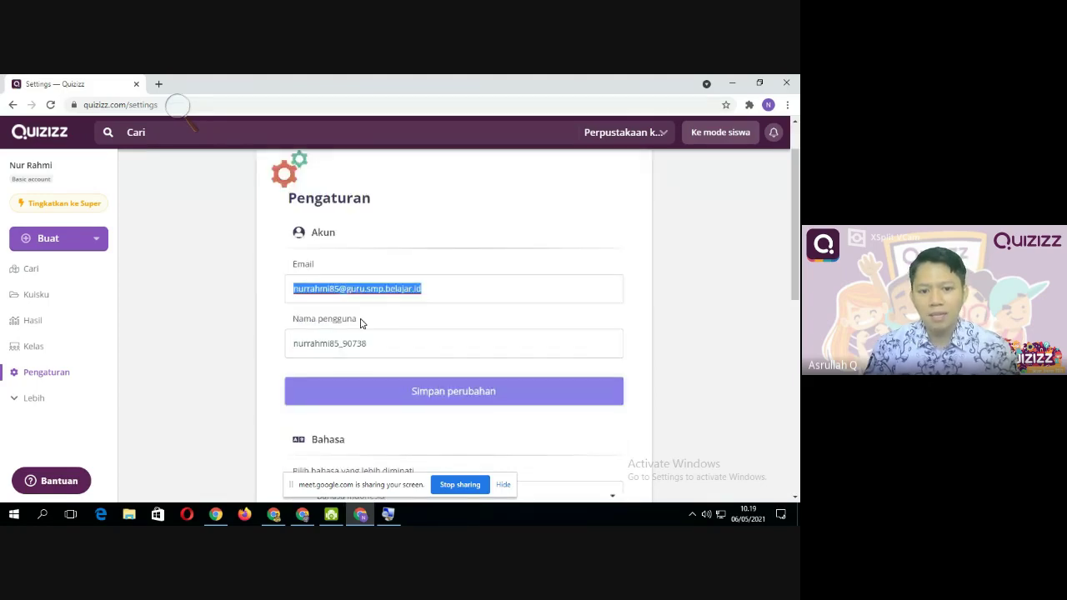
pyautogui.click(455, 287)
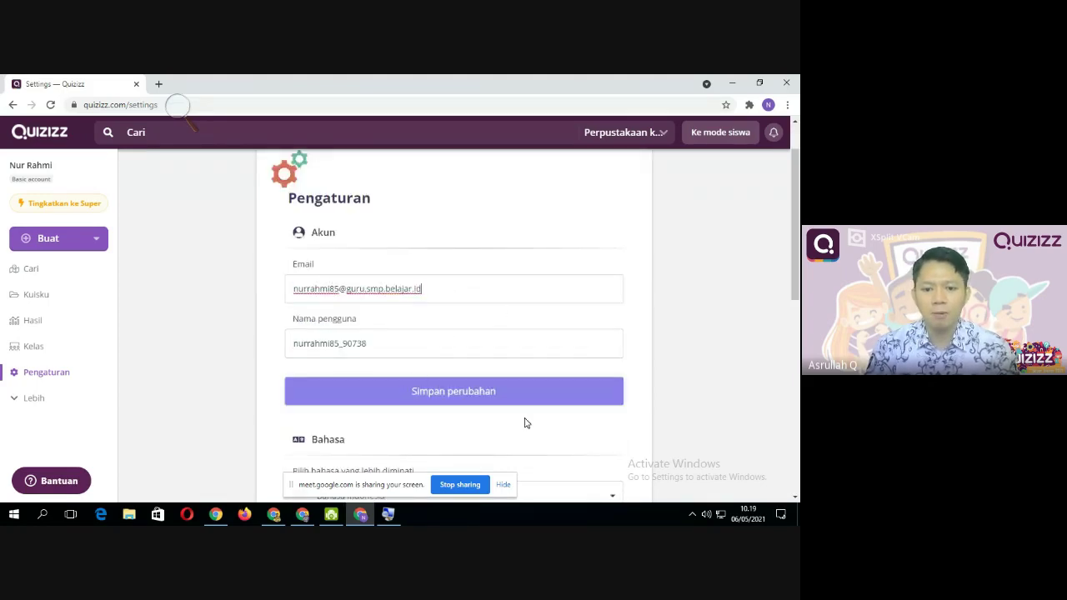
pyautogui.scroll(1, 370, 392)
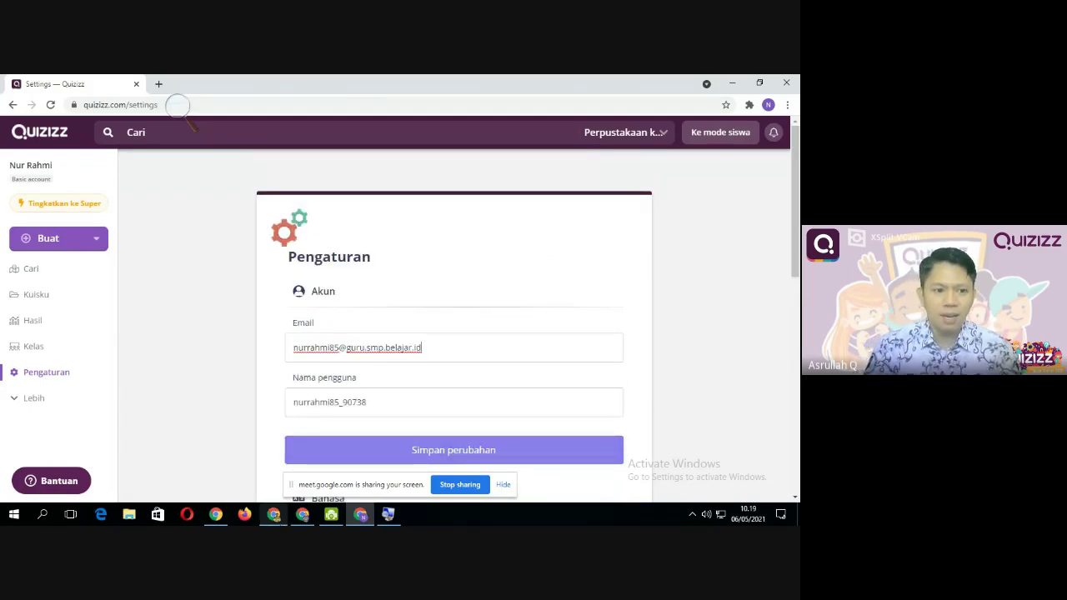
pyautogui.scroll(-1, 50, 383)
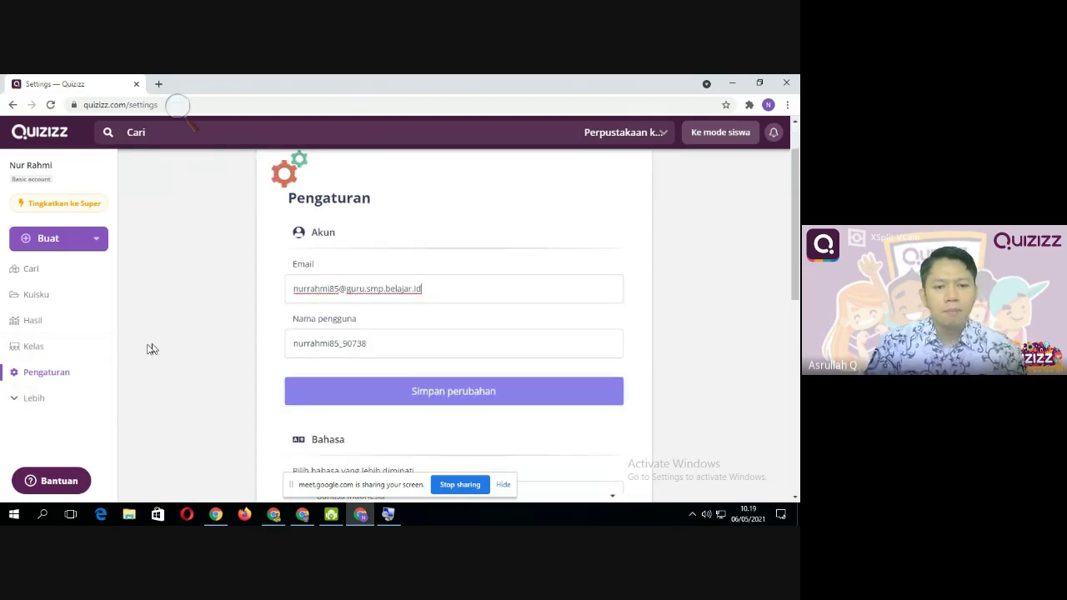
pyautogui.scroll(1, 153, 350)
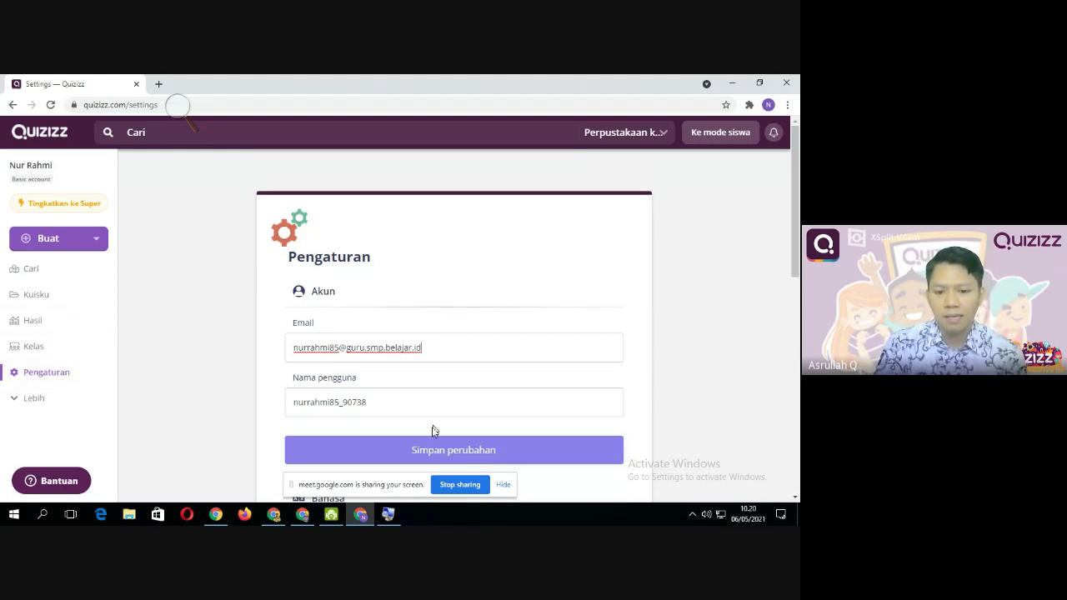
pyautogui.scroll(-6, 511, 328)
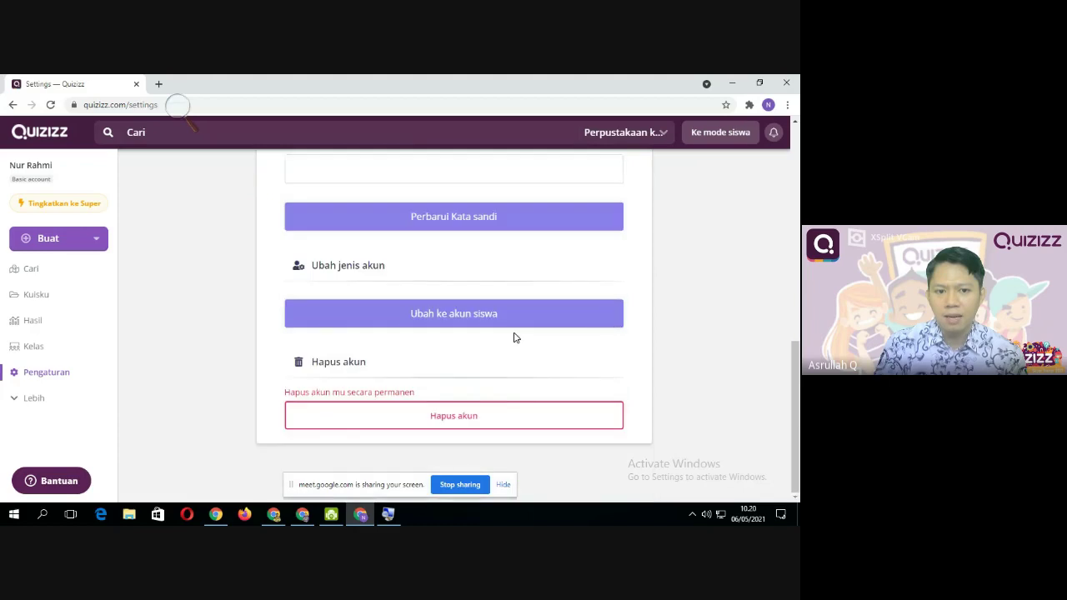
pyautogui.scroll(2, 513, 337)
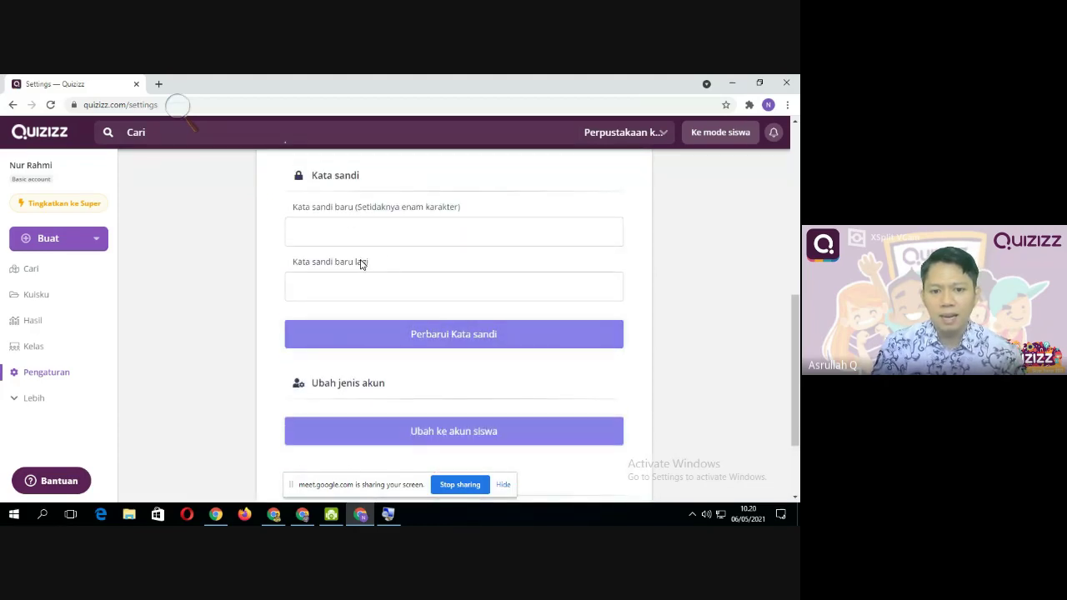
pyautogui.scroll(-3, 364, 288)
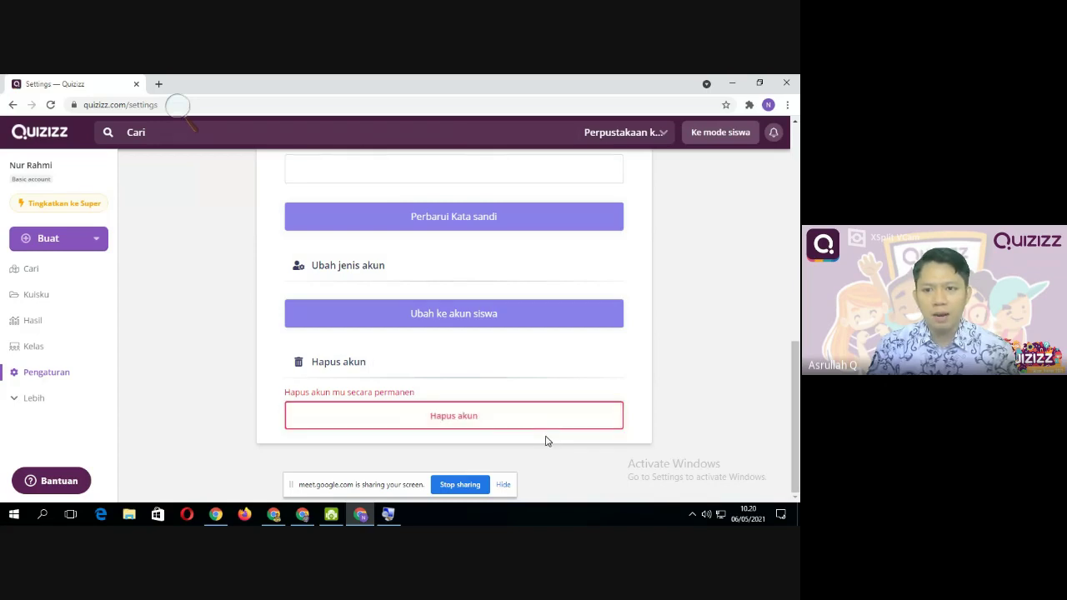
pyautogui.scroll(10, 546, 441)
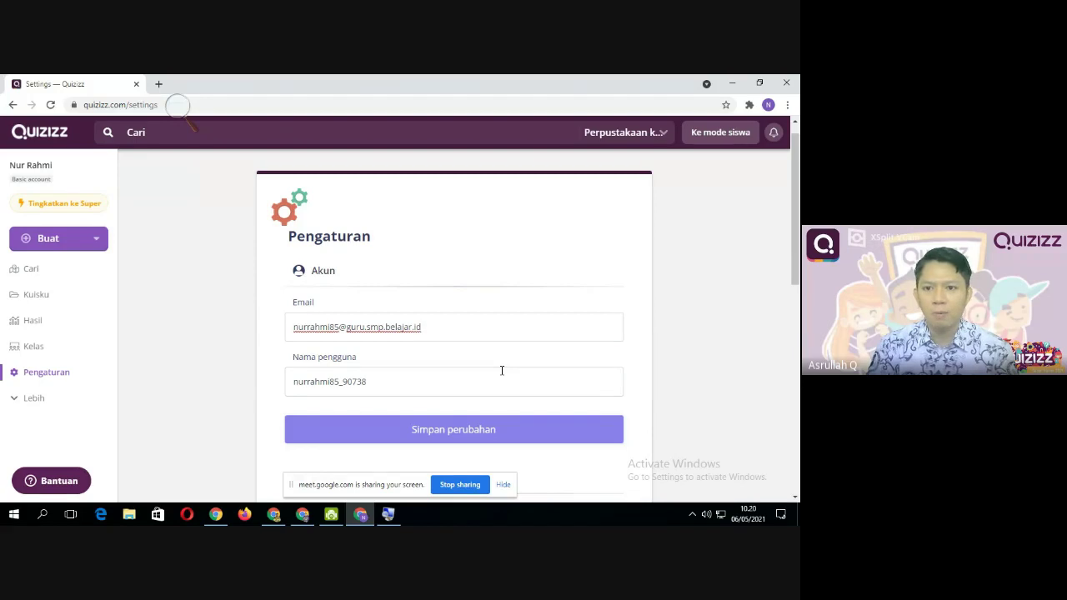
pyautogui.click(592, 318)
pyautogui.scroll(-4, 397, 367)
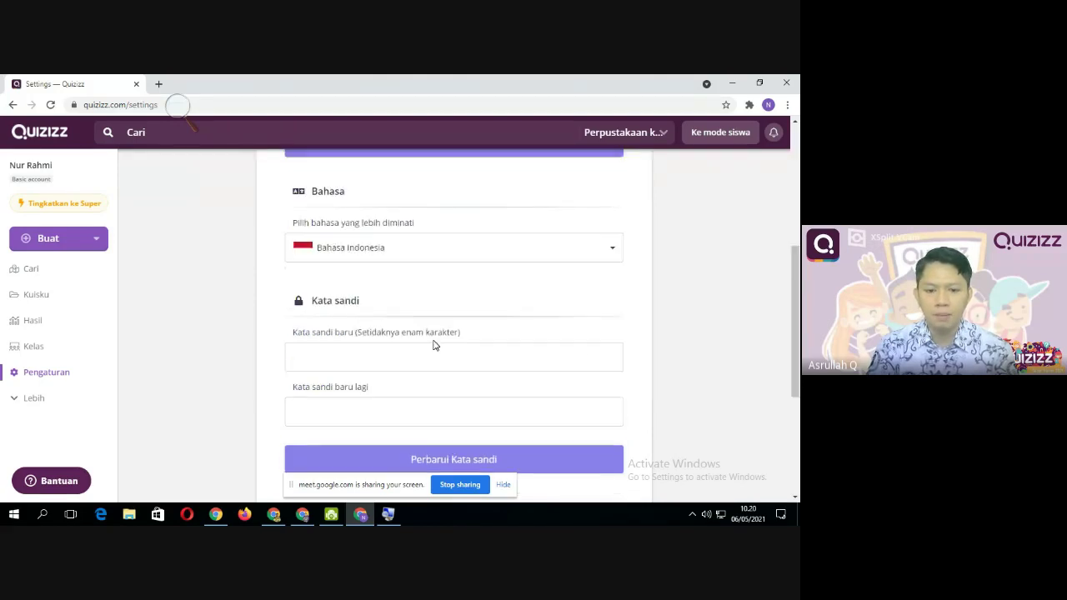
pyautogui.scroll(3, 433, 345)
pyautogui.scroll(2, 523, 325)
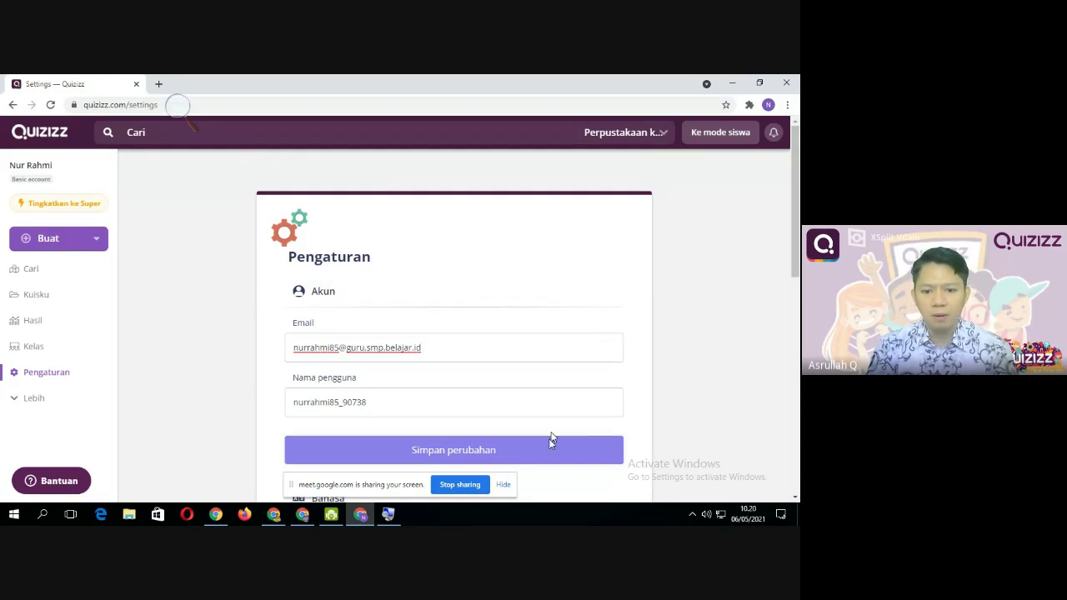
# Hide the screen-share bar and wait until the Email field shows the green verified check
pyautogui.click(504, 486)
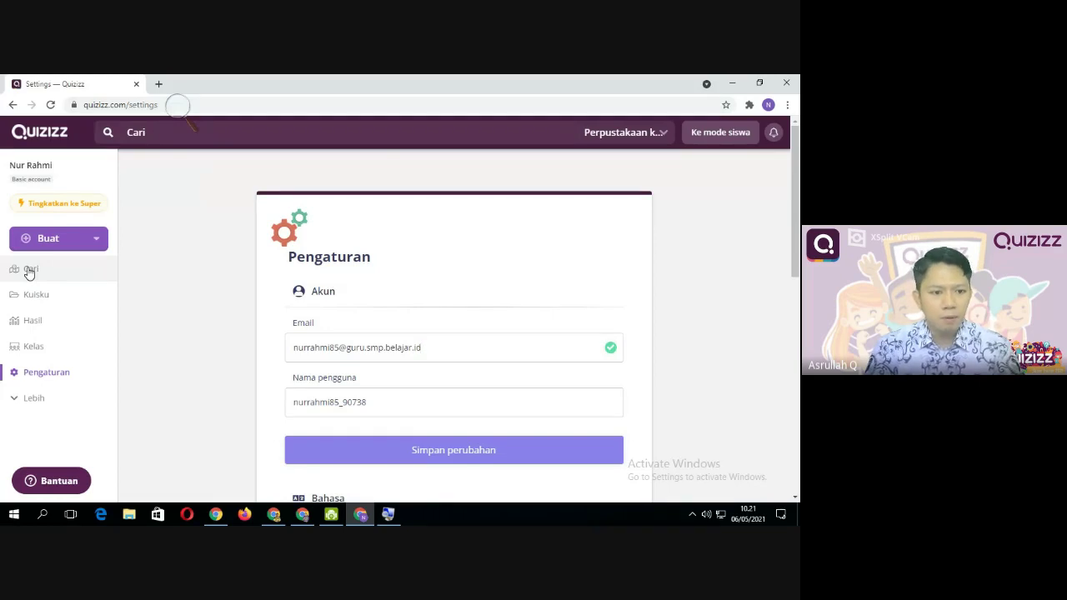
# Go back to the Quizizz home page and search the library for 'sejarah'
pyautogui.click(30, 269)
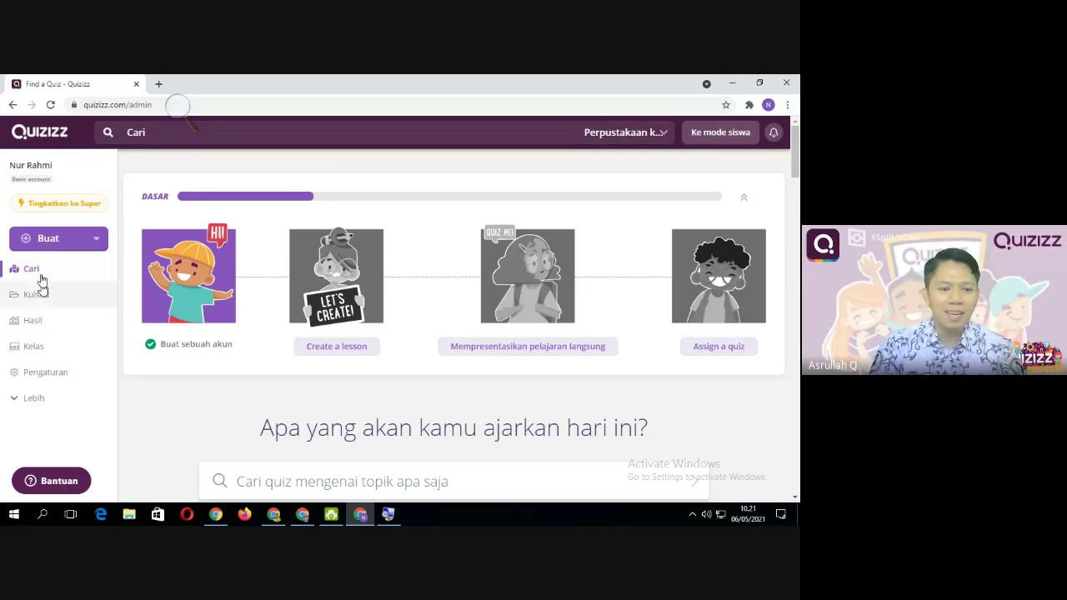
pyautogui.click(148, 133)
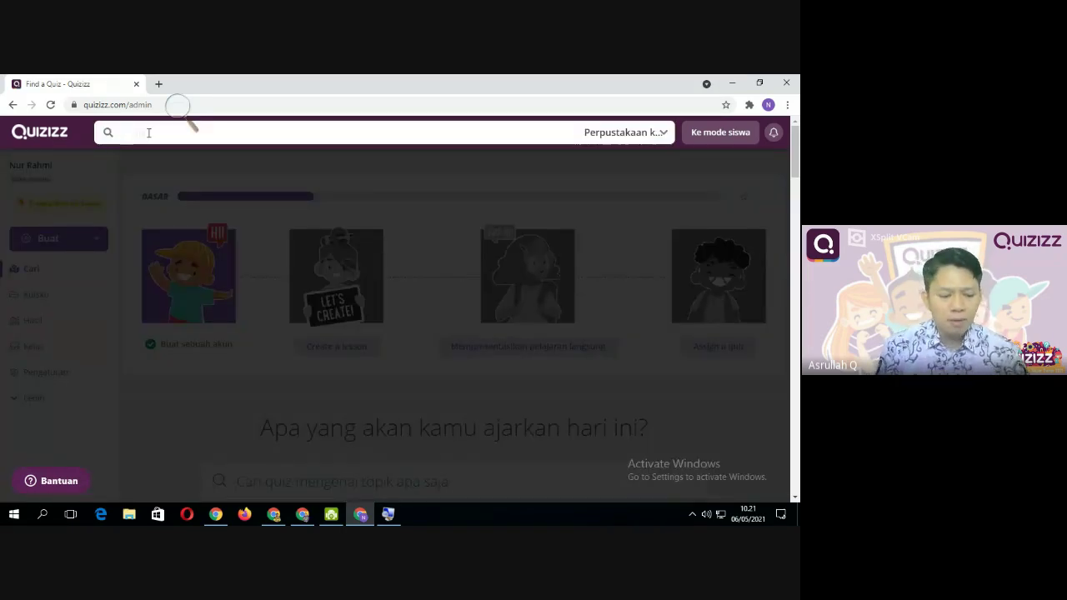
pyautogui.write('sejarah')
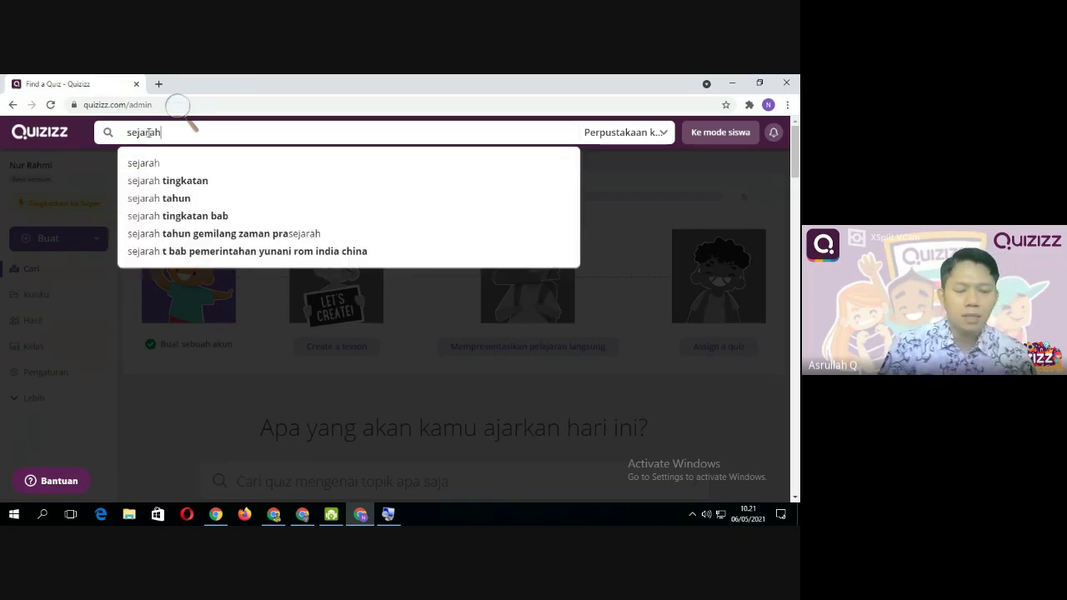
pyautogui.press('Return')
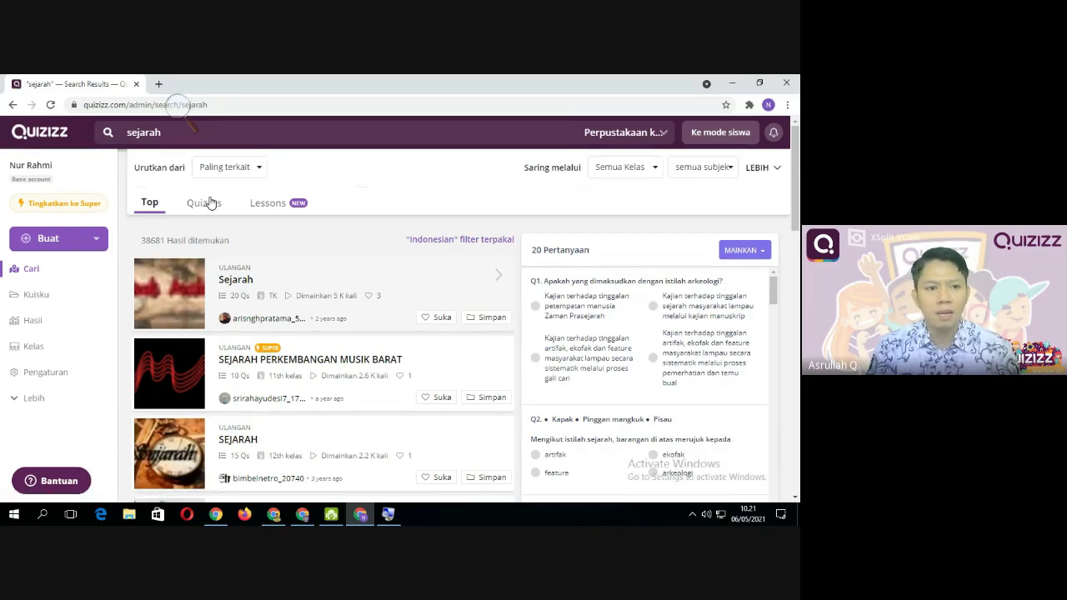
# Clear the 'sejarah' search term, then search for 'kisah rasul' instead
pyautogui.click(169, 133)
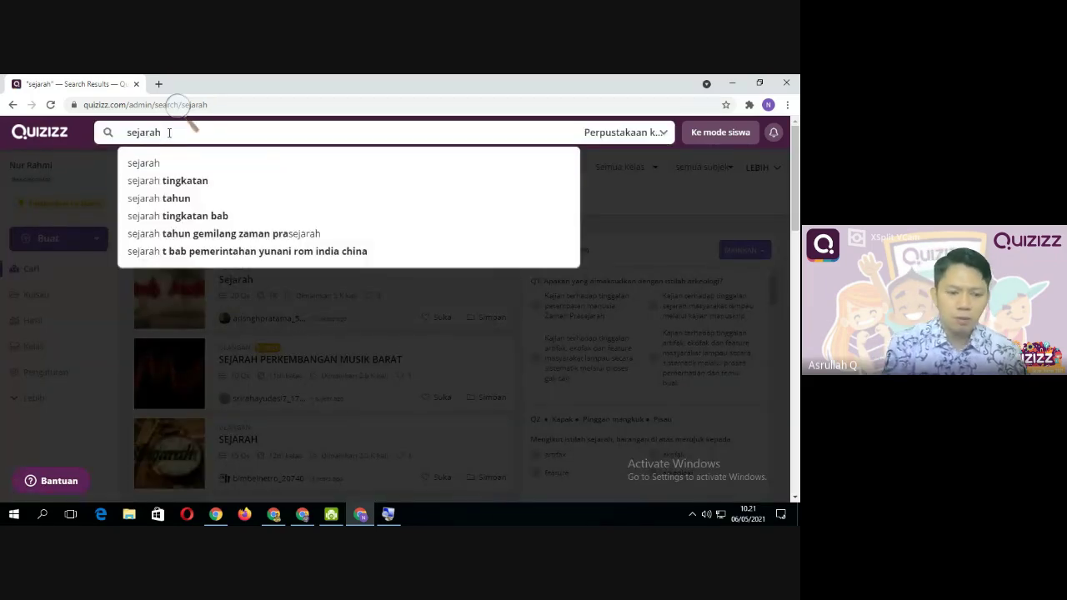
pyautogui.press('BackSpace')
pyautogui.press('BackSpace')
pyautogui.press('BackSpace')
pyautogui.press('BackSpace')
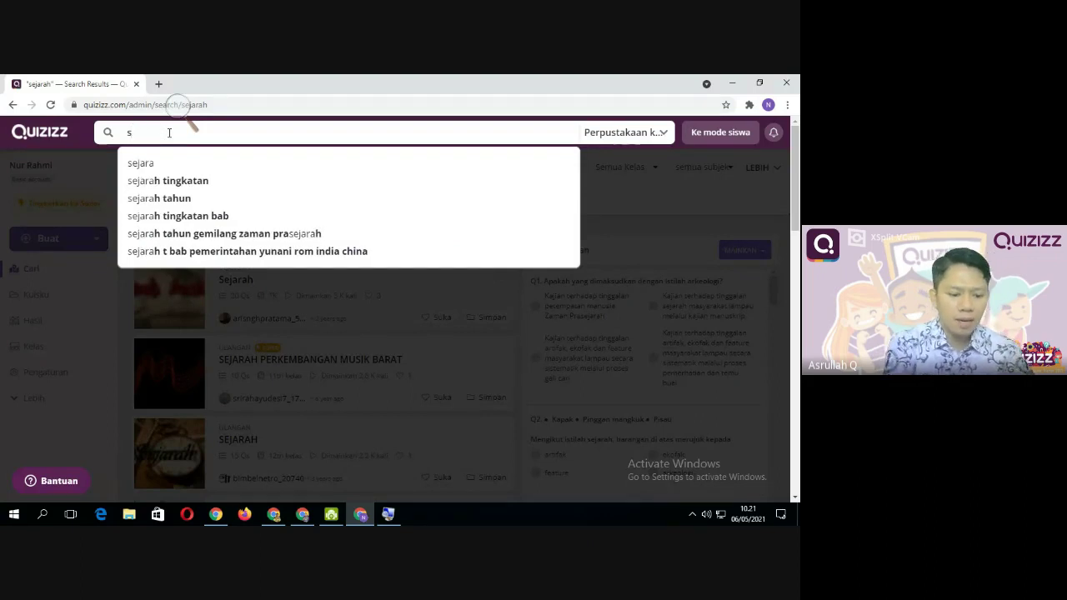
pyautogui.press('BackSpace')
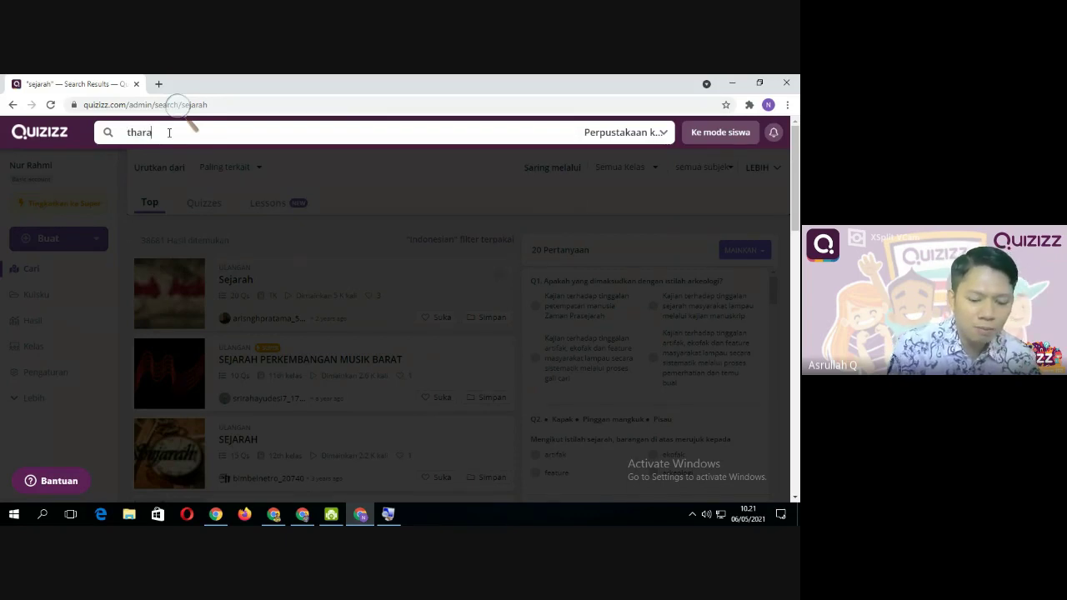
pyautogui.press('BackSpace')
pyautogui.press('BackSpace')
pyautogui.press('BackSpace')
pyautogui.press('BackSpace')
pyautogui.press('BackSpace')
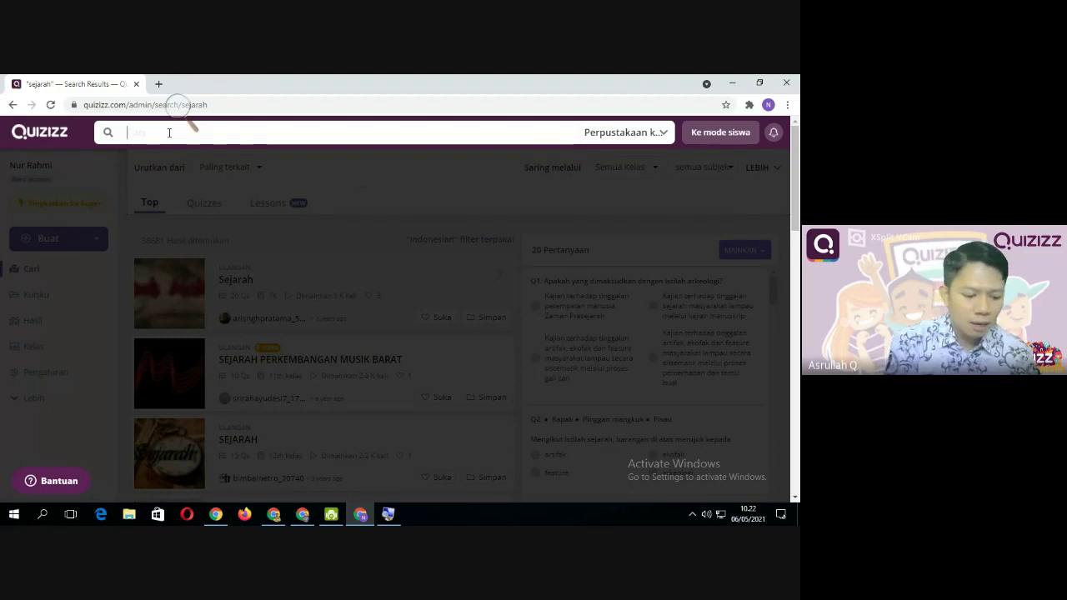
pyautogui.write('isa')
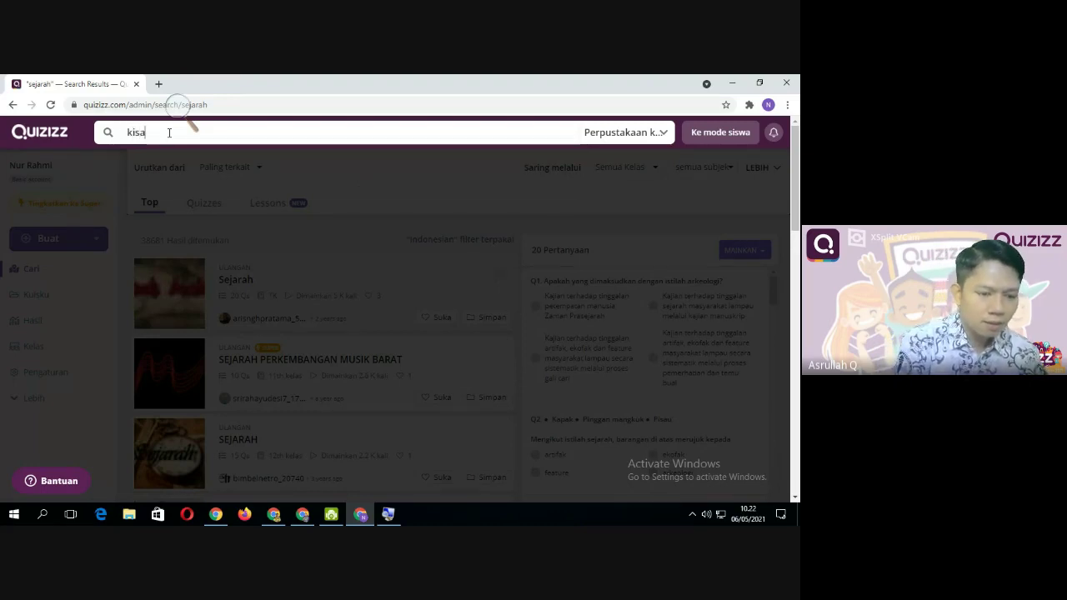
pyautogui.write('h rasul')
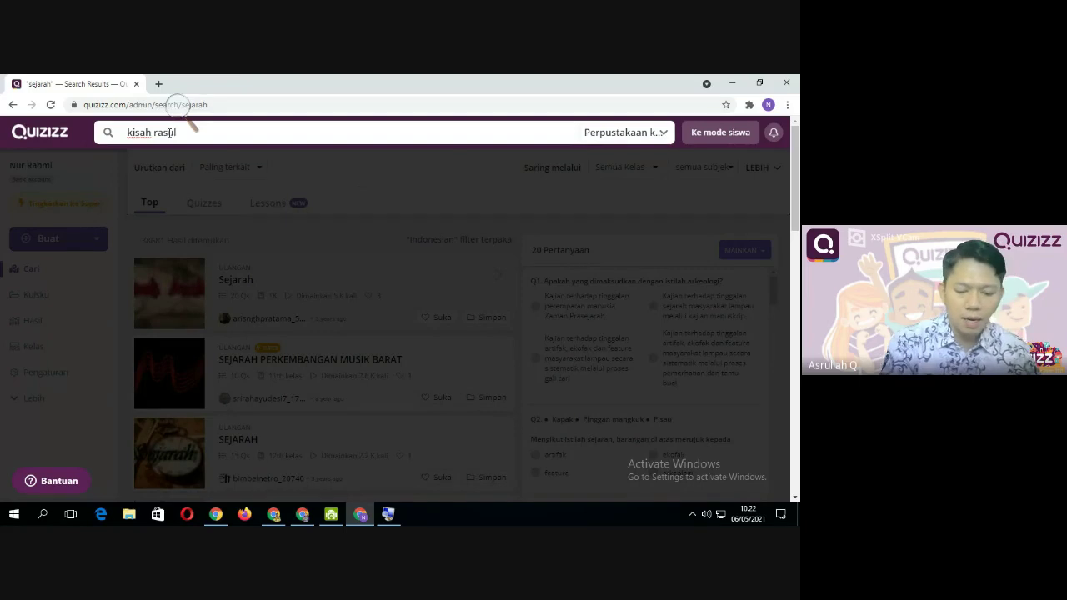
pyautogui.press('Return')
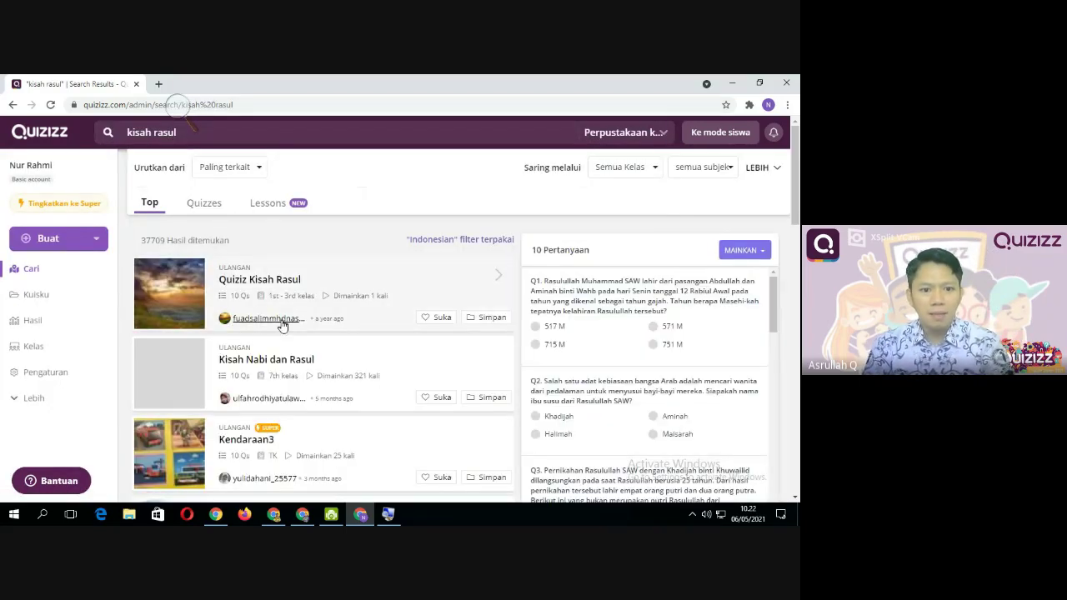
# Switch the preview between the Kisah Nabi dan Rasul and Quiziz Kisah Rasul quizzes
pyautogui.scroll(-1, 261, 333)
pyautogui.scroll(1, 262, 333)
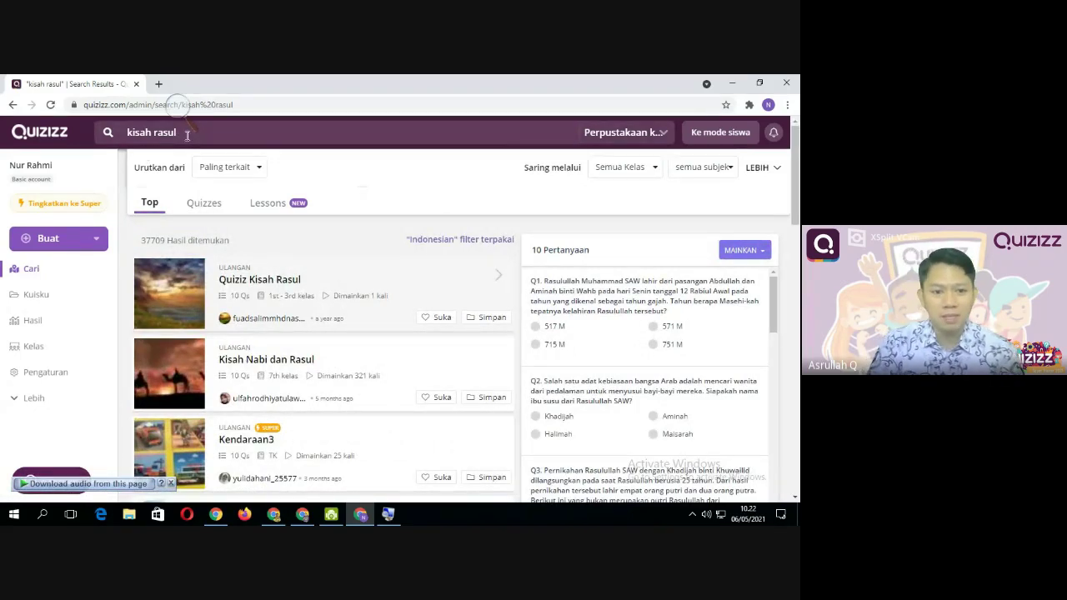
pyautogui.click(247, 342)
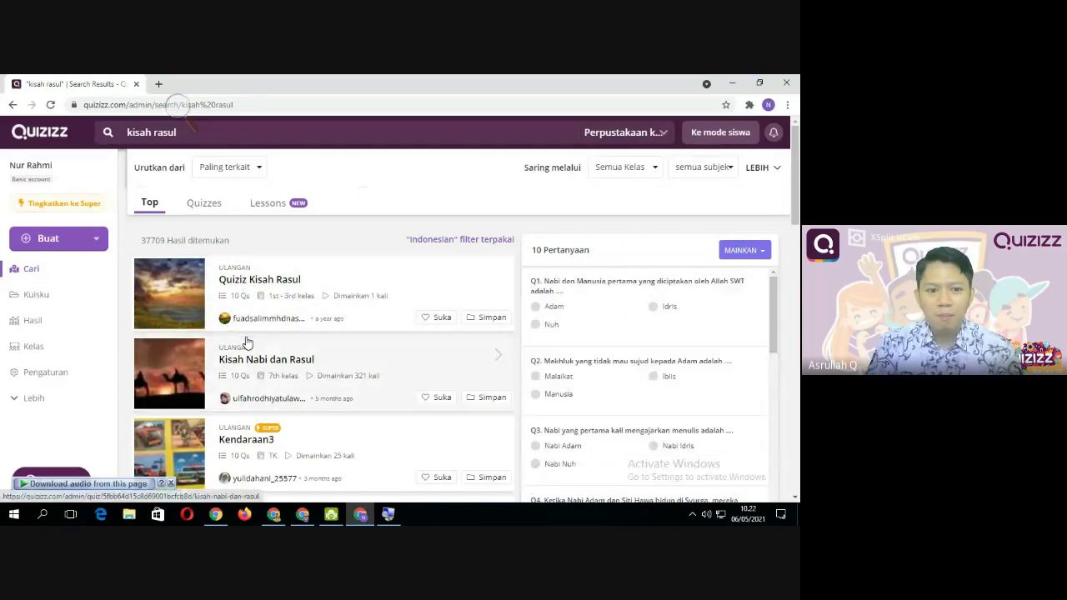
pyautogui.click(192, 323)
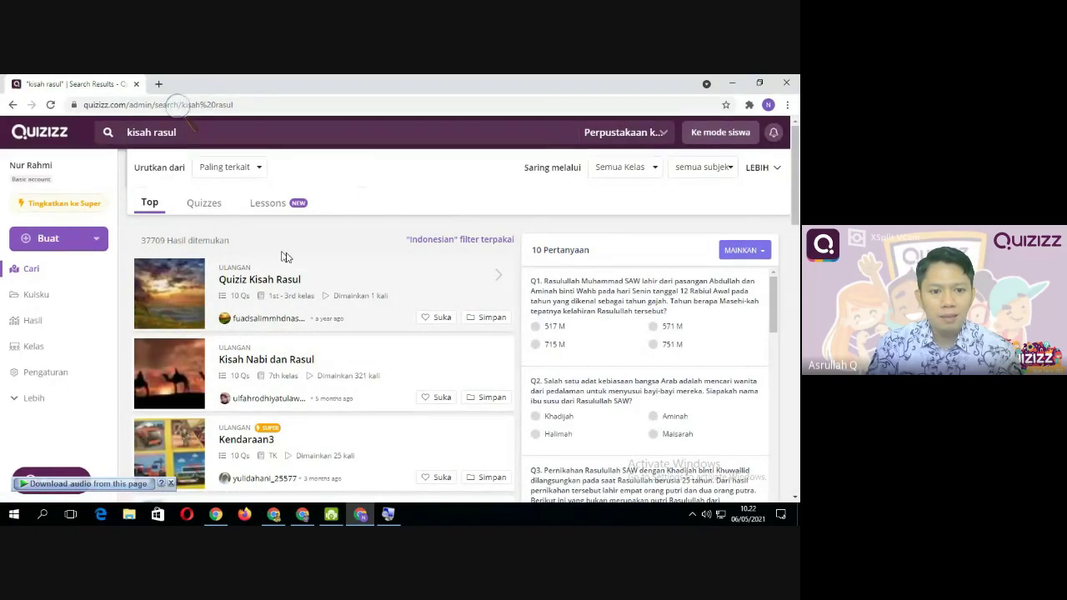
pyautogui.scroll(-2, 362, 270)
pyautogui.click(365, 290)
pyautogui.scroll(2, 365, 293)
pyautogui.click(323, 300)
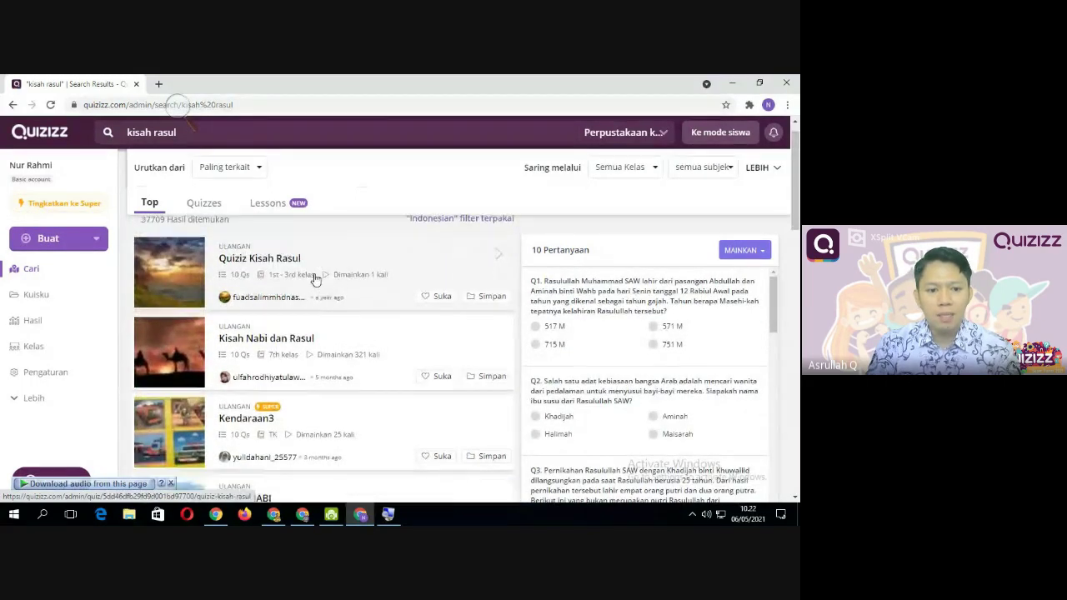
# Compare both quizzes' questions again, ending on the 10-question Kisah Nabi dan Rasul preview
pyautogui.scroll(-3, 316, 279)
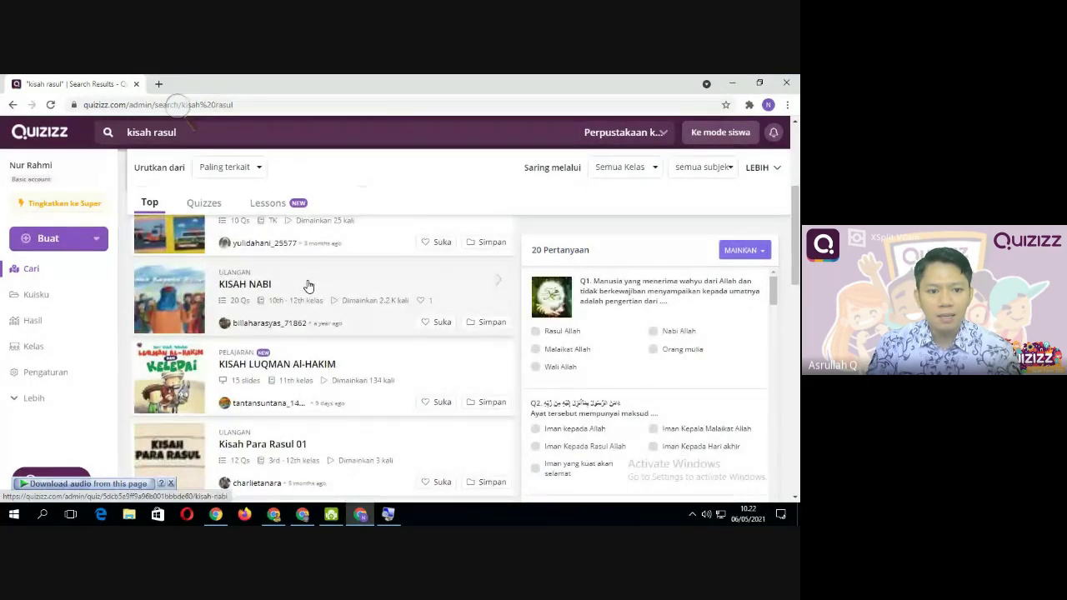
pyautogui.scroll(3, 308, 280)
pyautogui.scroll(1, 301, 275)
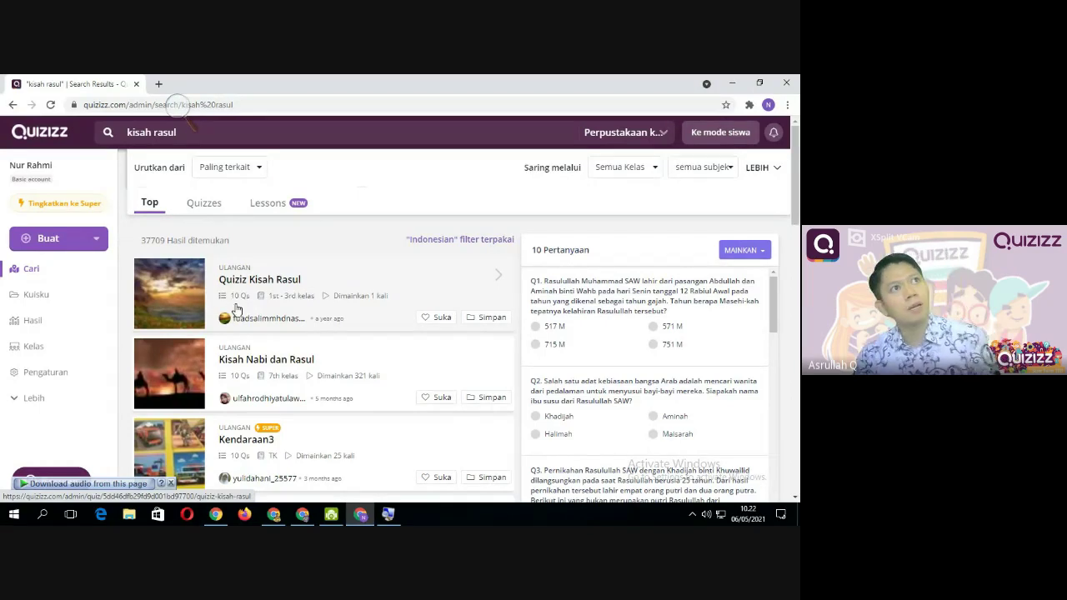
pyautogui.click(266, 349)
pyautogui.click(268, 324)
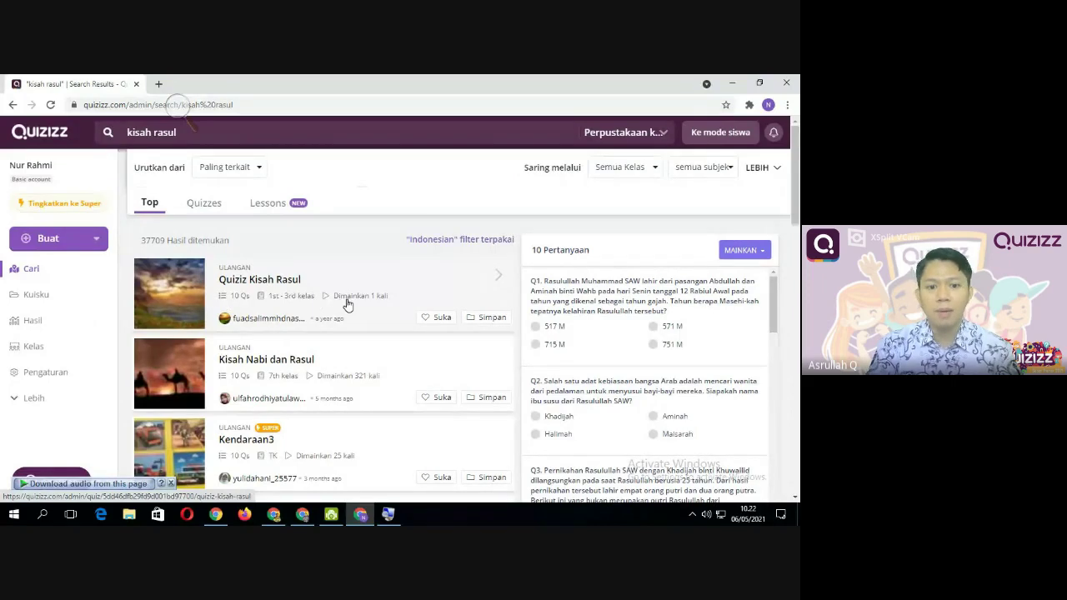
pyautogui.scroll(-1, 353, 304)
pyautogui.scroll(1, 350, 305)
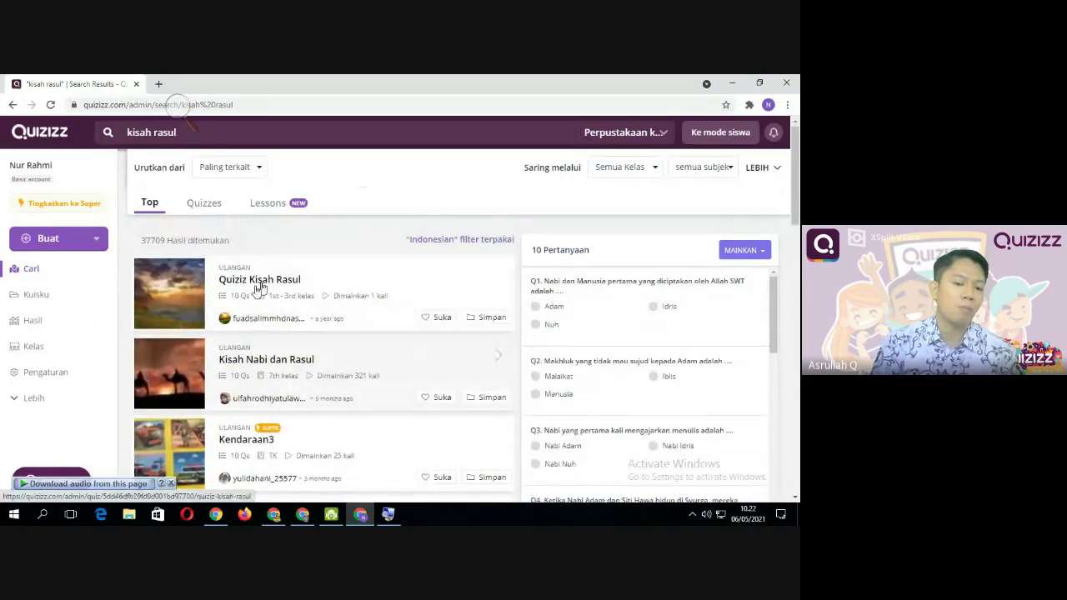
pyautogui.scroll(-1, 355, 304)
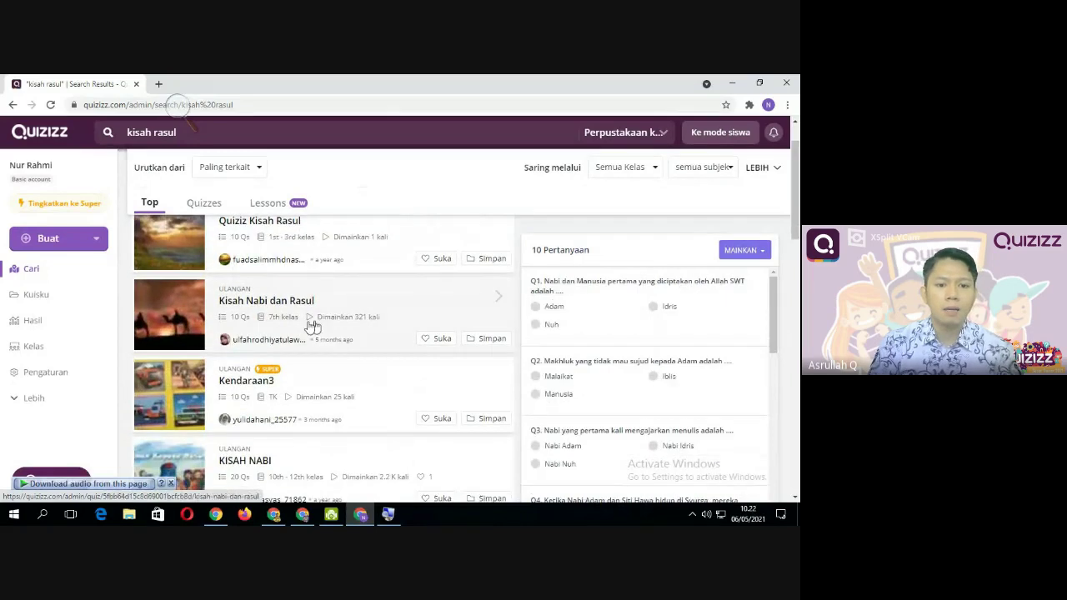
pyautogui.scroll(-1, 275, 312)
pyautogui.scroll(1, 296, 332)
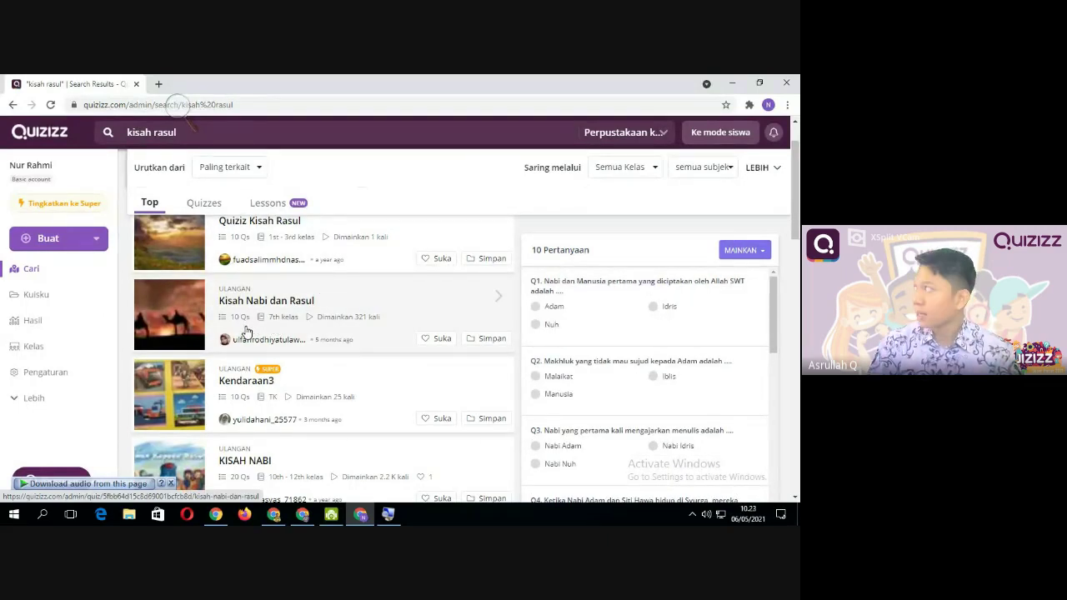
# Scroll up and down through the kisah rasul search results
pyautogui.scroll(-2, 250, 320)
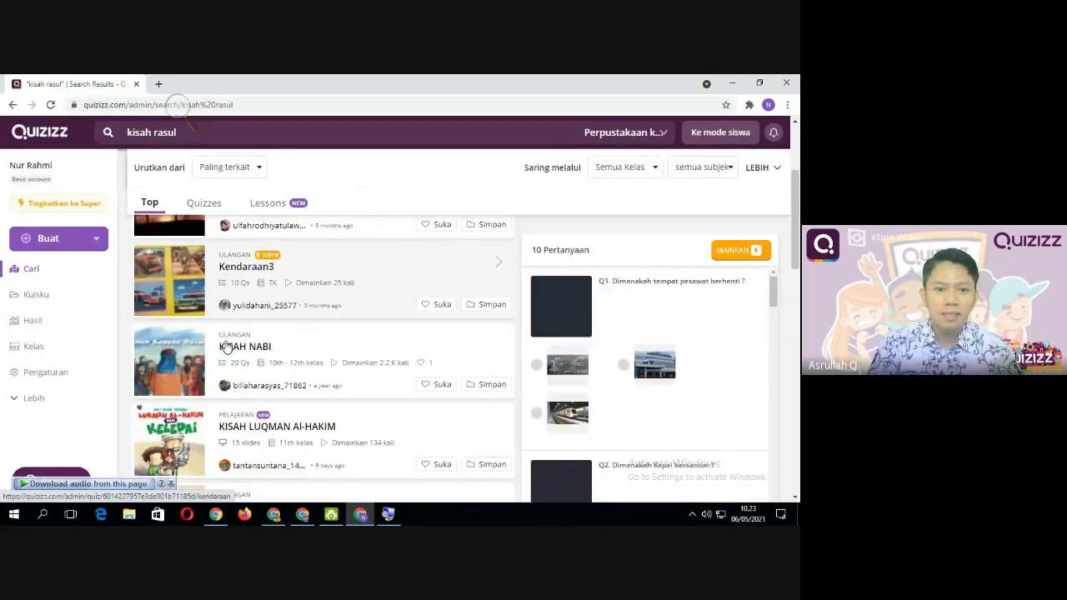
pyautogui.scroll(2, 310, 312)
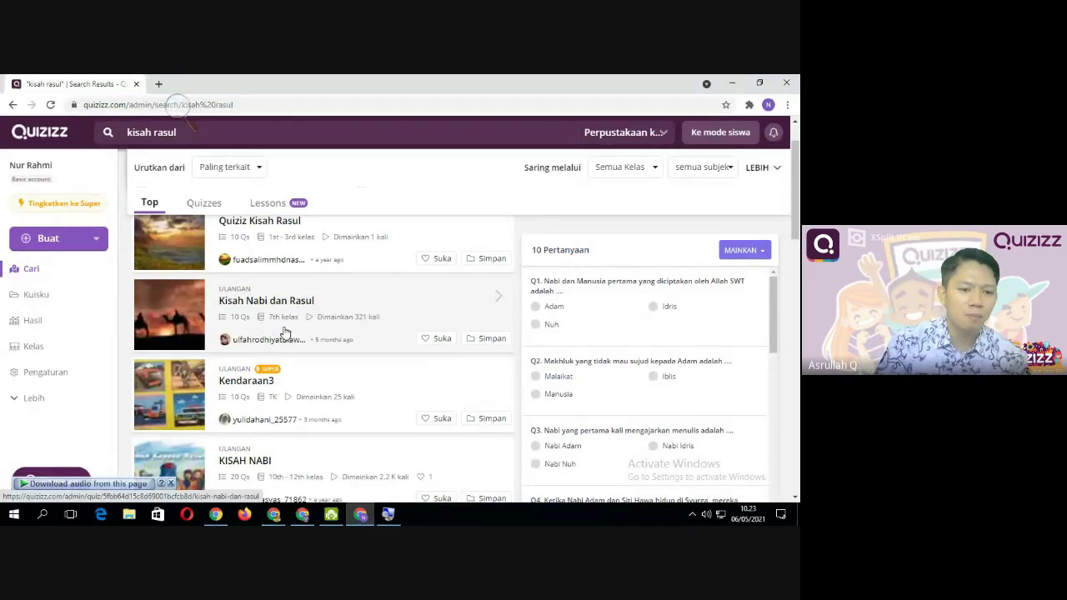
pyautogui.scroll(-4, 286, 334)
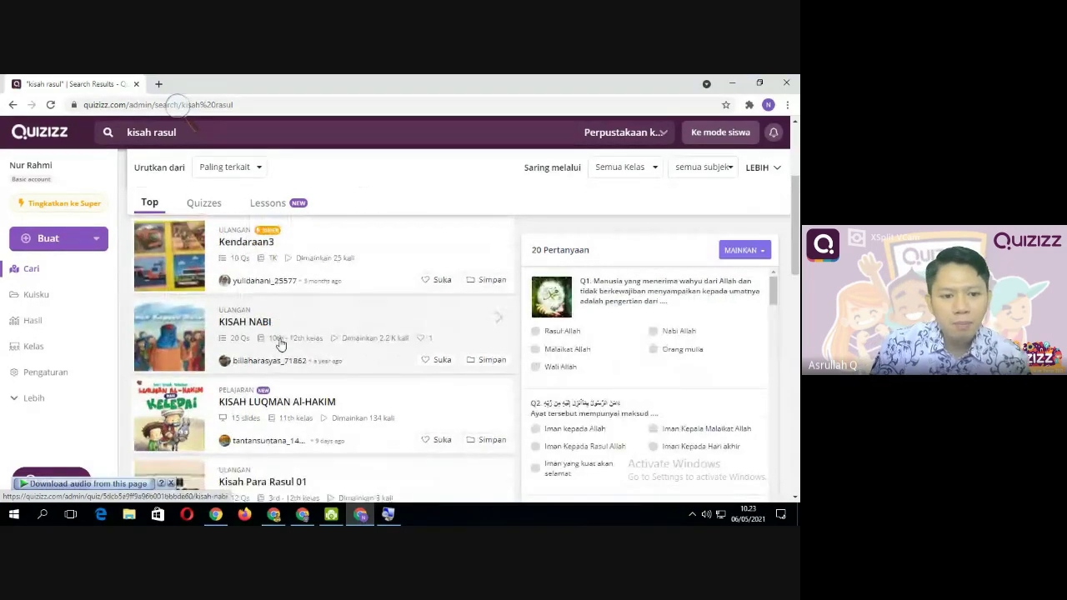
pyautogui.scroll(-3, 281, 343)
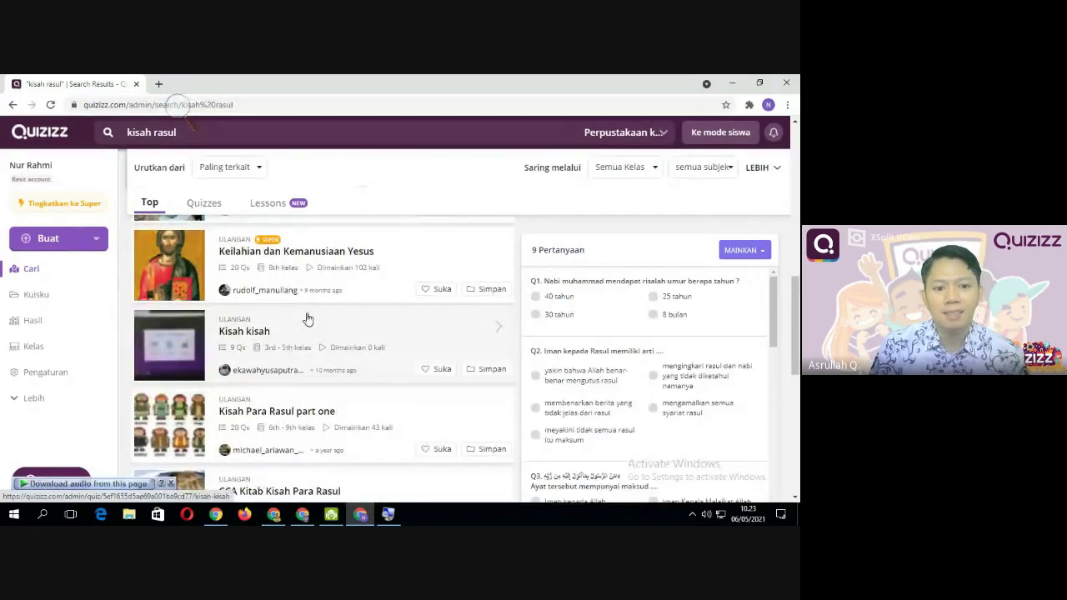
pyautogui.scroll(3, 305, 317)
pyautogui.scroll(4, 306, 319)
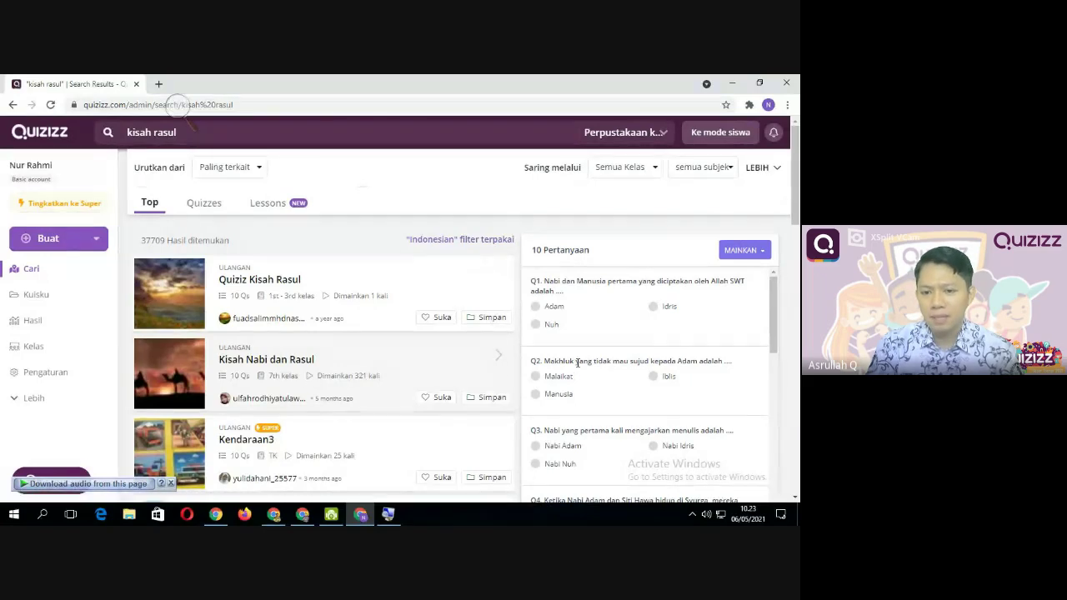
pyautogui.scroll(-5, 627, 360)
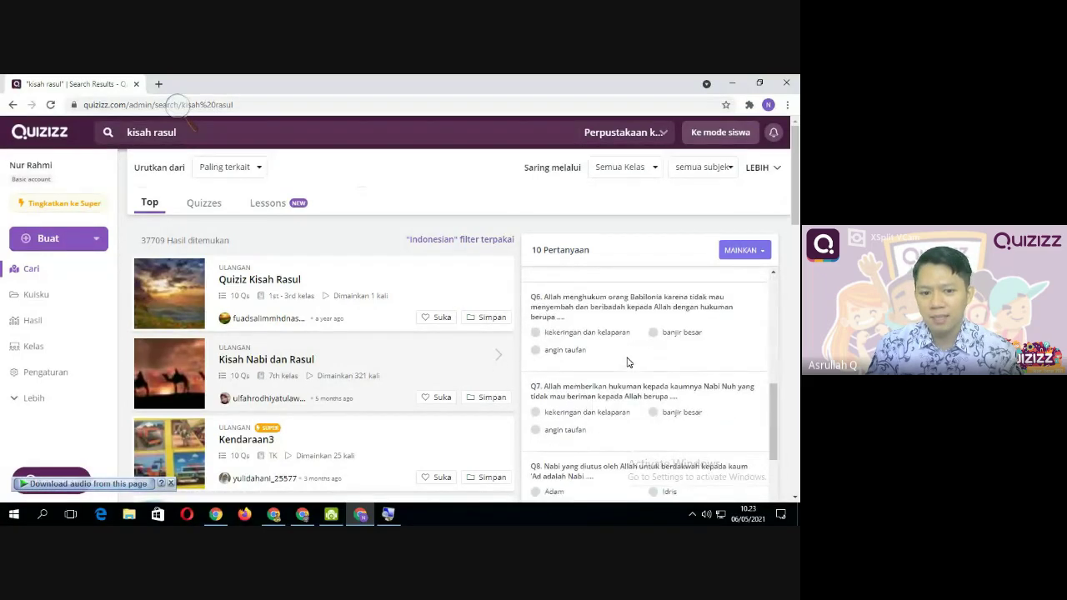
pyautogui.scroll(-1, 336, 418)
pyautogui.scroll(-3, 336, 419)
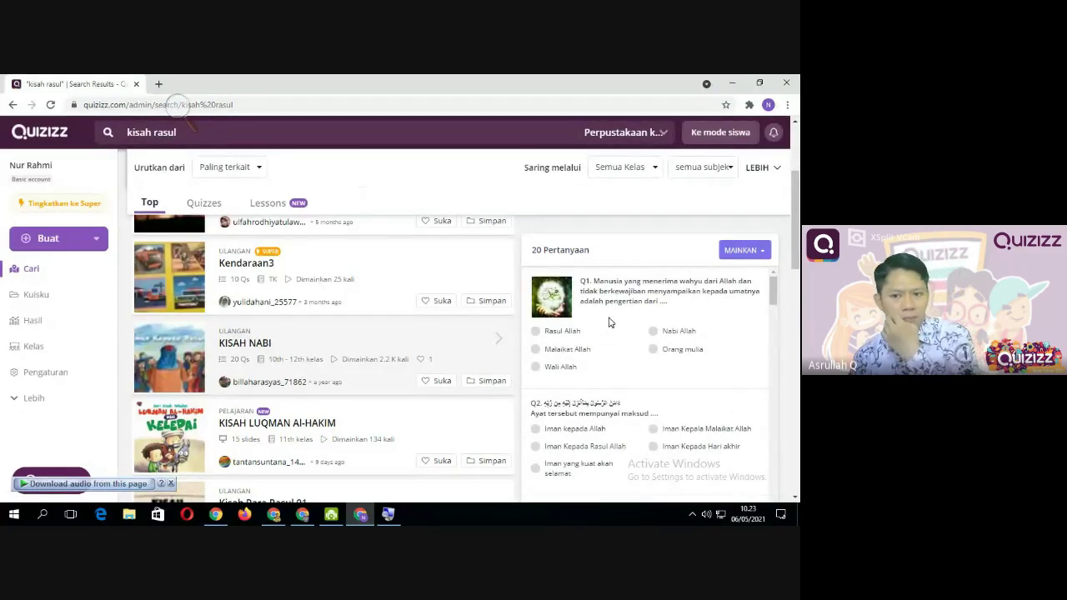
# Scroll further down and preview the Kendaraan3 and 20-question KISAH NABI quizzes
pyautogui.scroll(-10, 608, 325)
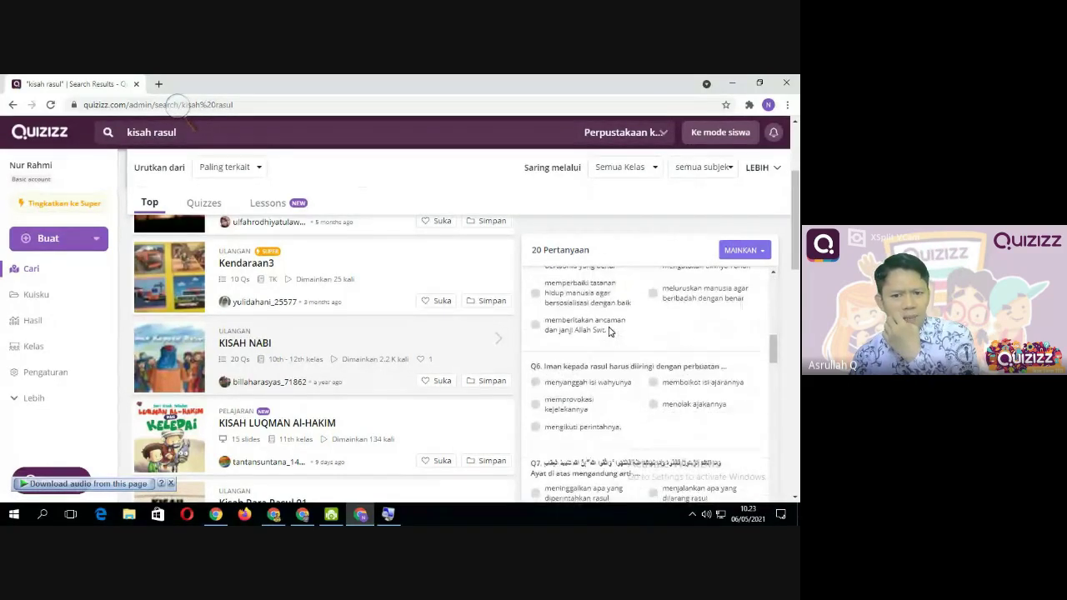
pyautogui.scroll(-15, 608, 331)
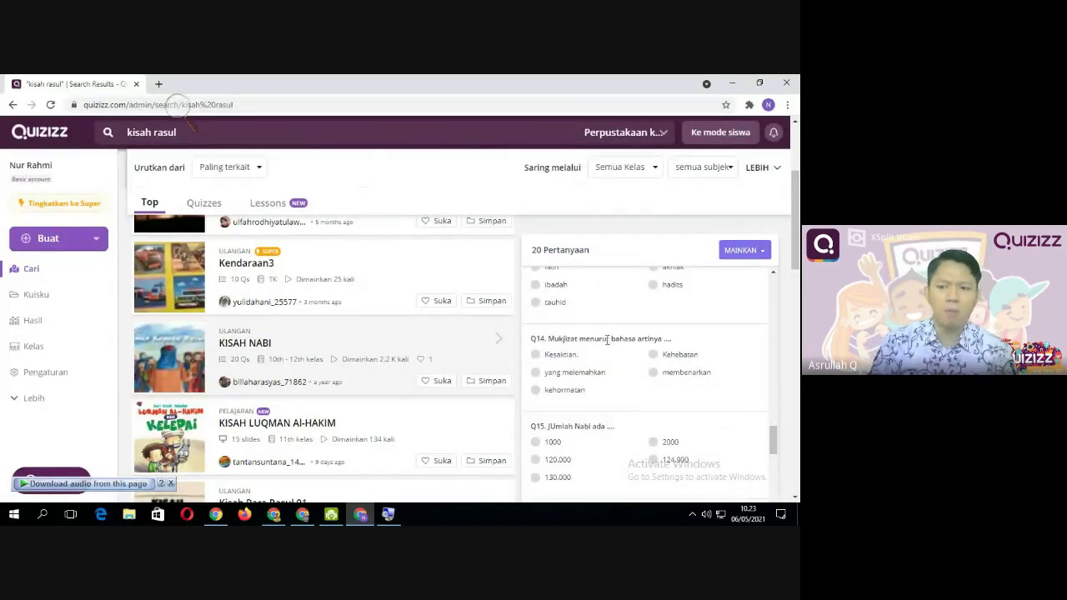
pyautogui.scroll(-10, 608, 342)
pyautogui.click(388, 312)
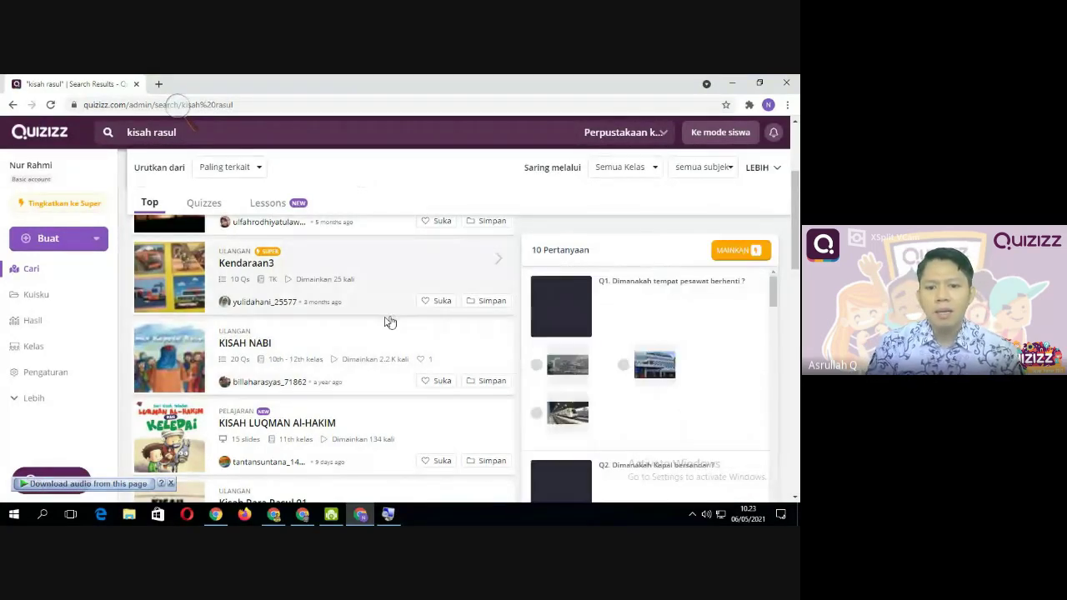
pyautogui.click(388, 327)
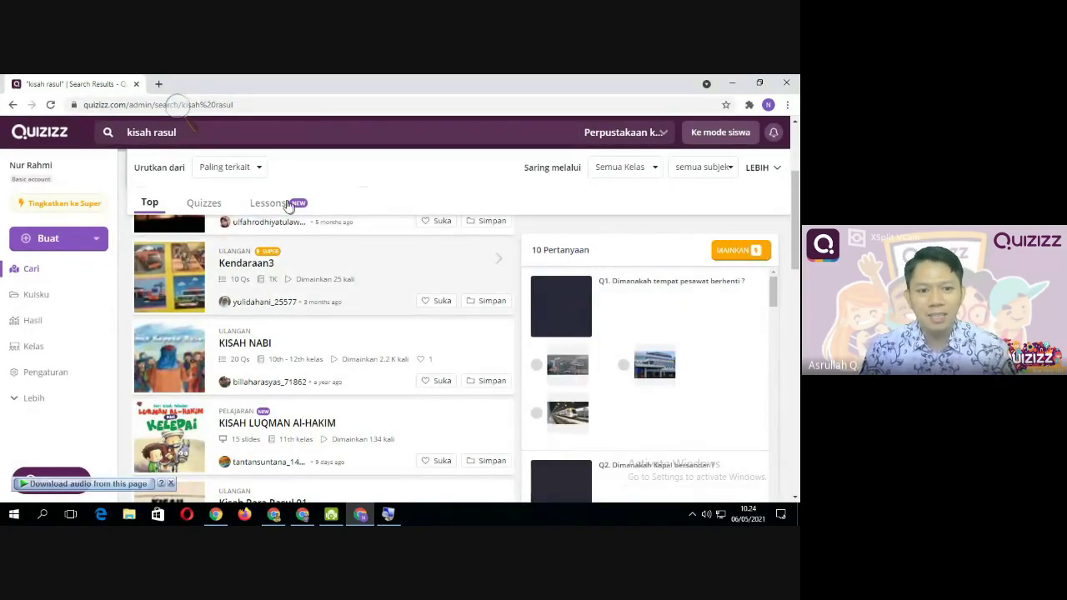
# Check the Lessons results (previewing KISAH LUQMAN AL-HAKIM) and Quizzes results, then return to Top
pyautogui.click(268, 204)
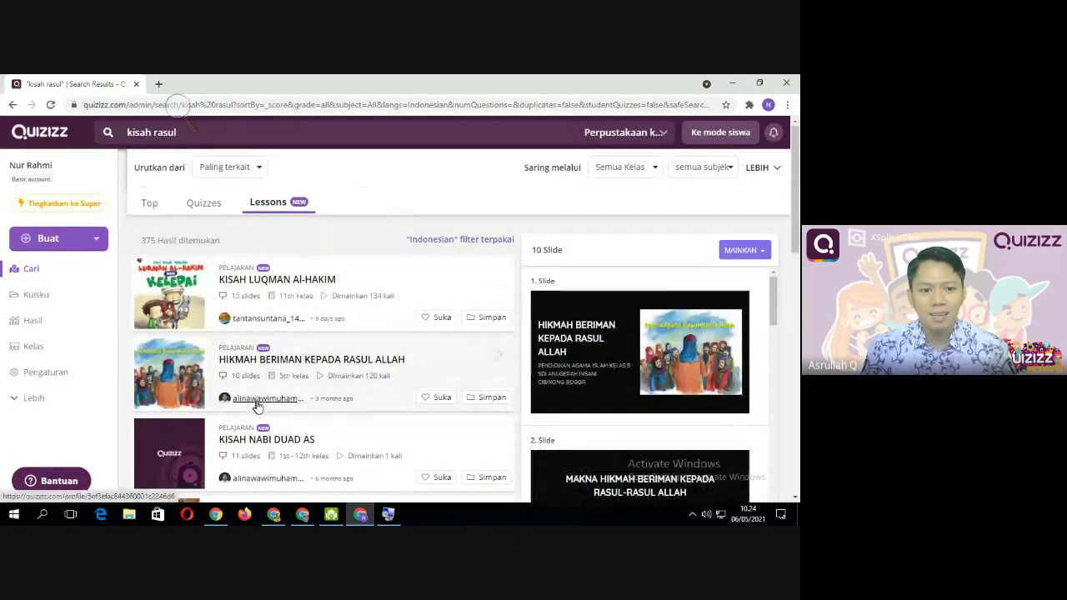
pyautogui.click(276, 307)
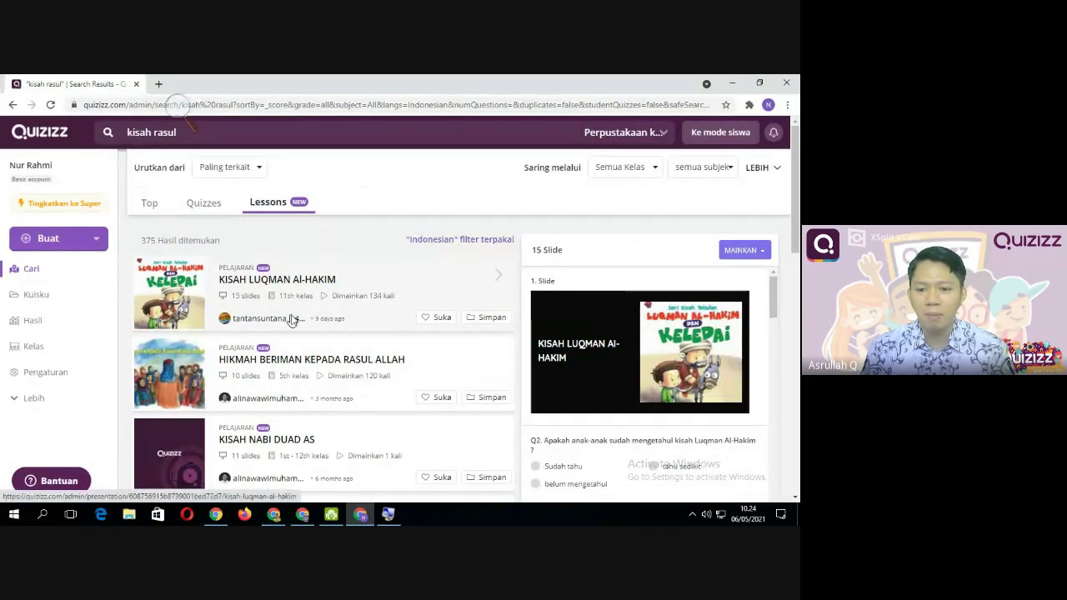
pyautogui.click(199, 206)
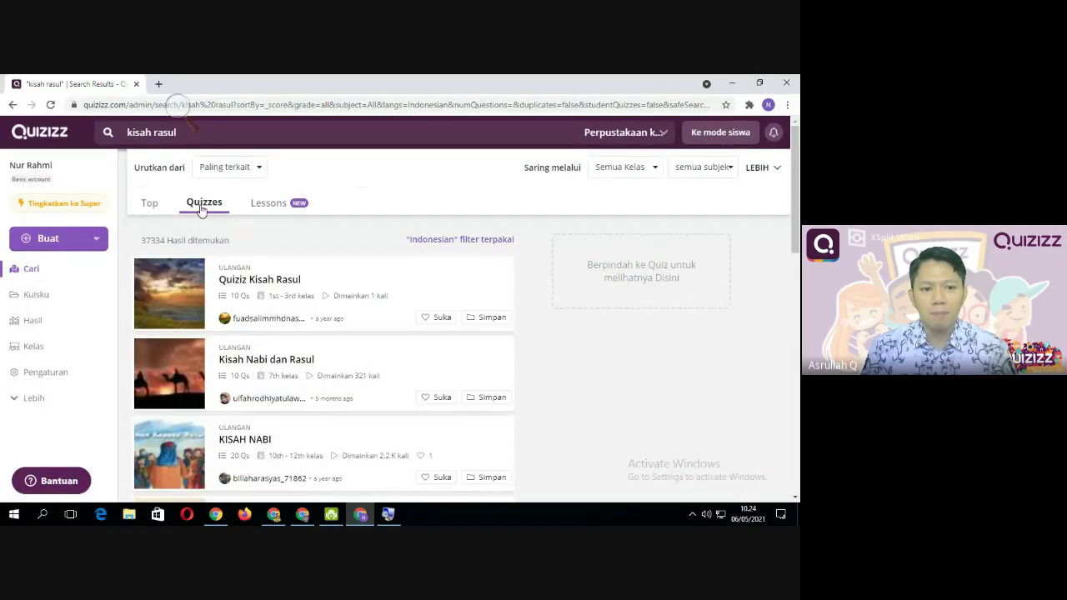
pyautogui.click(268, 202)
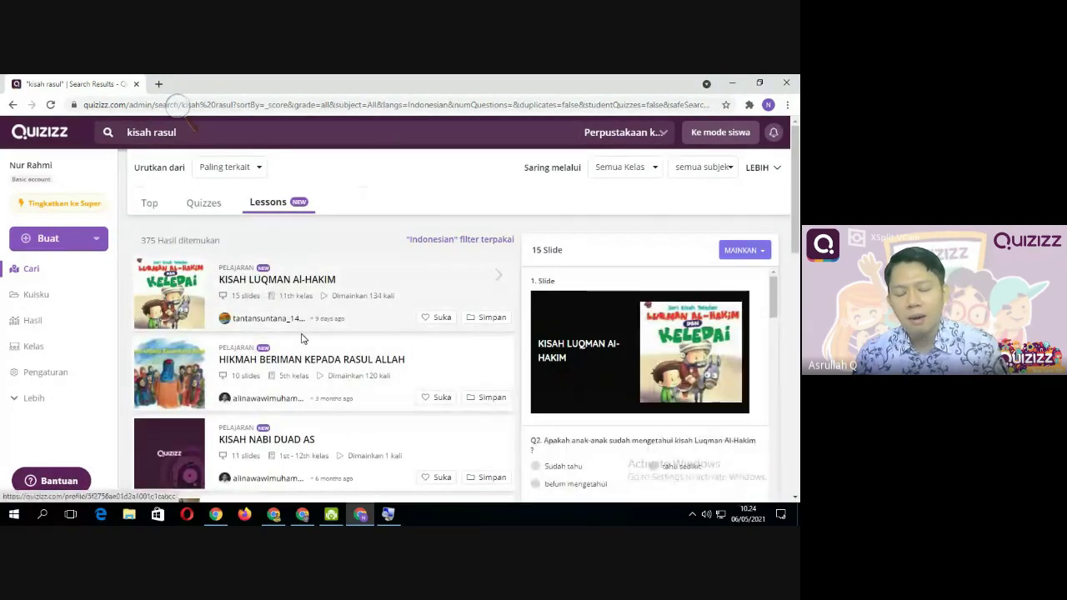
pyautogui.click(142, 203)
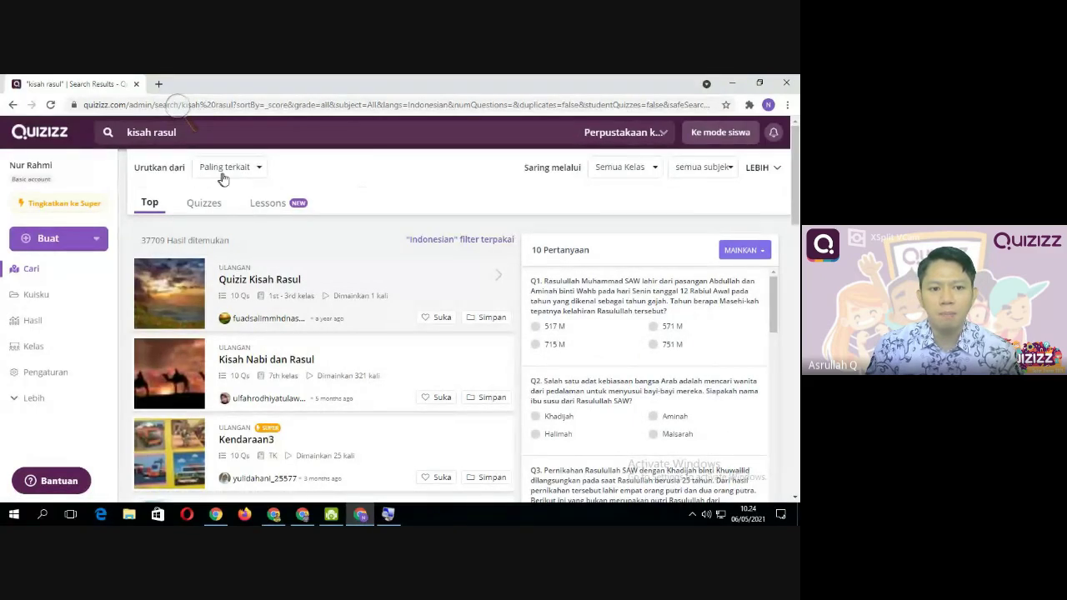
# Keep sorting by Paling terkait and filter the grade level to SMP
pyautogui.click(258, 171)
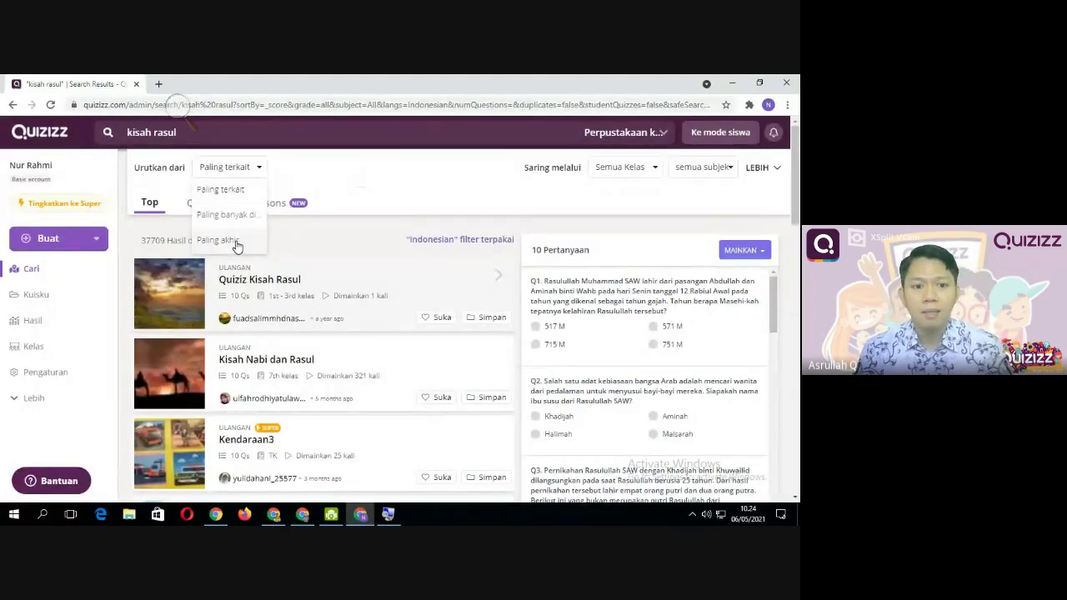
pyautogui.click(239, 195)
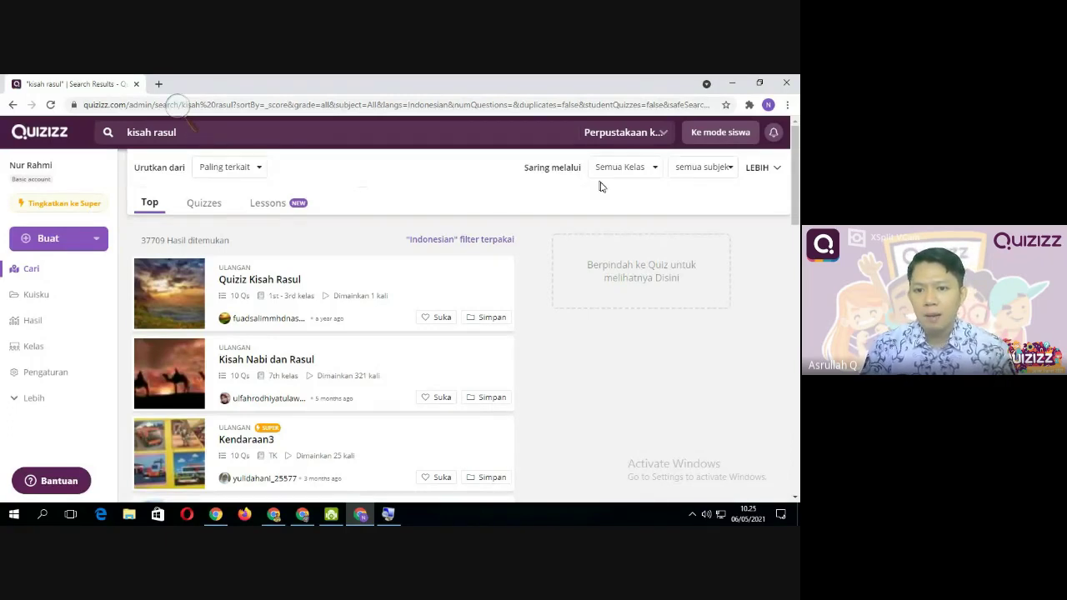
pyautogui.click(656, 170)
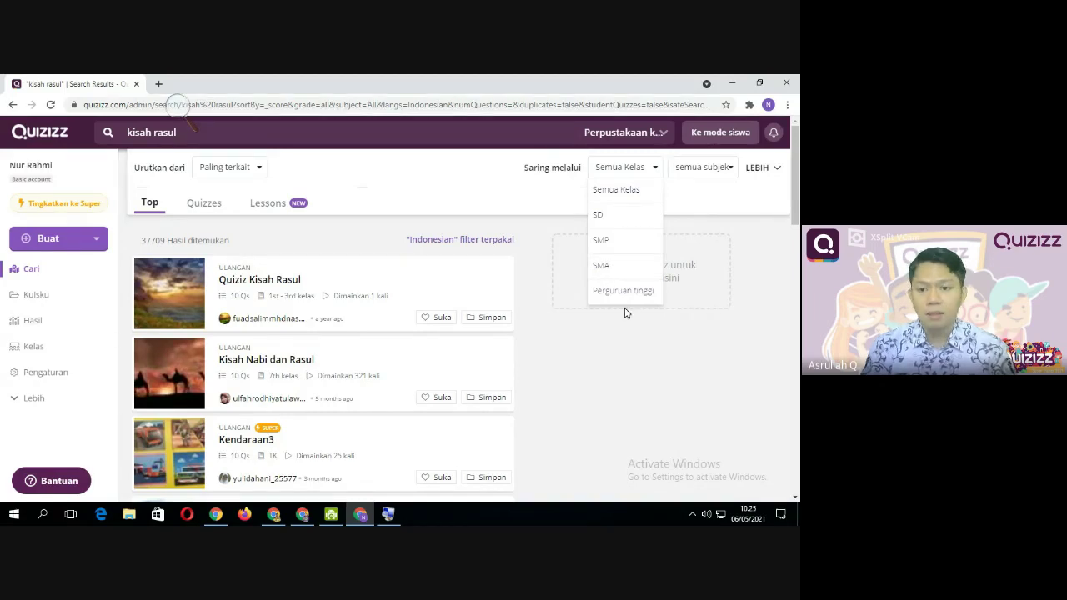
pyautogui.click(619, 249)
pyautogui.click(191, 316)
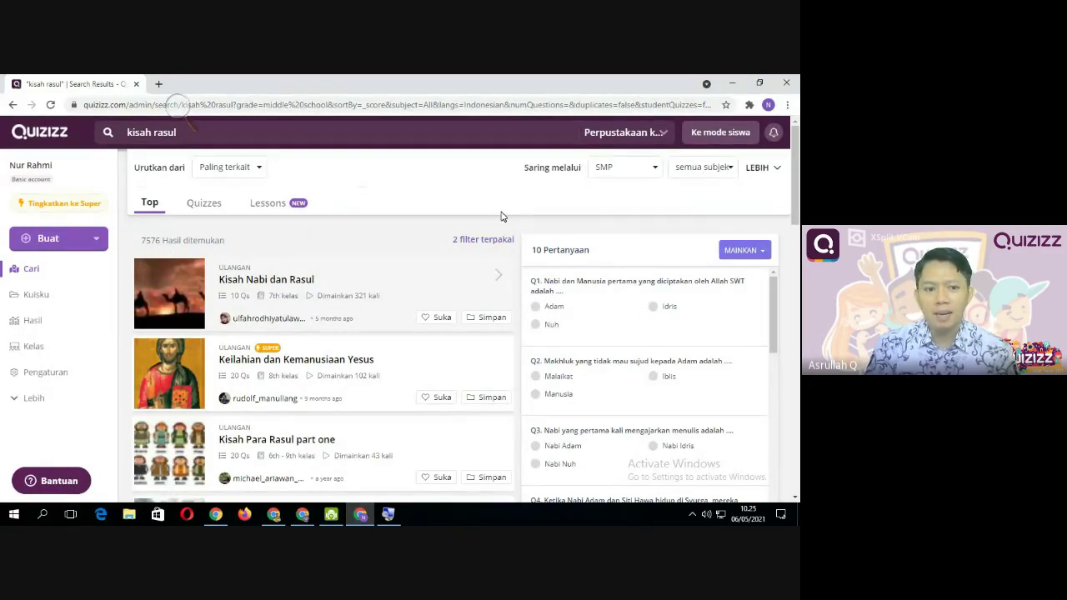
# Look through the subject filter list and close it, leaving all subjects
pyautogui.click(714, 170)
pyautogui.scroll(-4, 692, 263)
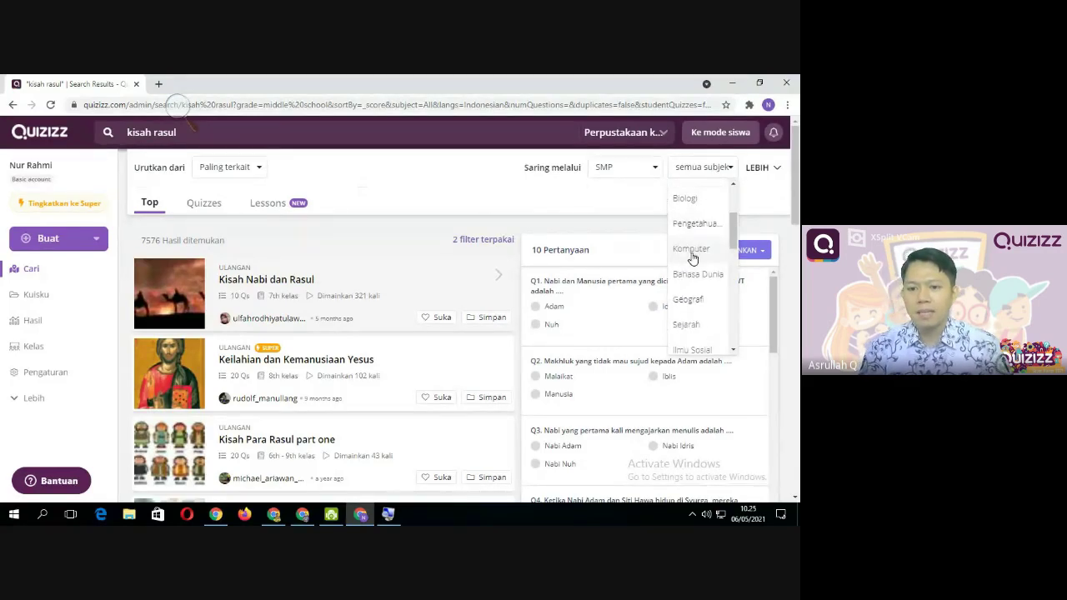
pyautogui.scroll(5, 698, 284)
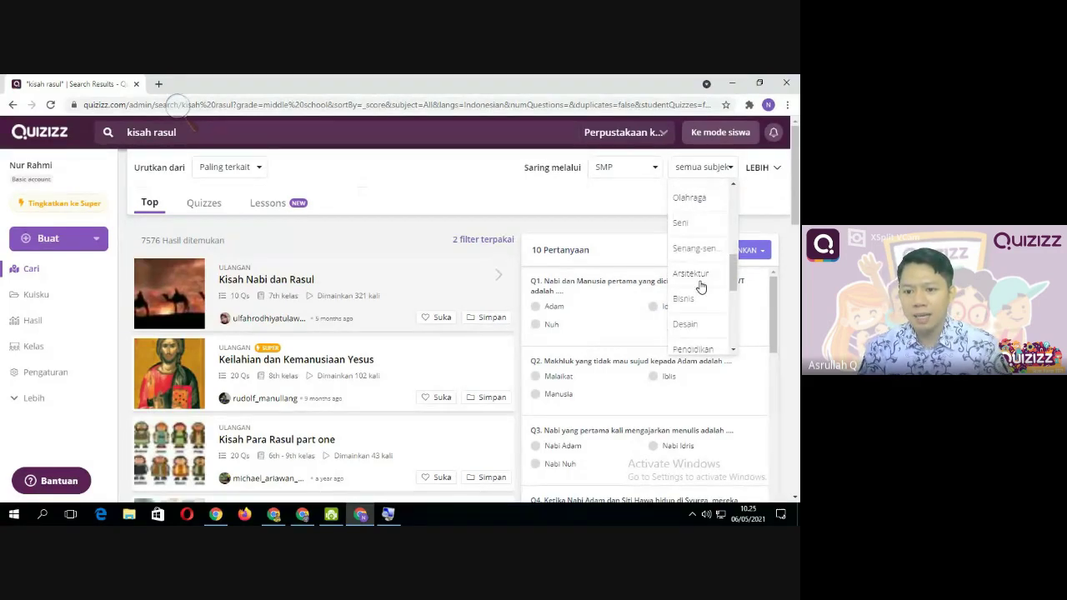
pyautogui.scroll(-6, 701, 286)
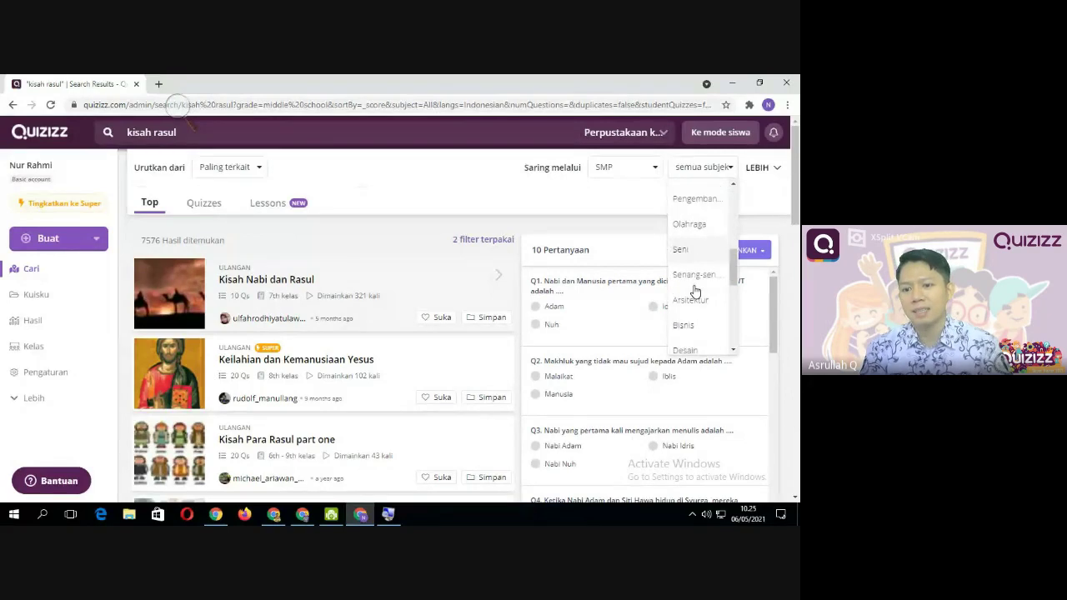
pyautogui.click(650, 199)
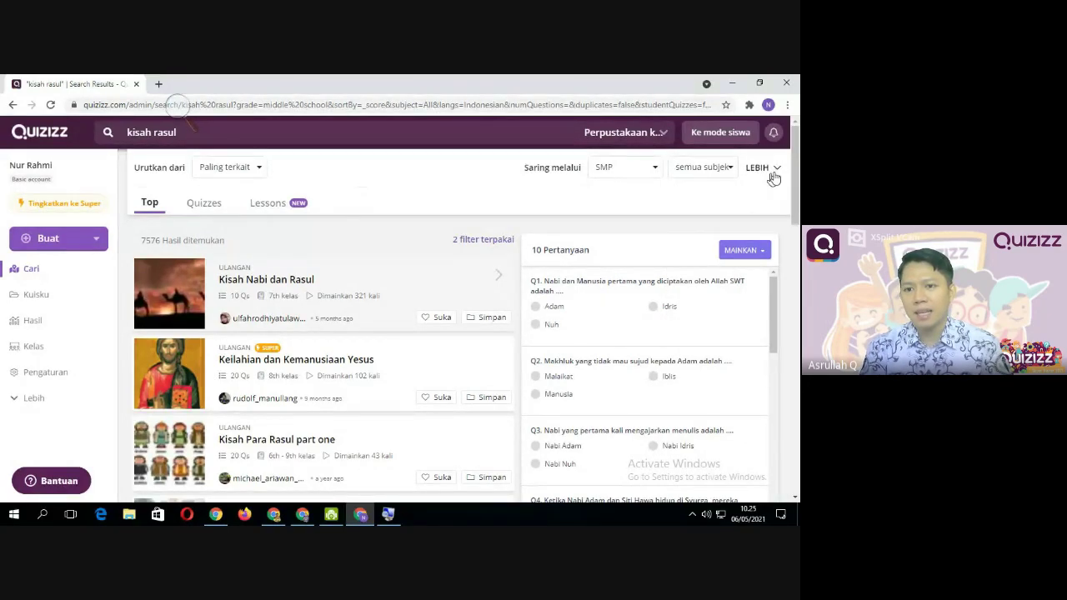
# In the LEBIH filter panel, keep Indonesian under Bahasa and tick 11 sampai 20 questions
pyautogui.click(760, 167)
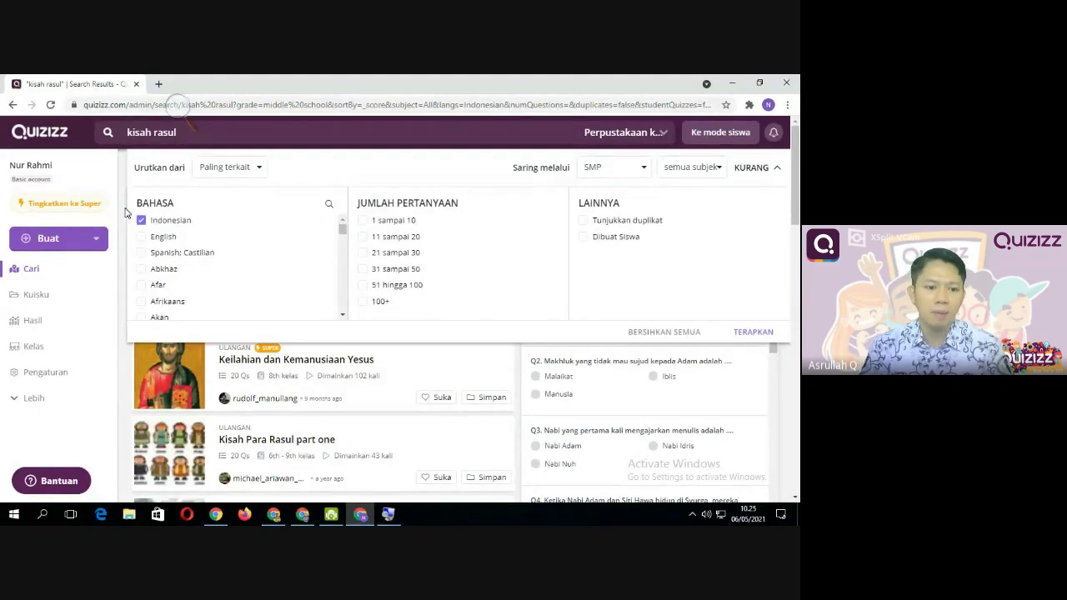
pyautogui.scroll(-5, 198, 298)
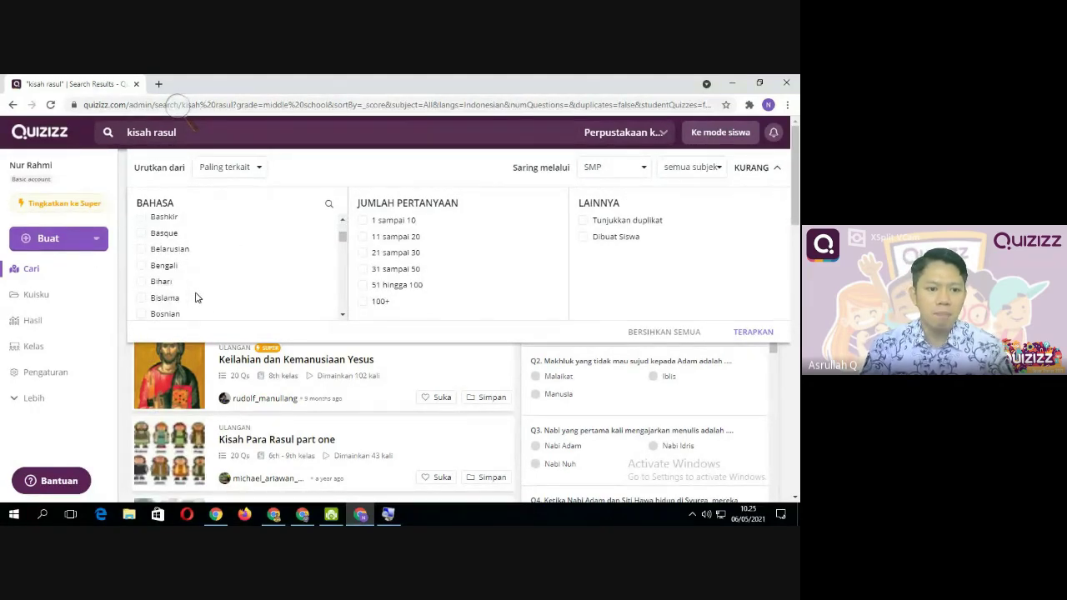
pyautogui.scroll(5, 197, 297)
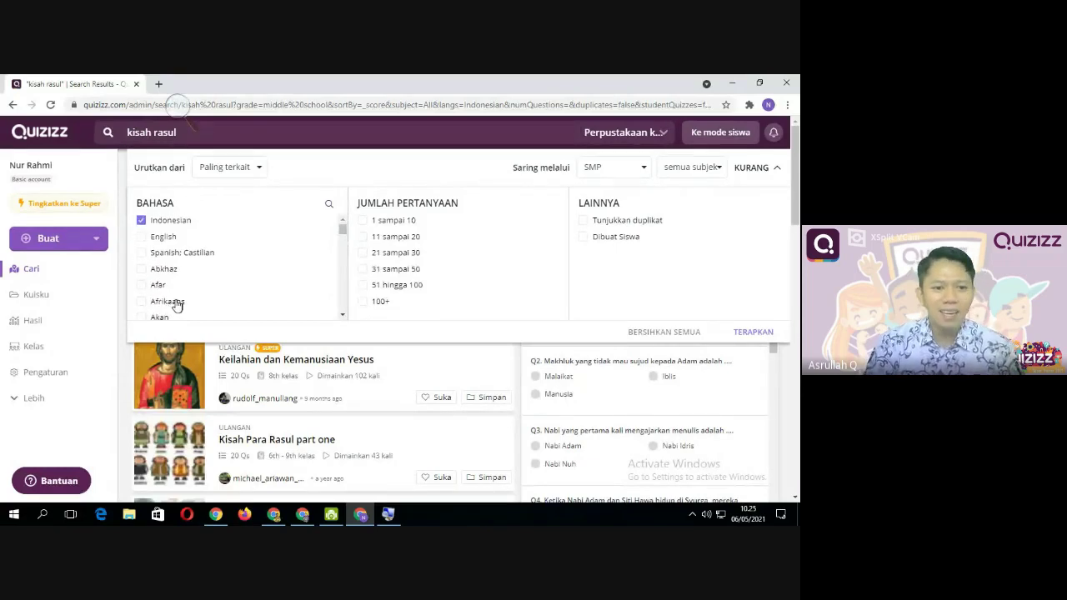
pyautogui.scroll(-15, 149, 315)
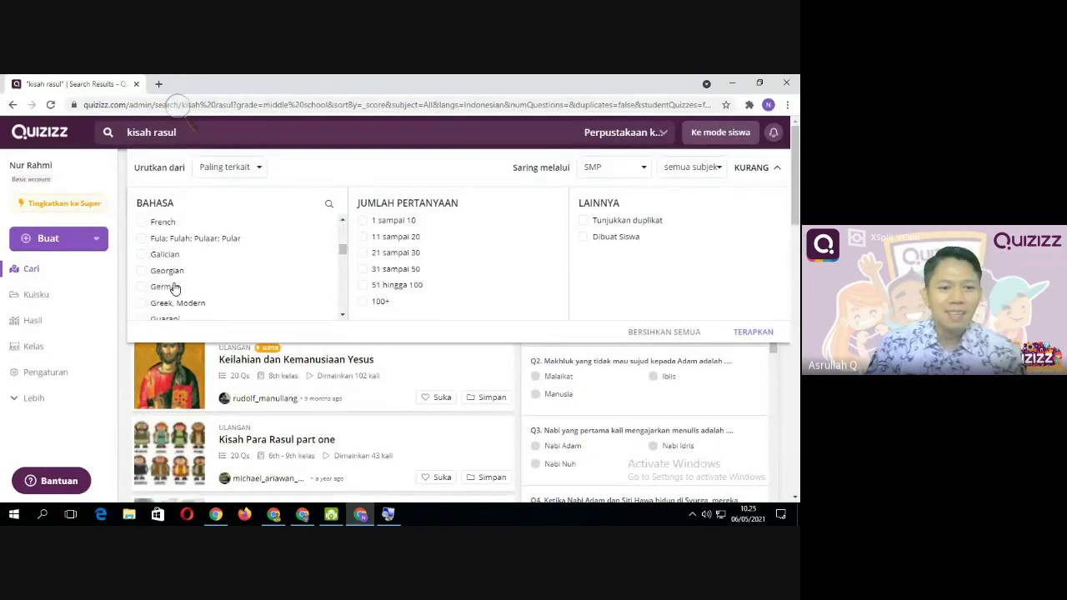
pyautogui.scroll(-8, 175, 287)
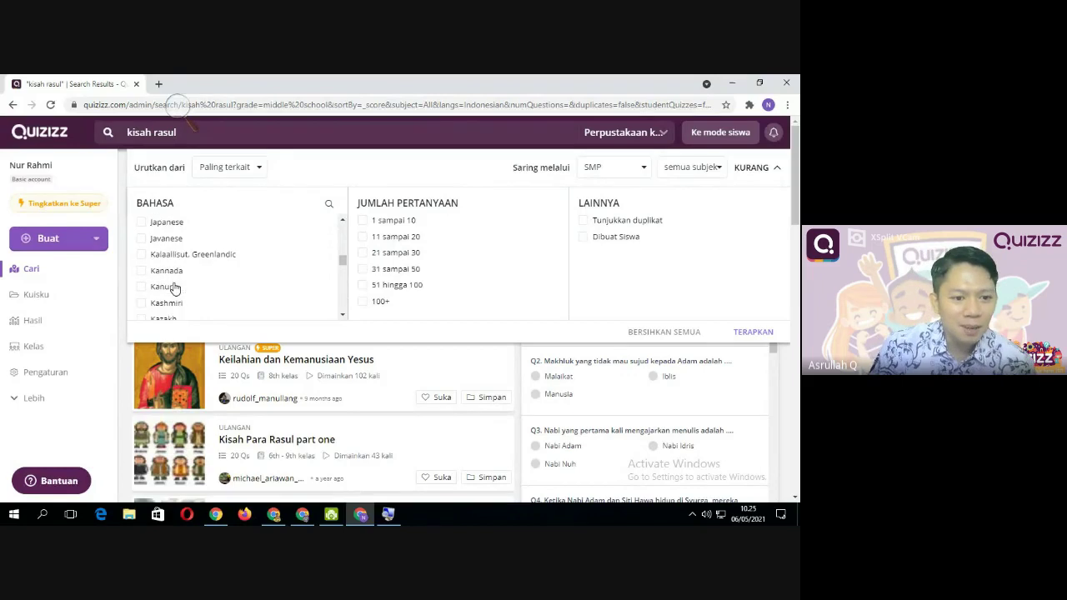
pyautogui.scroll(-4, 175, 287)
pyautogui.scroll(2, 175, 287)
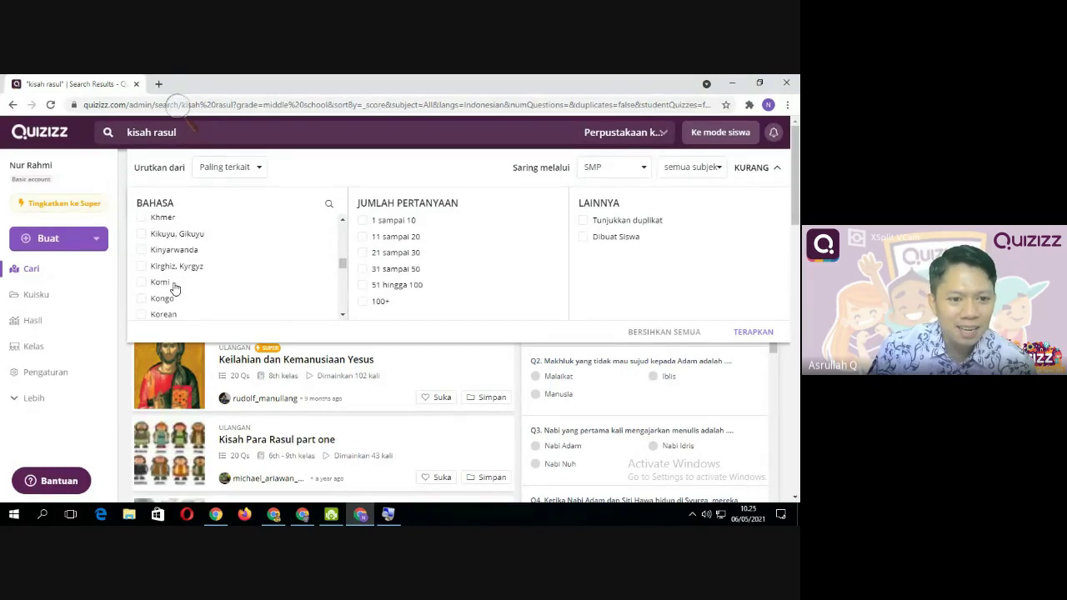
pyautogui.scroll(-1, 175, 288)
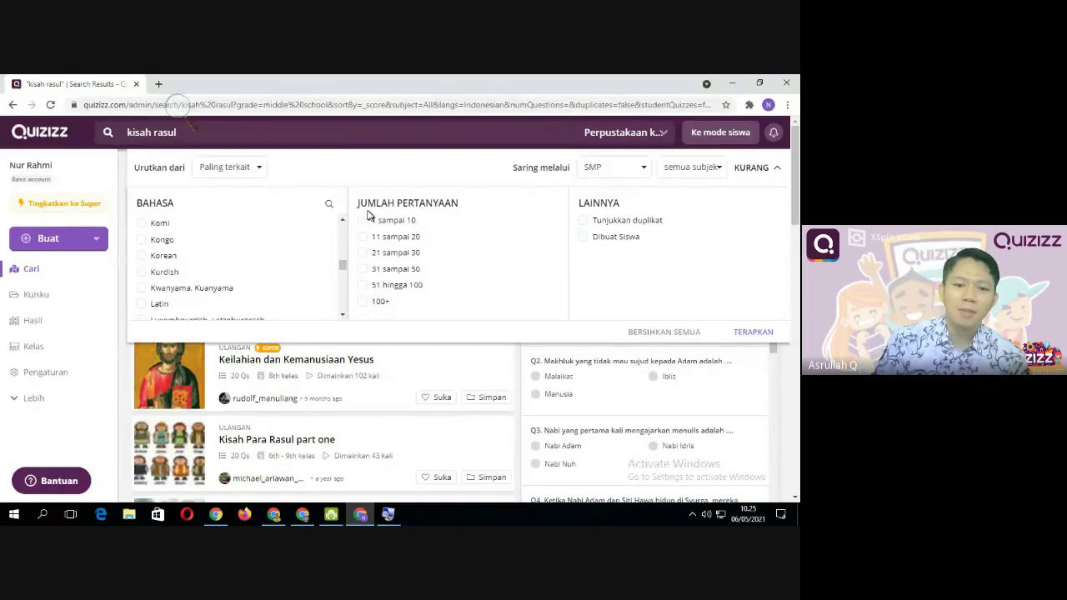
pyautogui.scroll(-2, 375, 269)
pyautogui.scroll(2, 371, 269)
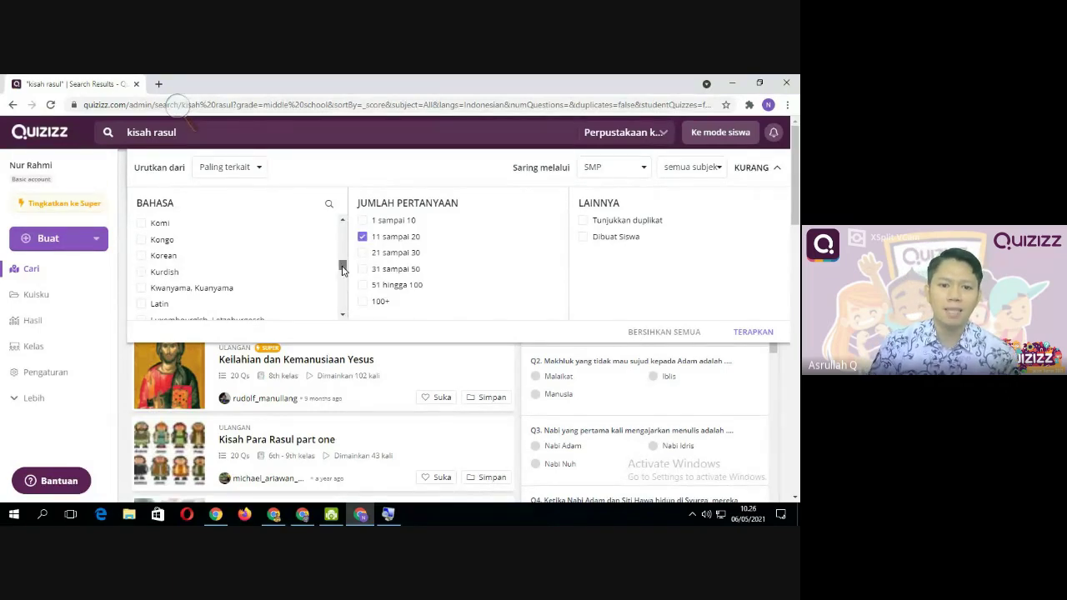
pyautogui.moveTo(343, 267); pyautogui.dragTo(342, 227)
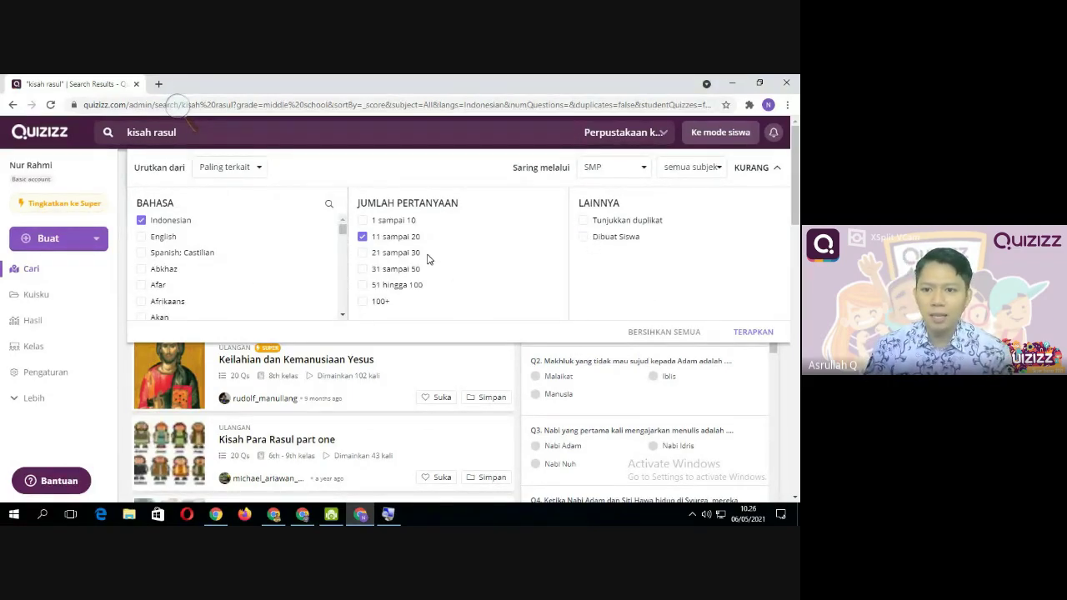
# Apply the filters with TERAPKAN and scroll the 2463 results to IMAN KEPADA NABI & RASUL
pyautogui.click(752, 332)
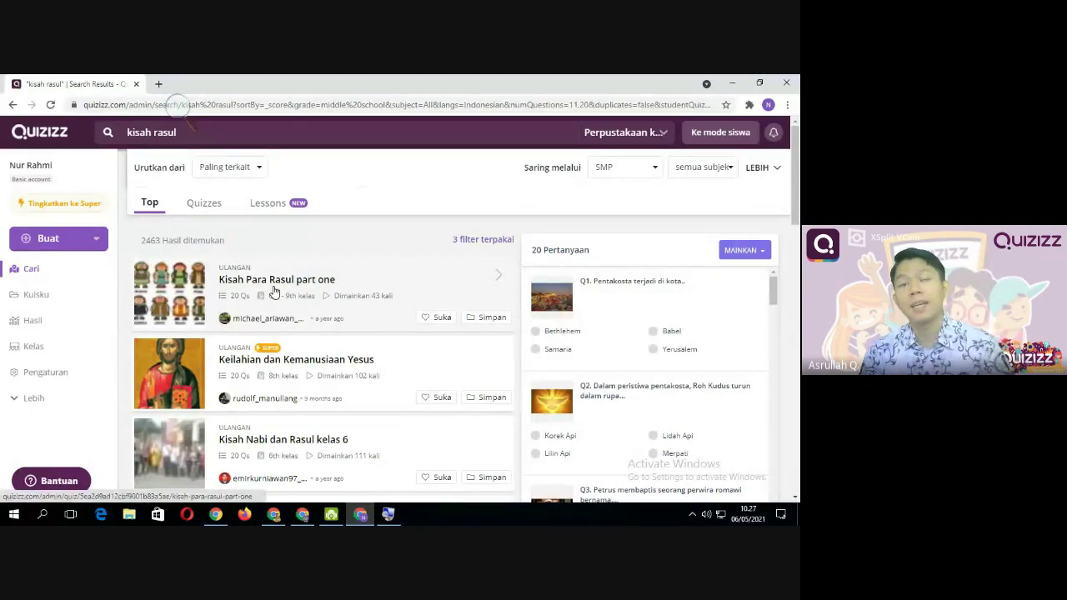
pyautogui.scroll(-3, 333, 342)
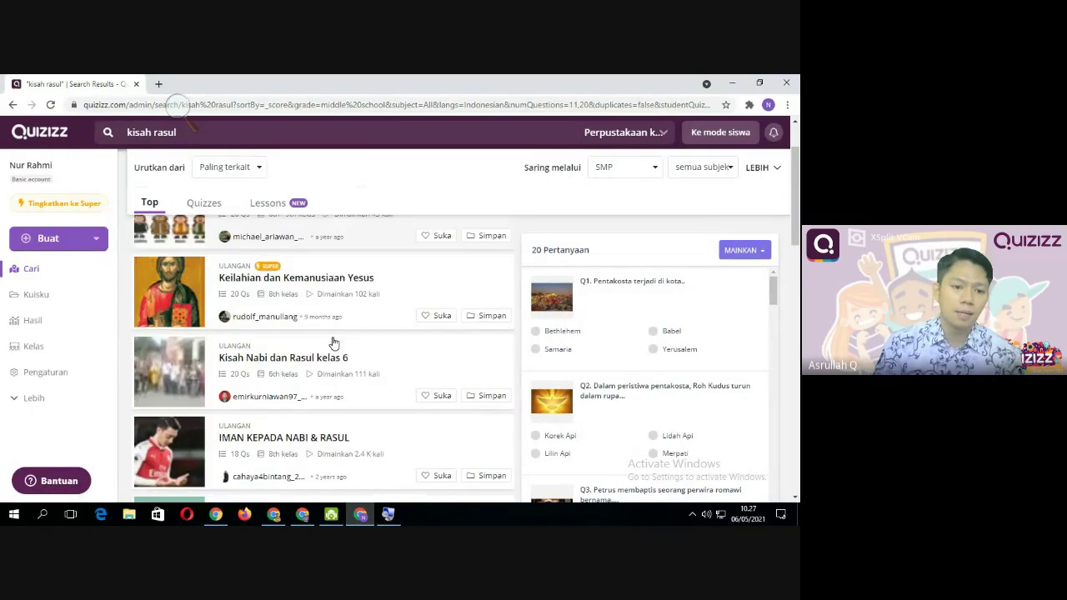
pyautogui.scroll(4, 331, 341)
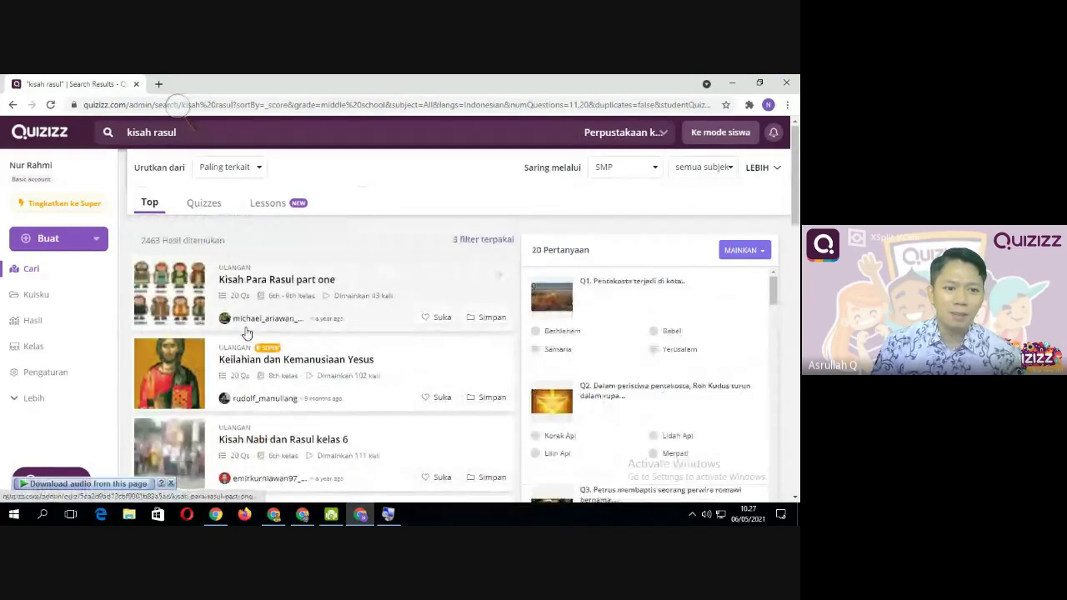
pyautogui.scroll(-2, 384, 321)
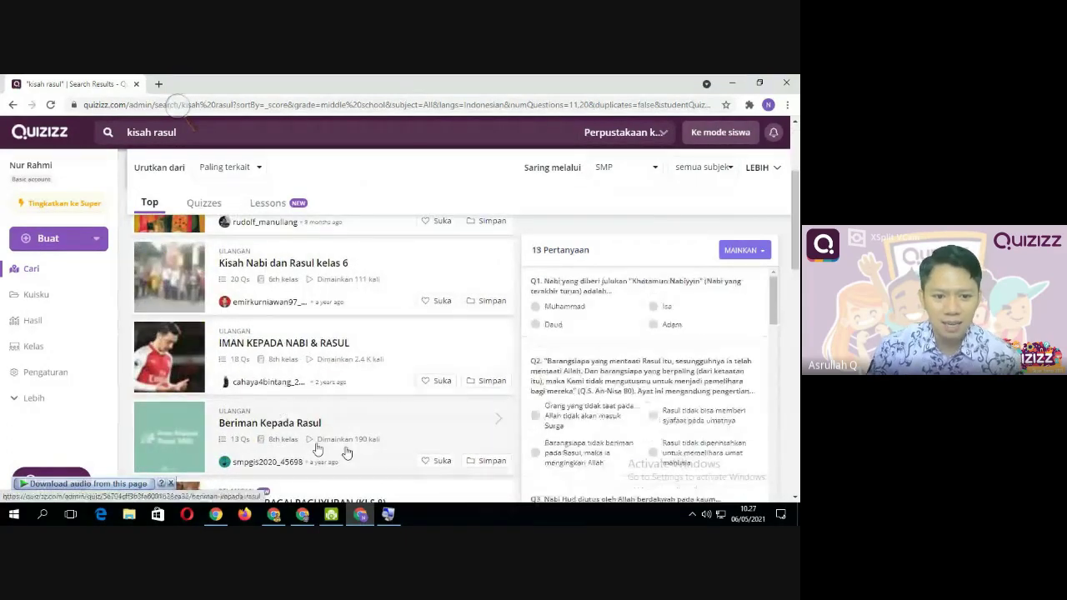
pyautogui.scroll(-2, 354, 401)
pyautogui.scroll(2, 325, 379)
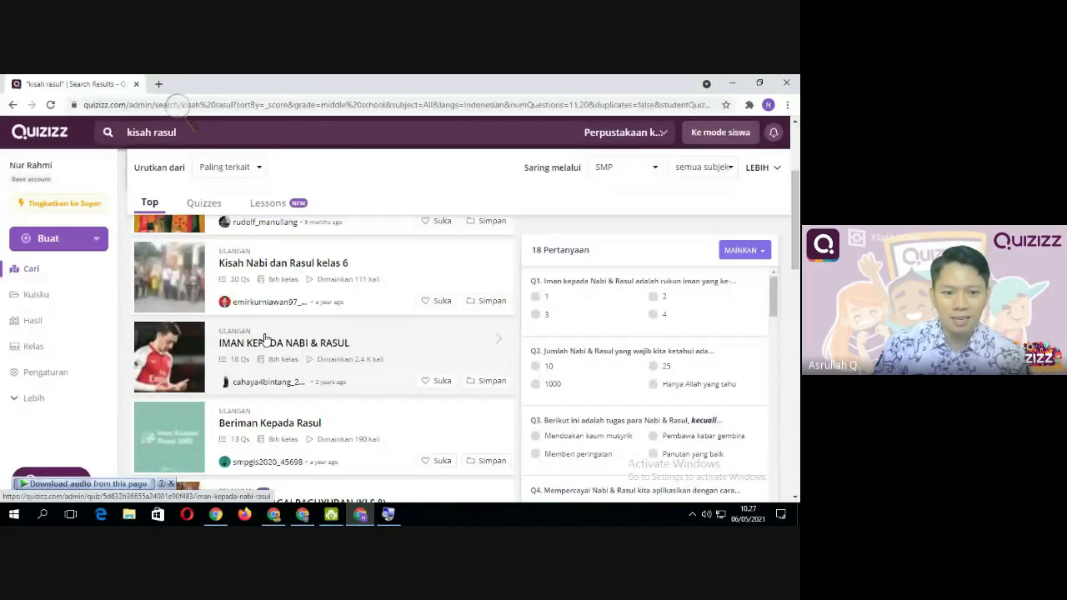
pyautogui.scroll(-5, 633, 354)
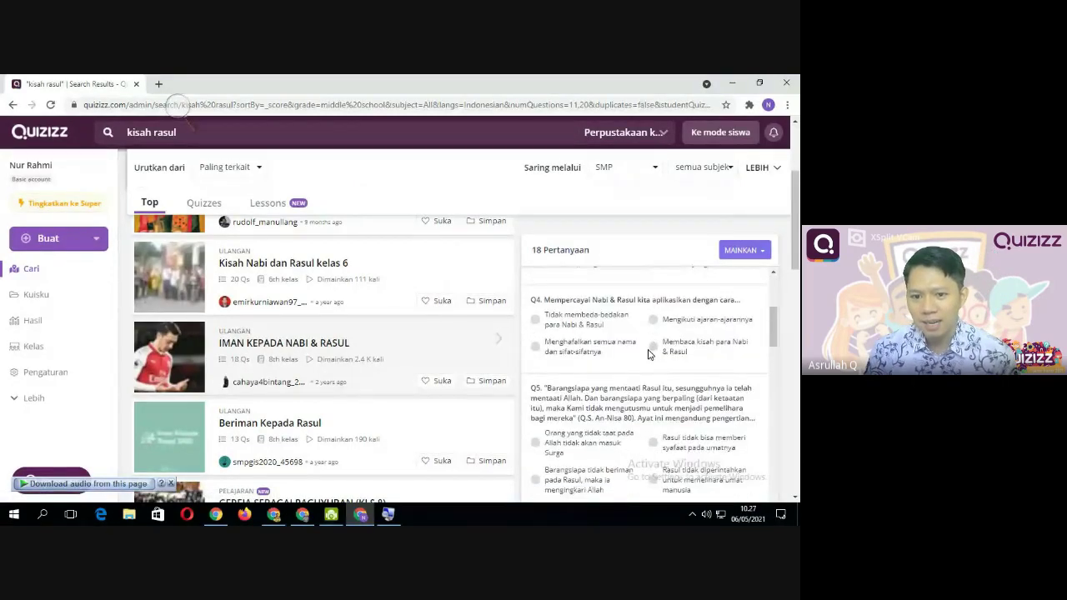
pyautogui.scroll(5, 648, 354)
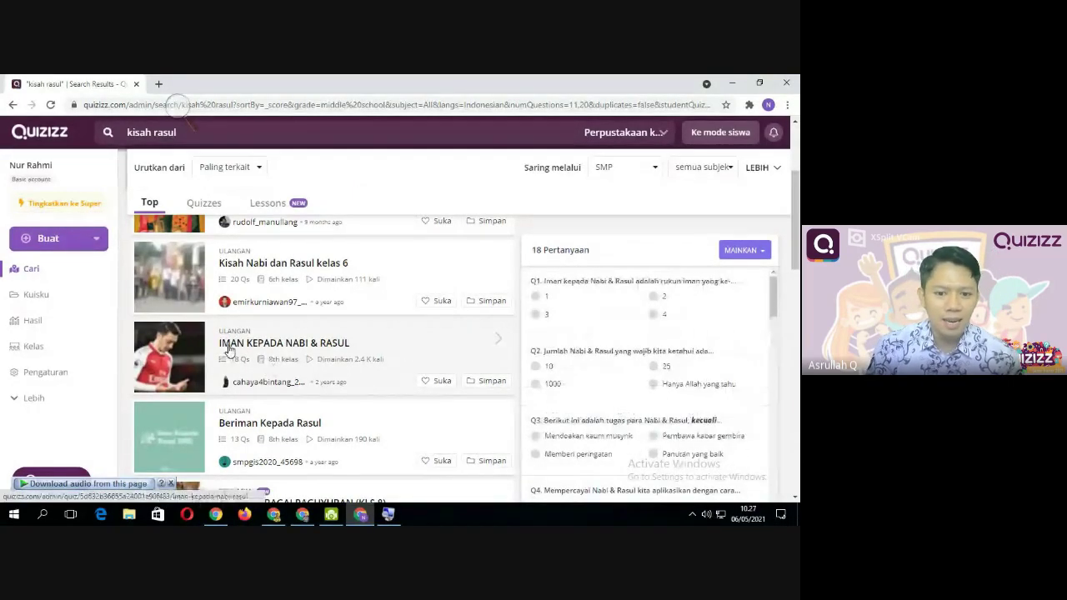
# Open the IMAN KEPADA NABI & RASUL quiz page and scroll its 18-question list
pyautogui.click(230, 348)
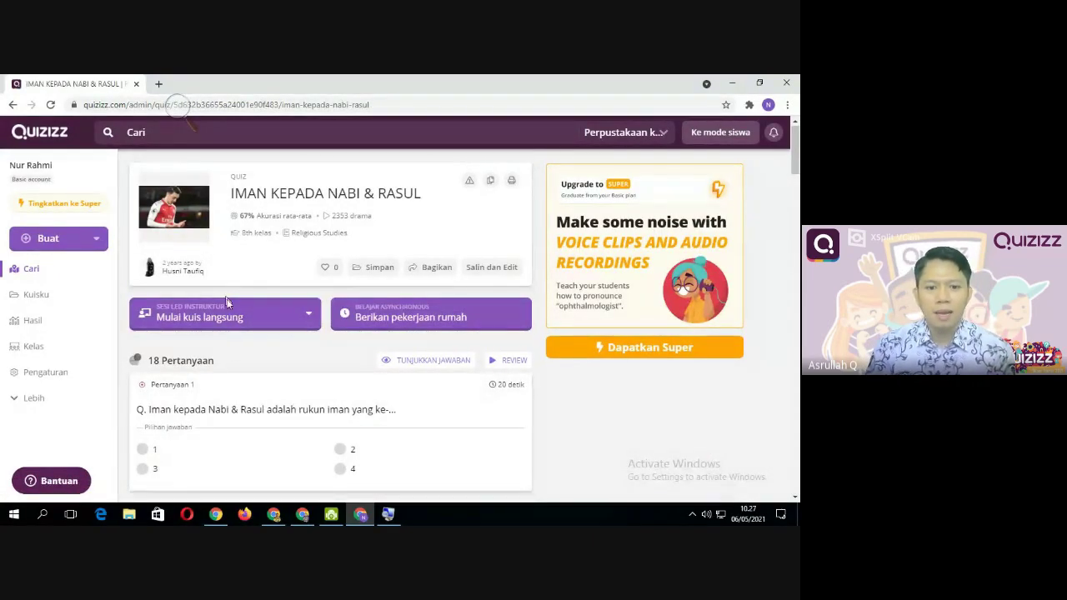
pyautogui.scroll(-5, 250, 392)
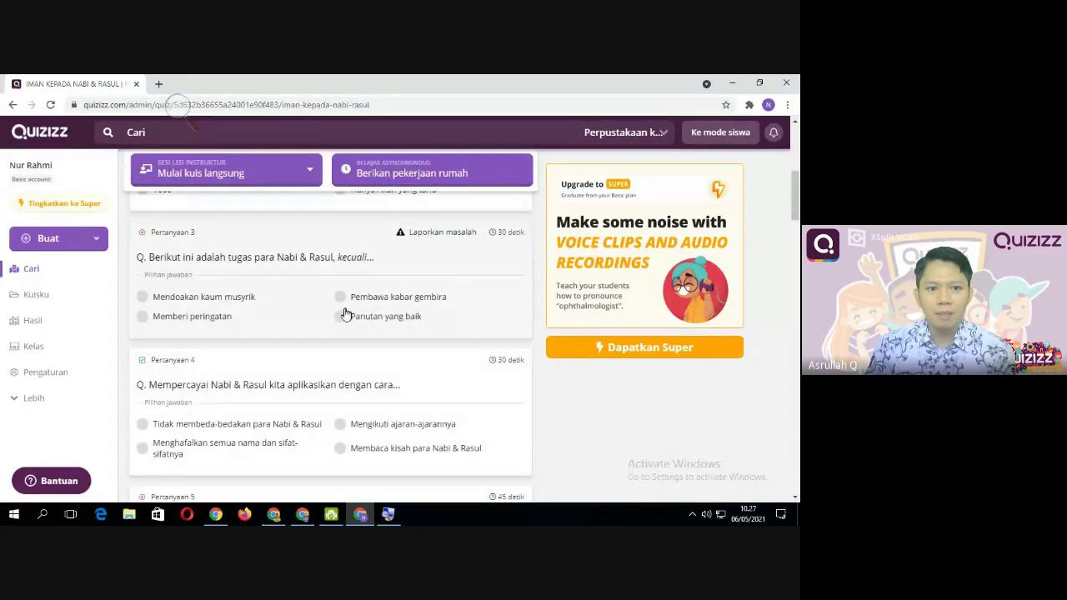
pyautogui.scroll(5, 375, 410)
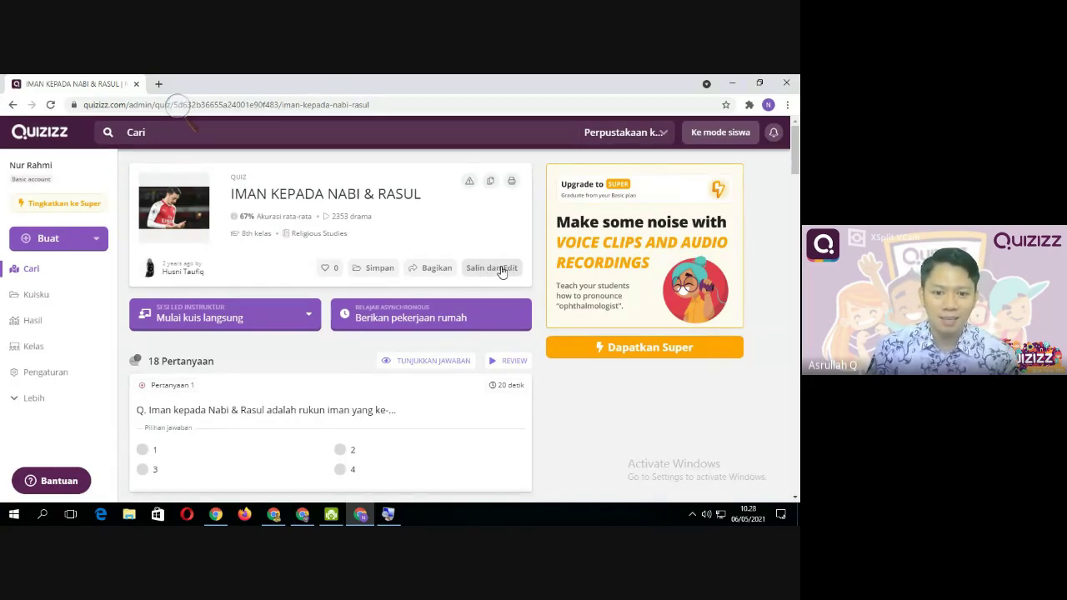
# Make an editable copy of the quiz with Salin dan Edit
pyautogui.click(500, 269)
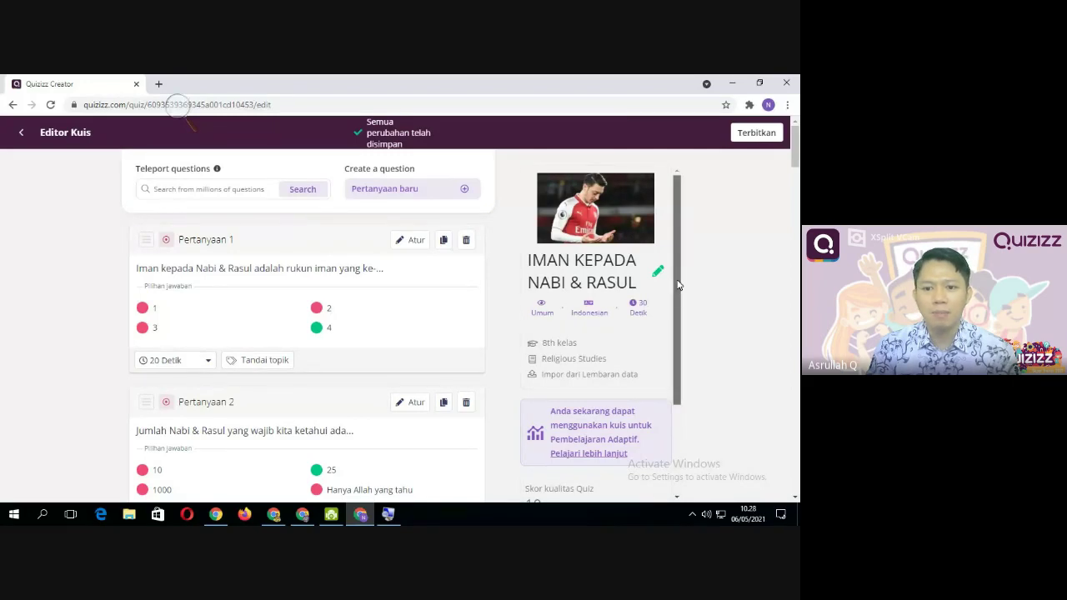
pyautogui.scroll(-1, 248, 278)
pyautogui.scroll(1, 249, 278)
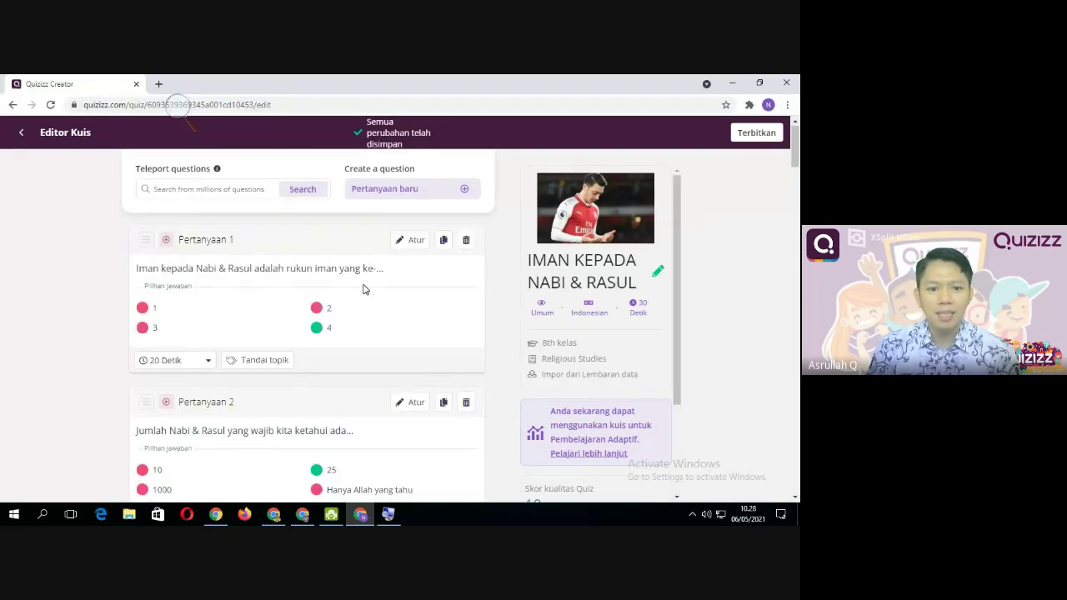
pyautogui.scroll(-9, 367, 310)
pyautogui.scroll(10, 369, 323)
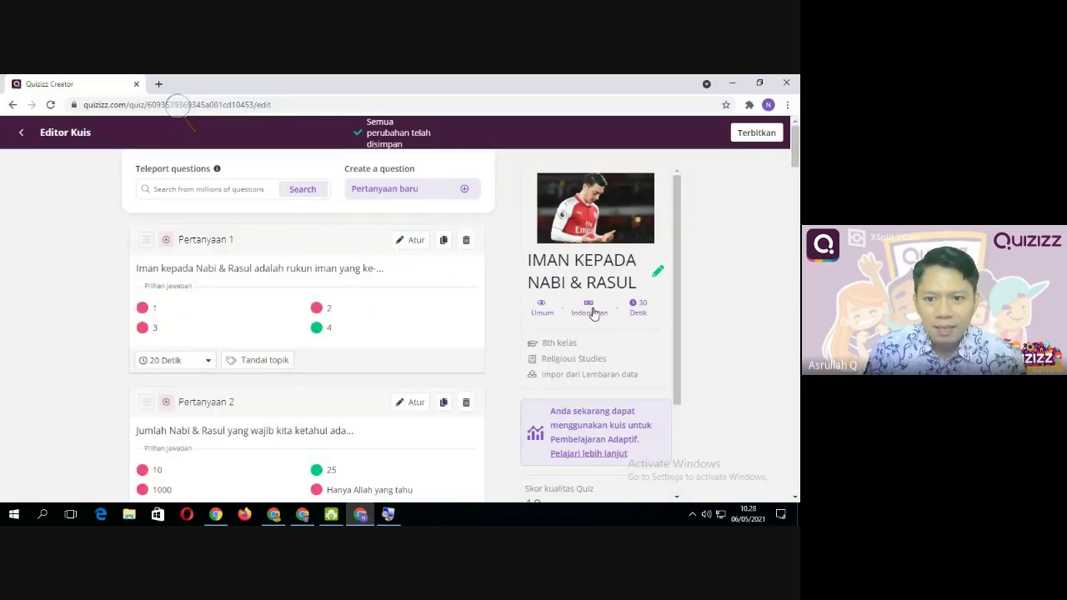
# Scroll the editor's question list down to Pertanyaan 18
pyautogui.scroll(-5, 635, 325)
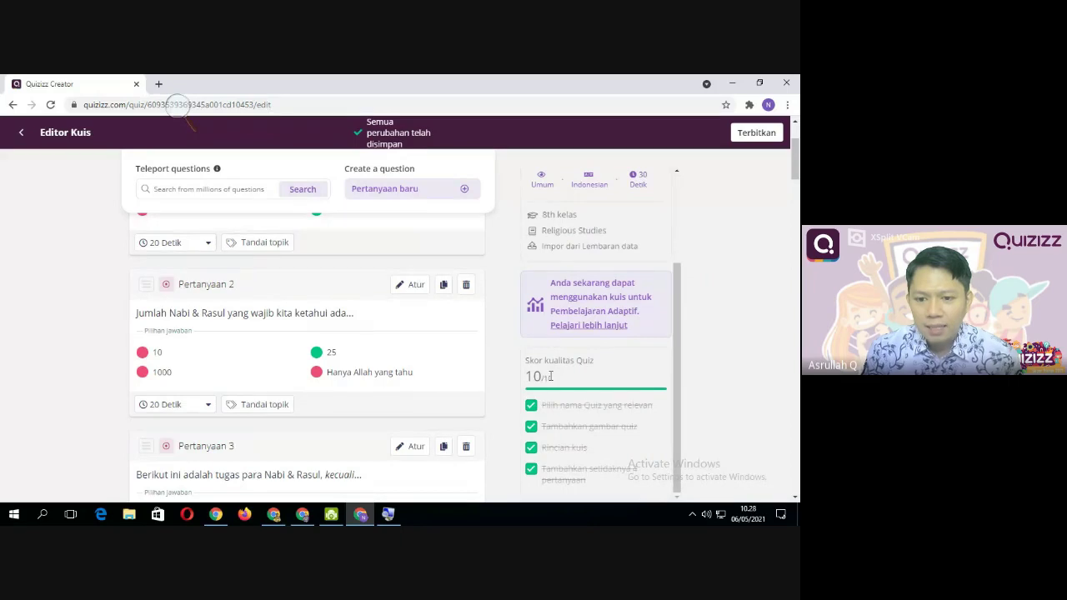
pyautogui.scroll(-15, 444, 375)
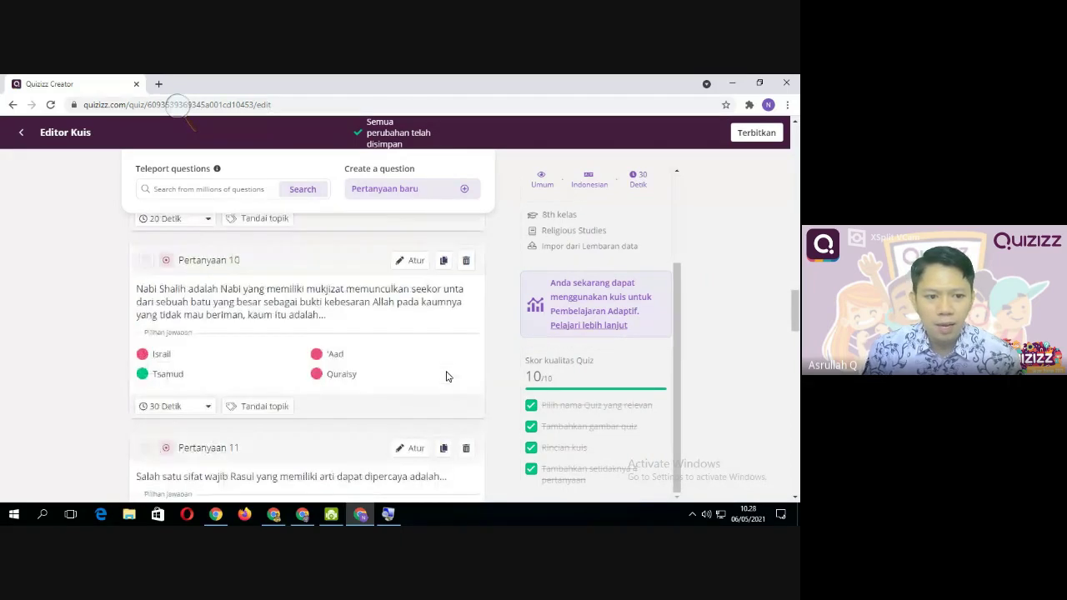
pyautogui.scroll(-12, 446, 377)
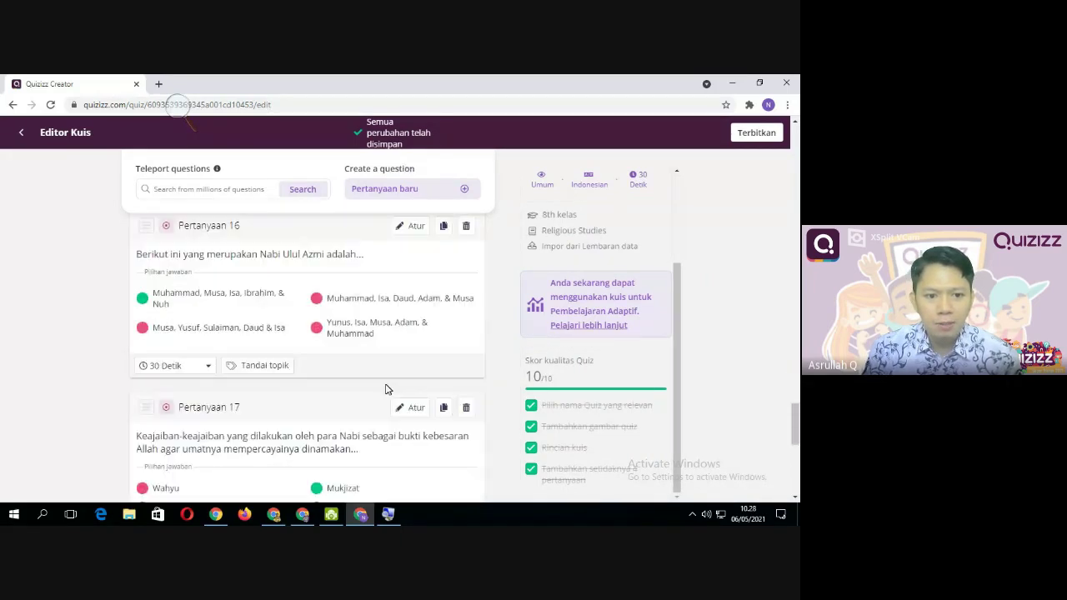
pyautogui.scroll(-5, 385, 389)
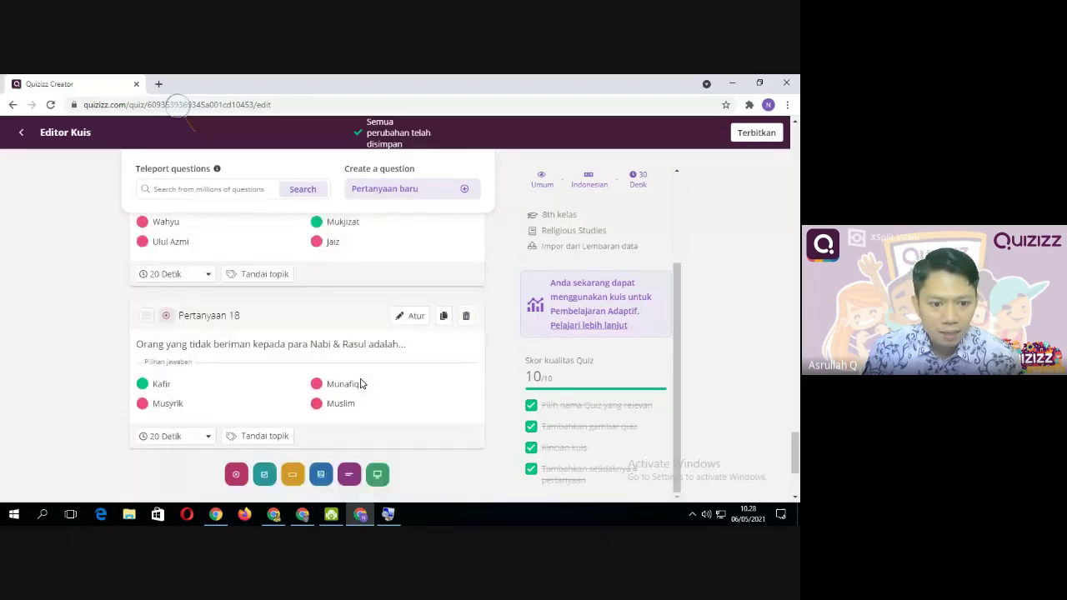
pyautogui.scroll(2, 309, 355)
pyautogui.scroll(-4, 288, 383)
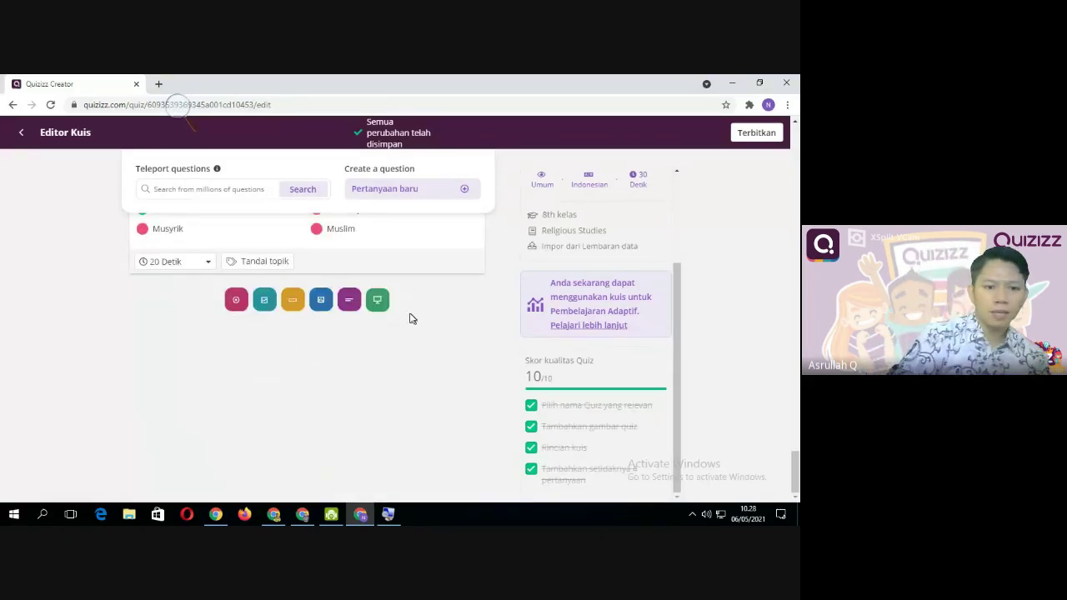
pyautogui.scroll(2, 236, 362)
pyautogui.scroll(3, 241, 356)
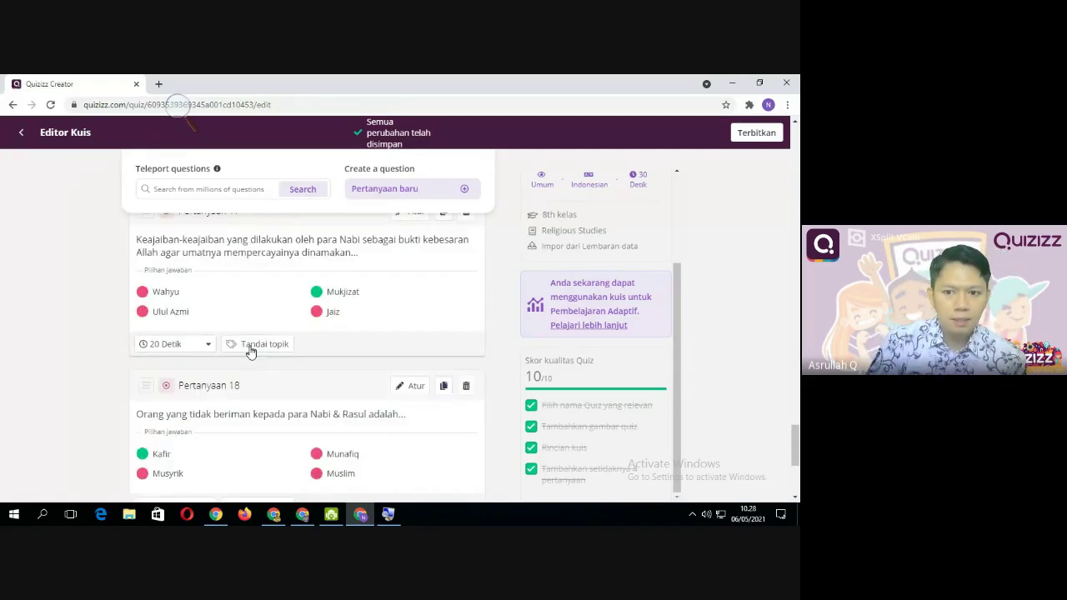
pyautogui.scroll(-4, 317, 362)
pyautogui.scroll(2, 376, 350)
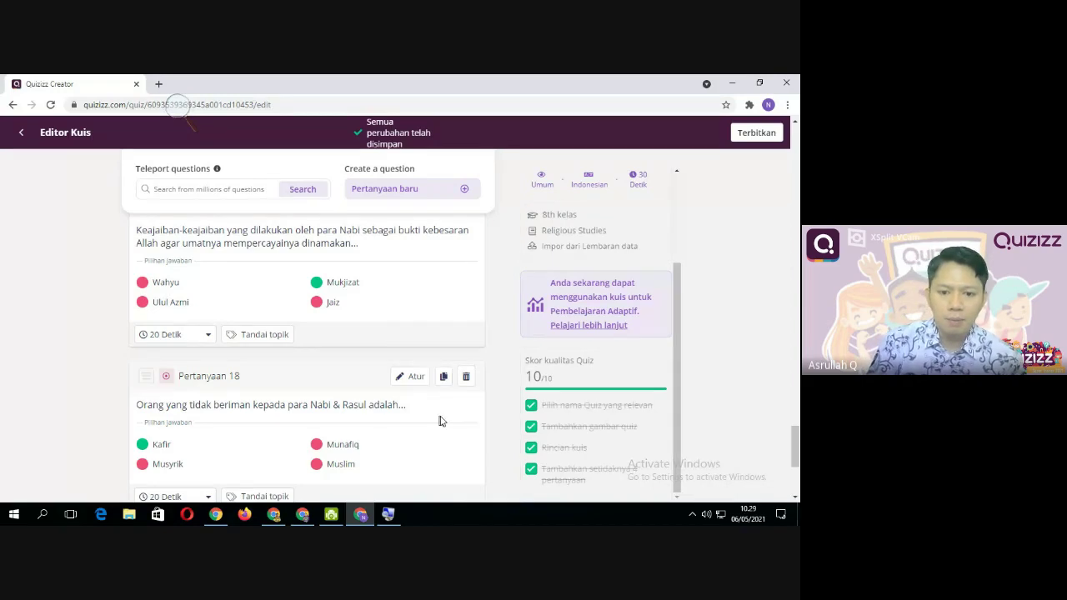
# Delete Pertanyaan 18 and 17, confirming HAPUS for each
pyautogui.click(467, 376)
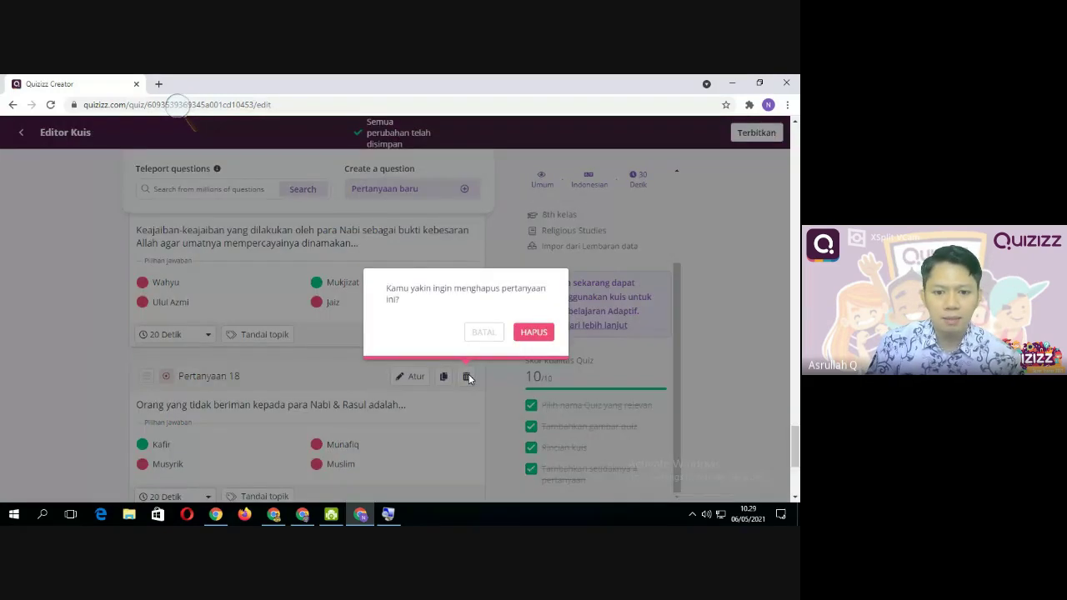
pyautogui.click(520, 338)
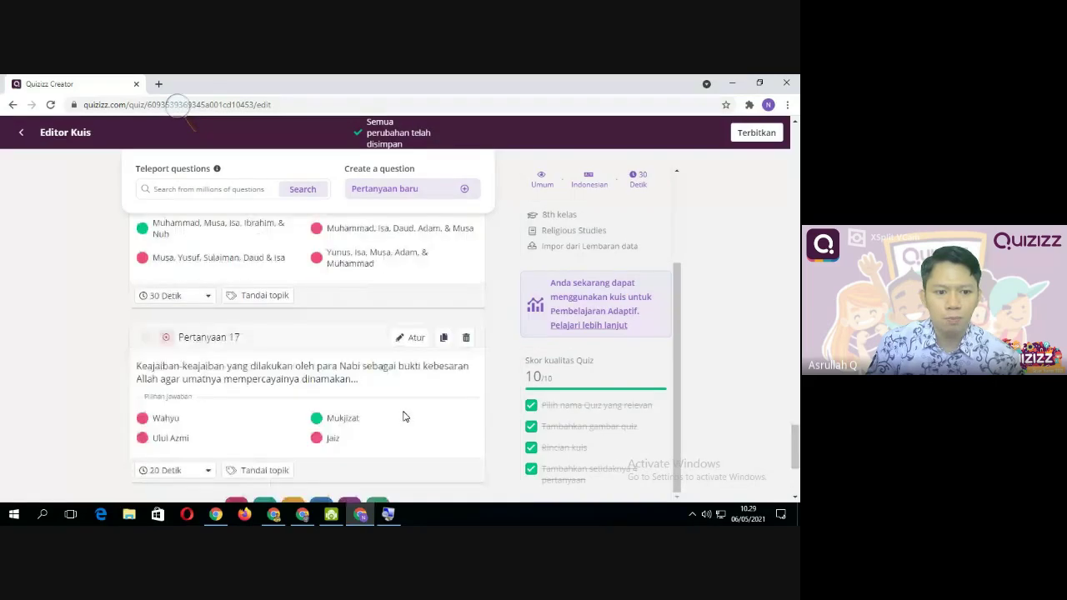
pyautogui.click(466, 377)
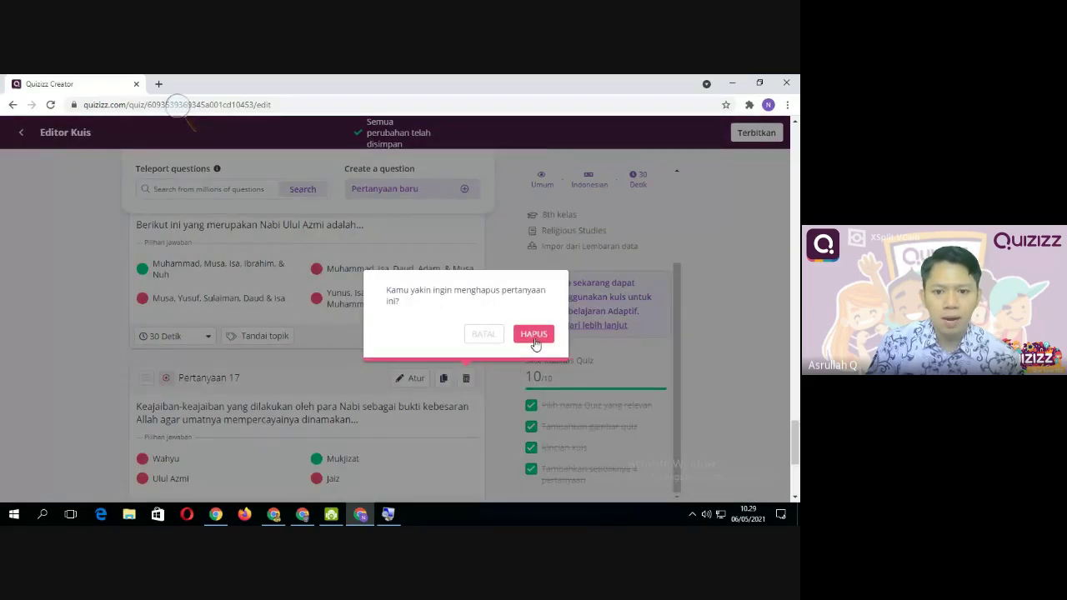
pyautogui.click(533, 337)
# Delete the sifat Fathanah, Kitman and Pertanyaan 11 questions, confirming HAPUS each time
pyautogui.scroll(4, 398, 405)
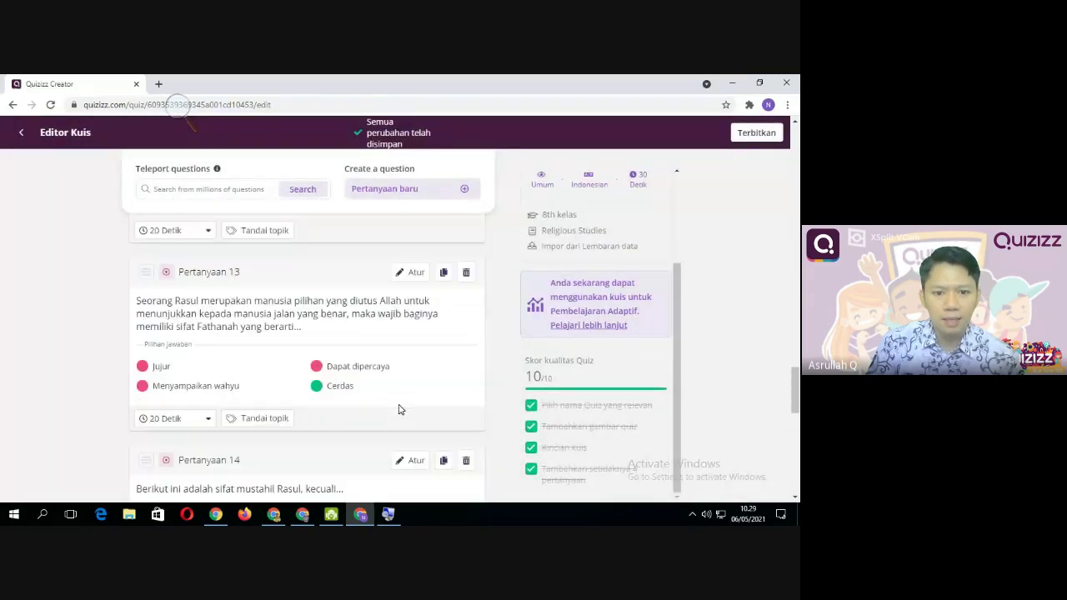
pyautogui.click(466, 274)
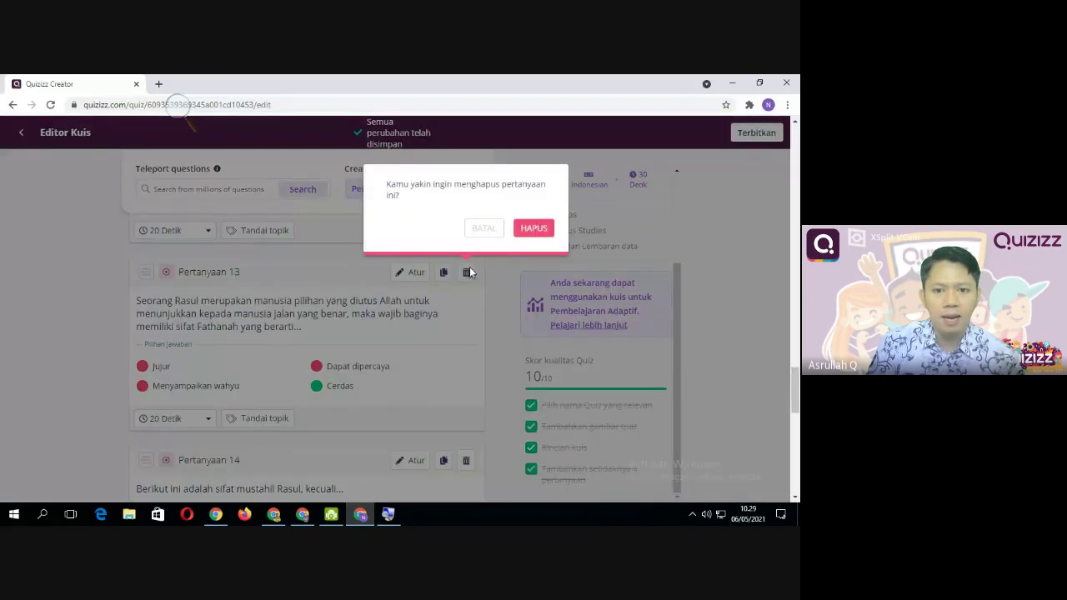
pyautogui.click(534, 227)
pyautogui.scroll(2, 376, 370)
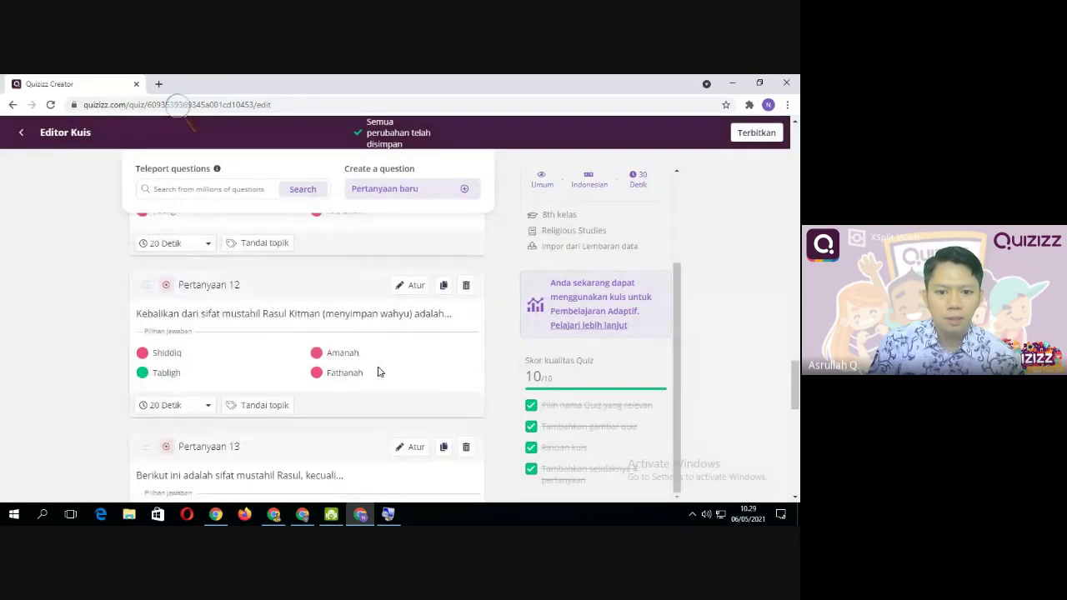
pyautogui.click(466, 288)
pyautogui.click(527, 245)
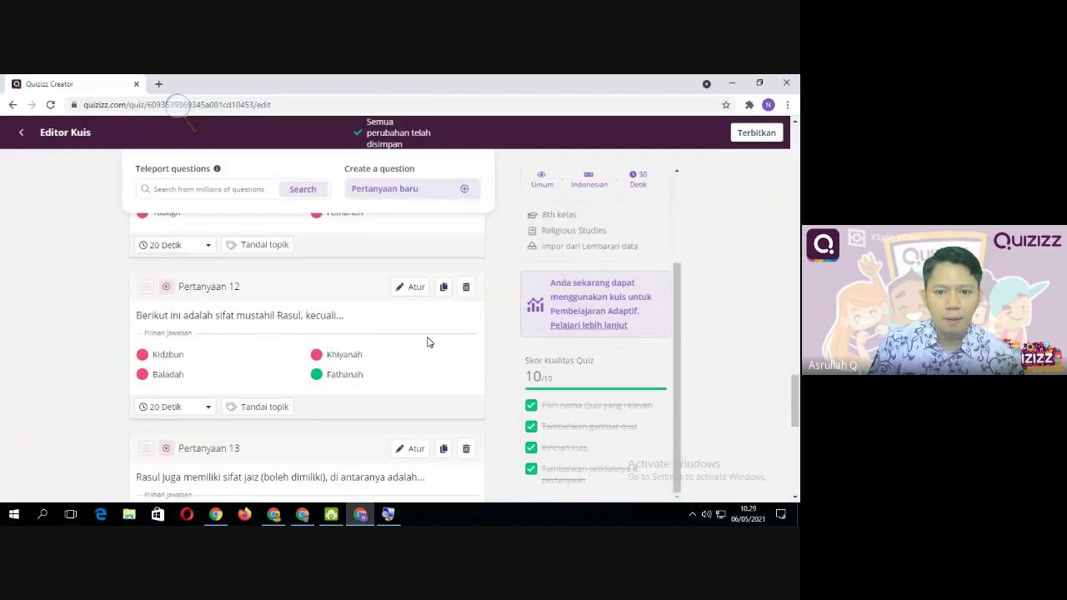
pyautogui.scroll(2, 428, 342)
pyautogui.click(466, 353)
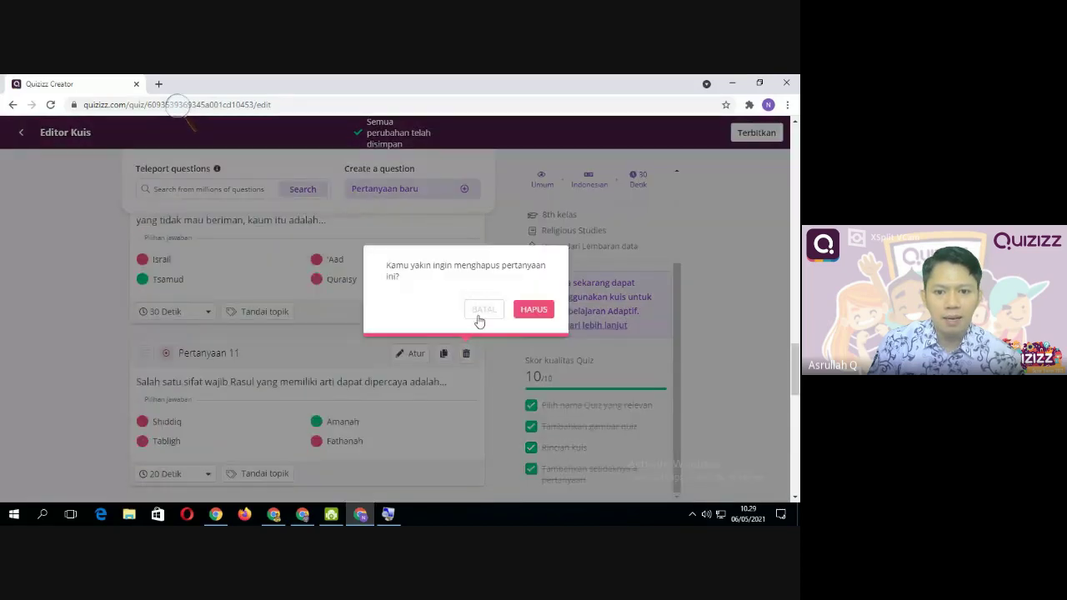
pyautogui.click(521, 310)
pyautogui.scroll(-3, 422, 369)
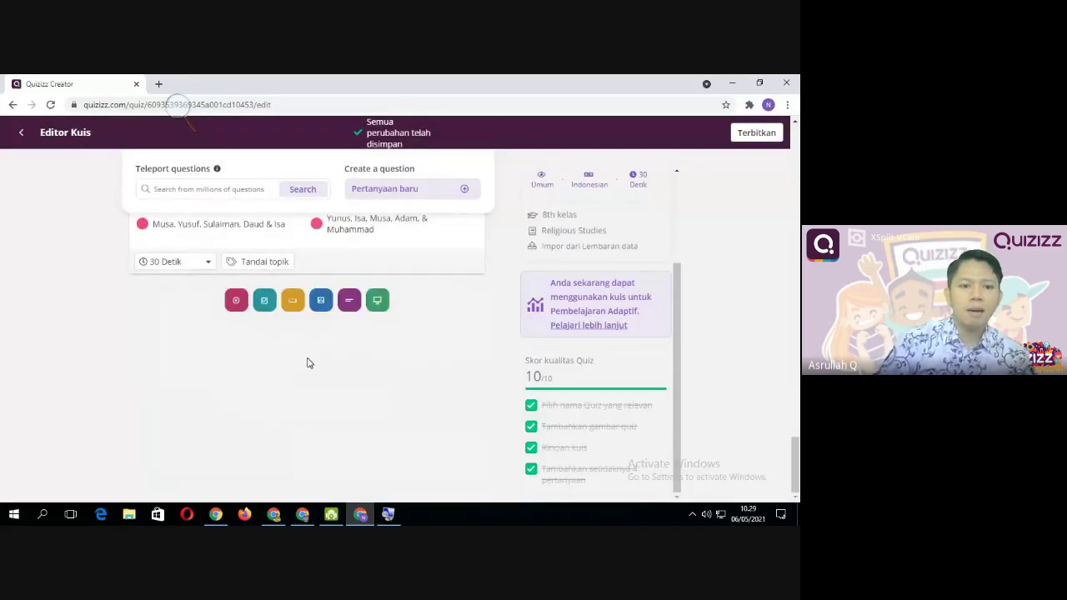
pyautogui.scroll(3, 307, 363)
pyautogui.scroll(-2, 312, 363)
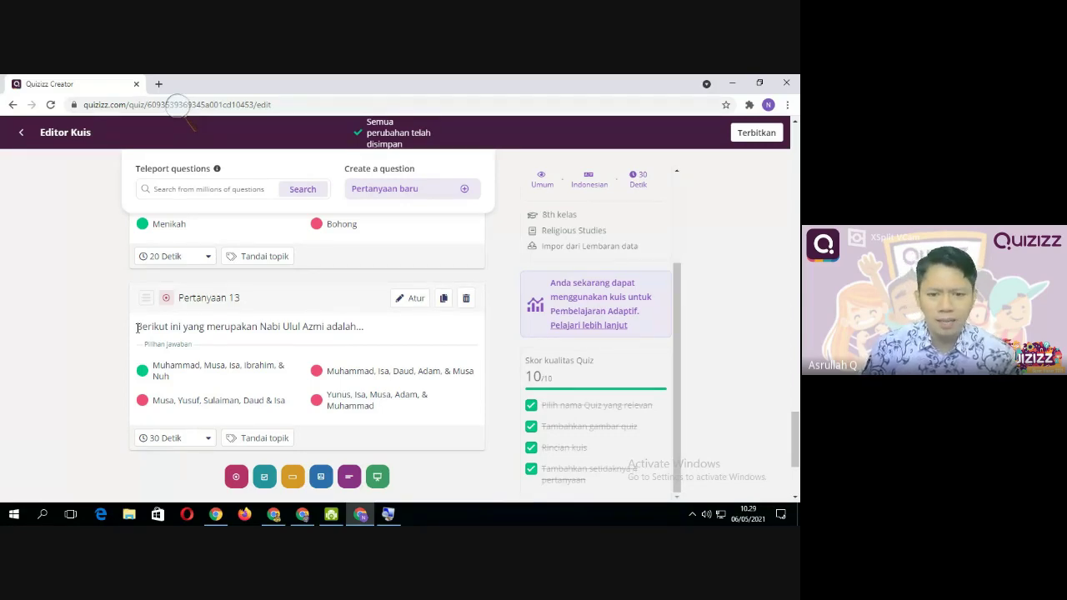
# Duplicate the Nabi Ulul Azmi question as Pertanyaan 14 and retouch its trailing dot
pyautogui.click(444, 300)
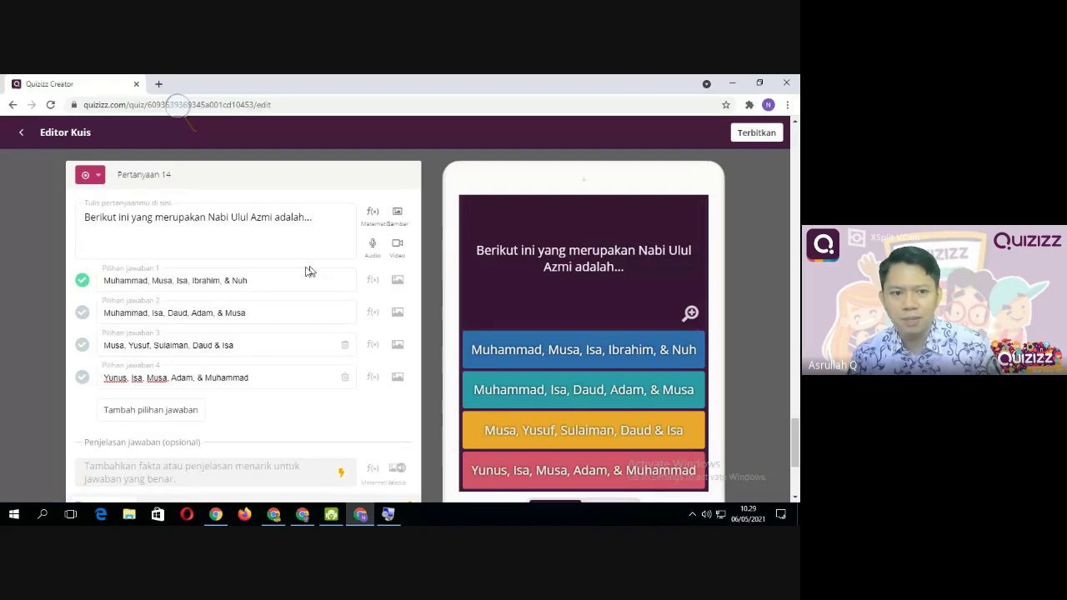
pyautogui.click(321, 221)
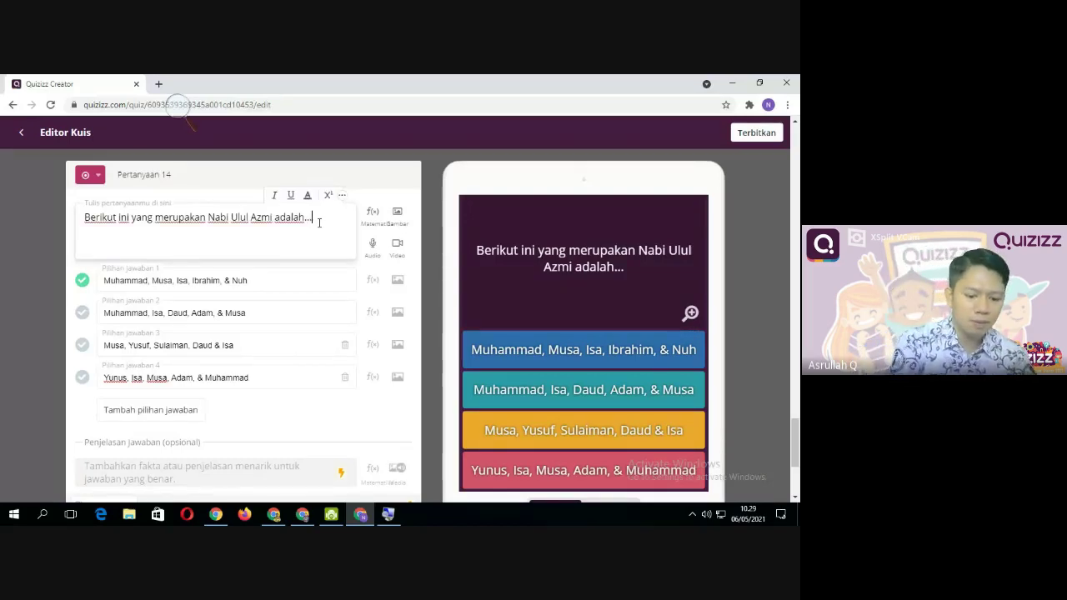
pyautogui.press('BackSpace')
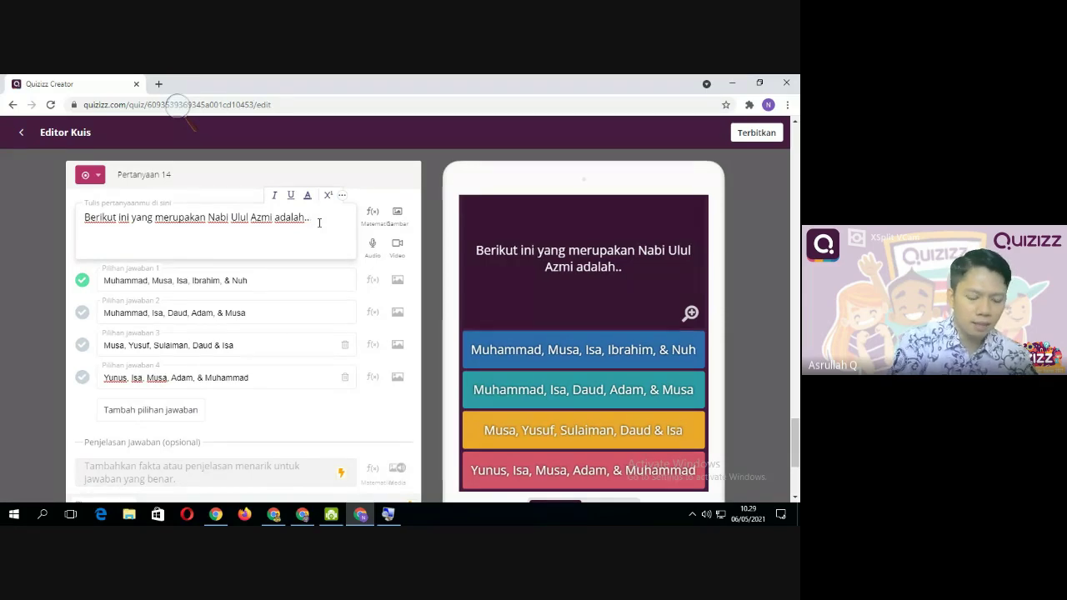
pyautogui.write('.')
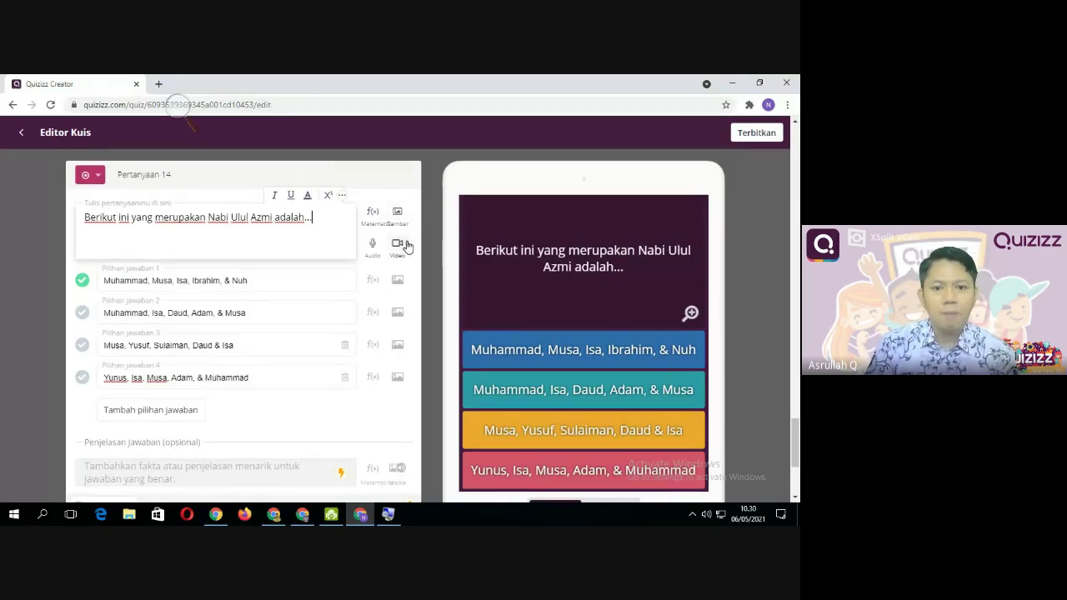
pyautogui.click(398, 244)
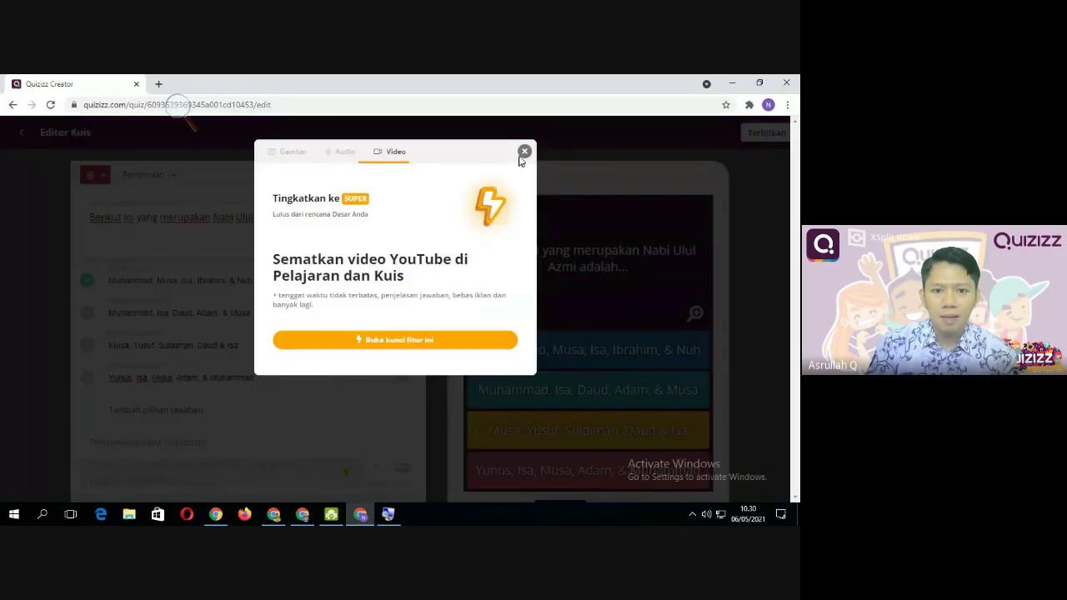
pyautogui.click(524, 151)
pyautogui.click(399, 250)
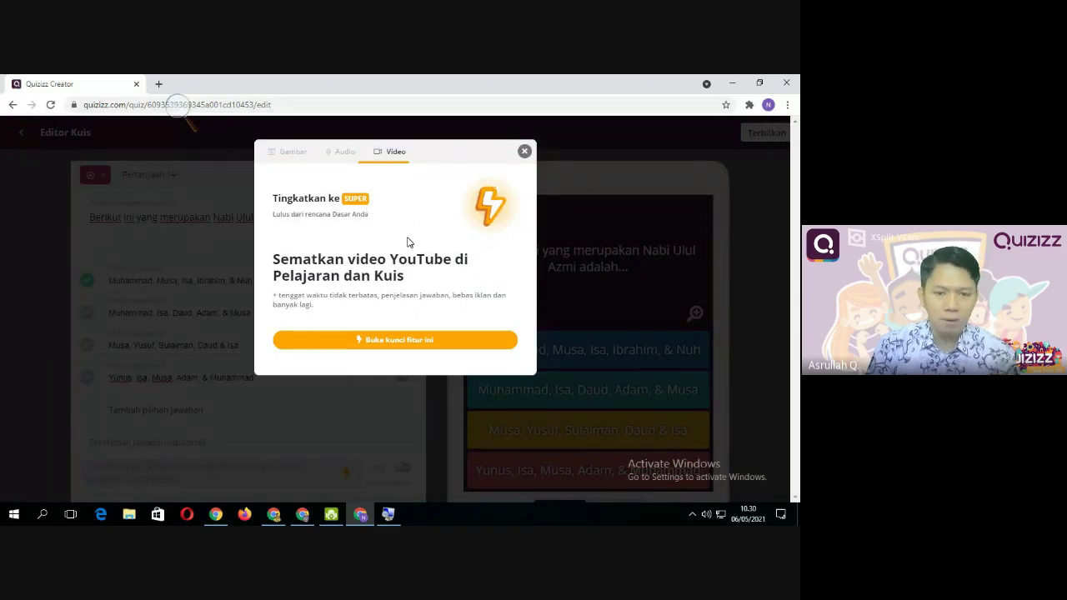
pyautogui.click(524, 150)
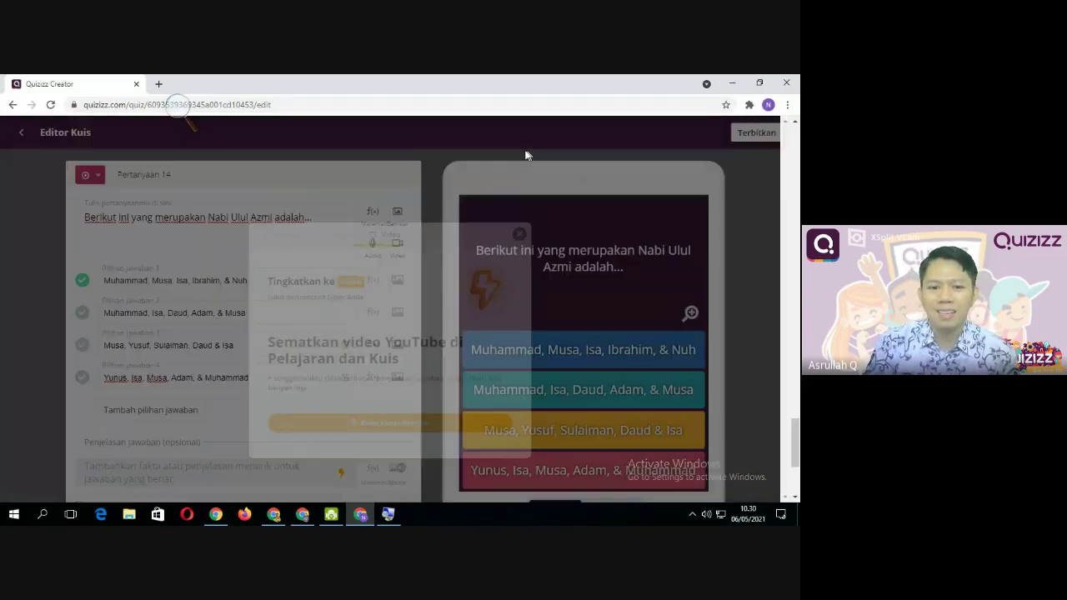
pyautogui.click(373, 245)
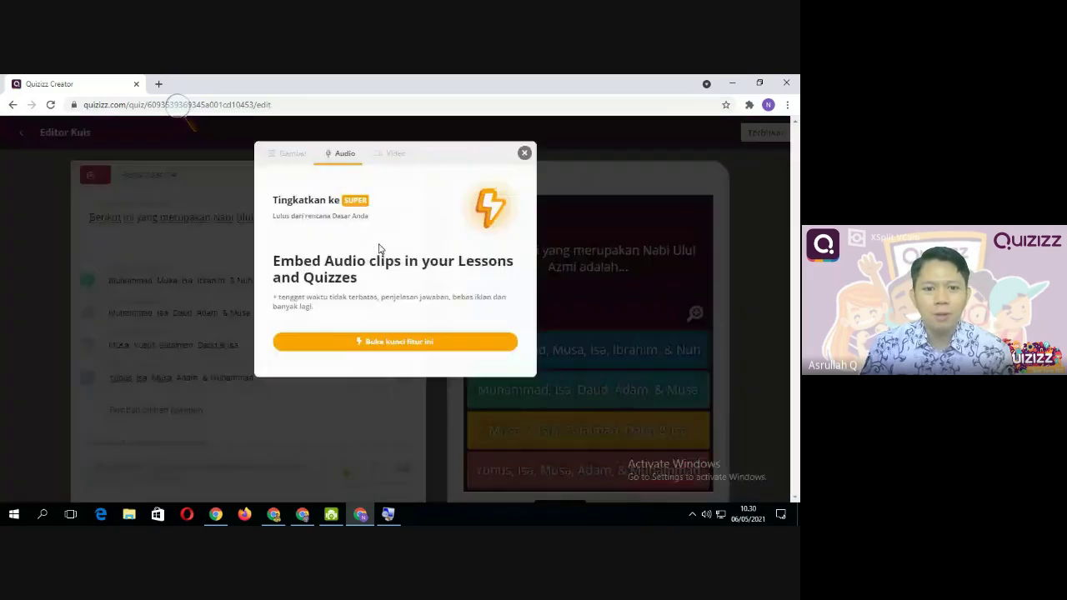
pyautogui.click(524, 151)
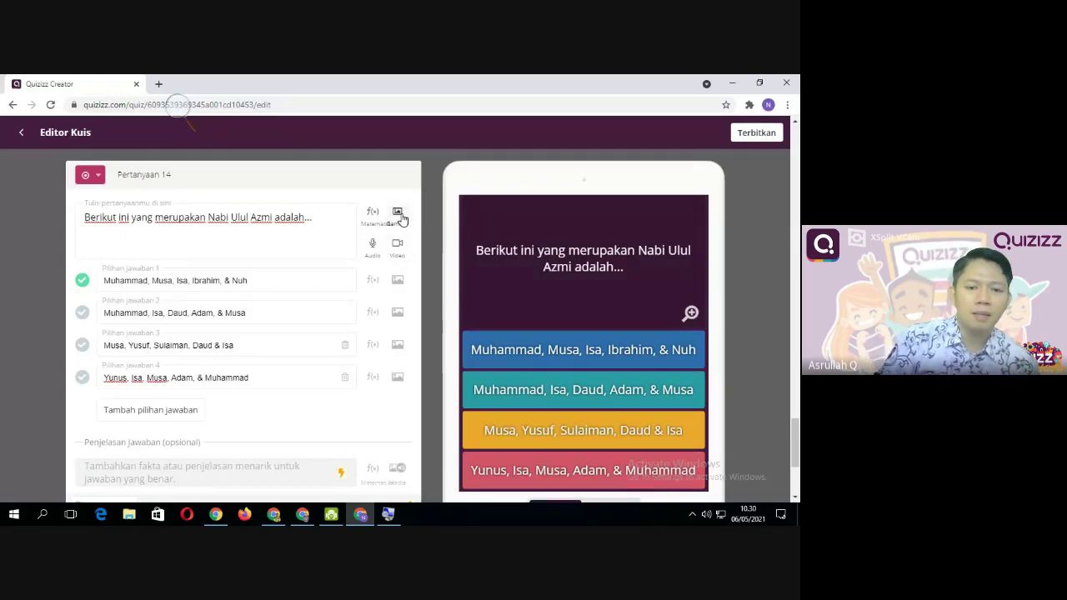
pyautogui.click(326, 223)
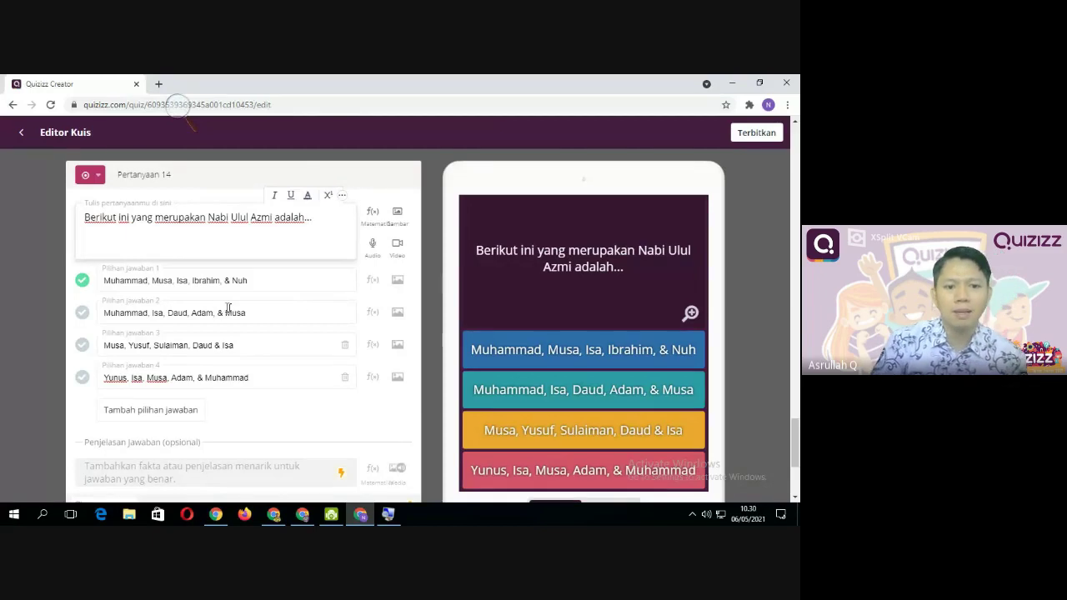
pyautogui.scroll(-1, 298, 283)
pyautogui.scroll(1, 298, 277)
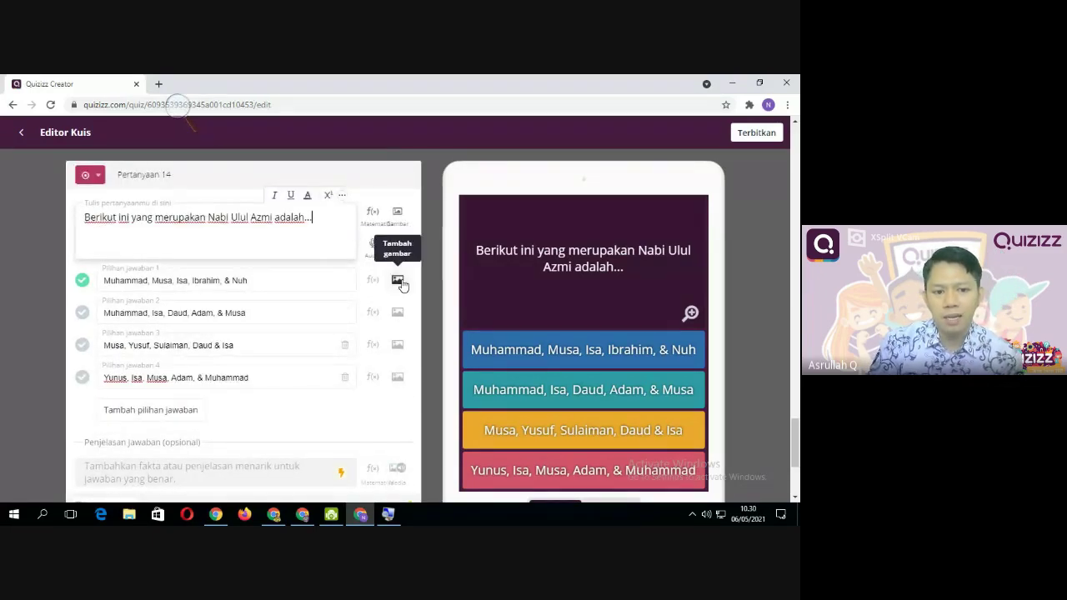
pyautogui.scroll(-1, 350, 413)
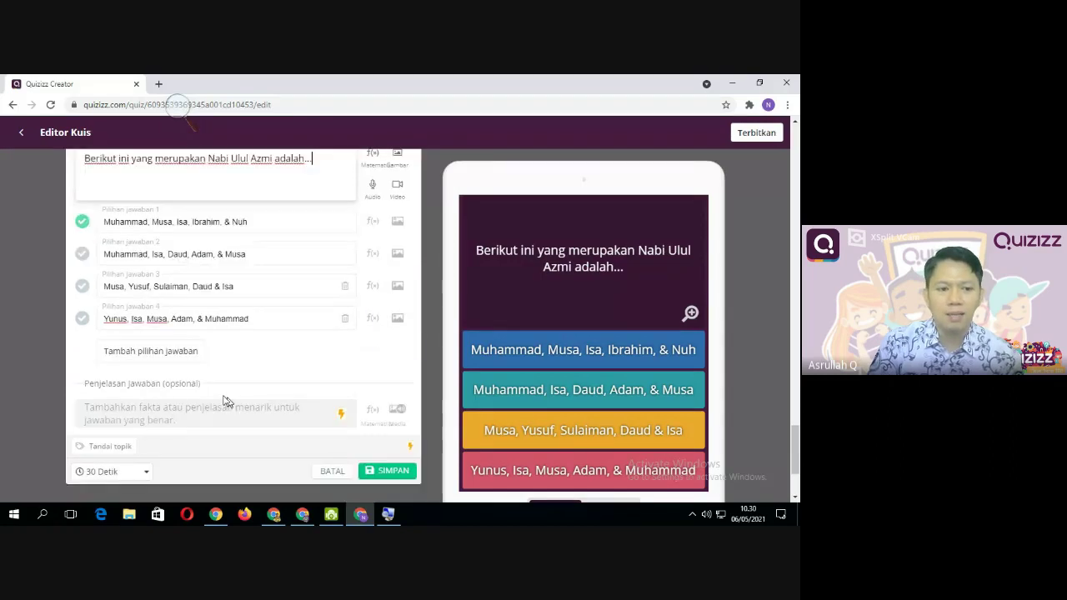
pyautogui.scroll(1, 177, 402)
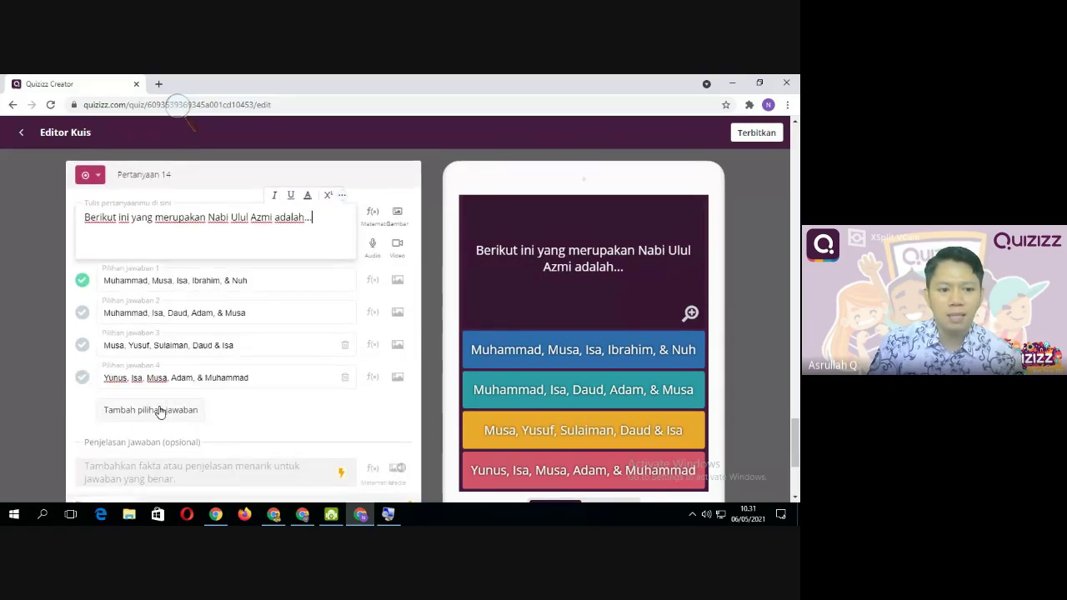
pyautogui.click(81, 312)
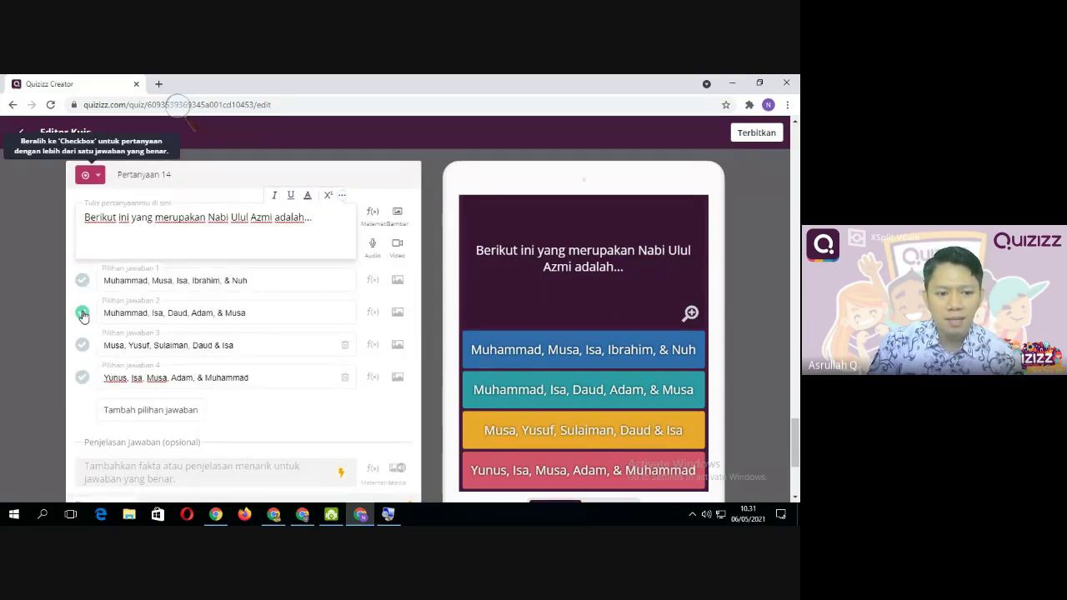
pyautogui.click(81, 280)
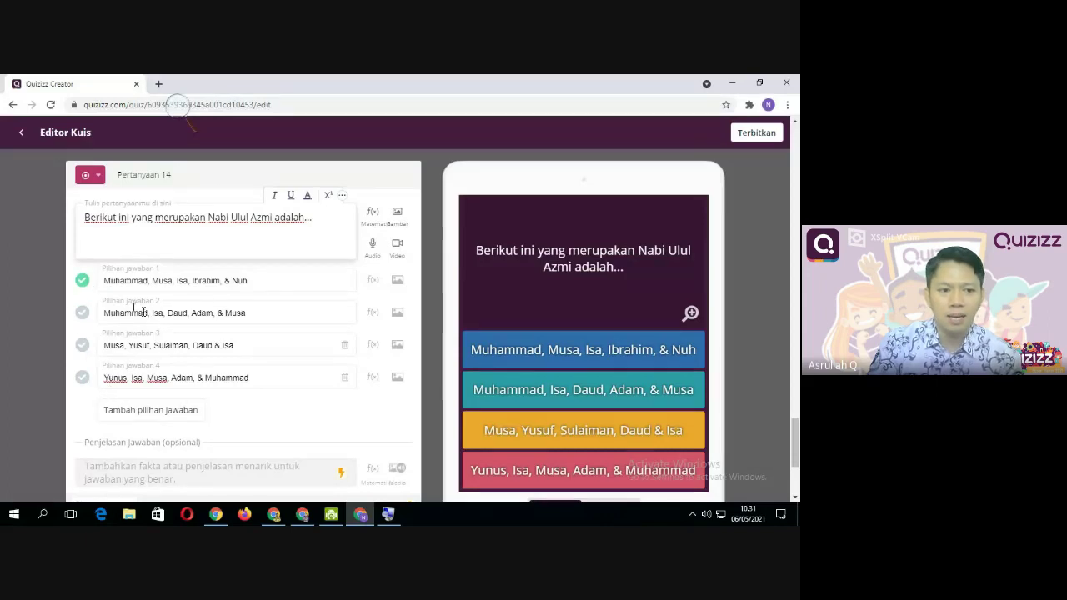
pyautogui.scroll(-2, 134, 310)
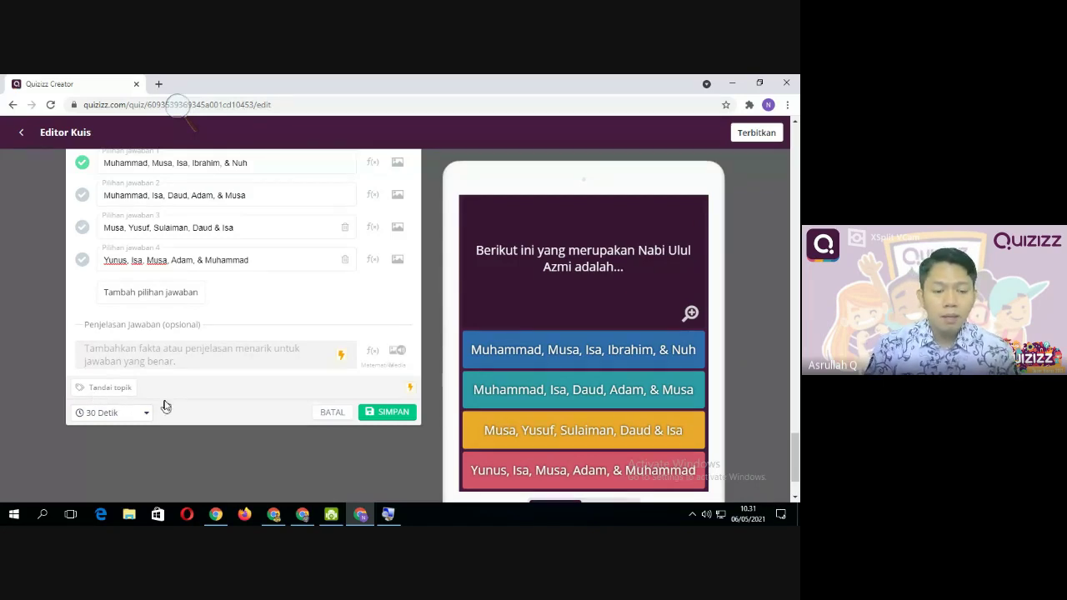
# Try changing the time limit from 30 to 45 Detik, then dismiss the UPGRADE menjadi SUPER offer
pyautogui.scroll(-1, 165, 415)
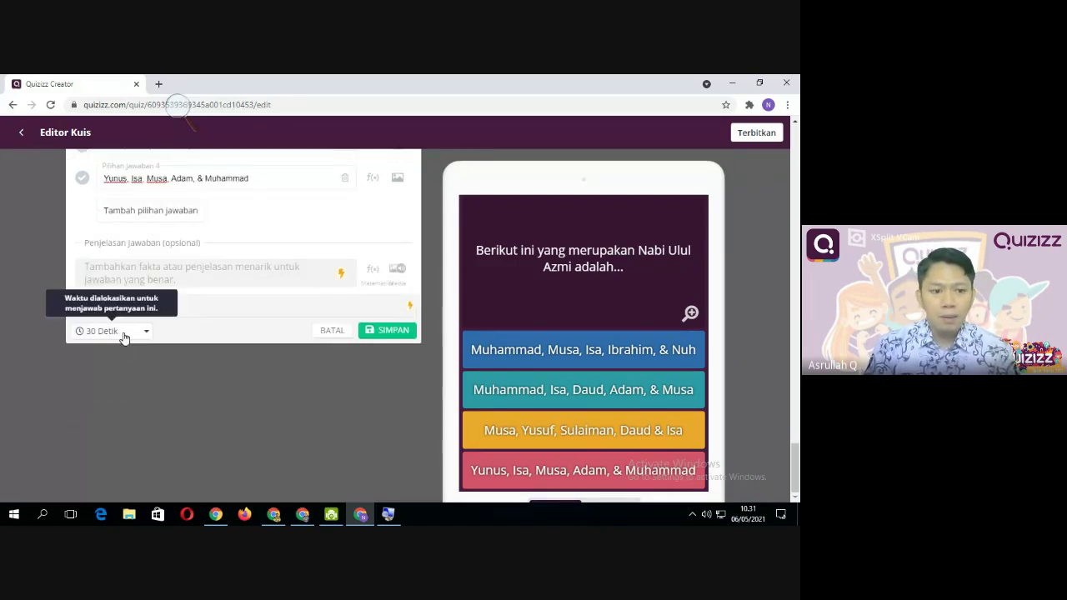
pyautogui.click(148, 335)
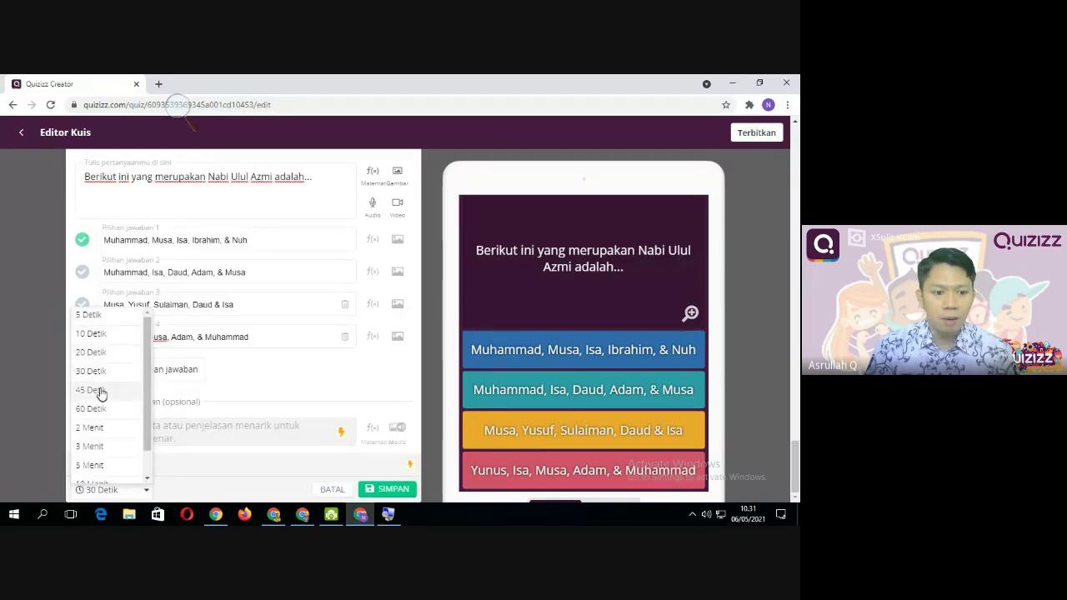
pyautogui.click(176, 470)
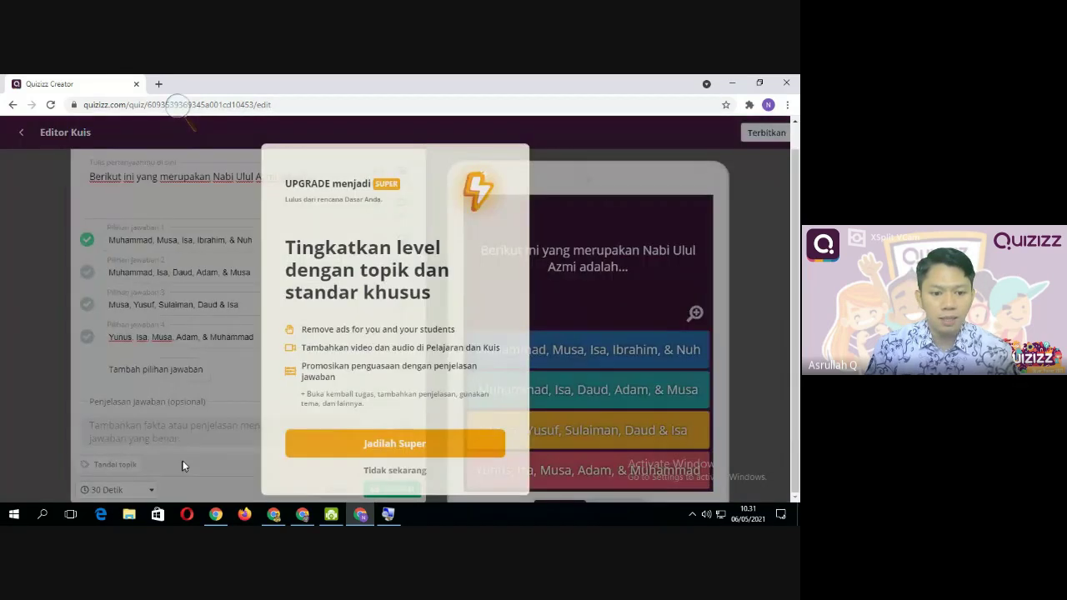
pyautogui.click(235, 459)
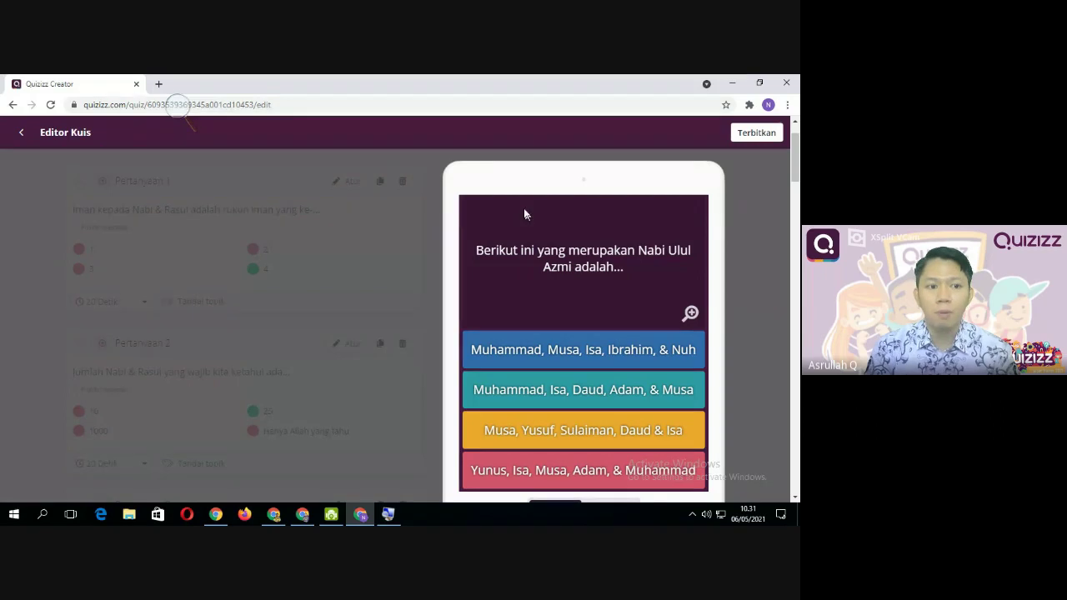
pyautogui.scroll(-3, 283, 389)
pyautogui.scroll(3, 325, 369)
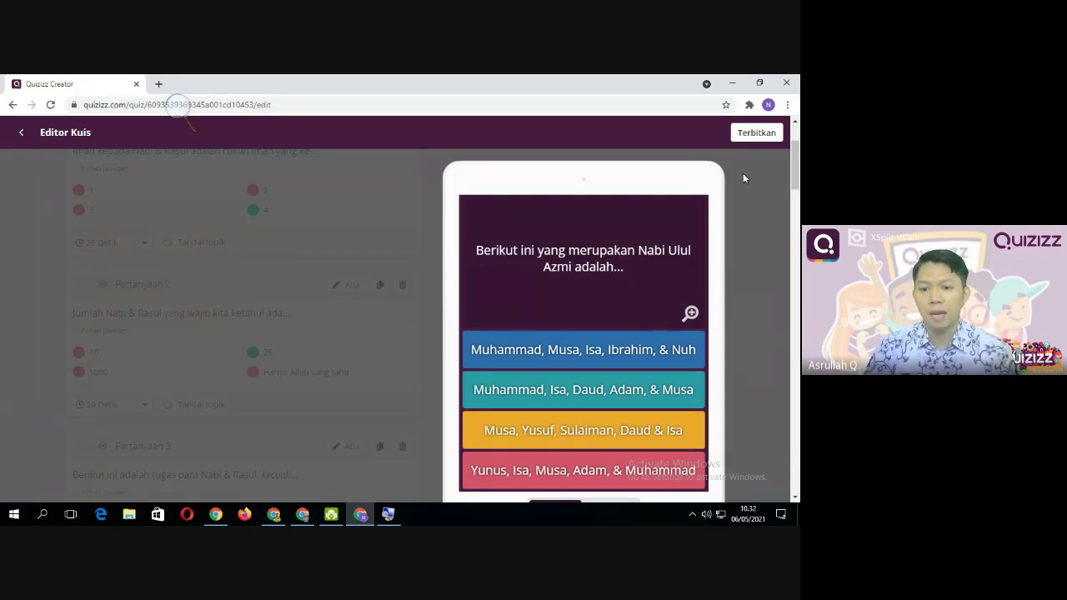
pyautogui.scroll(2, 288, 358)
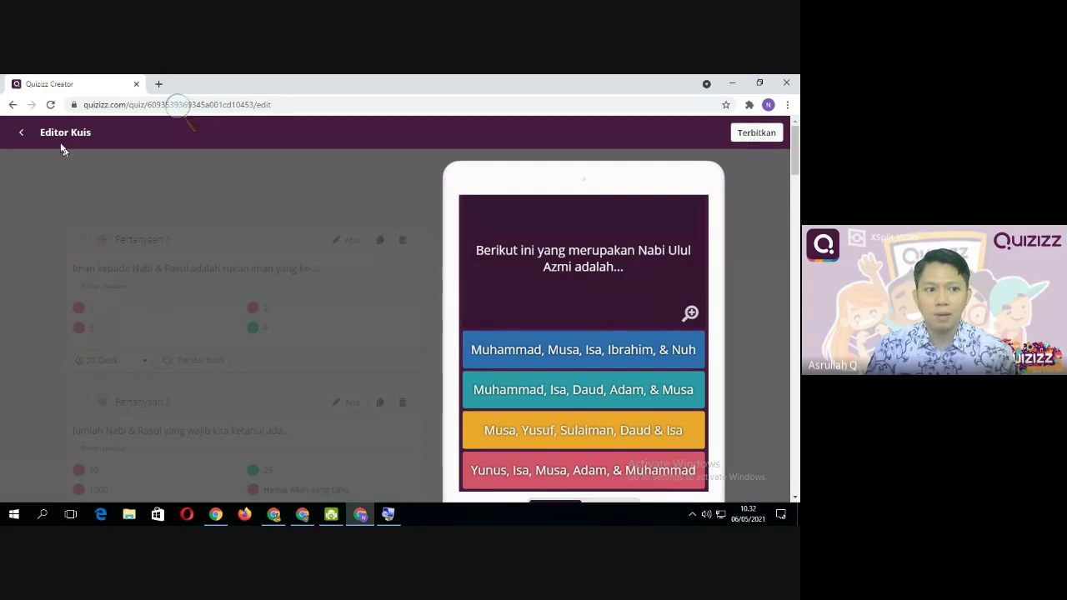
# Reload the quiz editor without saving, then duplicate Pertanyaan 13 into a new Pertanyaan 14
pyautogui.click(52, 105)
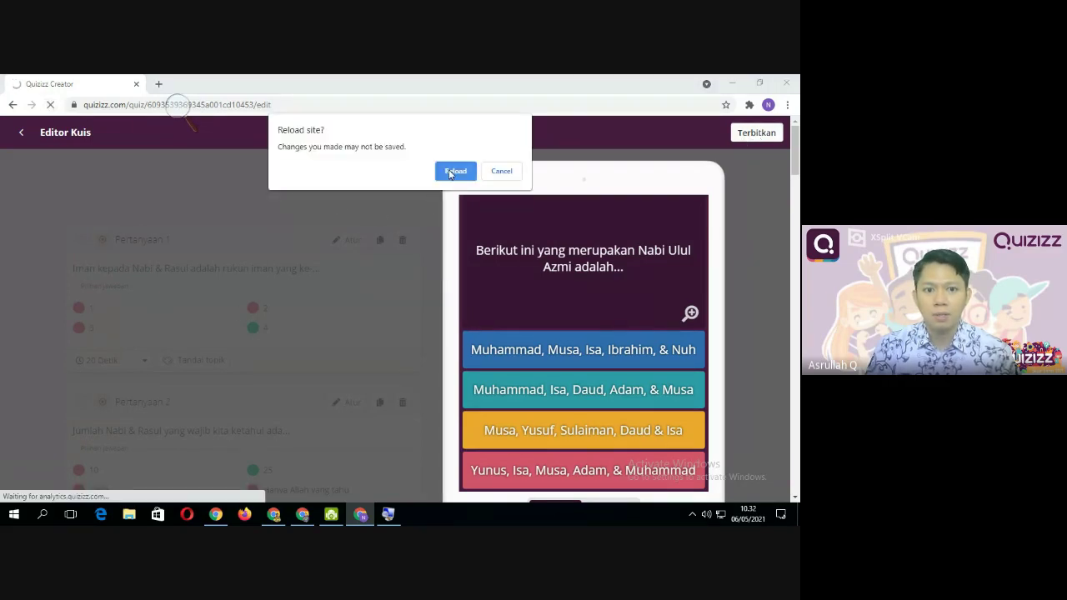
pyautogui.click(450, 172)
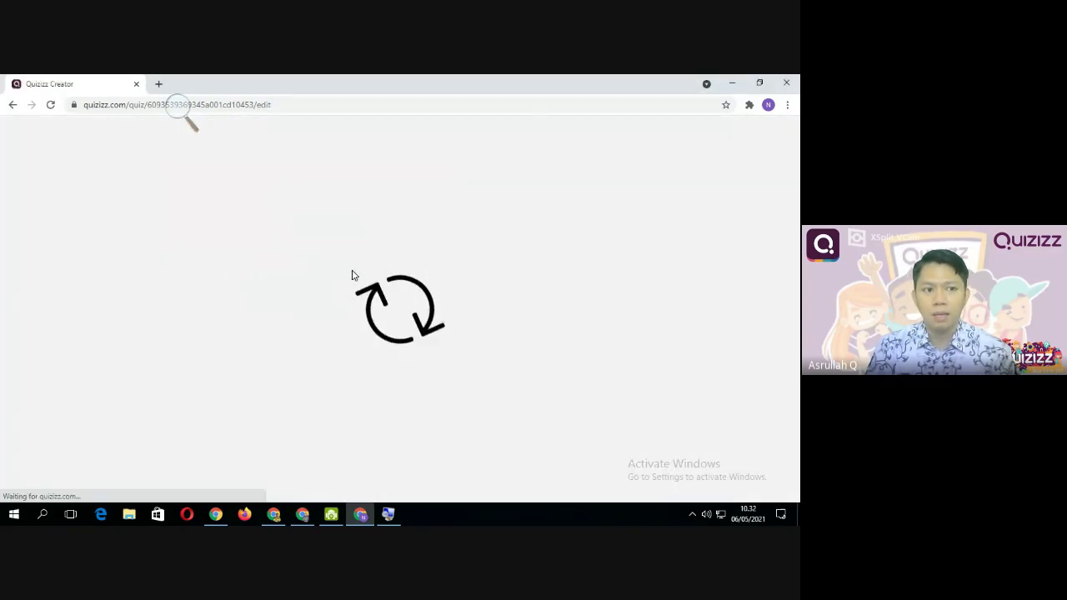
pyautogui.scroll(-20, 266, 296)
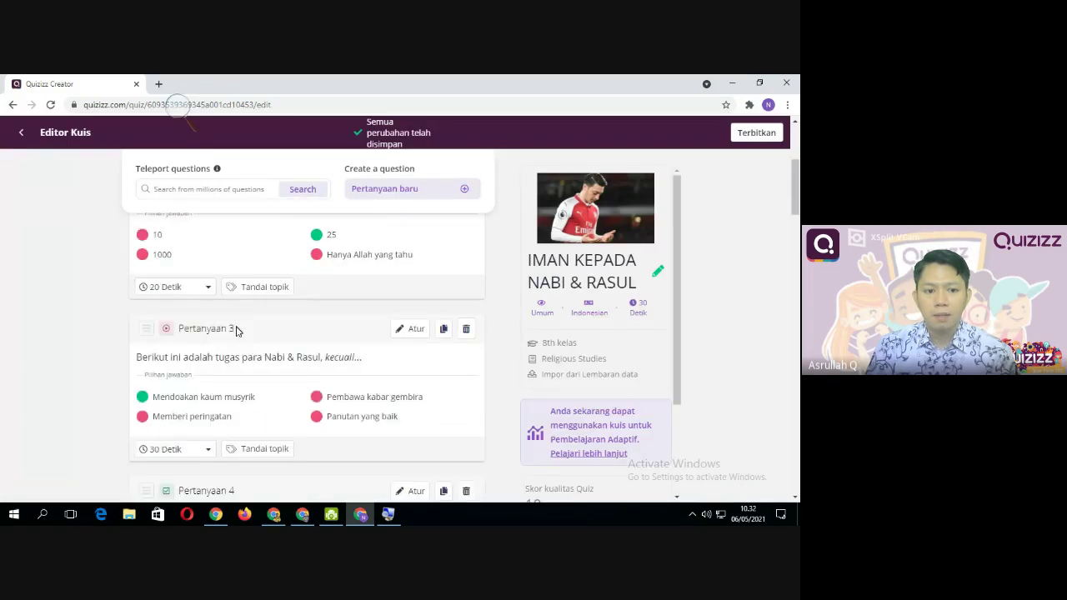
pyautogui.scroll(-3, 361, 393)
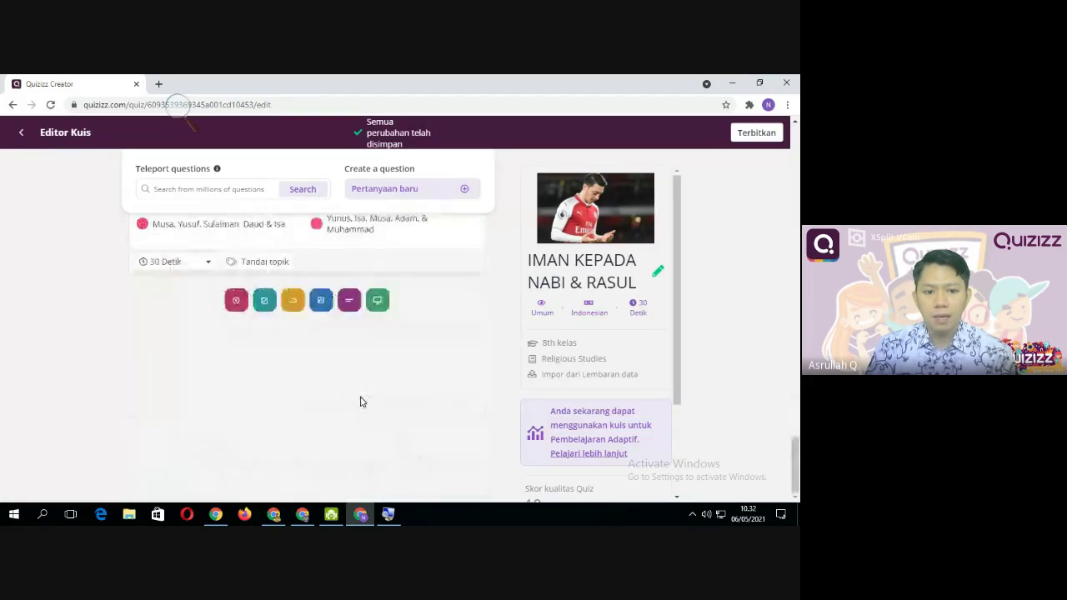
pyautogui.scroll(4, 359, 401)
pyautogui.scroll(-1, 358, 410)
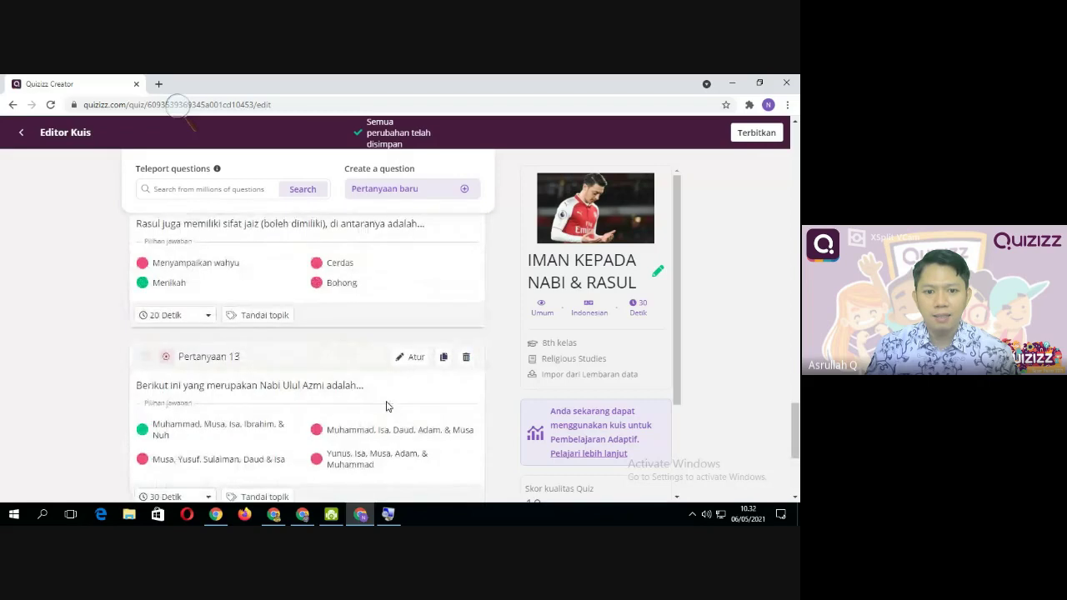
pyautogui.scroll(2, 379, 408)
pyautogui.scroll(-2, 383, 408)
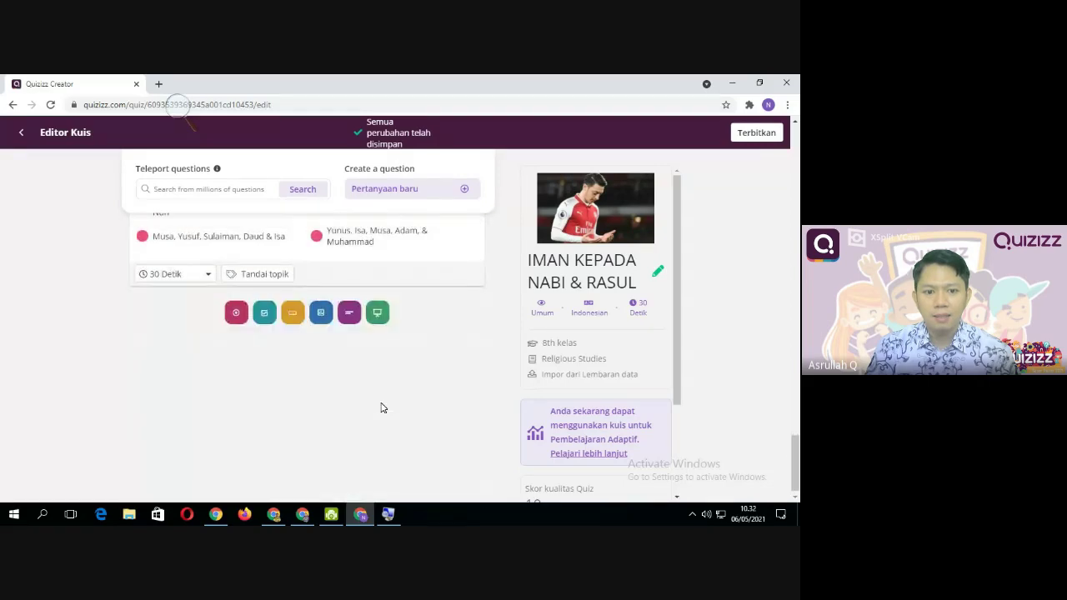
pyautogui.scroll(4, 379, 411)
pyautogui.scroll(-5, 379, 412)
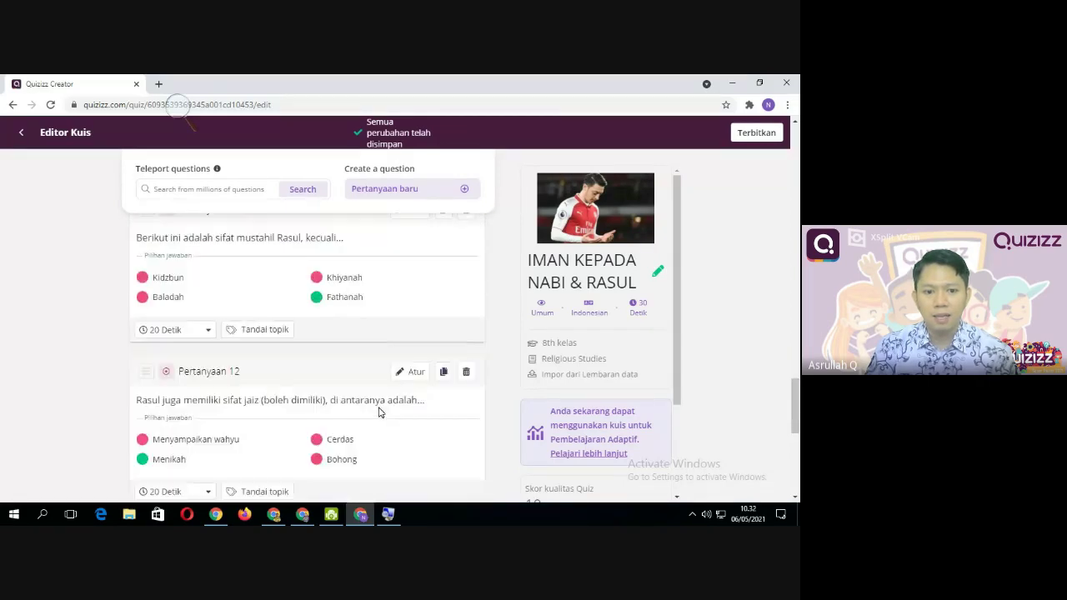
pyautogui.scroll(2, 394, 351)
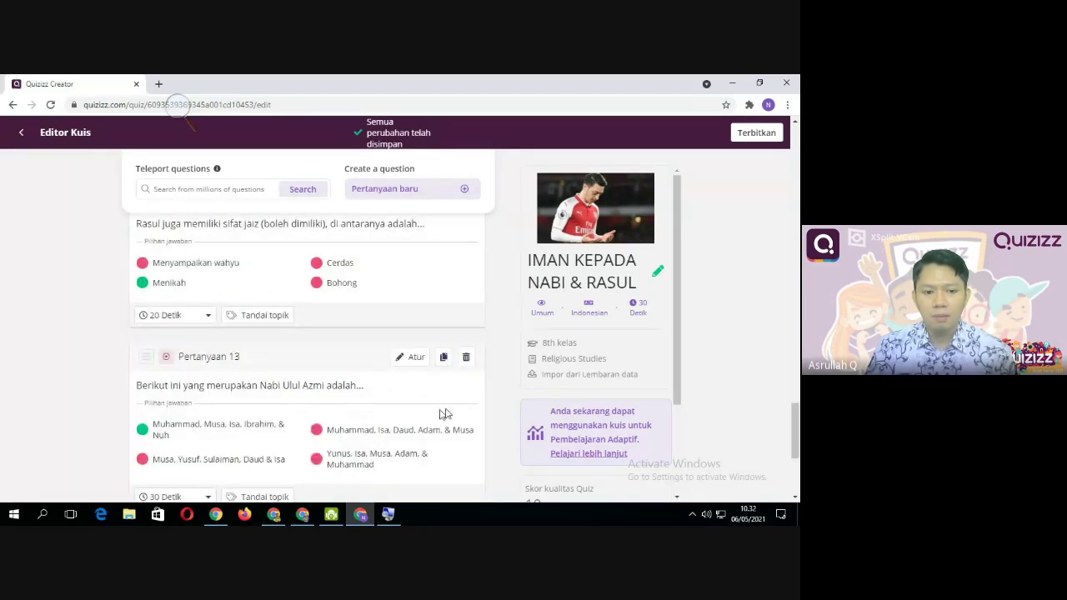
pyautogui.click(445, 357)
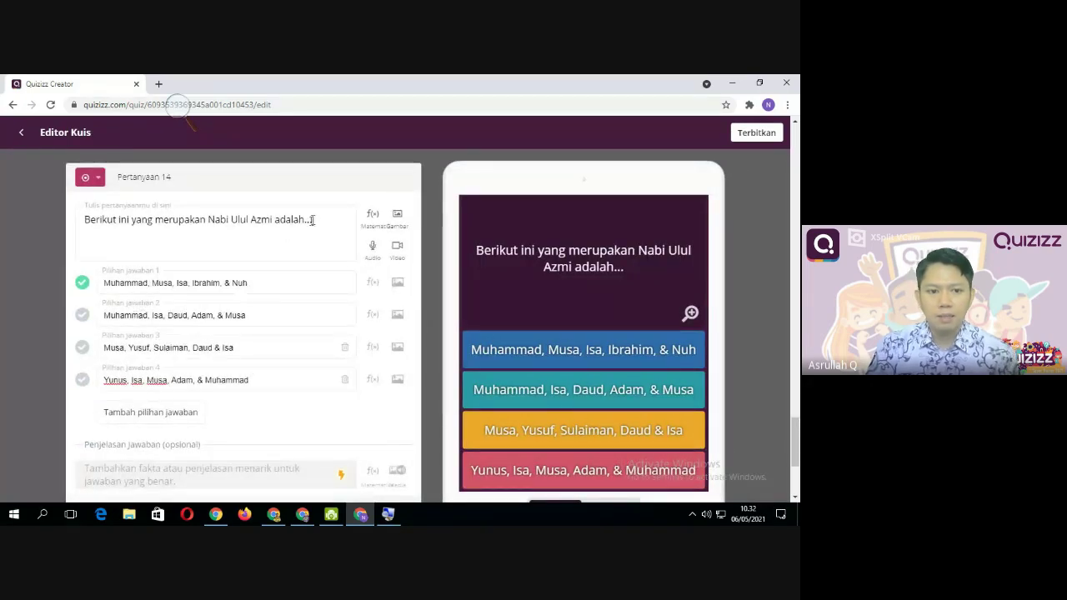
pyautogui.click(311, 220)
pyautogui.write('yy')
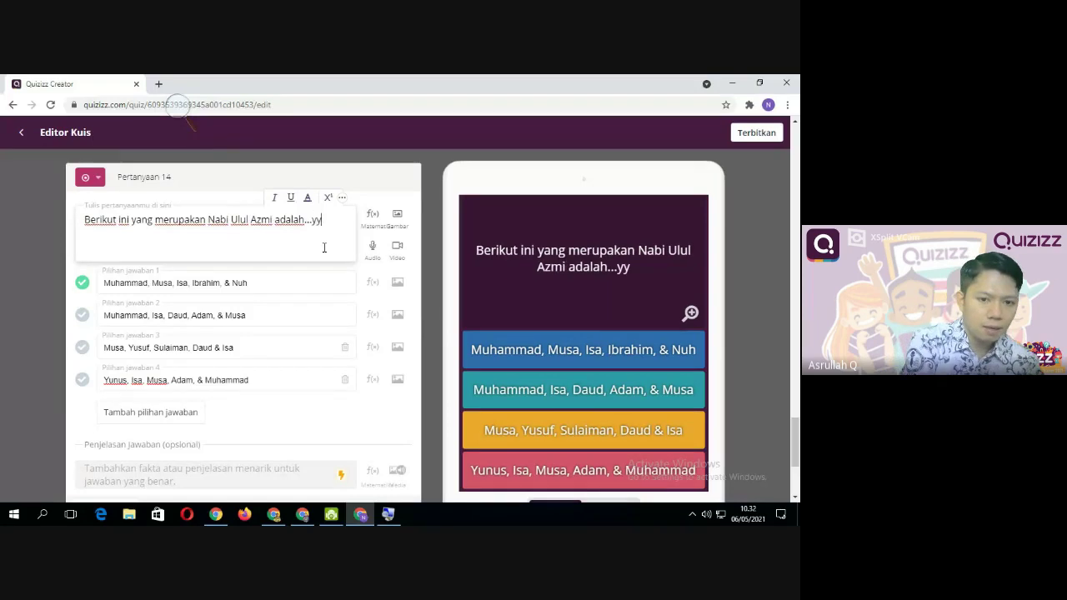
pyautogui.press('BackSpace')
pyautogui.press('BackSpace')
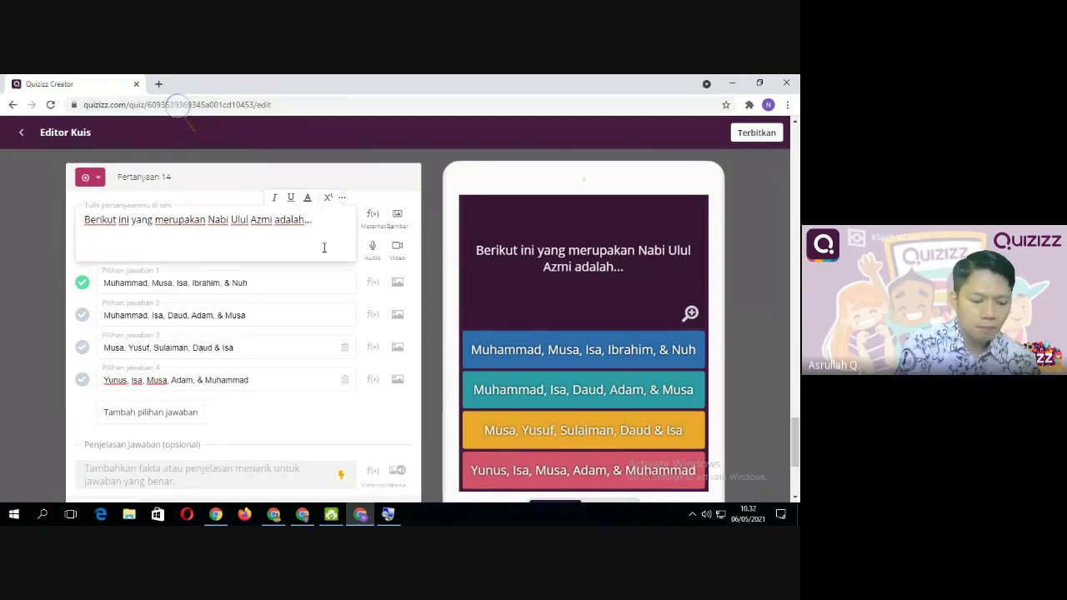
pyautogui.write('yyyy')
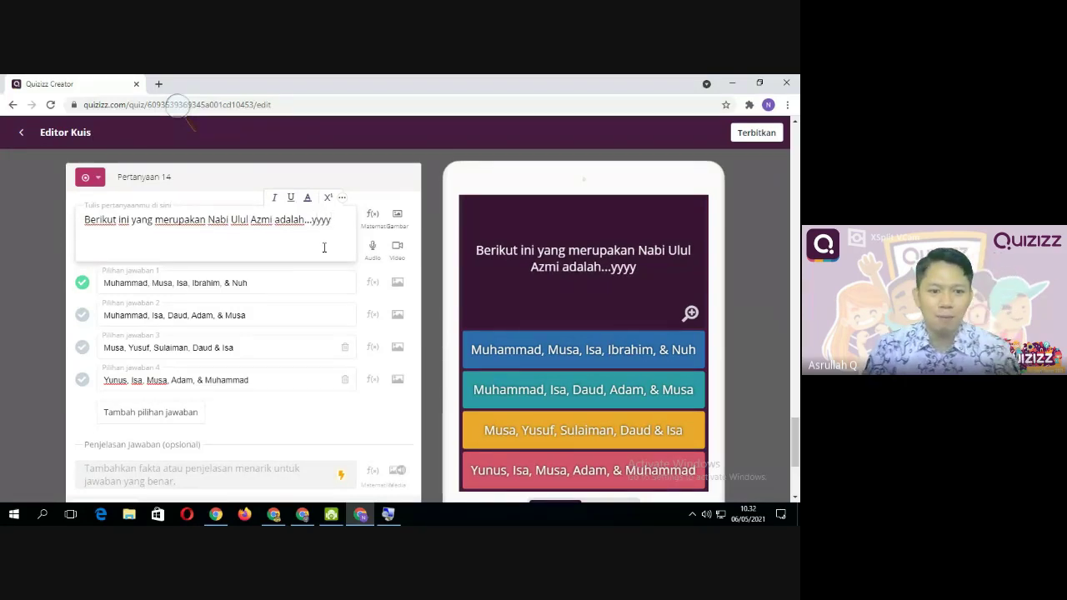
pyautogui.scroll(-1, 213, 391)
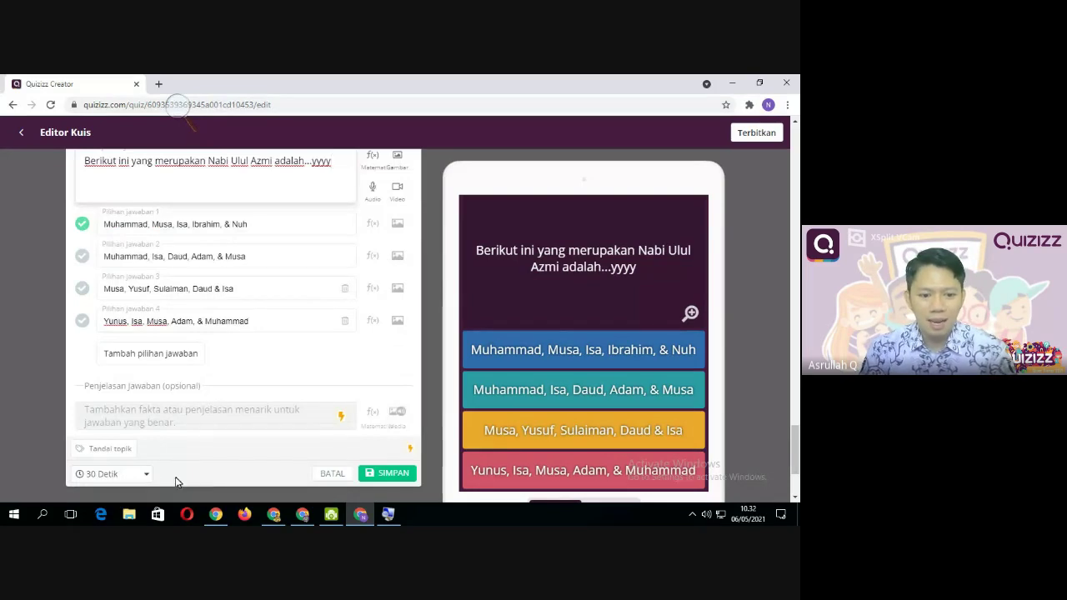
pyautogui.click(143, 473)
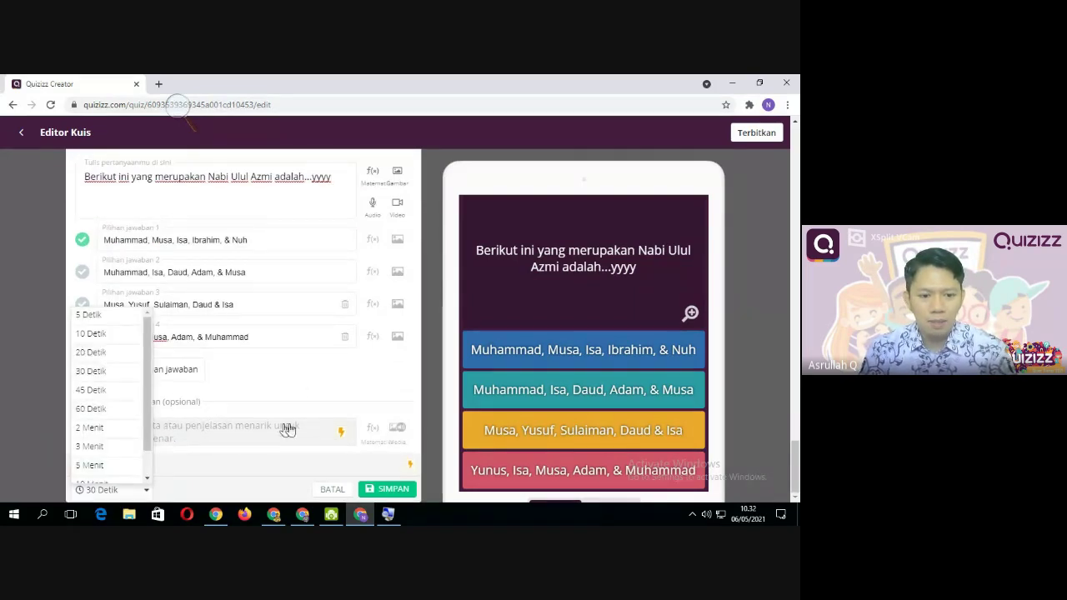
pyautogui.click(300, 387)
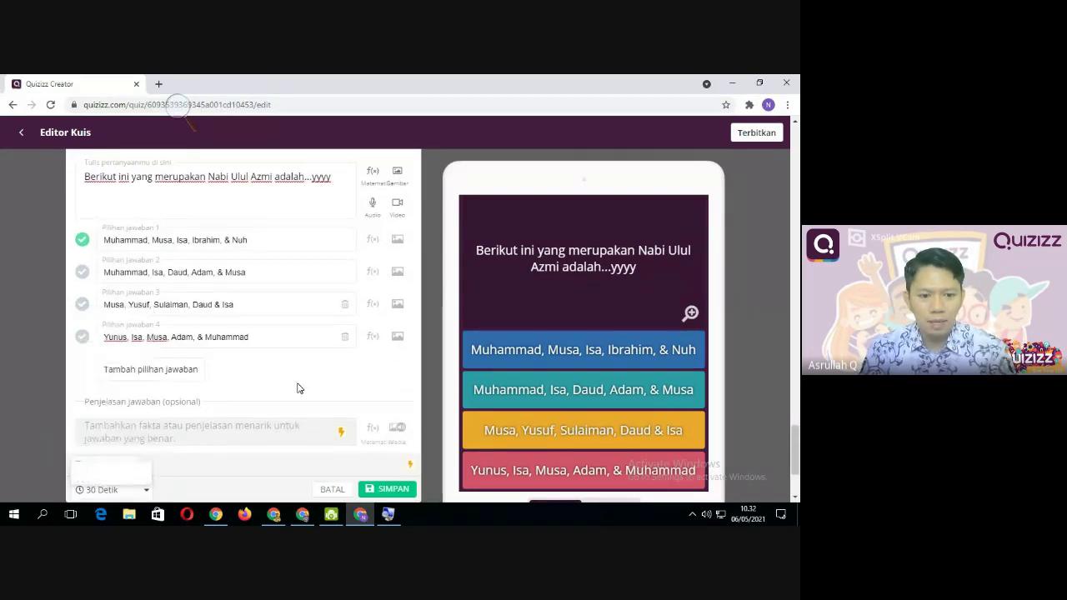
pyautogui.click(388, 490)
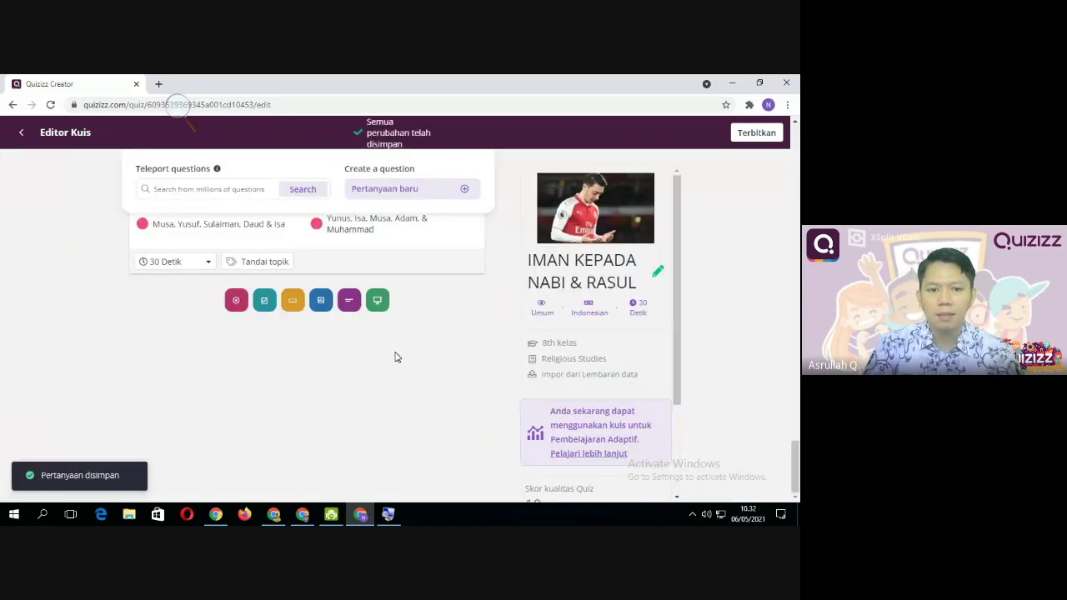
pyautogui.scroll(4, 397, 357)
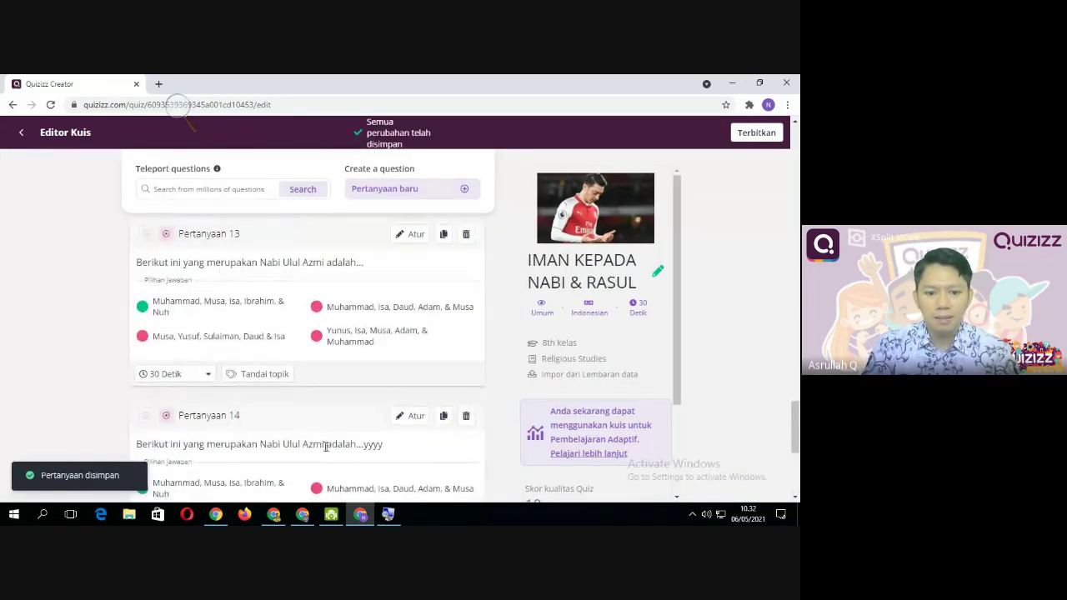
pyautogui.scroll(7, 379, 446)
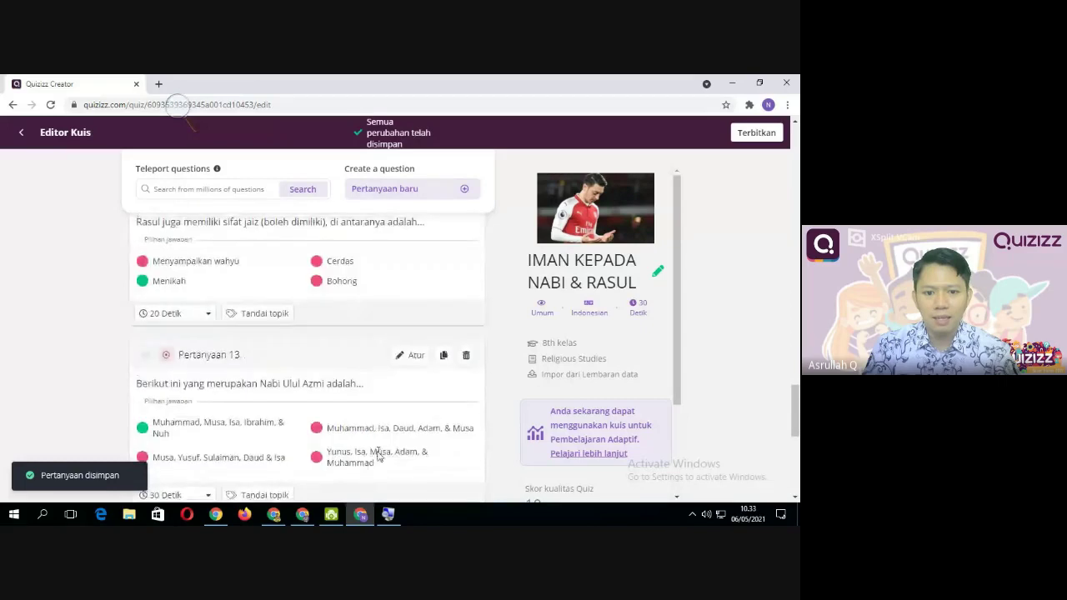
pyautogui.scroll(10, 468, 272)
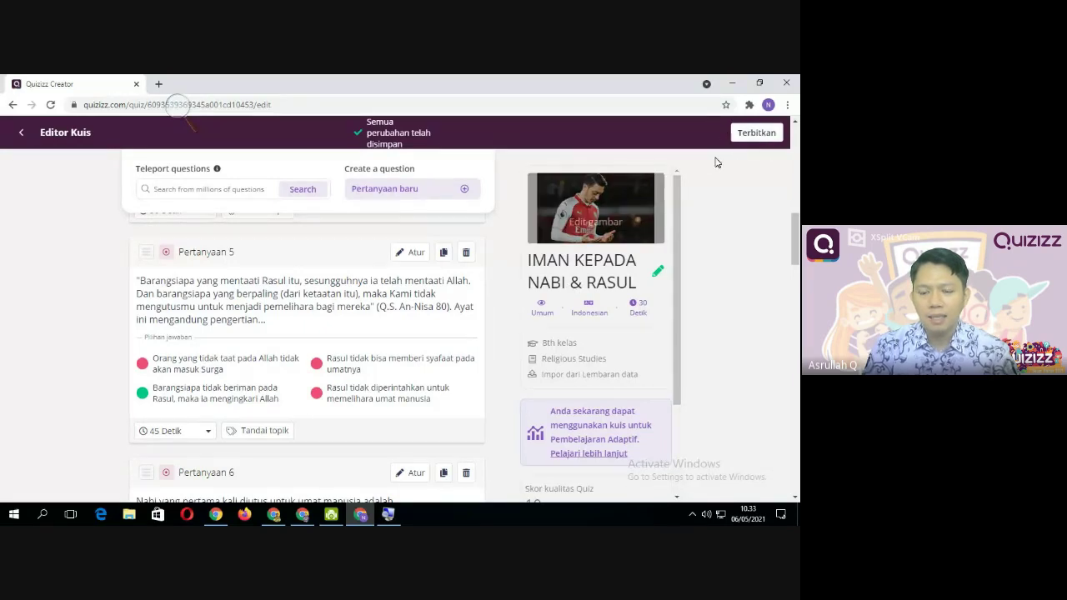
pyautogui.moveTo(540, 314)
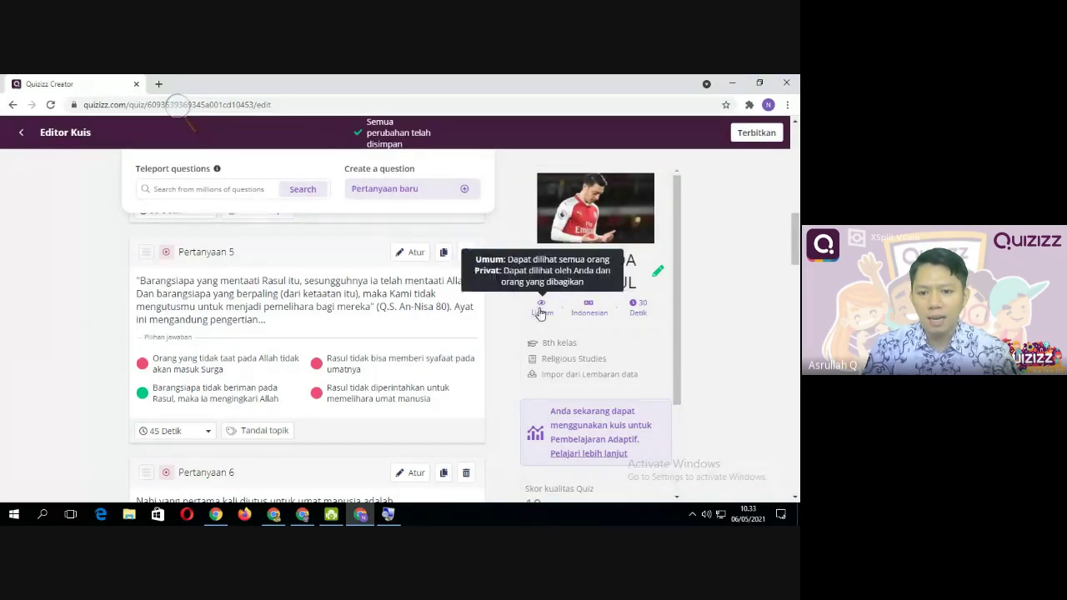
pyautogui.click(540, 312)
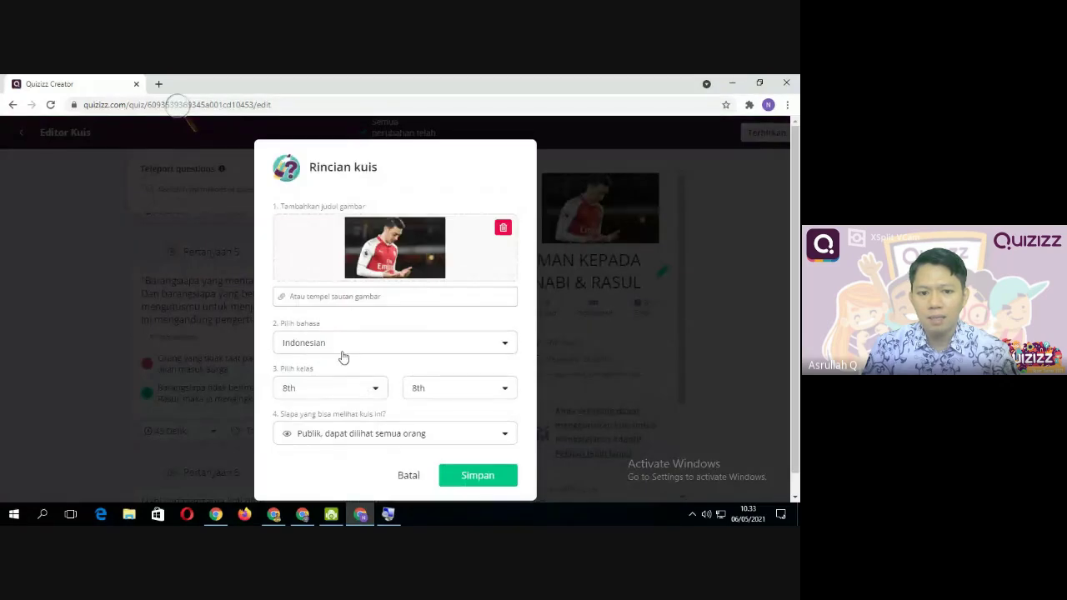
pyautogui.click(327, 435)
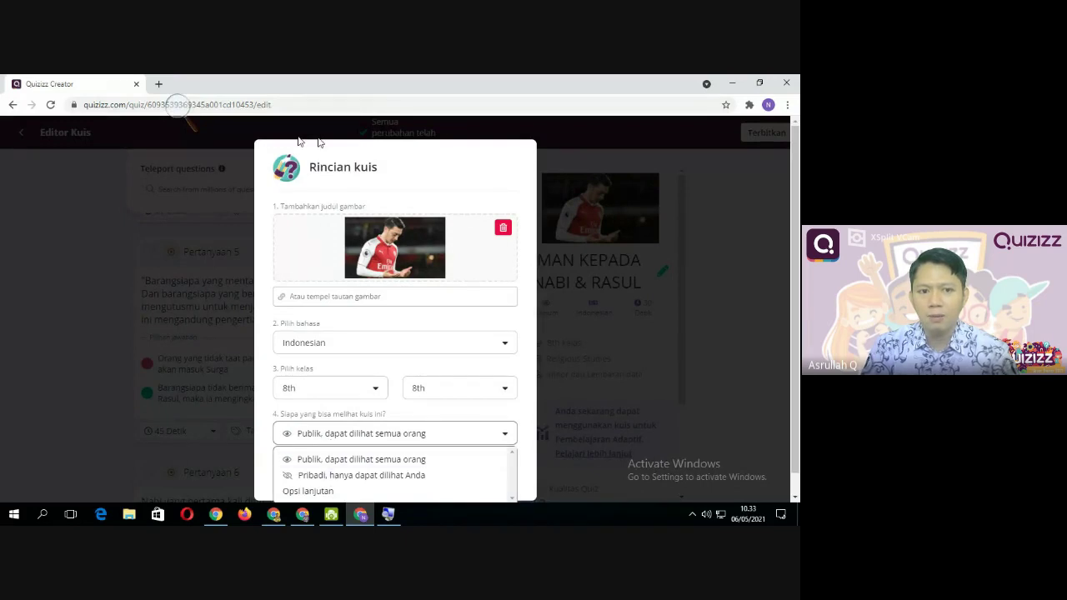
pyautogui.click(80, 181)
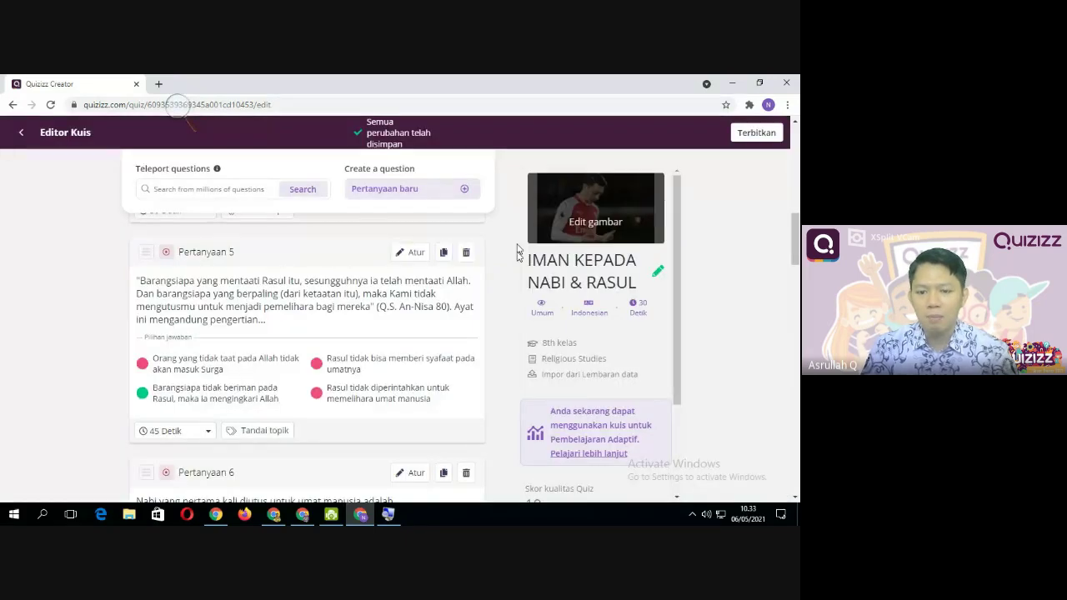
pyautogui.scroll(3, 469, 275)
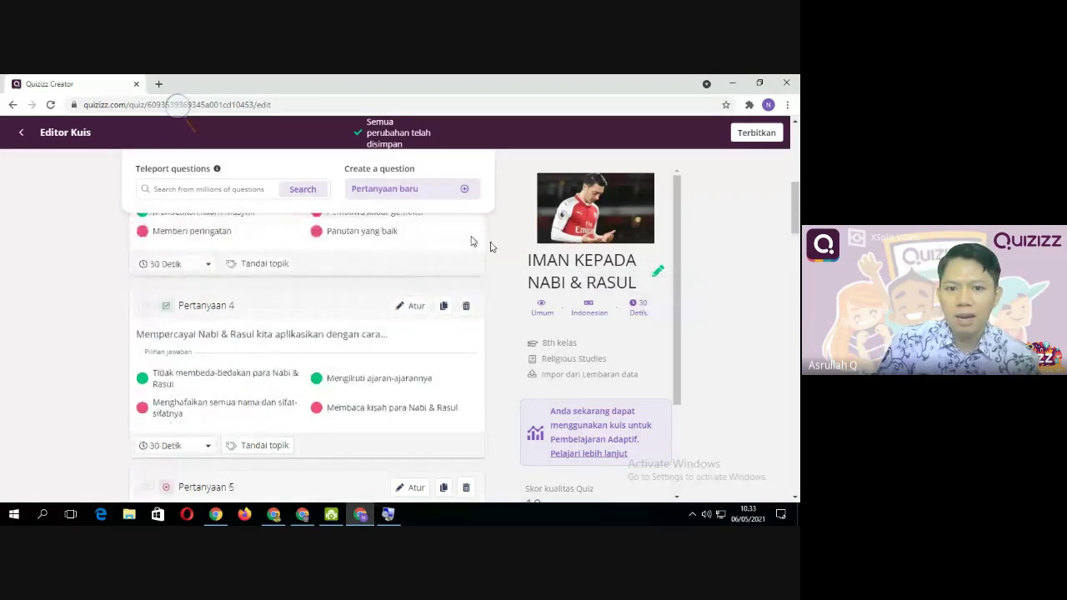
pyautogui.scroll(4, 412, 241)
pyautogui.scroll(2, 300, 381)
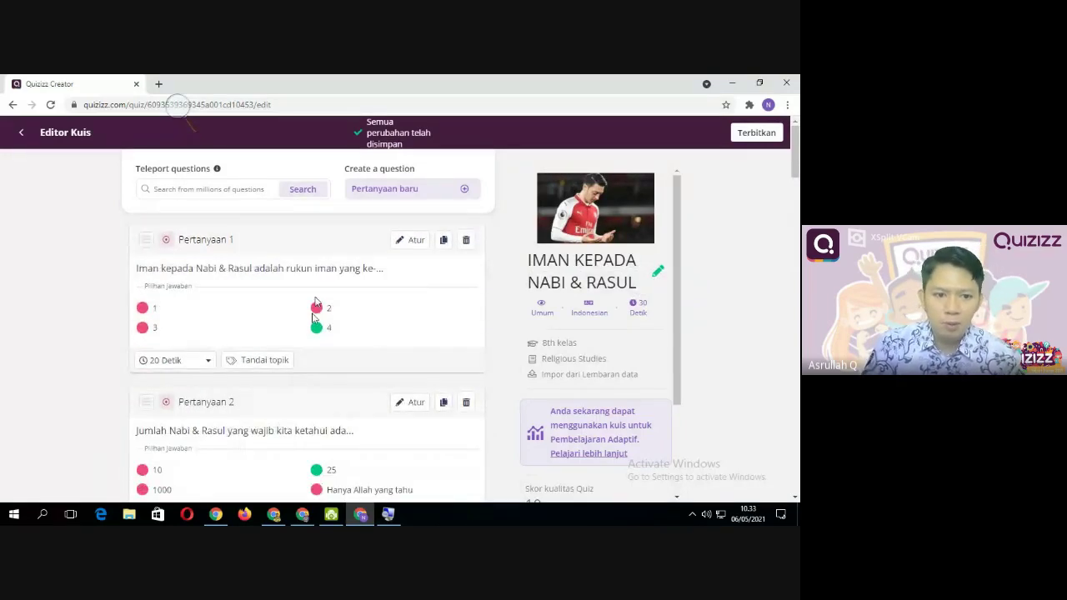
# Publish the quiz with Terbitkan and open the IMAN KEPADA NABI & RASUL quiz from Kuisku
pyautogui.click(755, 134)
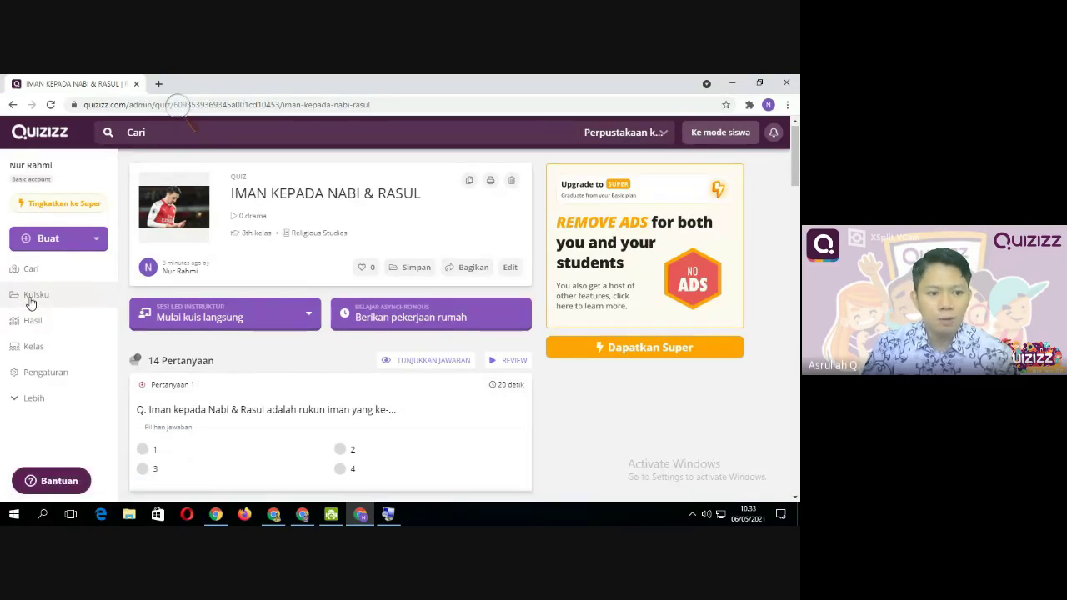
pyautogui.click(32, 296)
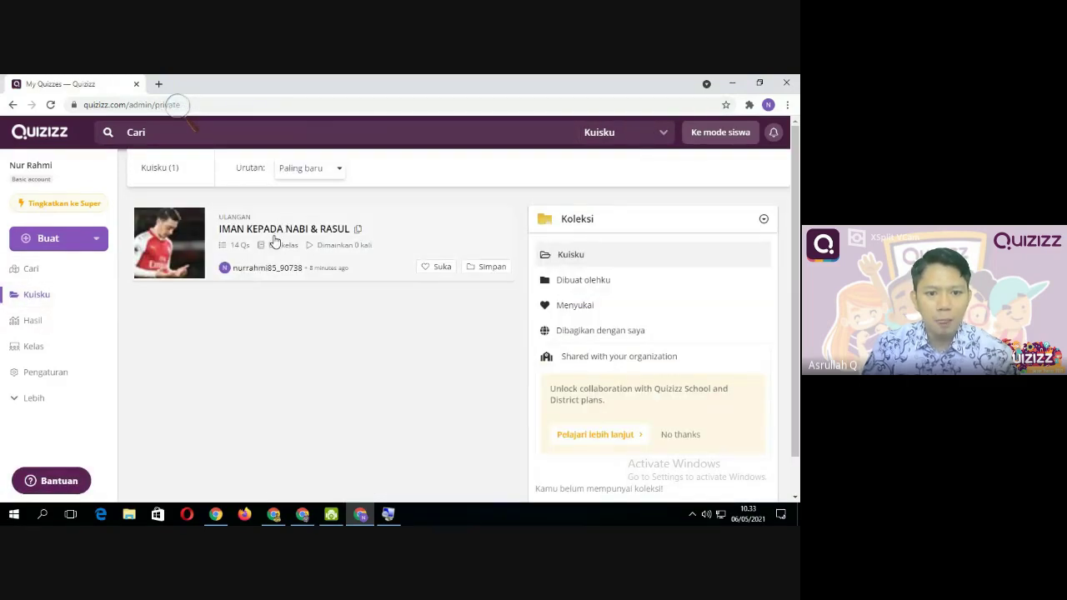
pyautogui.click(274, 237)
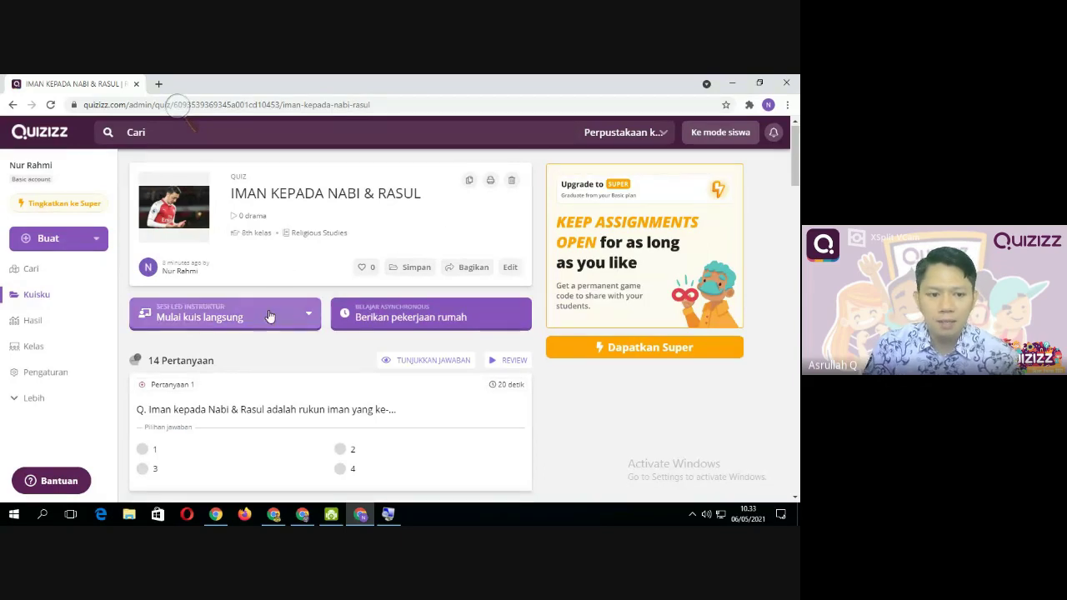
pyautogui.scroll(-5, 299, 413)
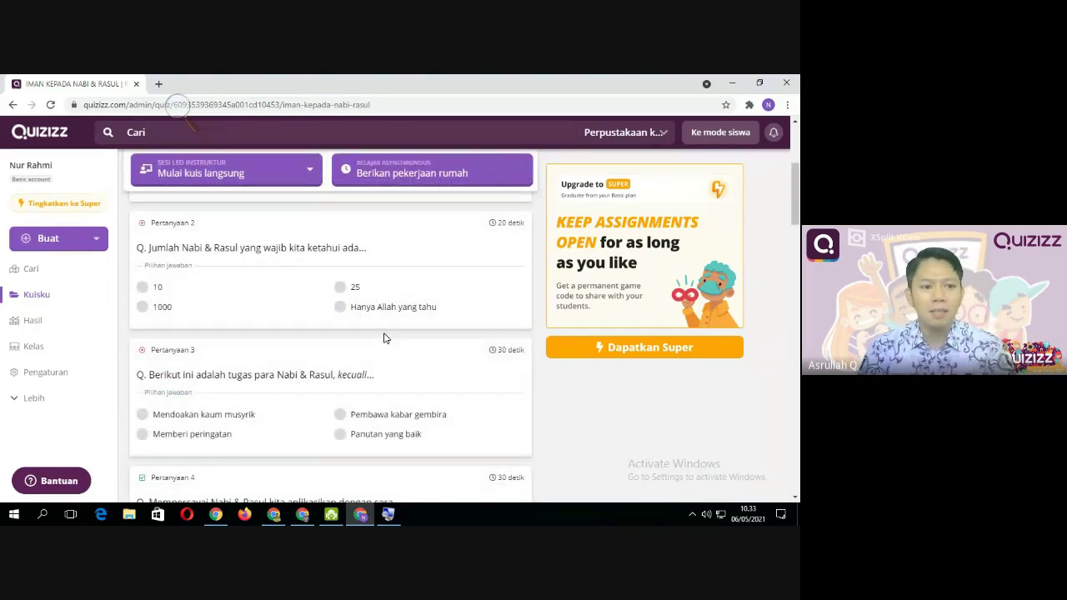
pyautogui.scroll(5, 385, 337)
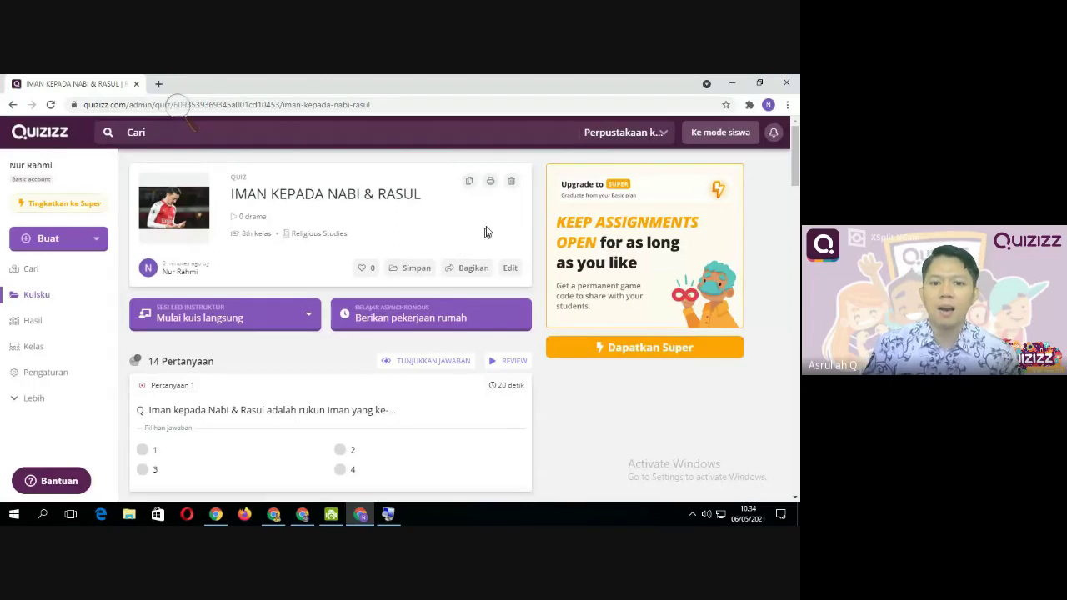
# Open the quiz's printable worksheet preview with the Cetak icon
pyautogui.click(491, 182)
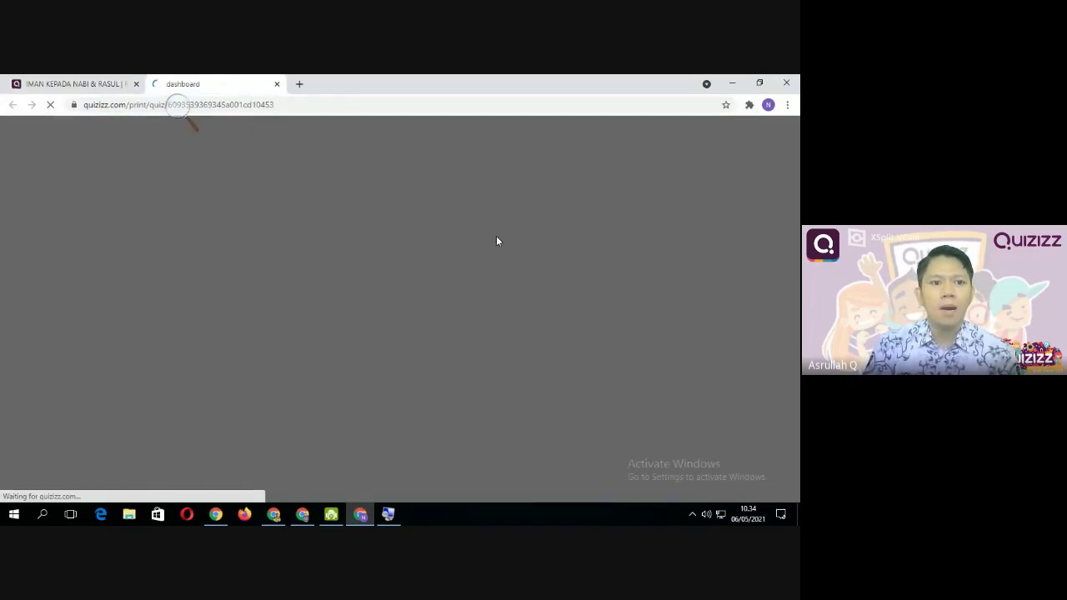
pyautogui.scroll(-5, 435, 371)
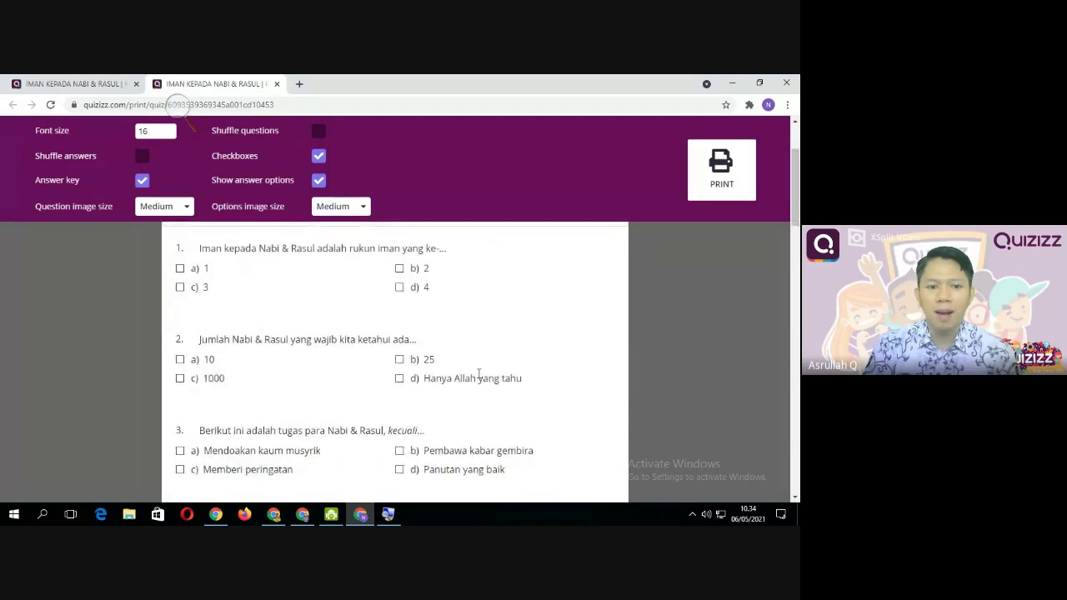
pyautogui.scroll(-10, 452, 377)
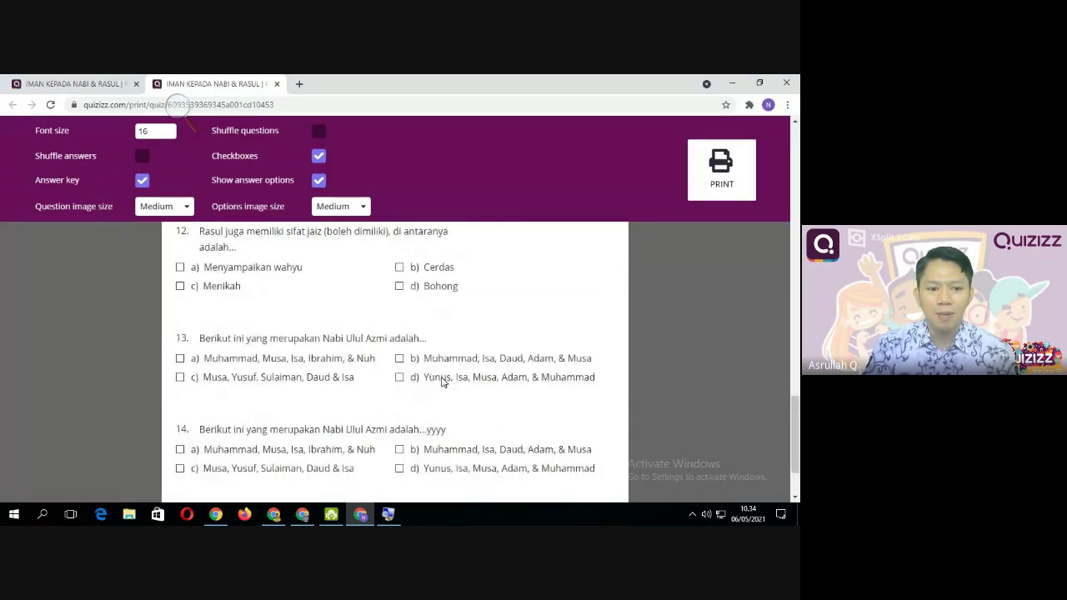
pyautogui.scroll(5, 442, 379)
pyautogui.scroll(10, 436, 381)
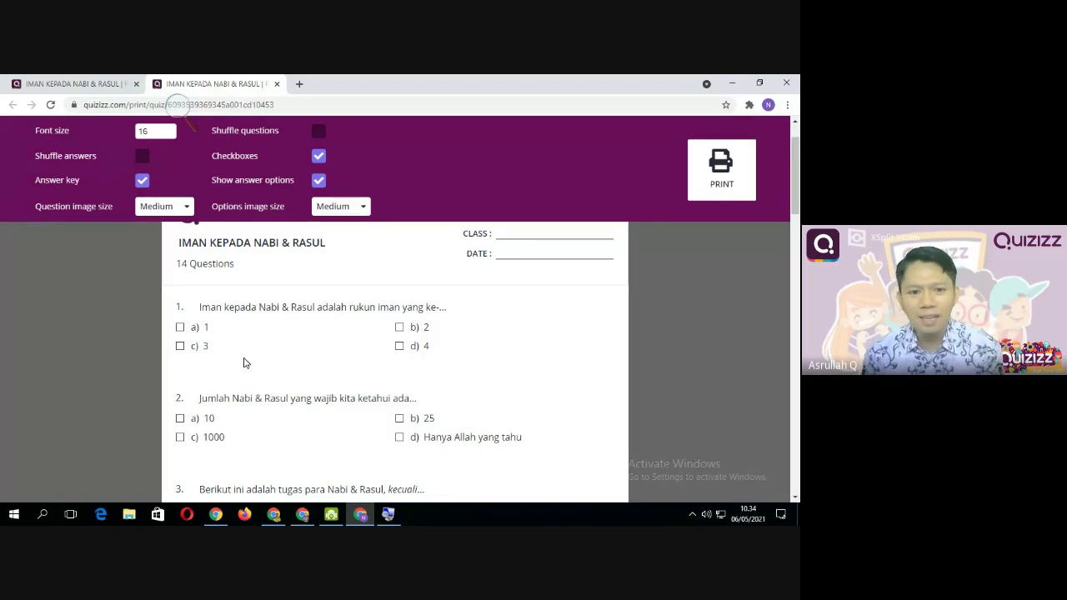
pyautogui.scroll(2, 250, 367)
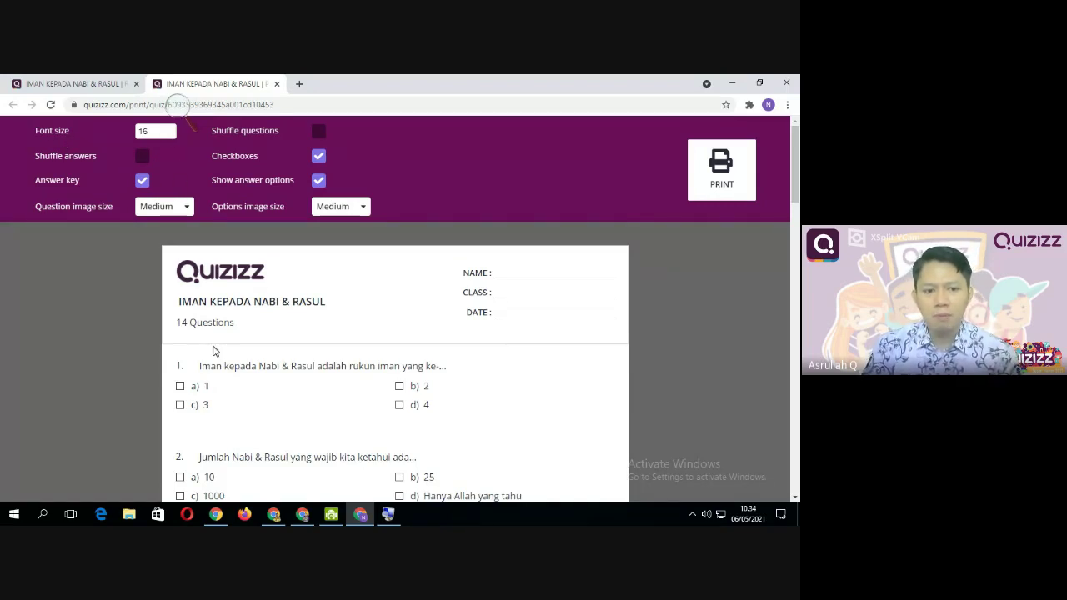
pyautogui.scroll(-2, 210, 354)
pyautogui.scroll(2, 233, 386)
pyautogui.scroll(-1, 263, 387)
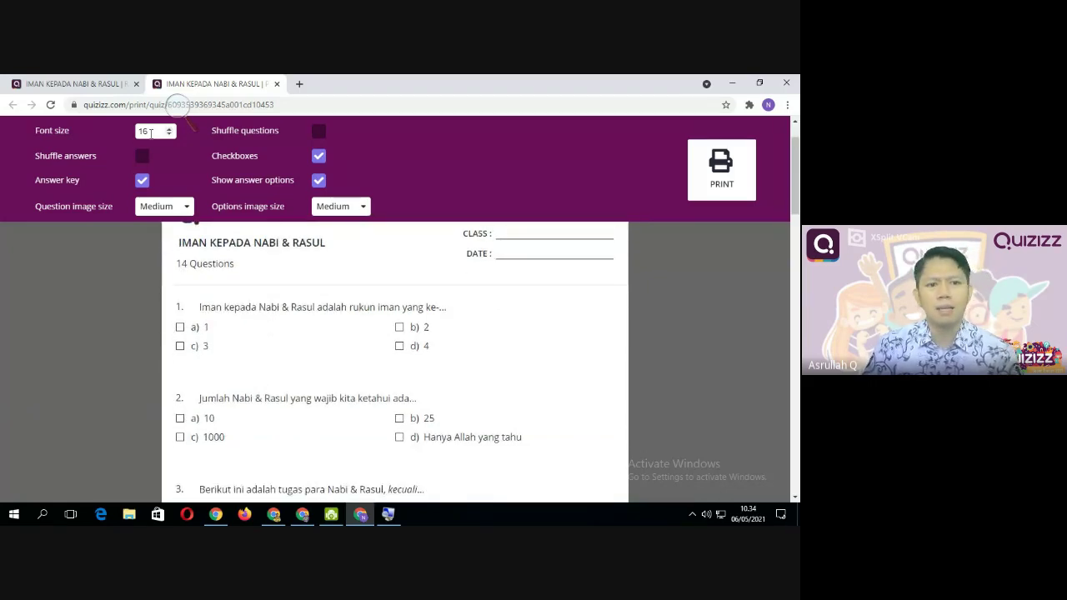
# Change the worksheet font size from 16 to 14
pyautogui.moveTo(162, 131); pyautogui.dragTo(131, 135)
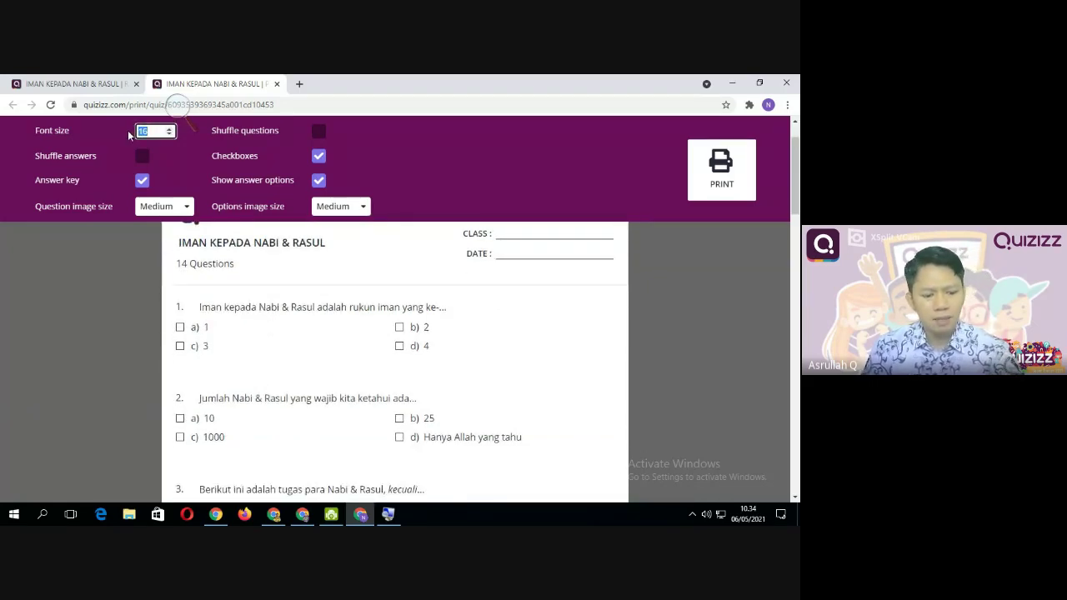
pyautogui.write('12')
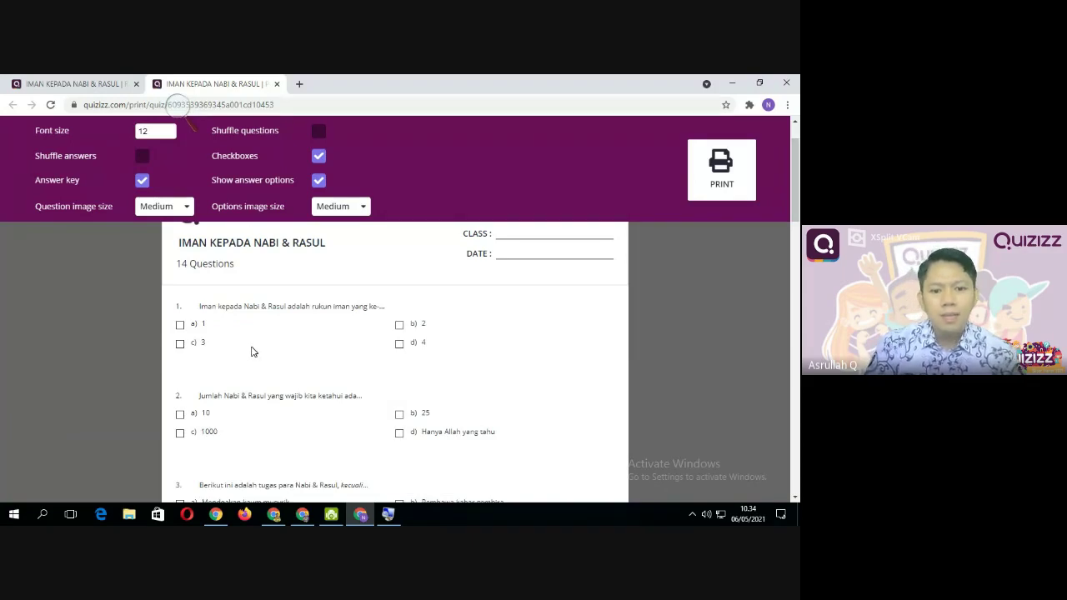
pyautogui.moveTo(162, 130); pyautogui.dragTo(129, 133)
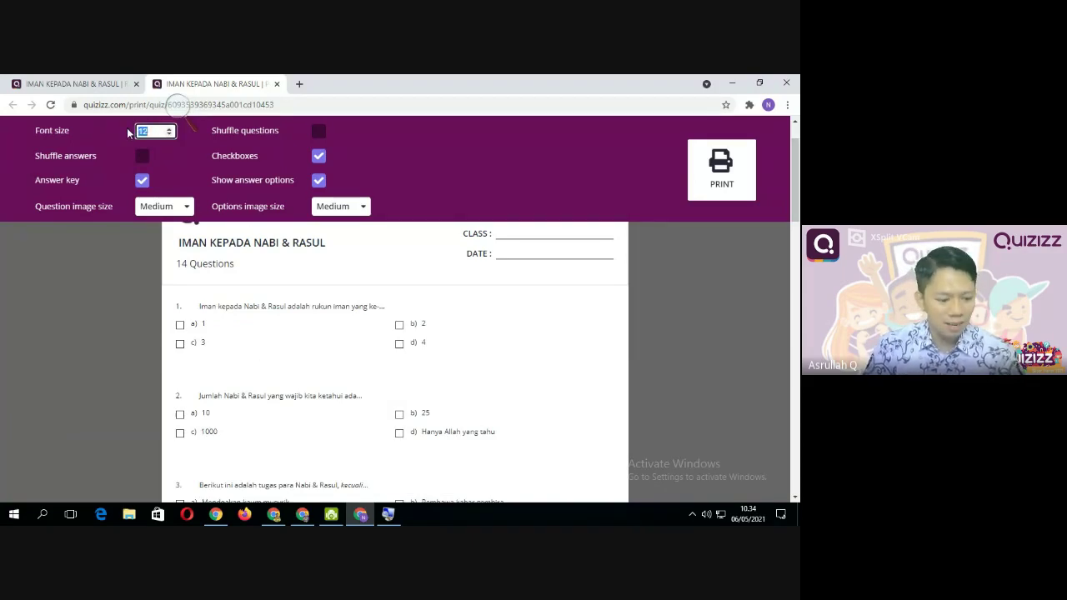
pyautogui.write('14')
pyautogui.click(176, 155)
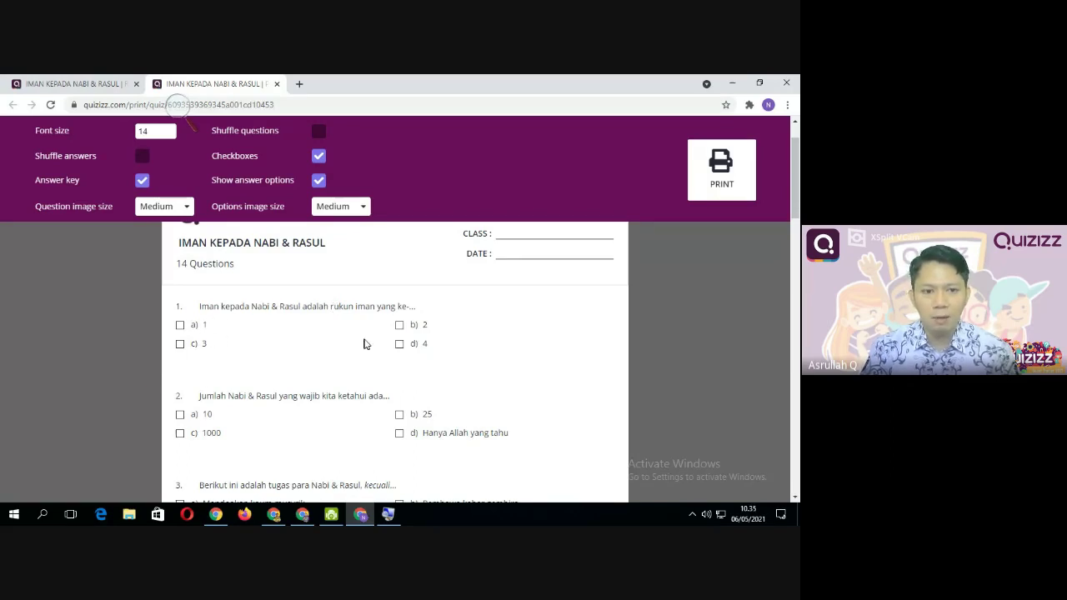
# Turn on shuffling of the answer options on the worksheet
pyautogui.click(140, 158)
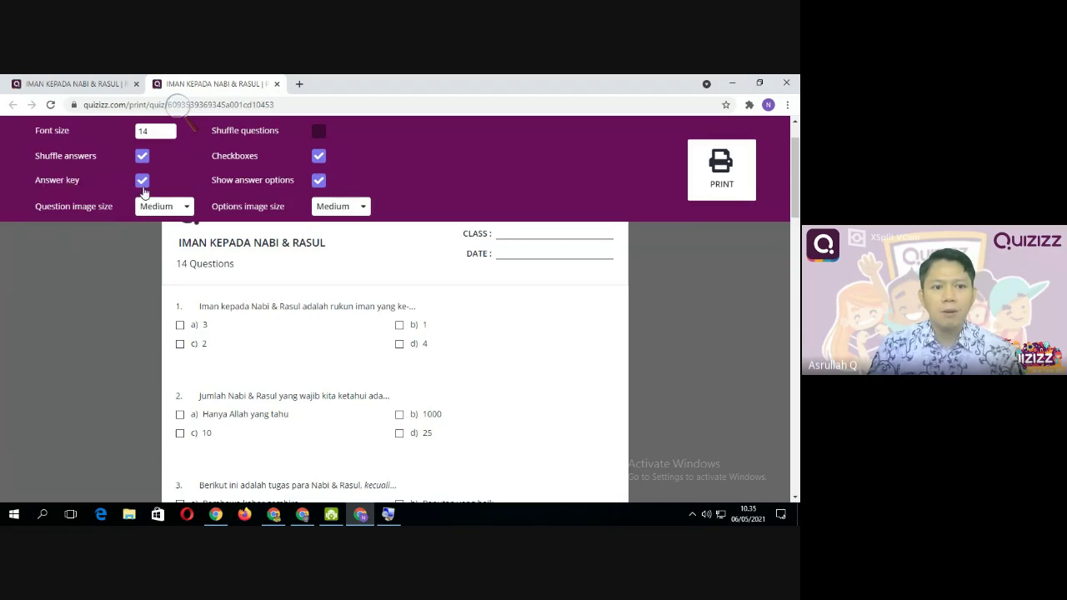
pyautogui.scroll(-8, 325, 327)
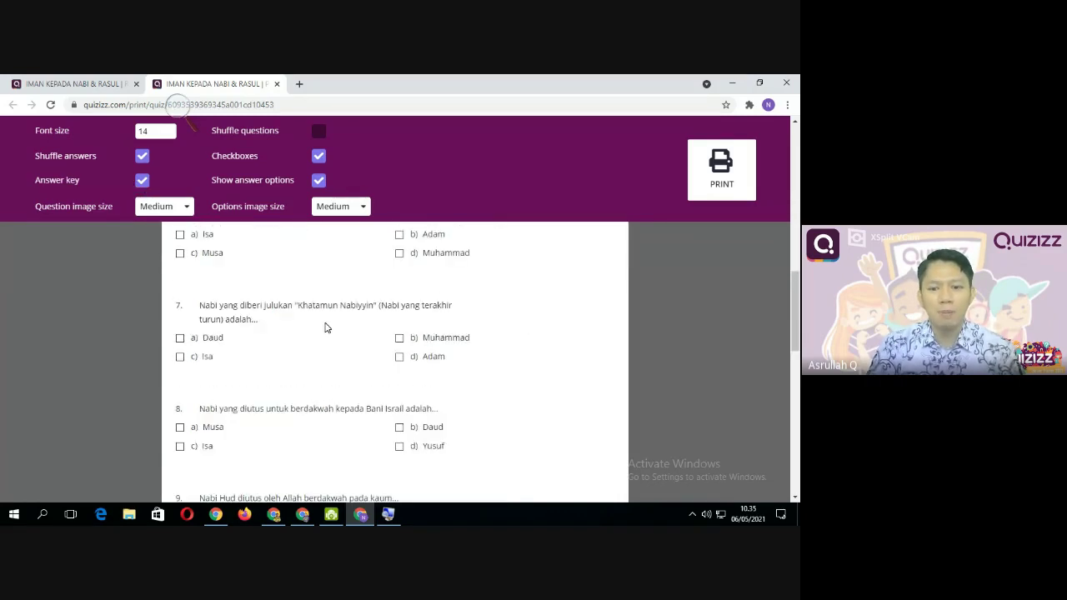
pyautogui.scroll(-10, 325, 328)
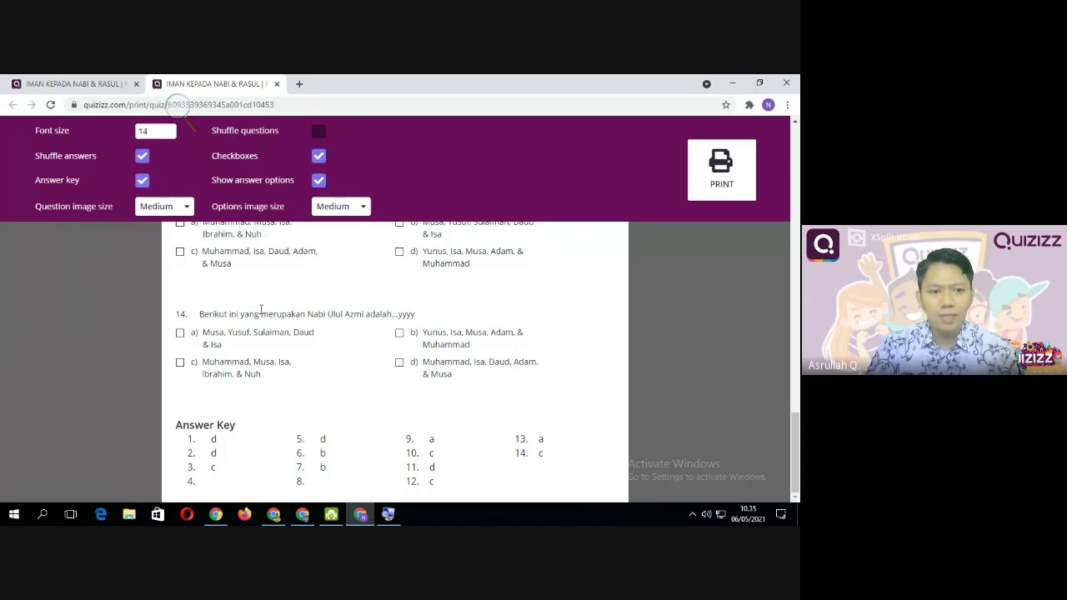
pyautogui.scroll(2, 261, 310)
# Remove the answer key and open the Question image size choices
pyautogui.click(141, 180)
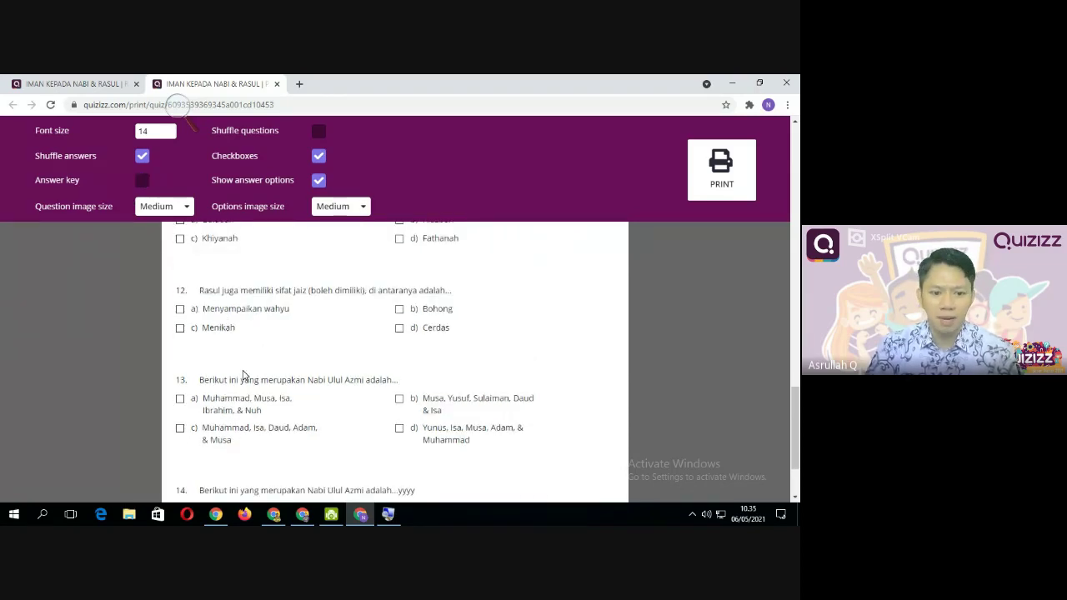
pyautogui.scroll(-2, 242, 376)
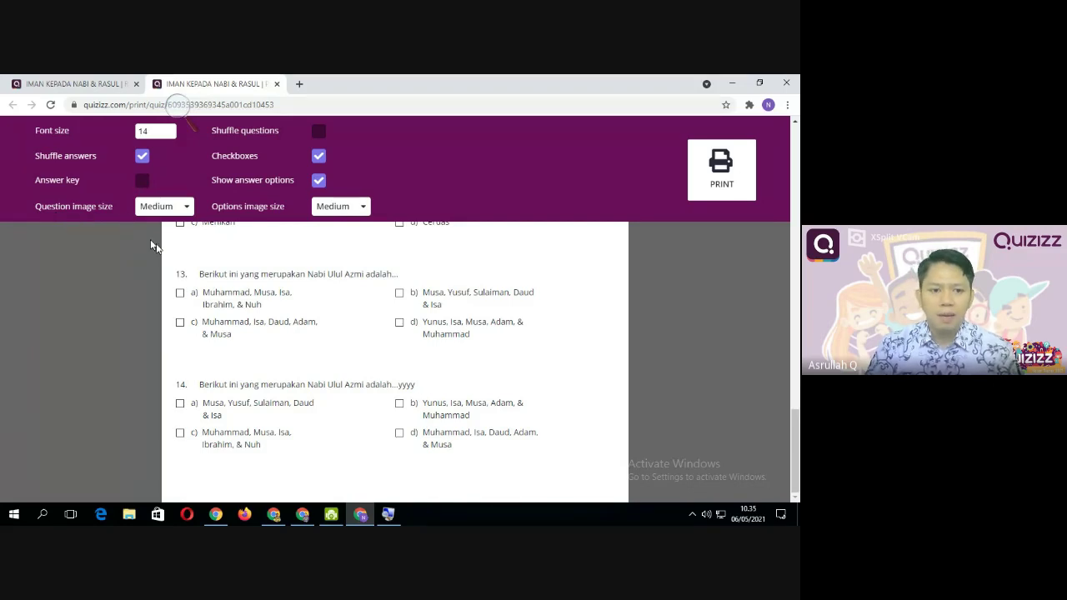
pyautogui.scroll(15, 360, 343)
pyautogui.scroll(3, 360, 342)
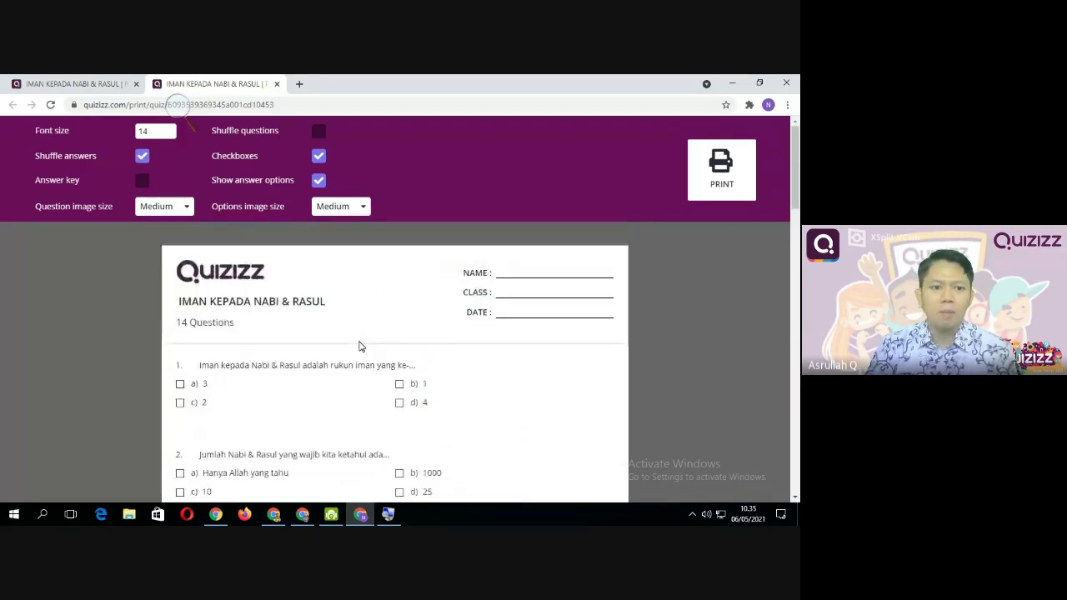
pyautogui.scroll(-10, 318, 377)
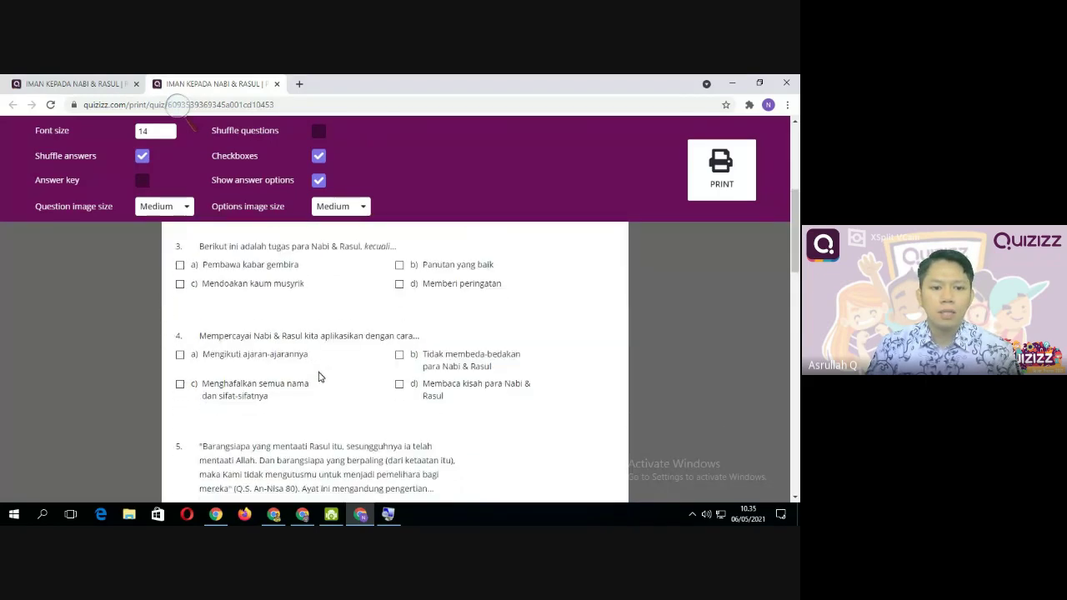
pyautogui.scroll(4, 319, 382)
pyautogui.scroll(3, 319, 384)
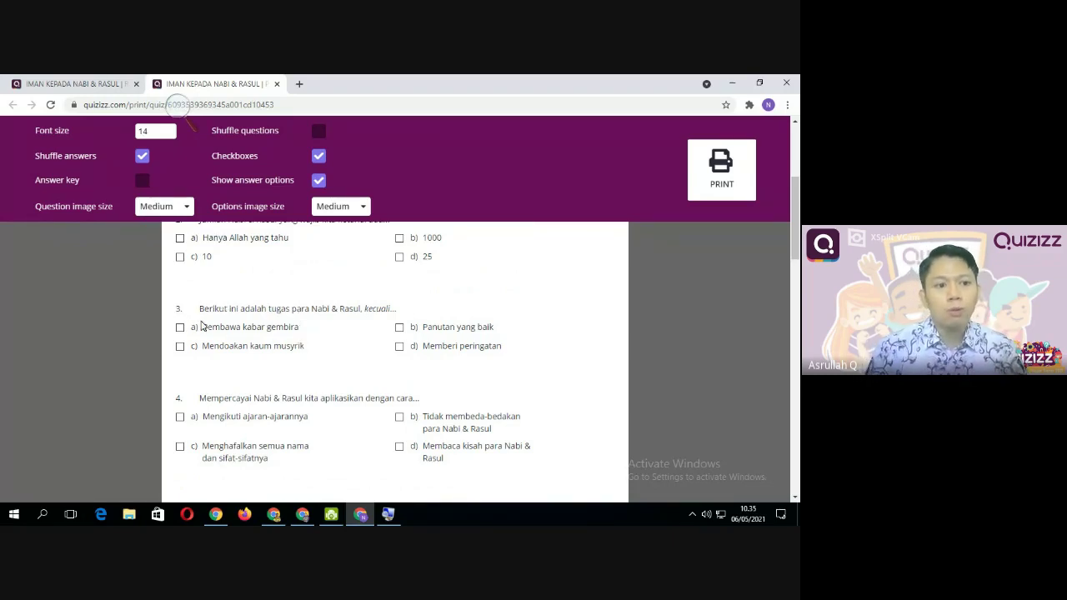
pyautogui.scroll(1, 261, 363)
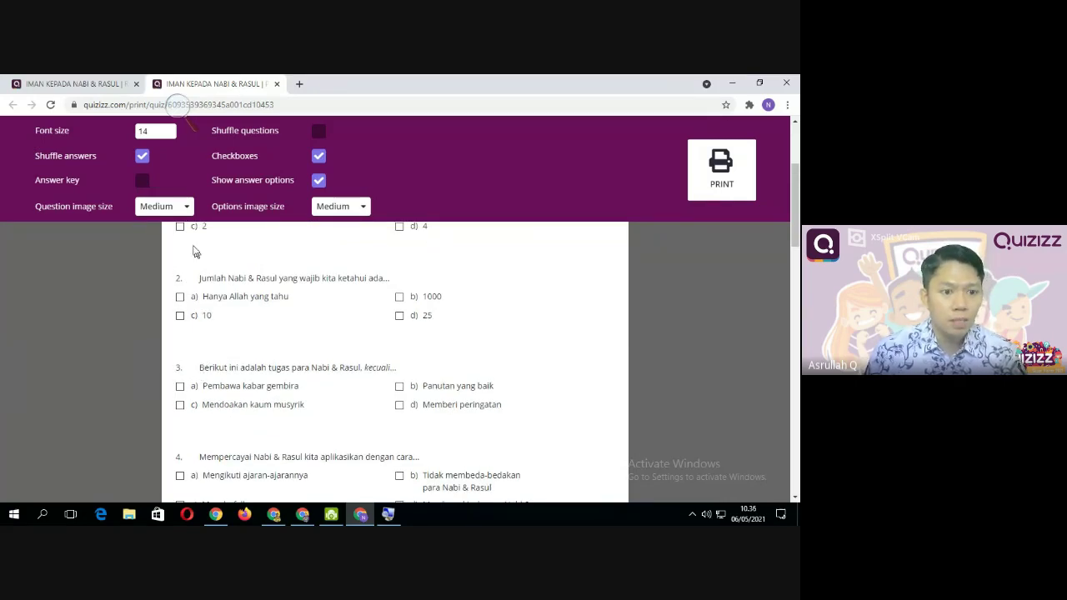
pyautogui.click(181, 211)
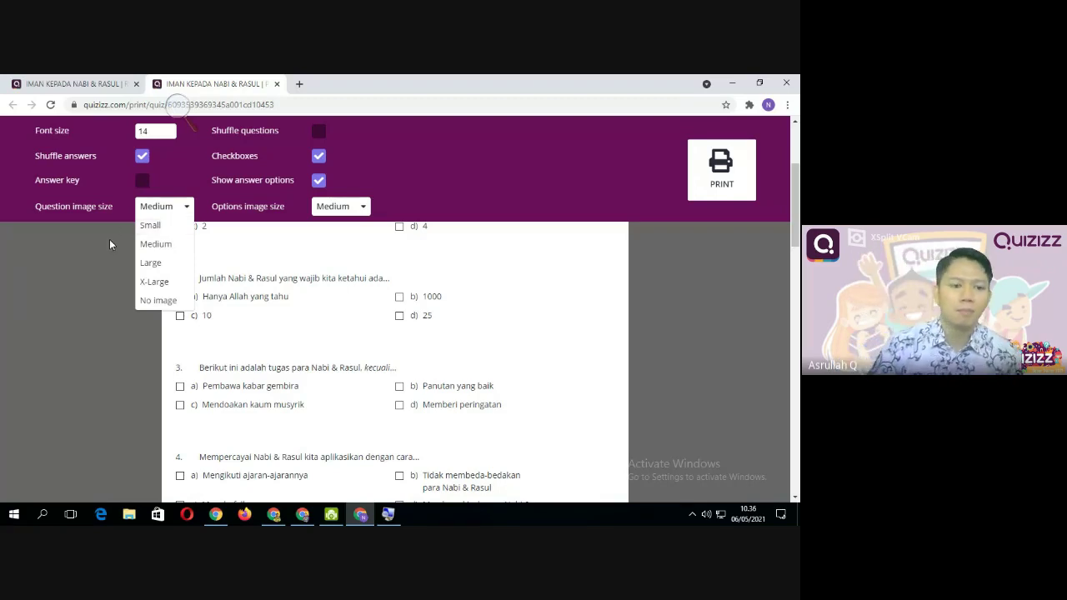
# Keep question image size at Medium and turn on Shuffle questions
pyautogui.click(149, 211)
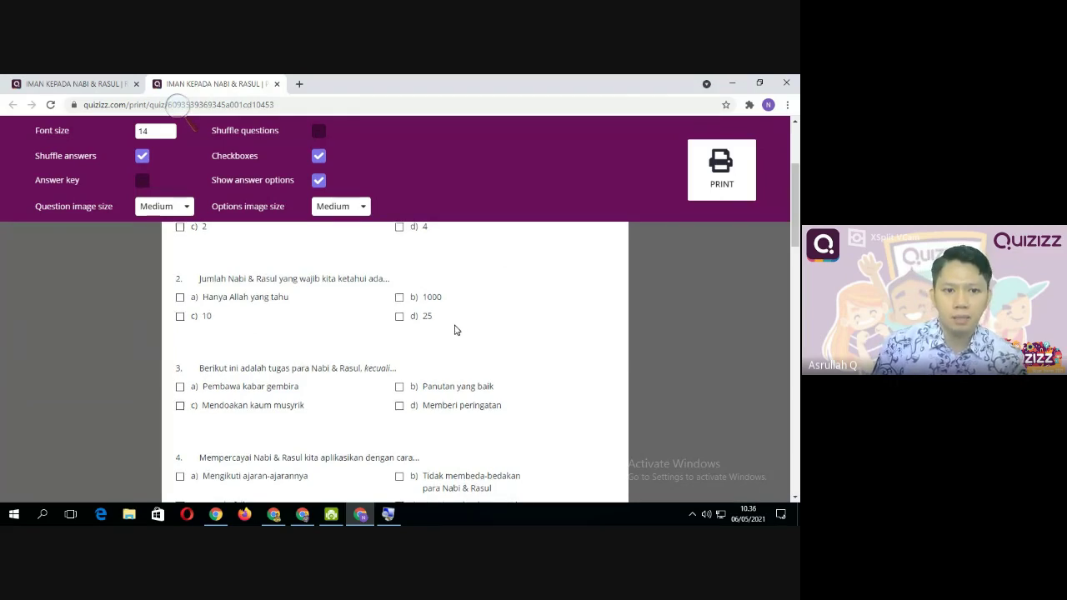
pyautogui.scroll(3, 455, 330)
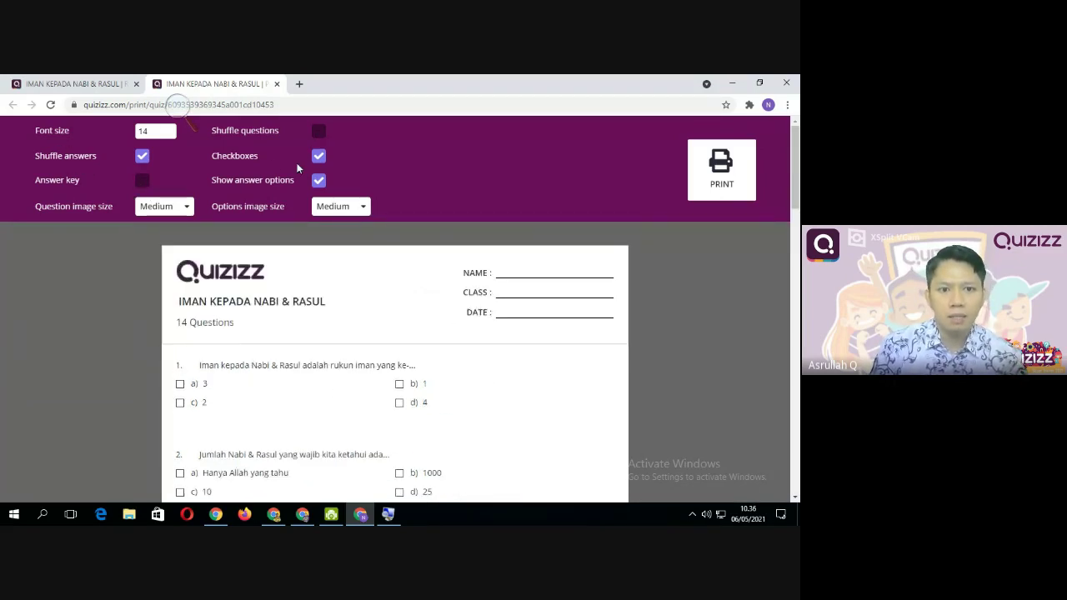
pyautogui.scroll(-1, 210, 391)
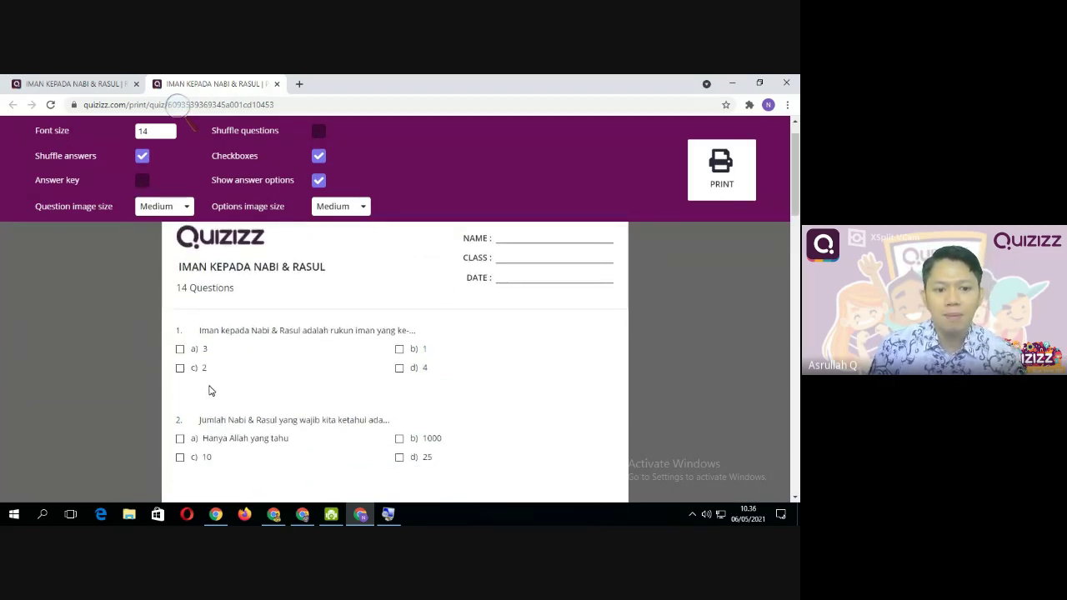
pyautogui.scroll(-2, 211, 391)
pyautogui.scroll(3, 261, 390)
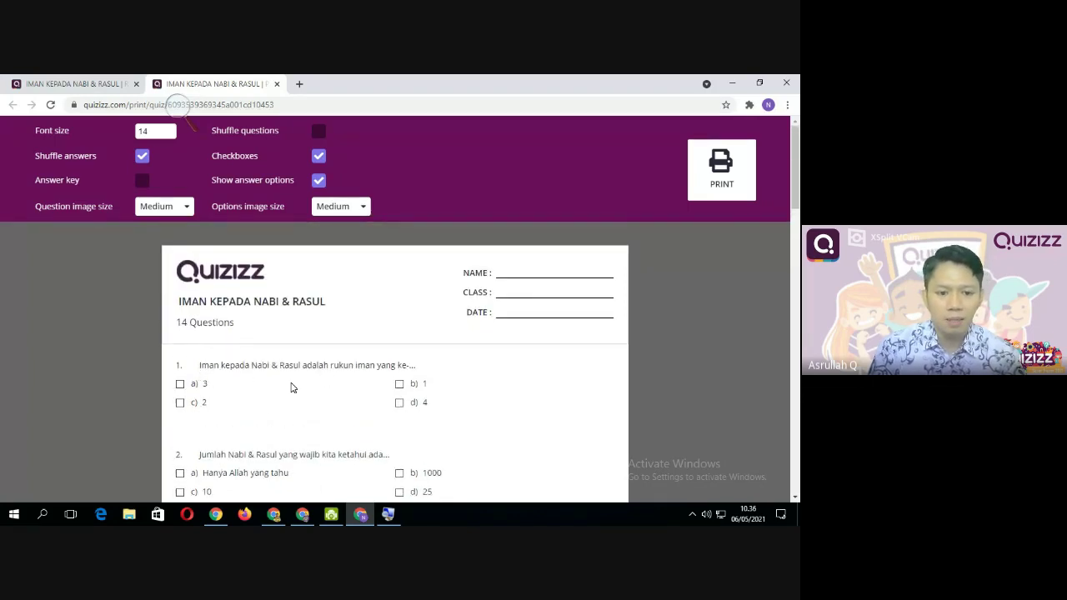
pyautogui.scroll(-2, 290, 386)
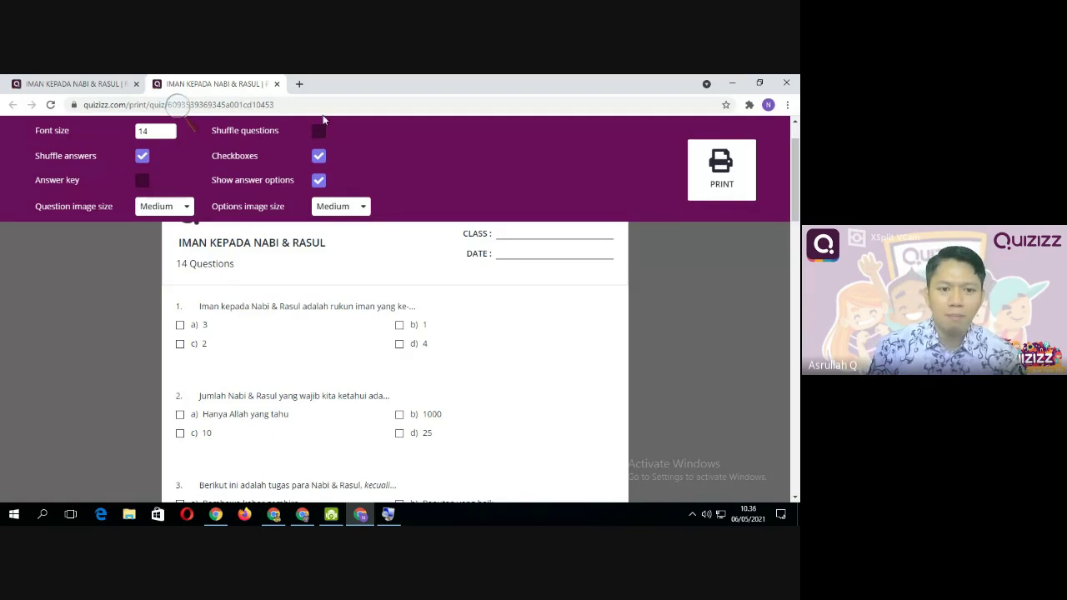
pyautogui.click(318, 132)
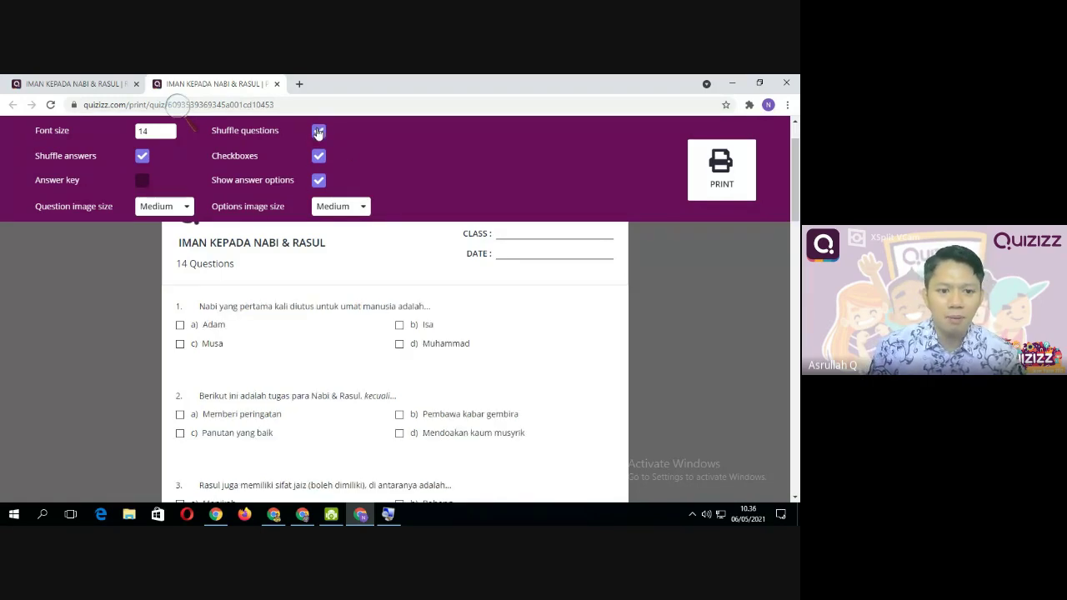
pyautogui.scroll(-4, 241, 419)
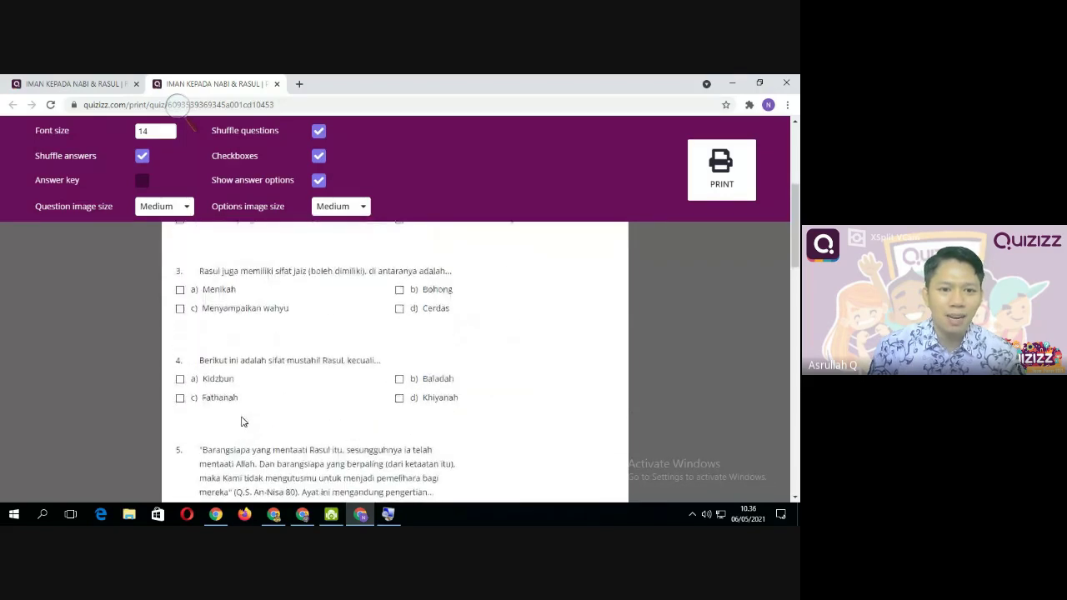
pyautogui.scroll(3, 241, 420)
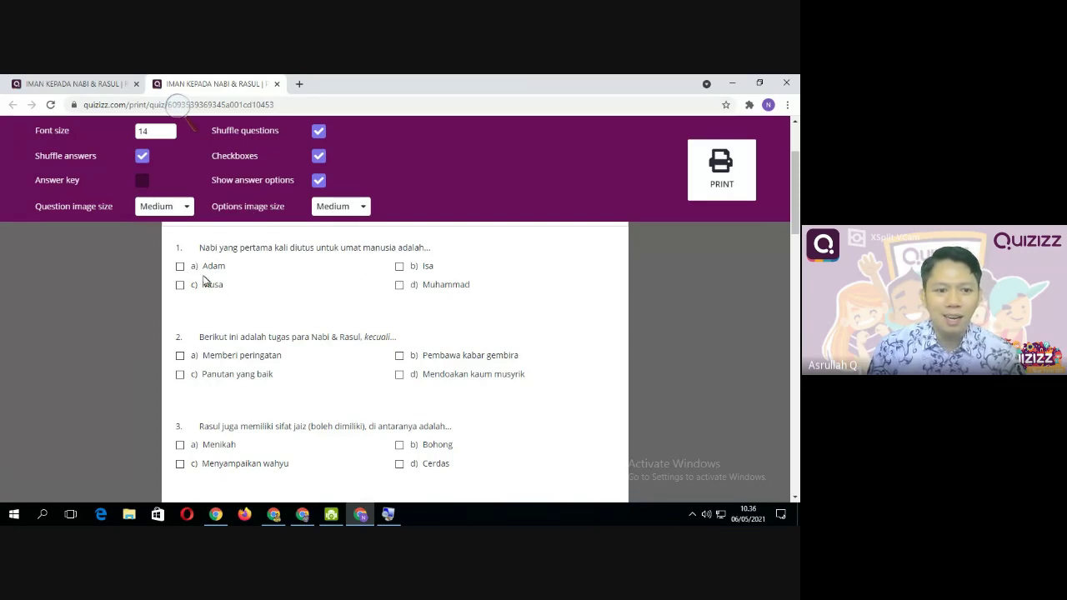
# Turn off Checkboxes and toggle Show answer options off and back on
pyautogui.click(319, 157)
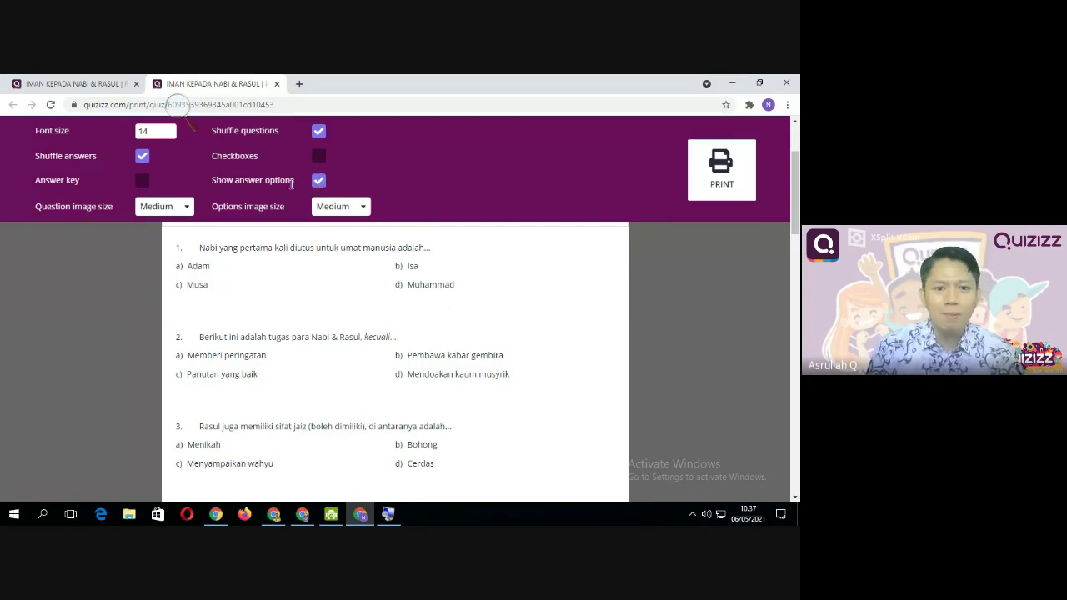
pyautogui.click(319, 182)
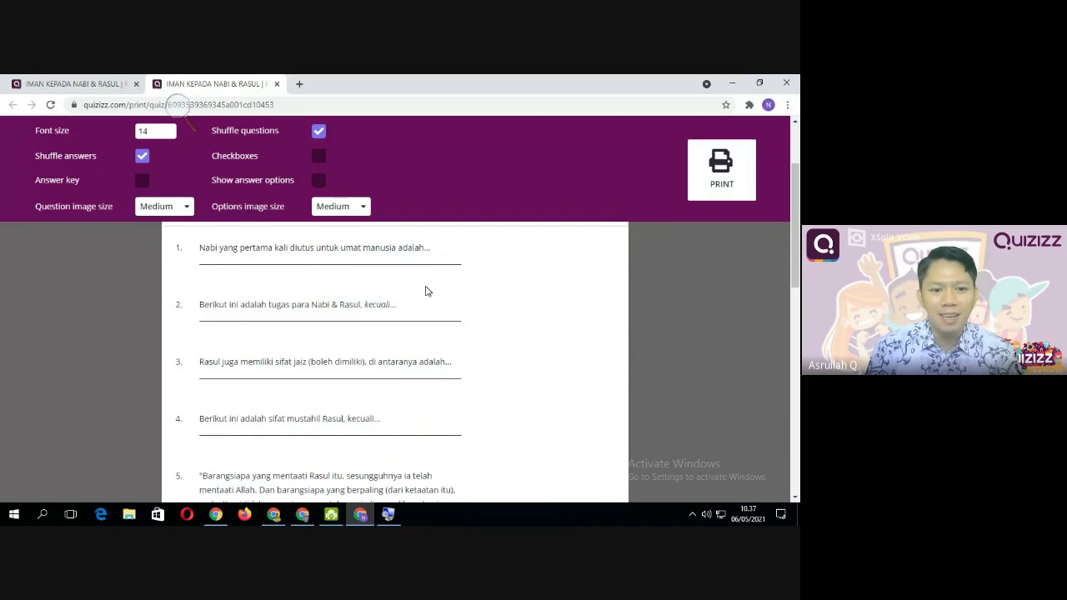
pyautogui.scroll(-7, 322, 352)
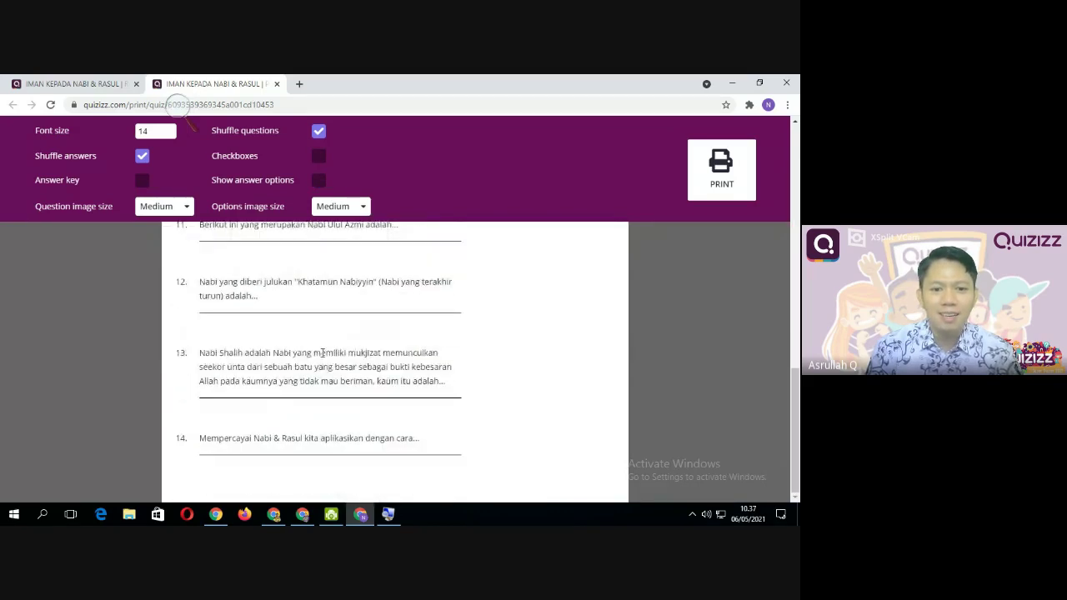
pyautogui.scroll(4, 325, 333)
pyautogui.scroll(3, 328, 313)
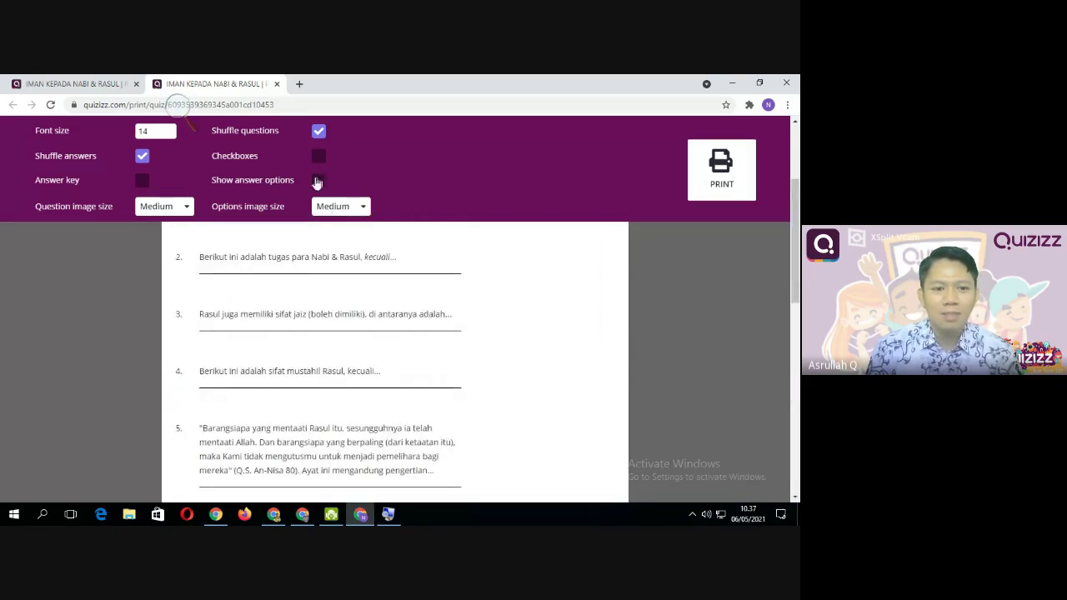
pyautogui.click(318, 181)
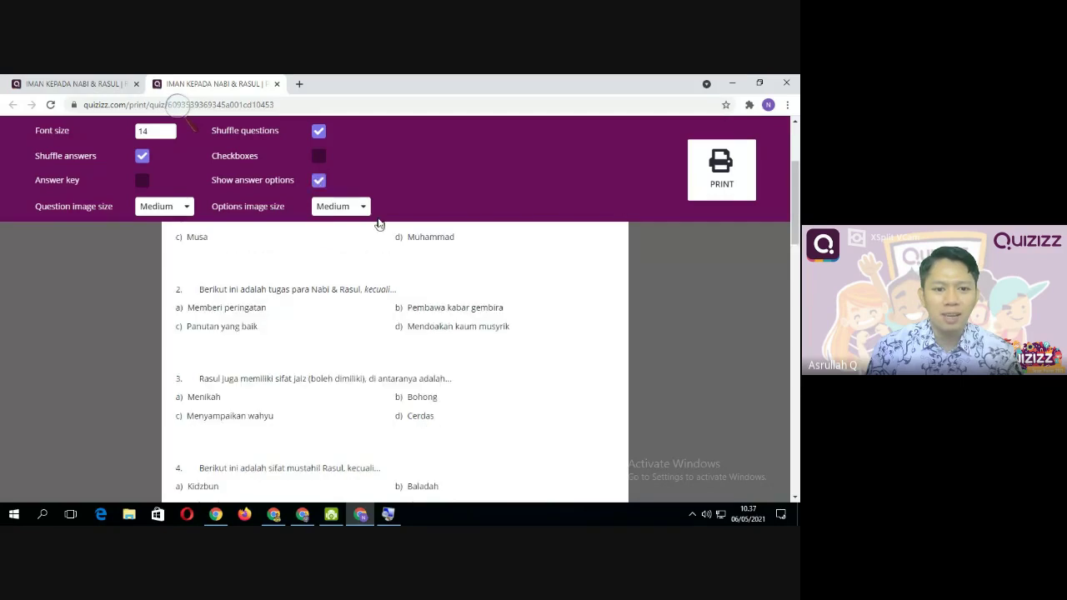
pyautogui.scroll(3, 352, 351)
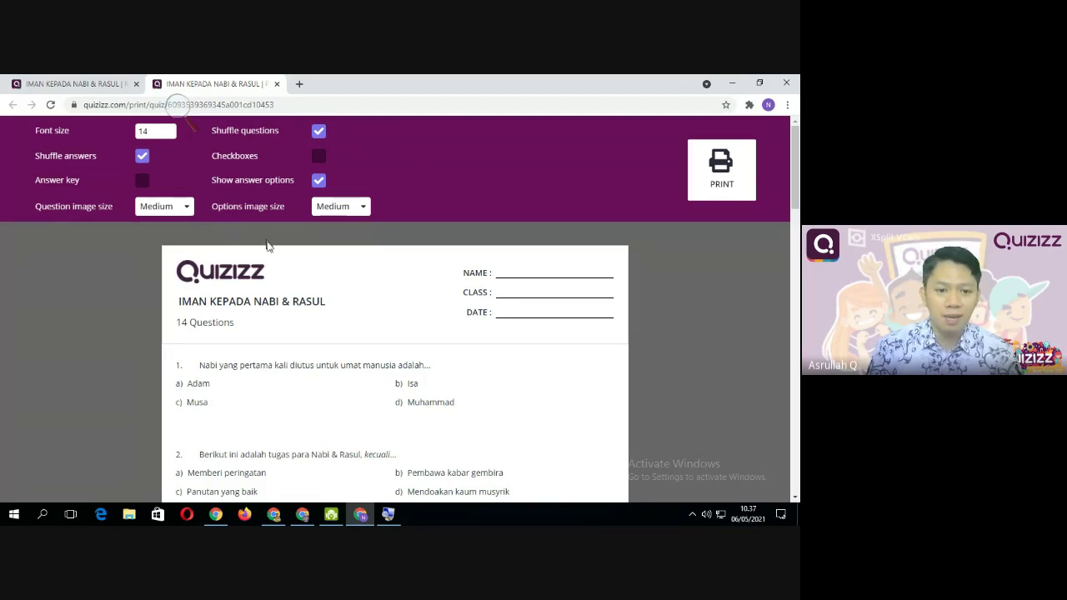
pyautogui.scroll(-2, 274, 314)
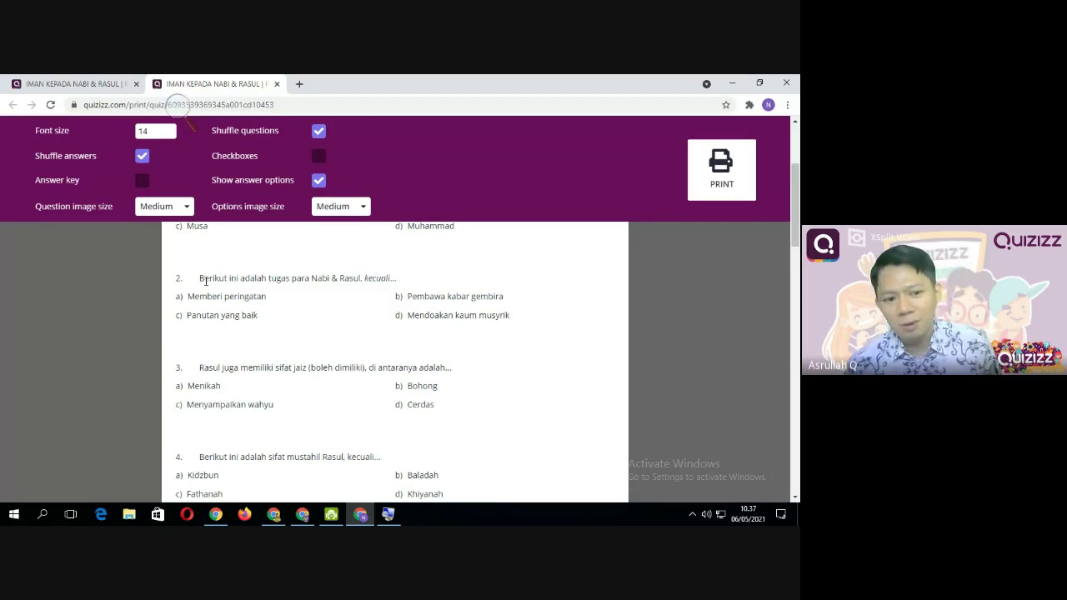
# Try Large for the options image size, then set it back to Medium
pyautogui.click(341, 206)
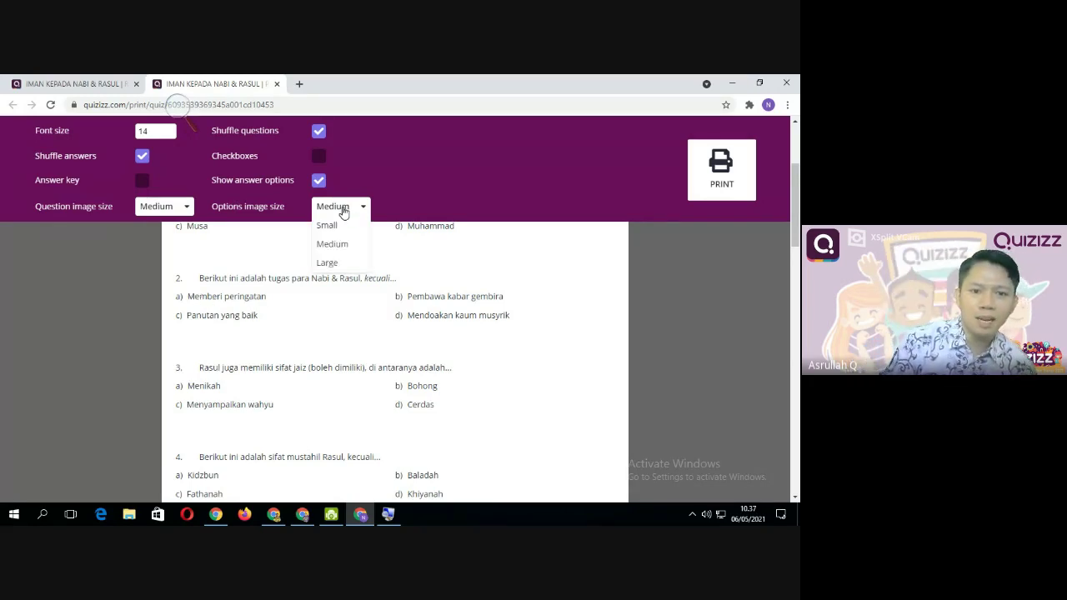
pyautogui.click(327, 262)
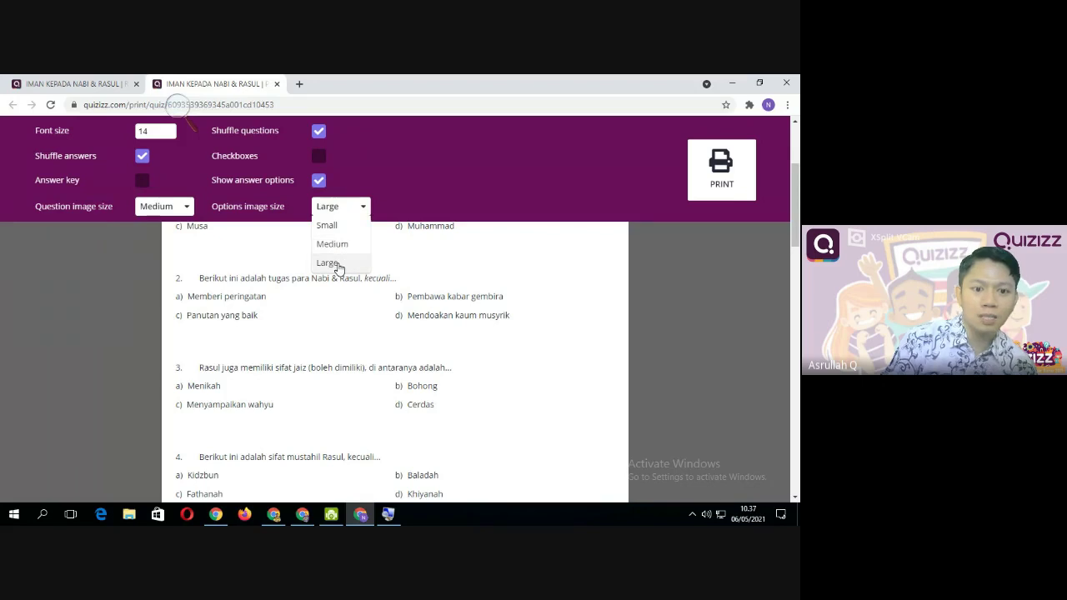
pyautogui.click(339, 209)
pyautogui.click(341, 244)
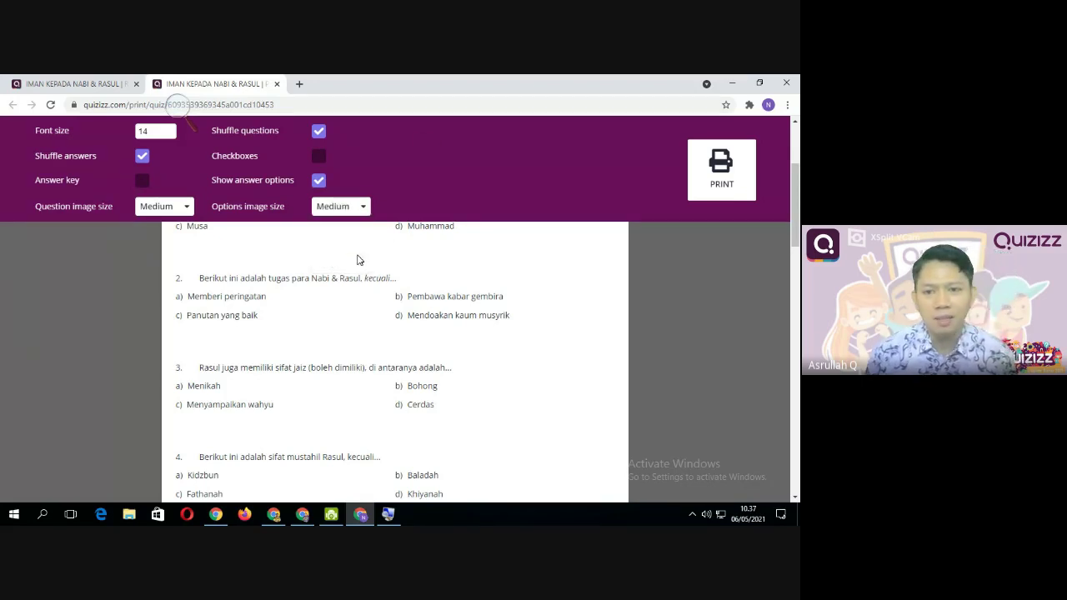
pyautogui.scroll(2, 508, 307)
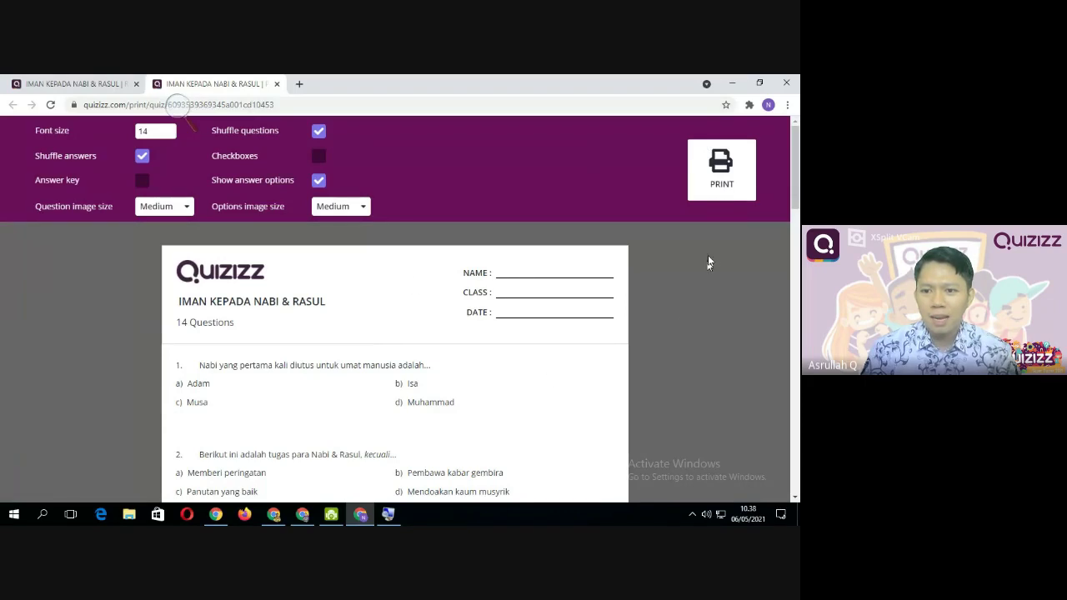
# Bring up Chrome's print dialog for the worksheet with destination Save as PDF
pyautogui.click(722, 166)
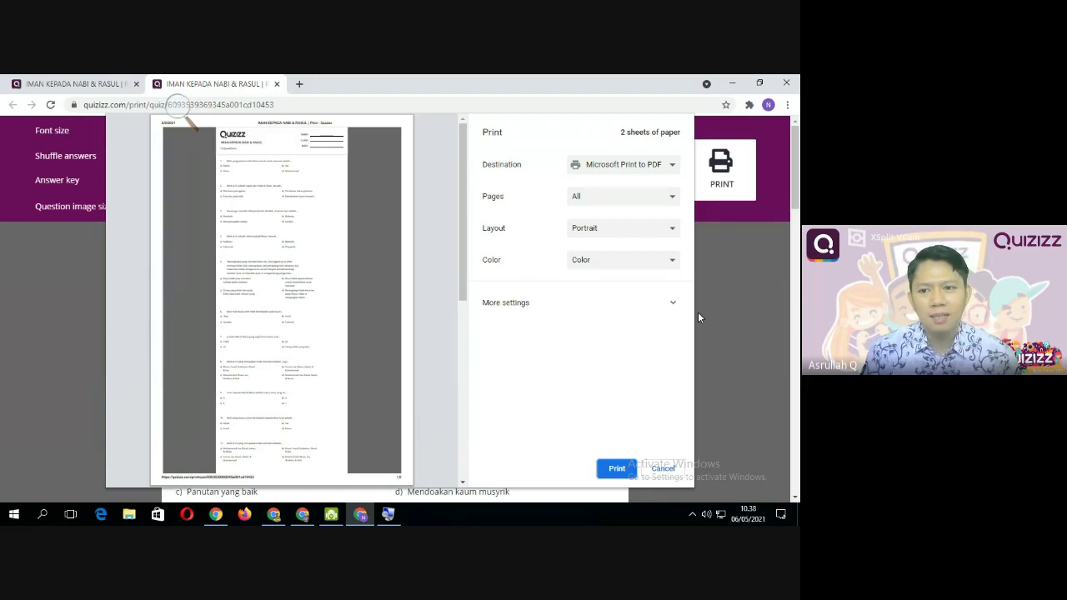
pyautogui.click(667, 167)
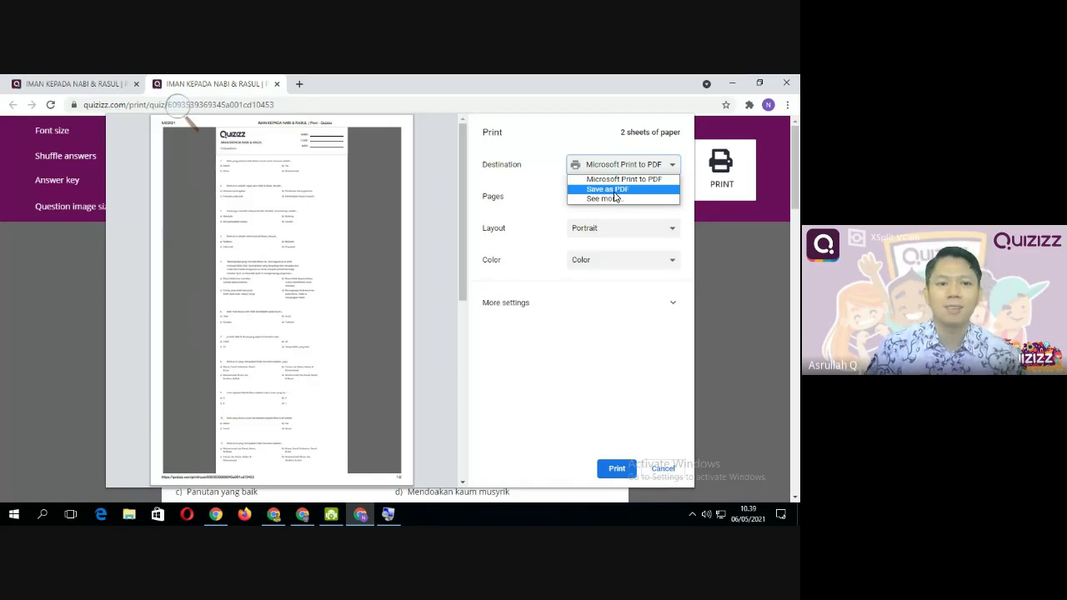
pyautogui.click(617, 190)
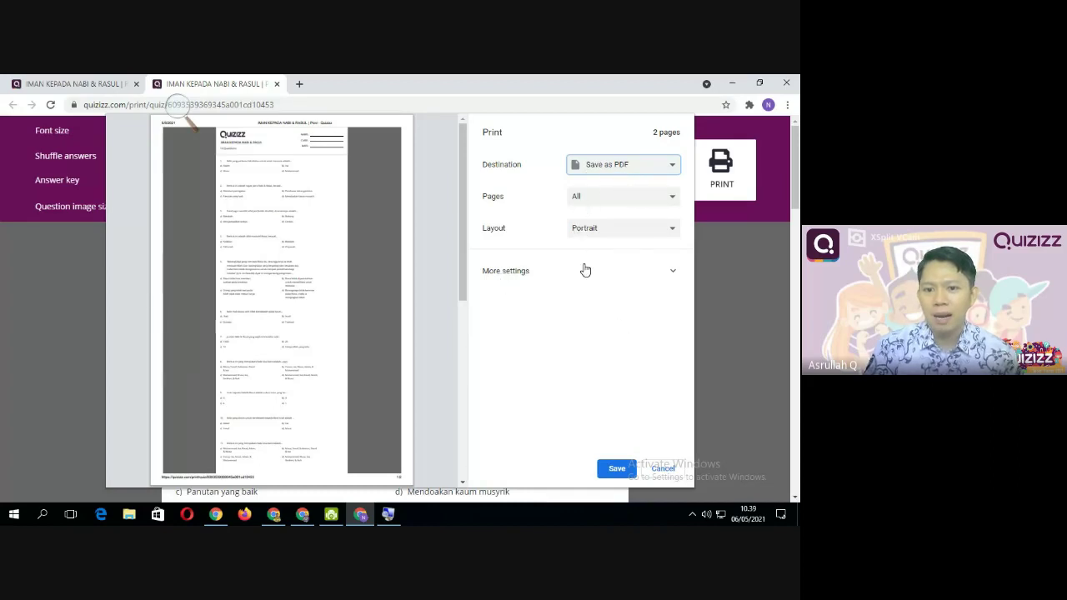
# Switch to a custom page range and try landscape before returning to portrait orientation
pyautogui.click(614, 200)
pyautogui.click(612, 221)
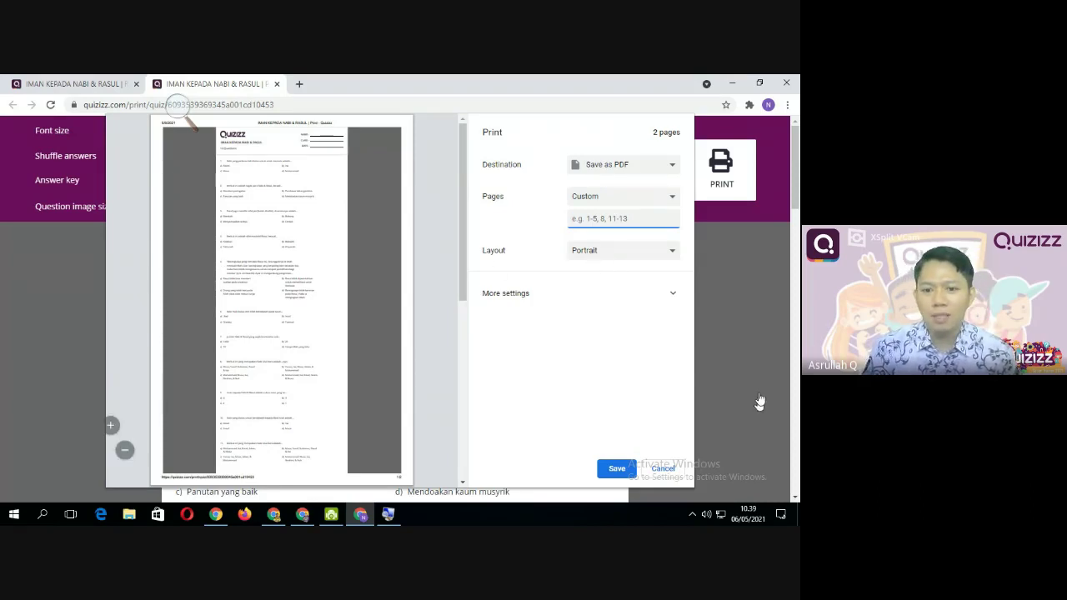
pyautogui.click(651, 256)
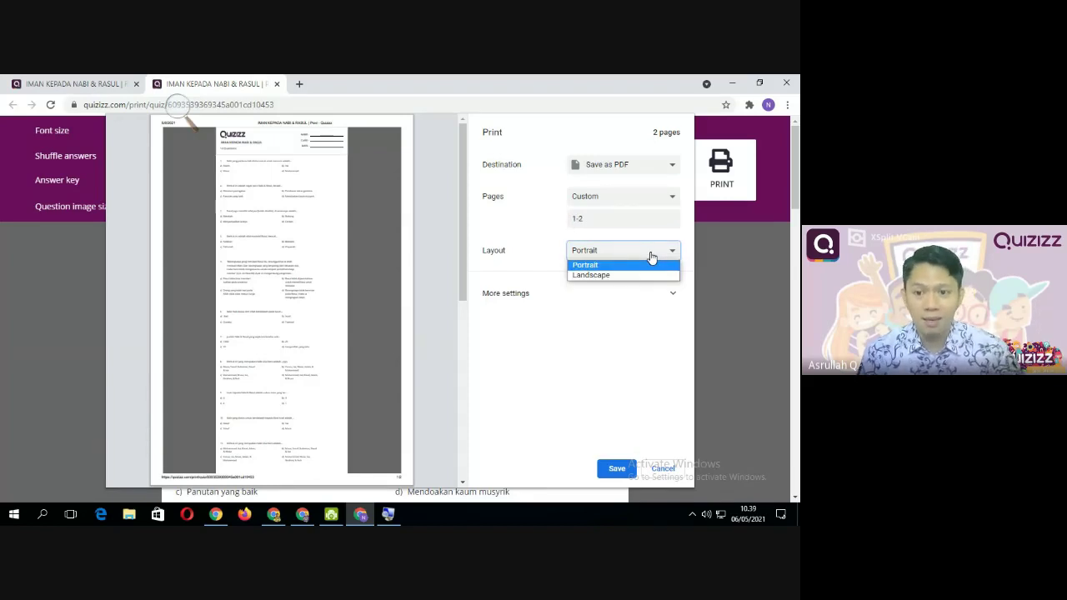
pyautogui.click(631, 276)
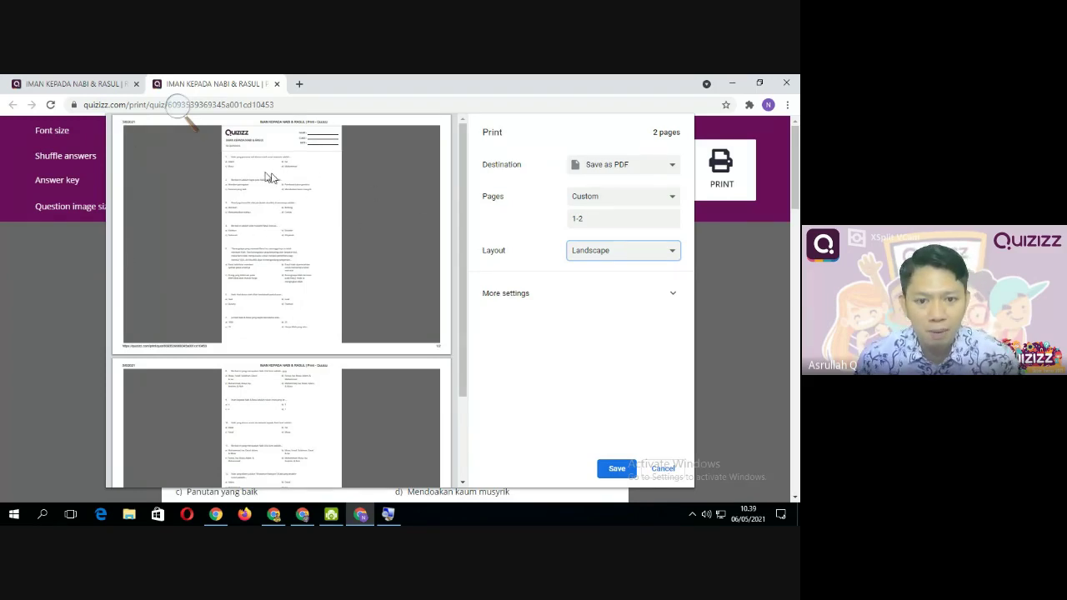
pyautogui.click(637, 251)
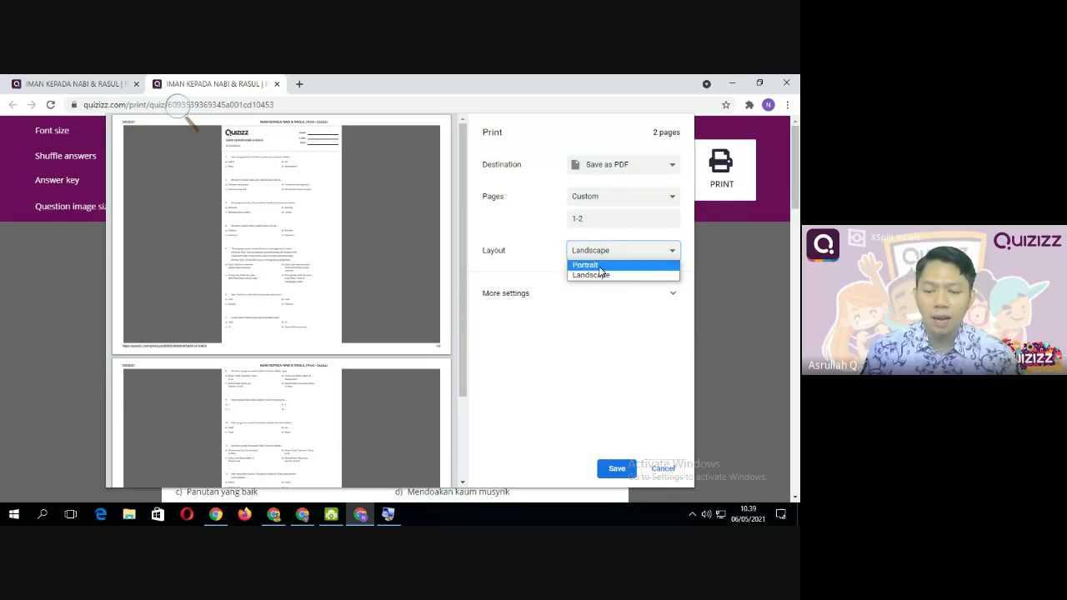
pyautogui.click(599, 265)
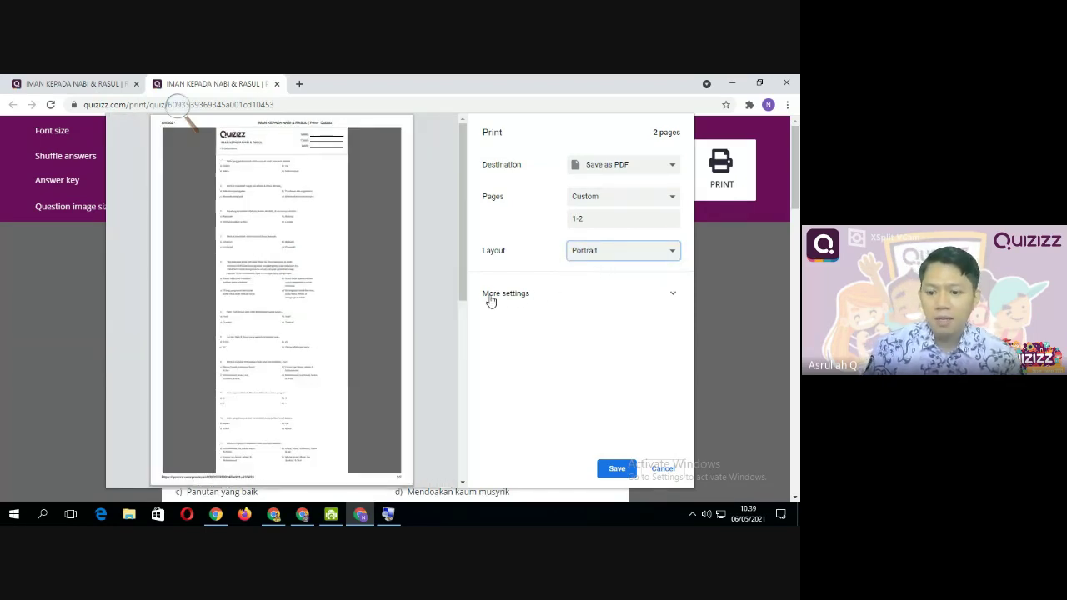
# Under More settings, confirm A4 paper size and bring up the Pages per sheet list
pyautogui.click(672, 294)
pyautogui.scroll(-1, 547, 286)
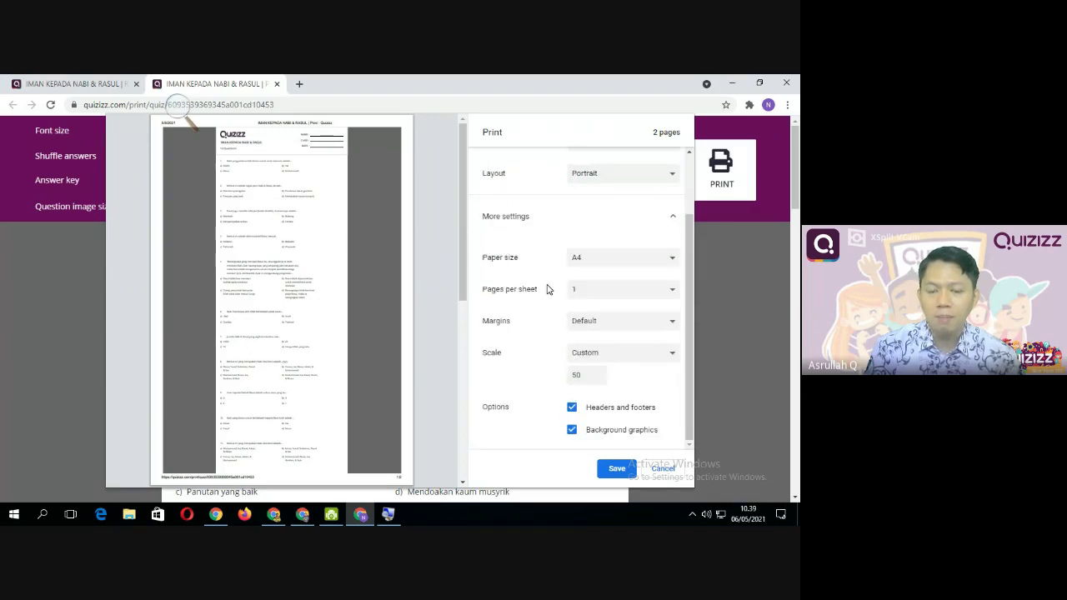
pyautogui.click(649, 266)
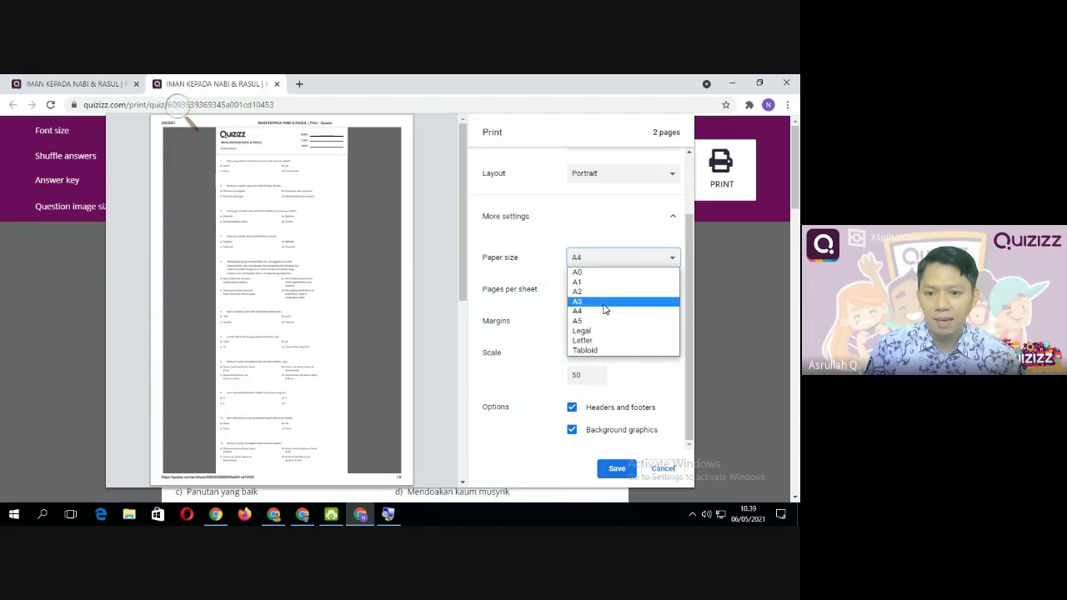
pyautogui.click(605, 313)
pyautogui.click(640, 264)
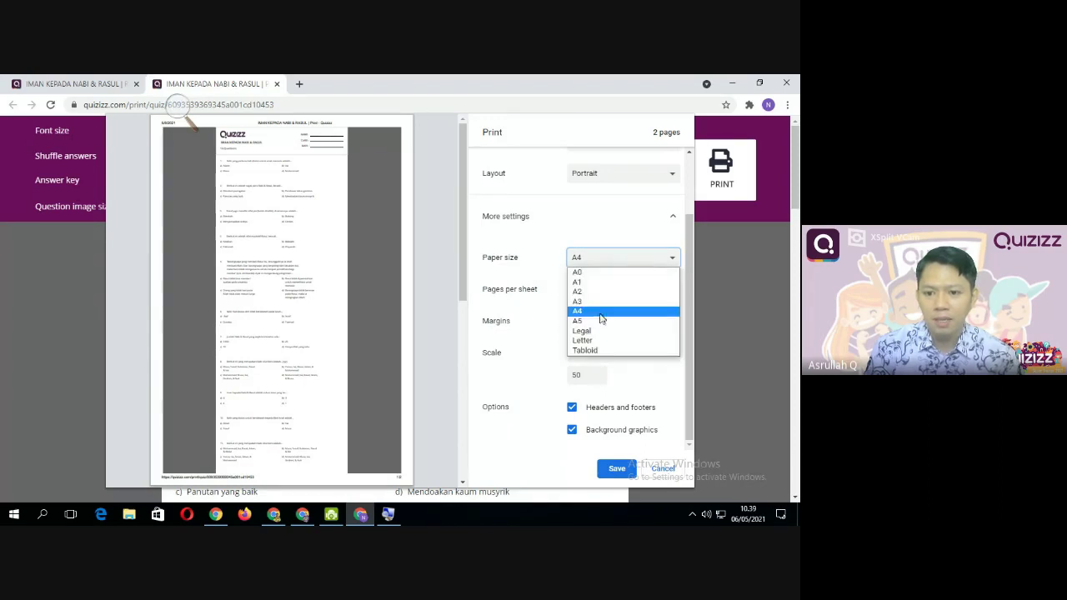
pyautogui.scroll(2, 612, 221)
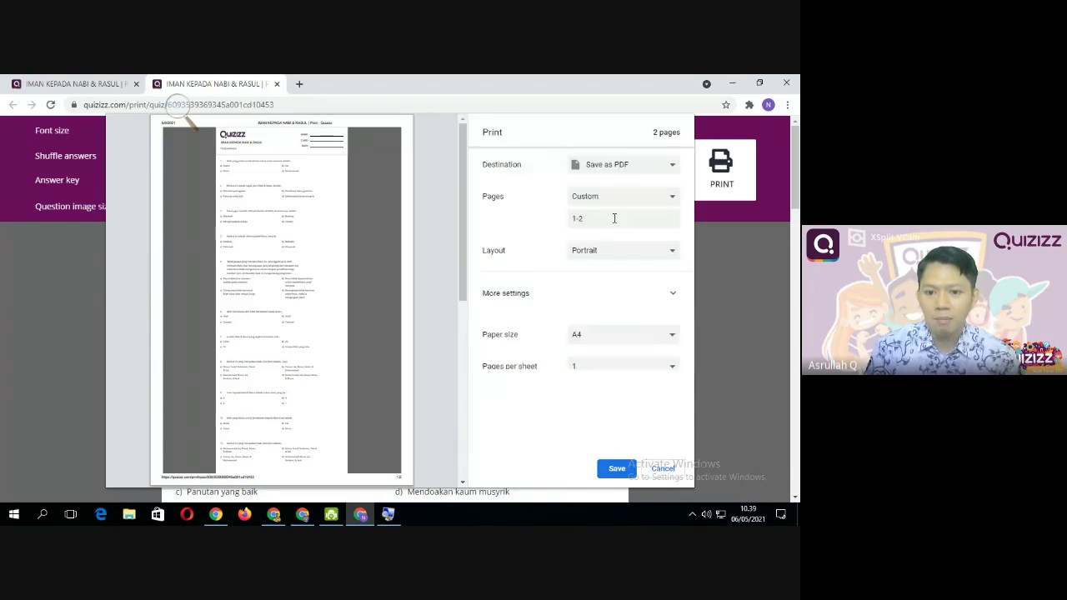
pyautogui.scroll(-1, 654, 312)
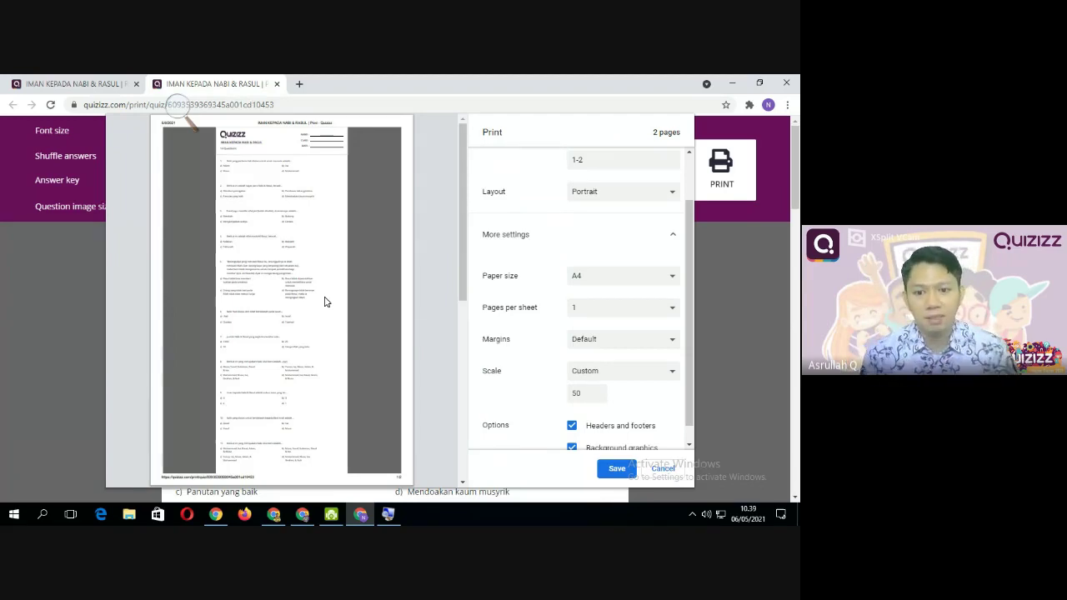
pyautogui.moveTo(293, 277)
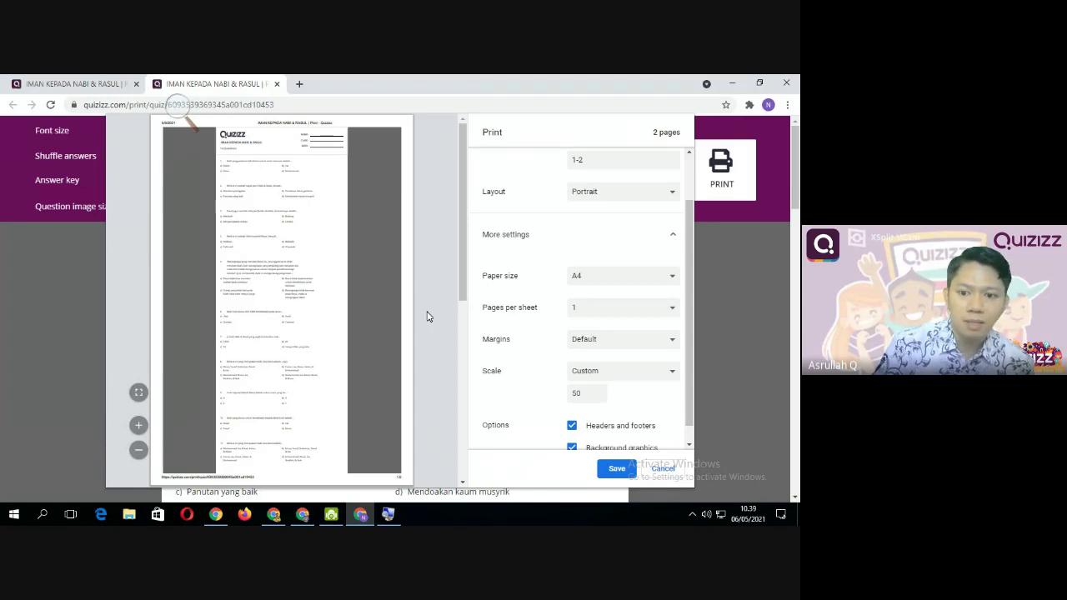
pyautogui.click(614, 309)
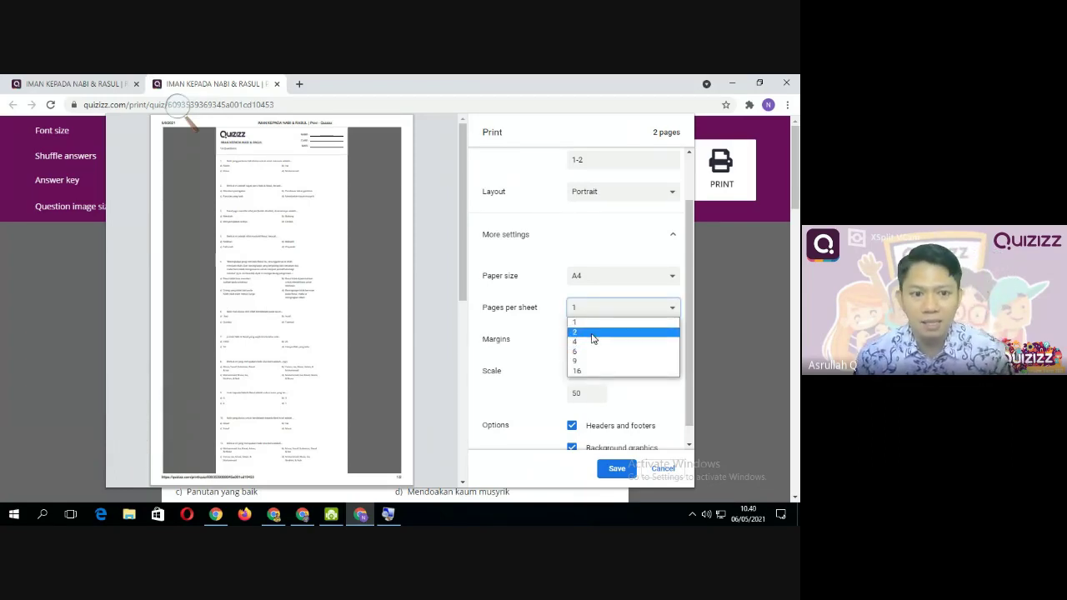
# Print 2 pages per sheet and keep A4 paper after briefly trying Legal
pyautogui.click(593, 333)
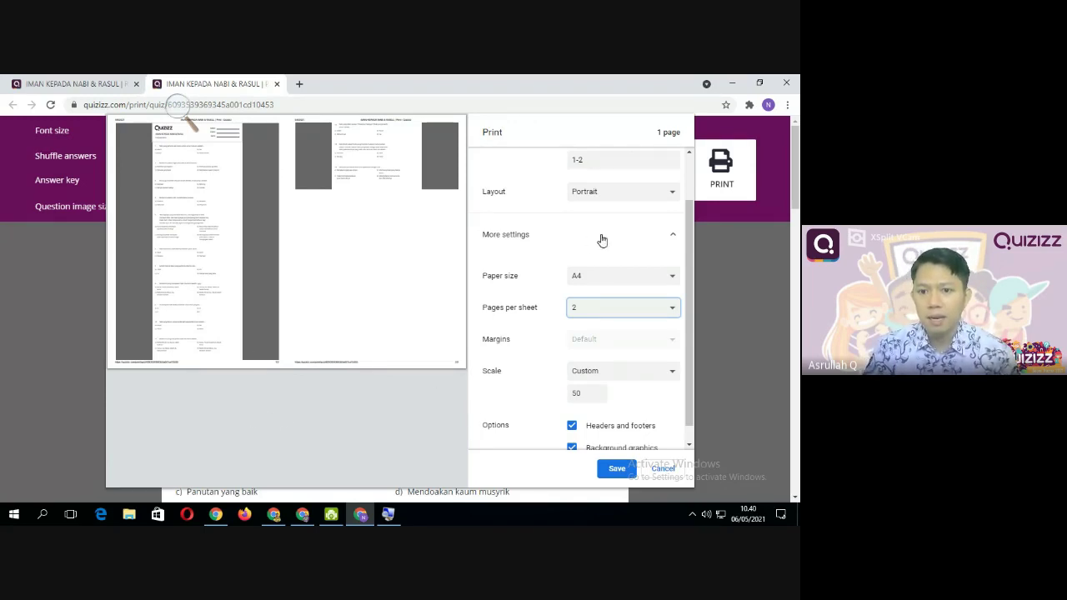
pyautogui.scroll(2, 600, 239)
pyautogui.click(618, 334)
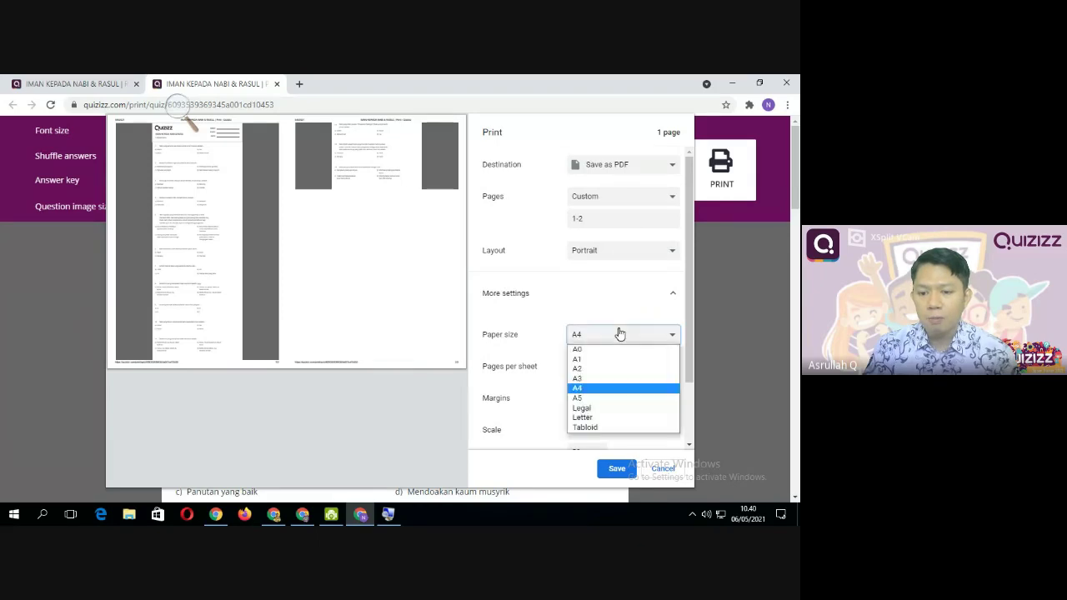
pyautogui.click(604, 408)
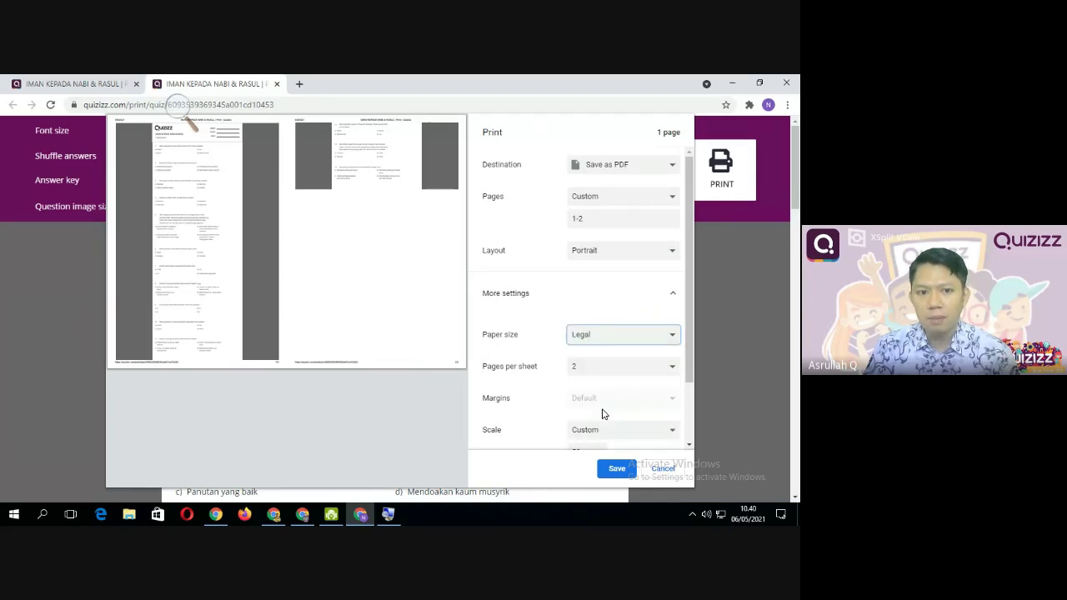
pyautogui.click(605, 252)
pyautogui.click(607, 337)
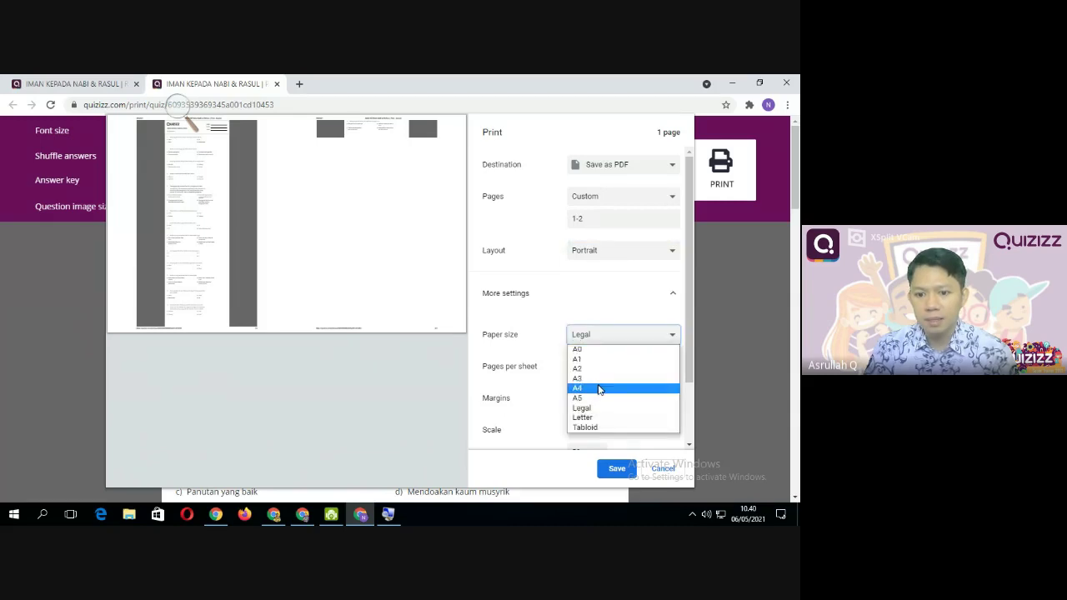
pyautogui.click(597, 390)
# Change the custom scale from 50 to 100 and save the printout as PDF
pyautogui.scroll(-2, 609, 386)
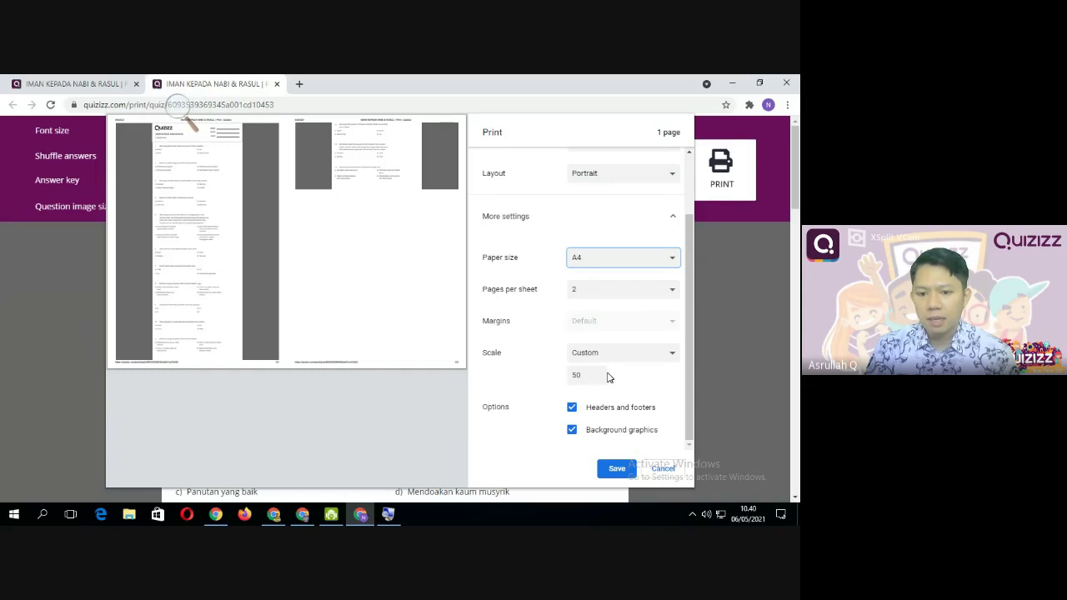
pyautogui.moveTo(586, 379); pyautogui.dragTo(560, 387)
pyautogui.write('1')
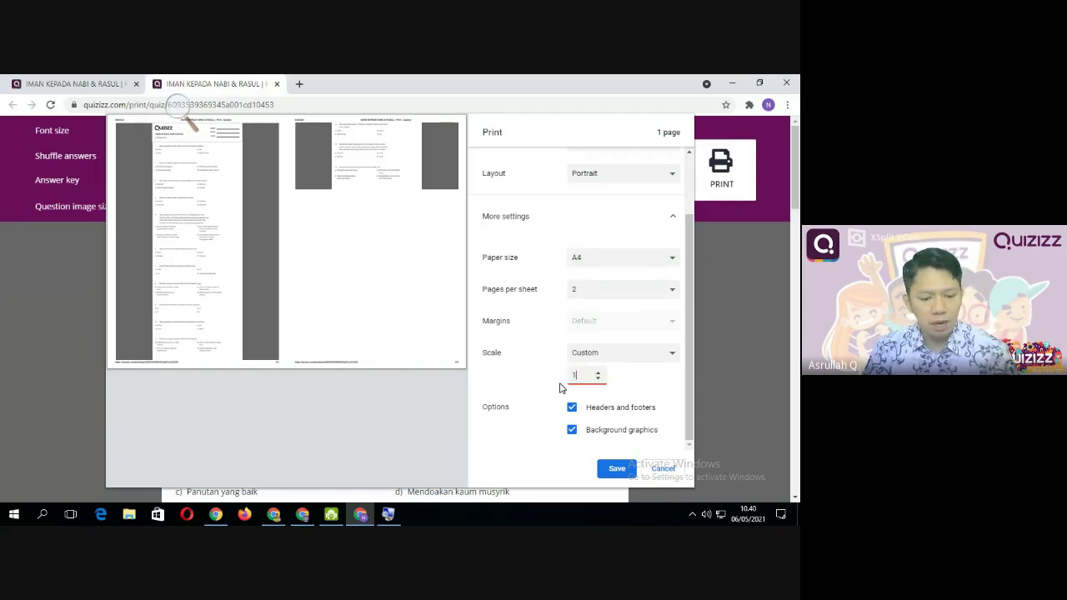
pyautogui.write('00')
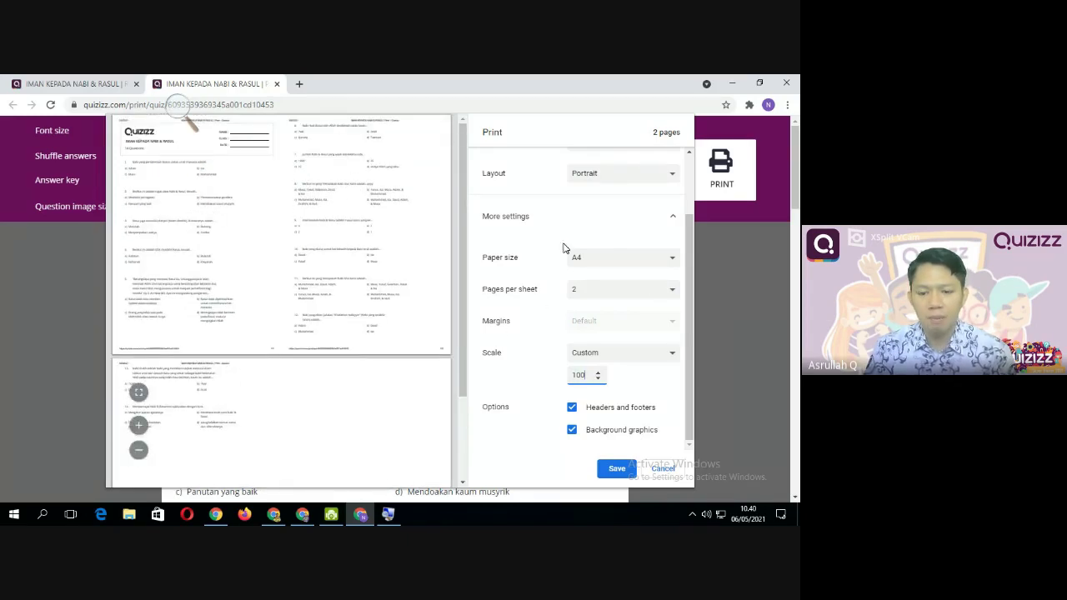
pyautogui.scroll(-2, 326, 275)
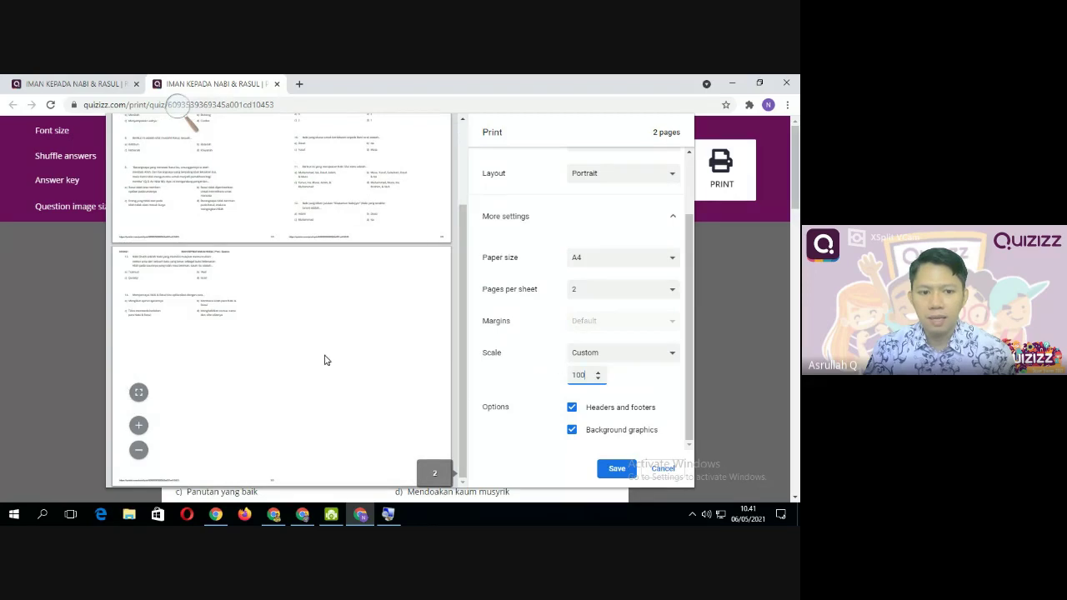
pyautogui.scroll(2, 341, 333)
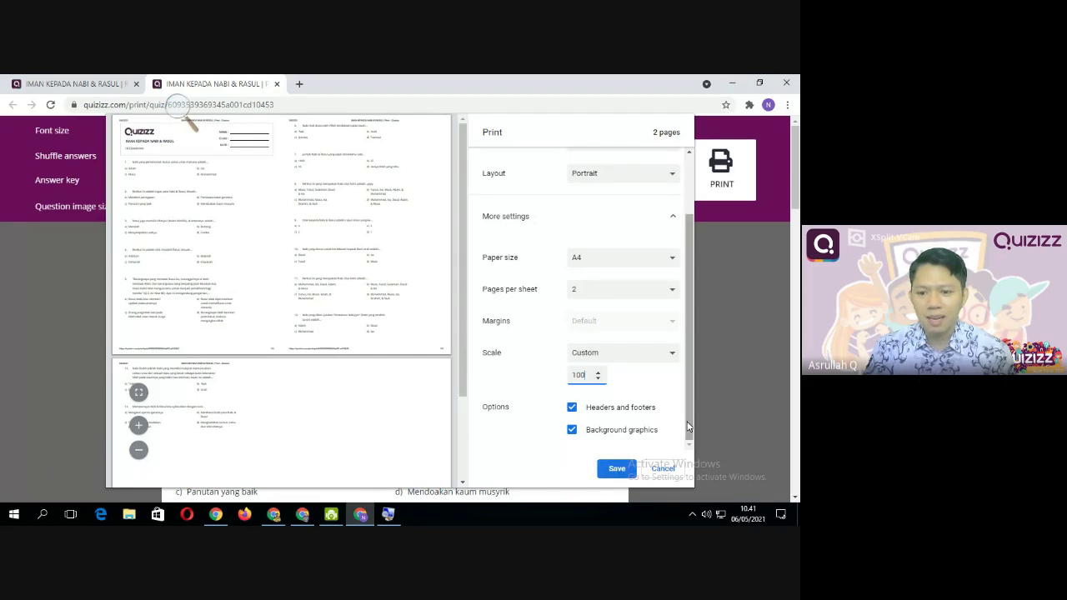
pyautogui.click(617, 469)
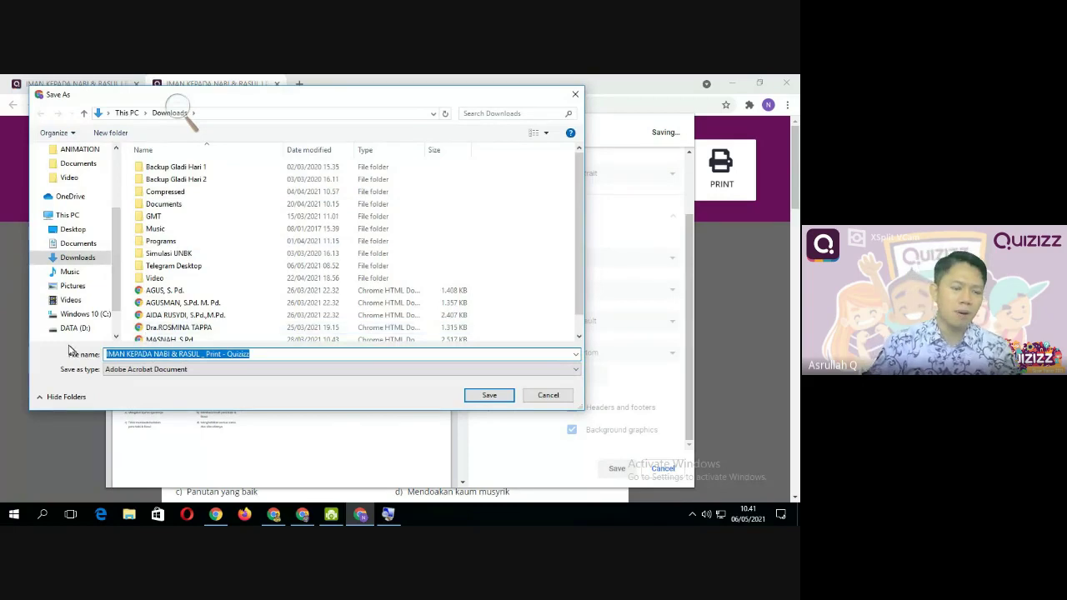
# Name the PDF 'soalku ujian harian 1 paket 1' and save it in the Desktop folder
pyautogui.moveTo(293, 100); pyautogui.dragTo(409, 130)
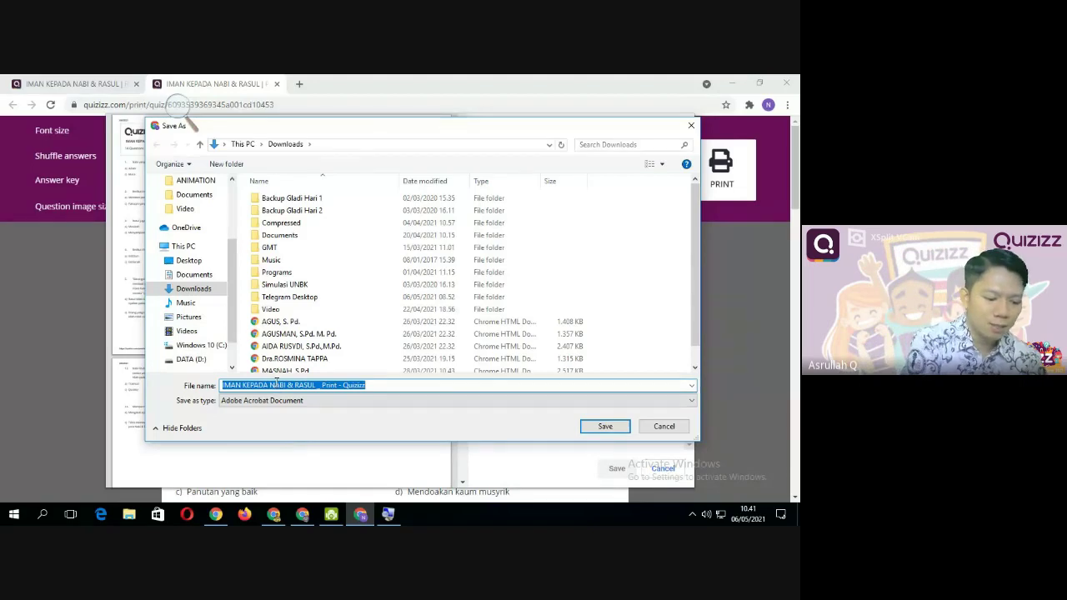
pyautogui.write('soalku')
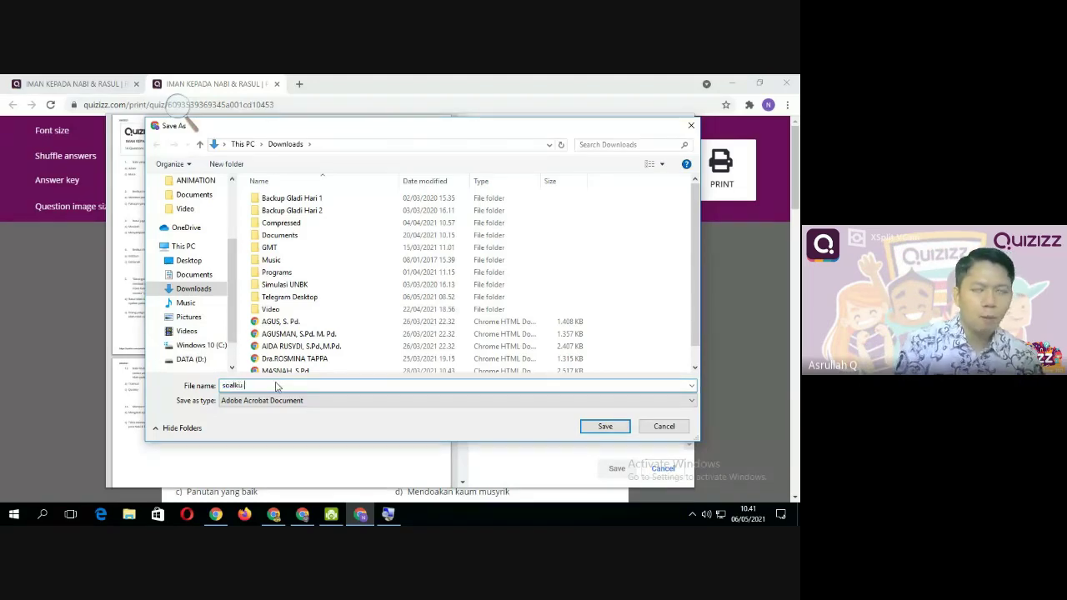
pyautogui.write(' uj')
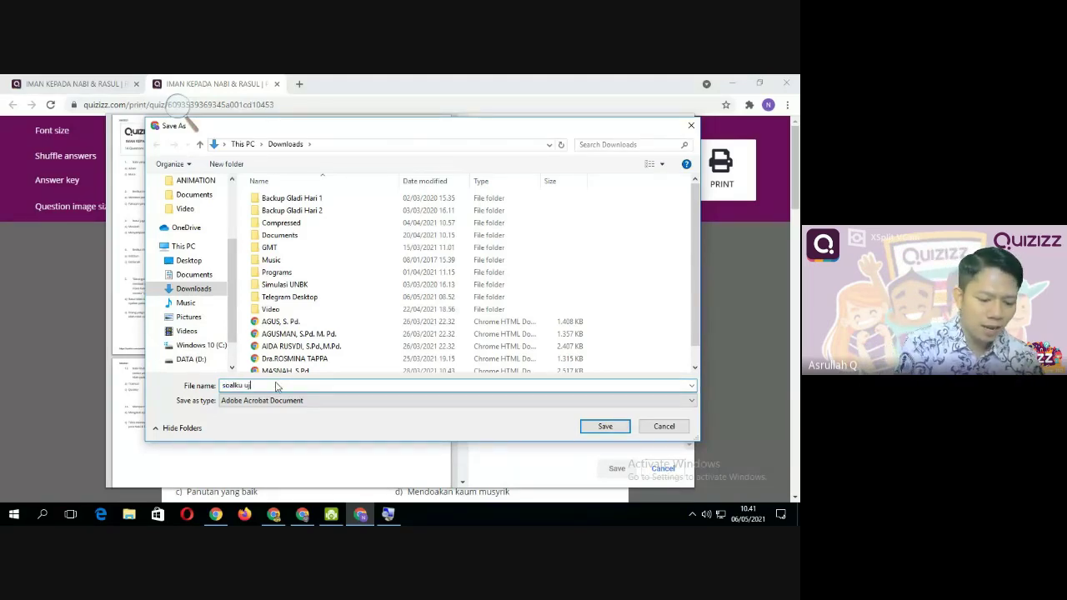
pyautogui.write('ian hari')
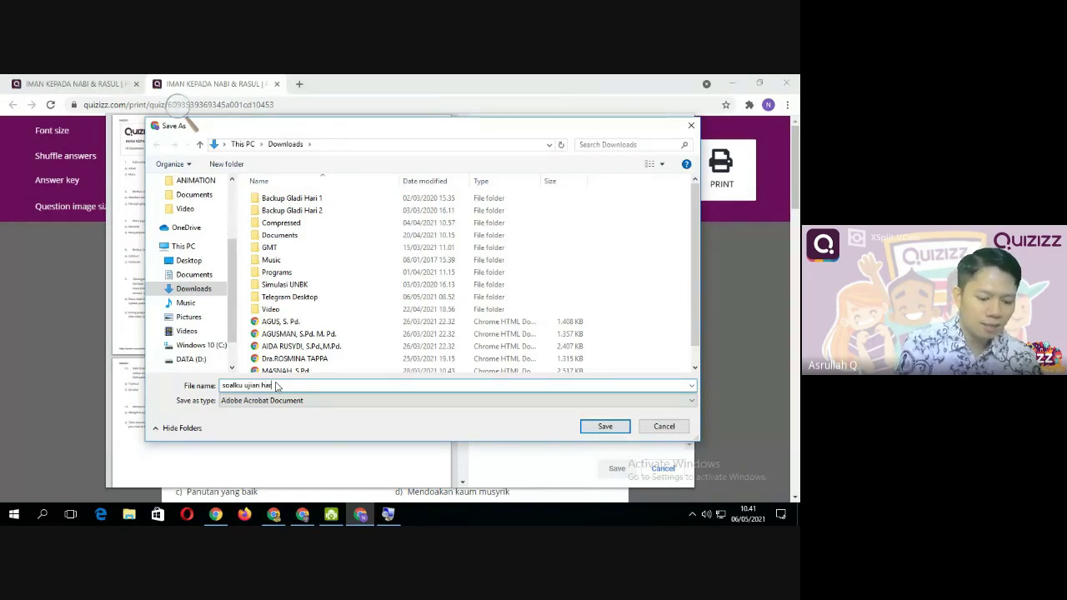
pyautogui.write('an 1 pak')
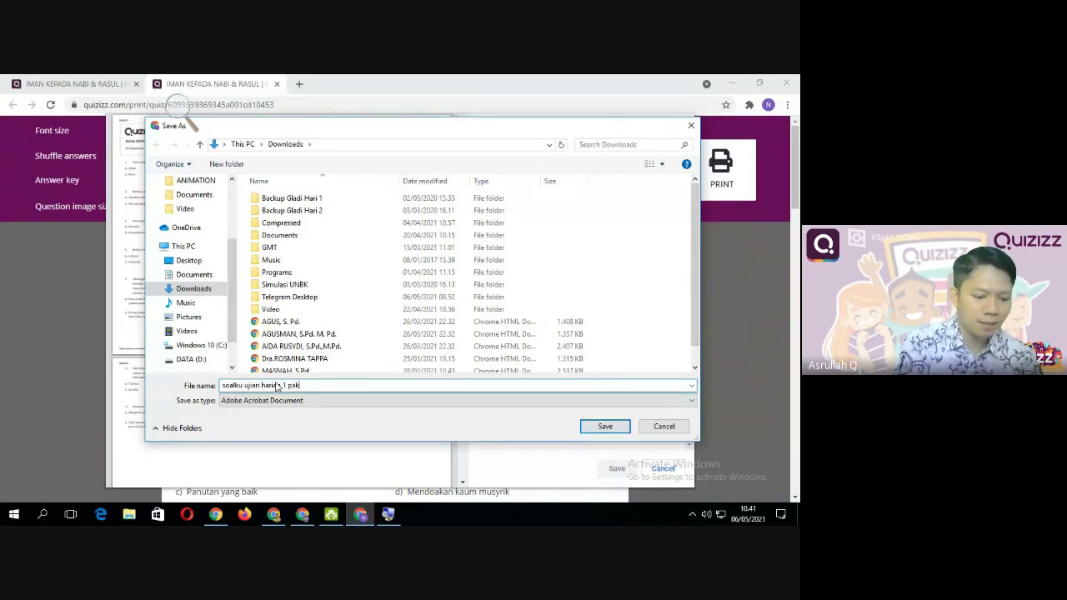
pyautogui.write('et 1')
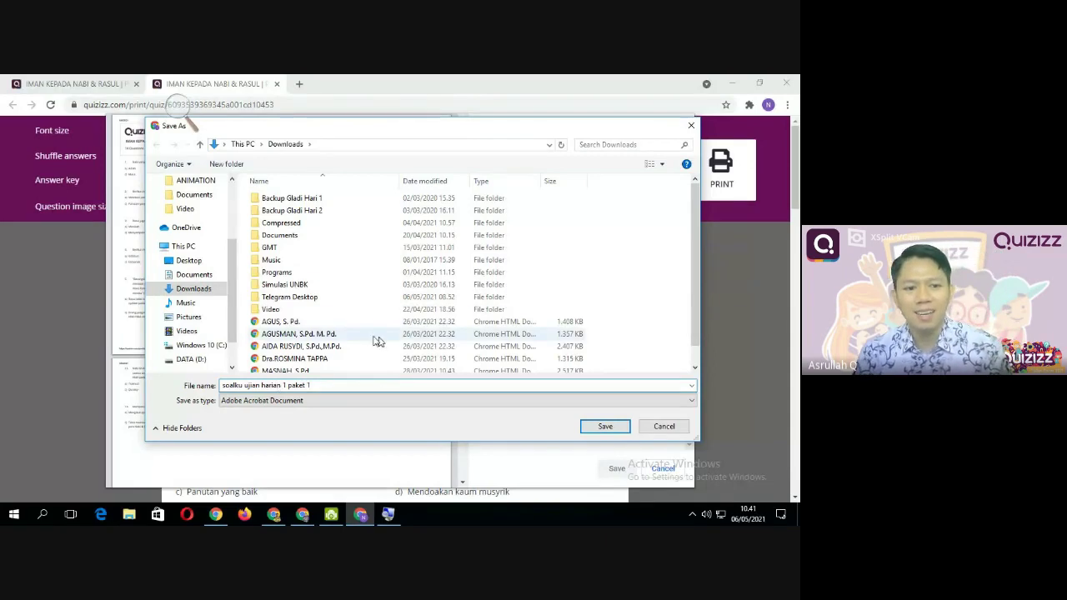
pyautogui.click(189, 260)
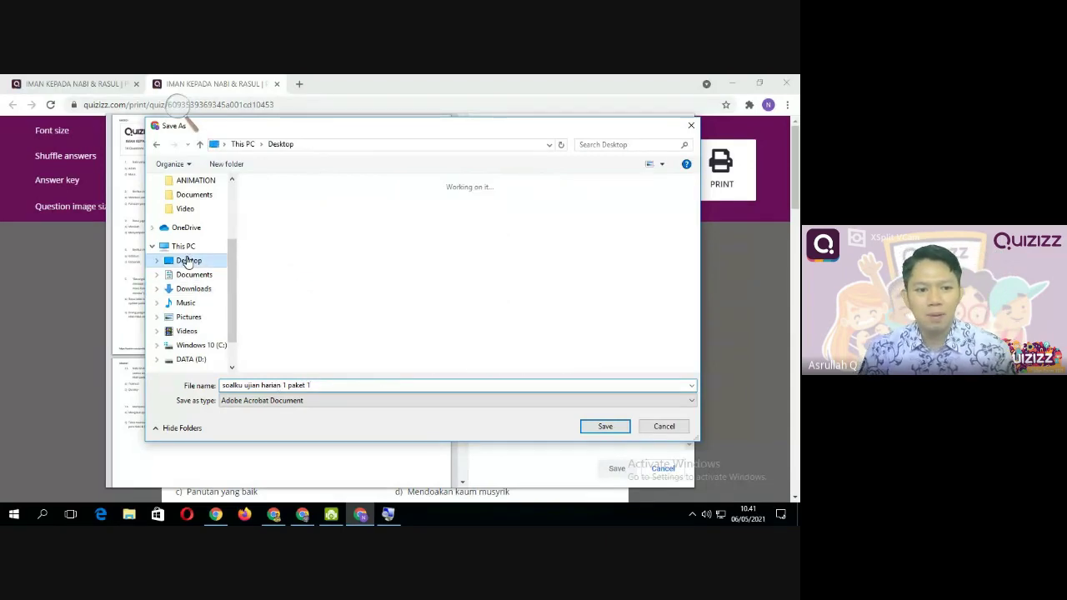
pyautogui.click(608, 426)
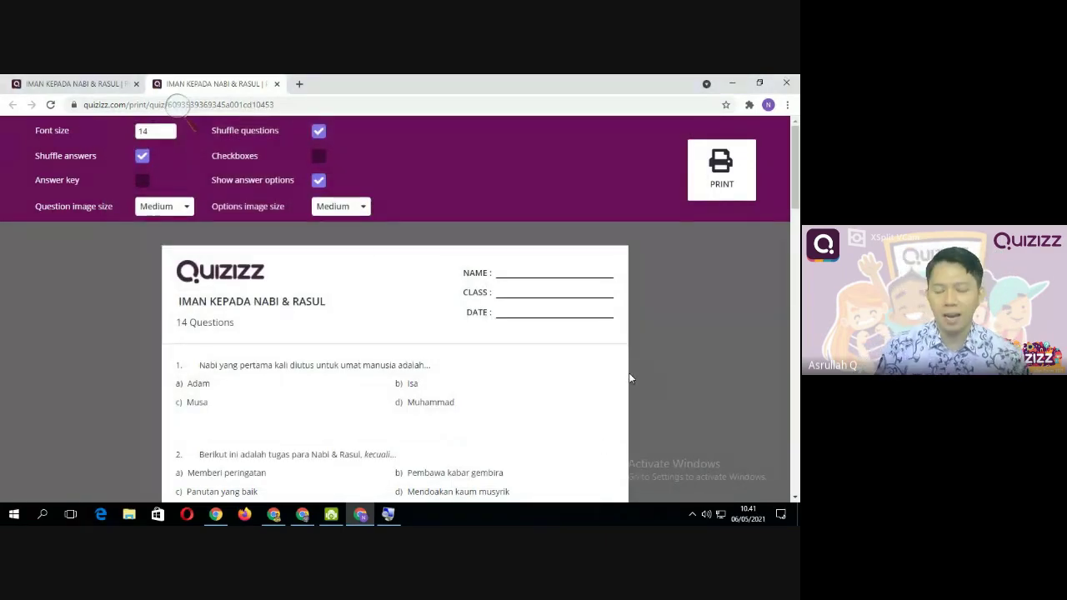
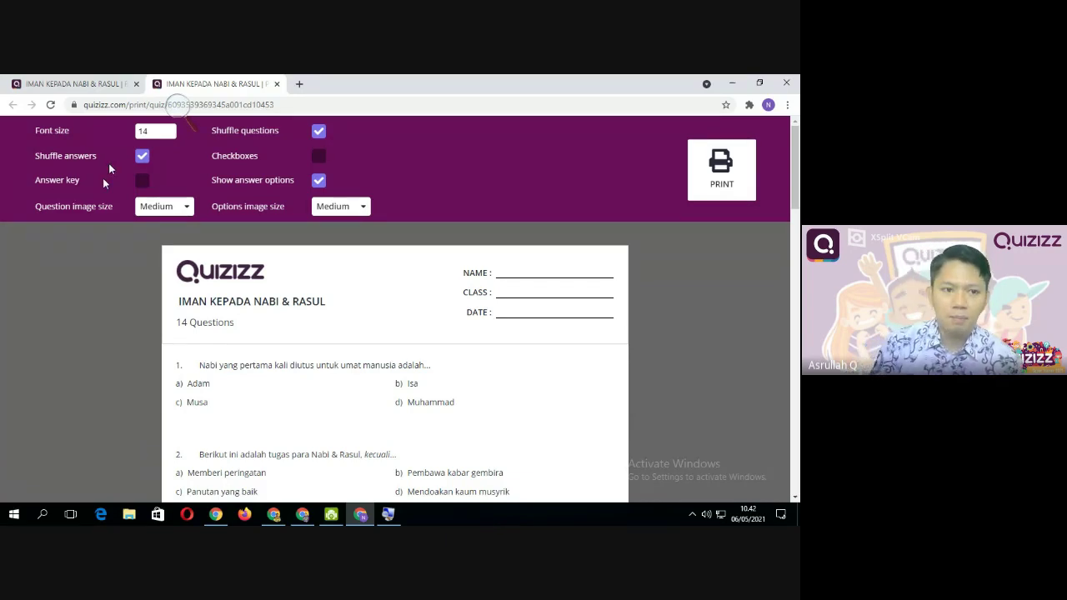
# Close the print tab and open the IMAN KEPADA NABI & RASUL quiz from Kuisku
pyautogui.click(277, 85)
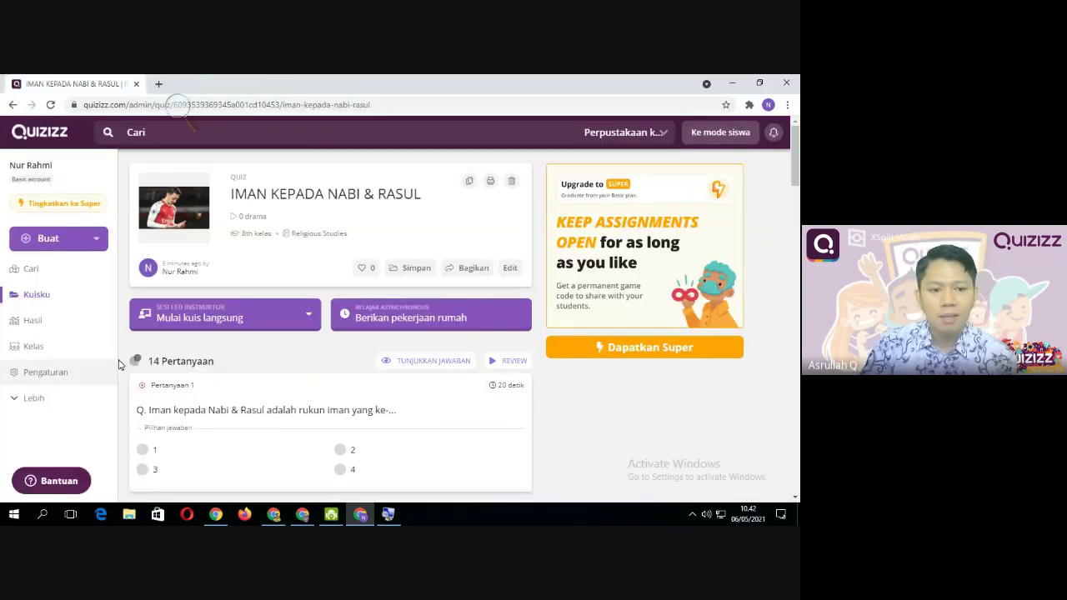
pyautogui.click(41, 298)
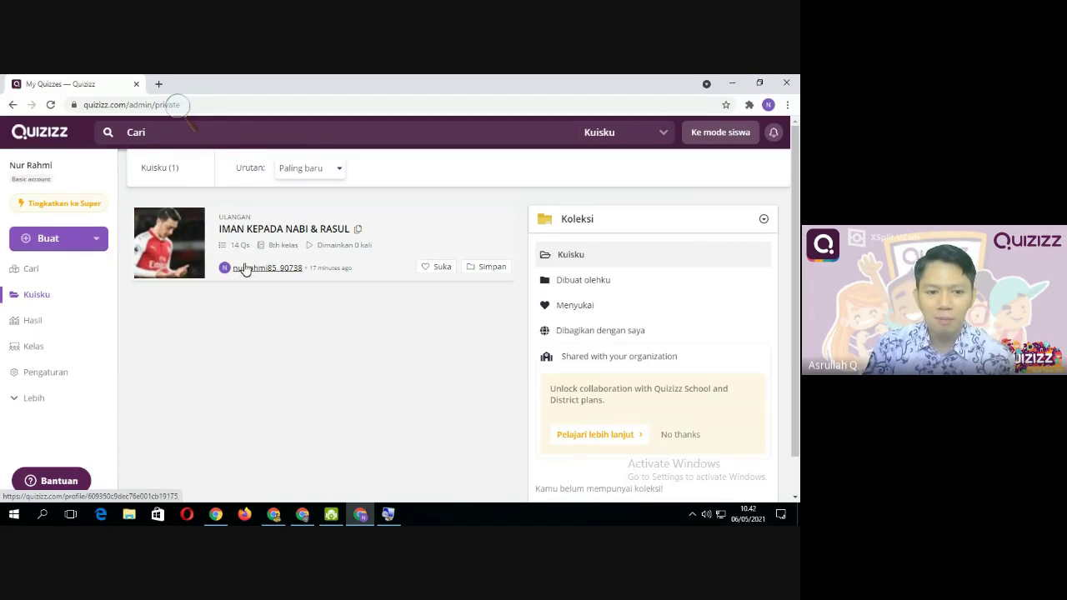
pyautogui.click(269, 234)
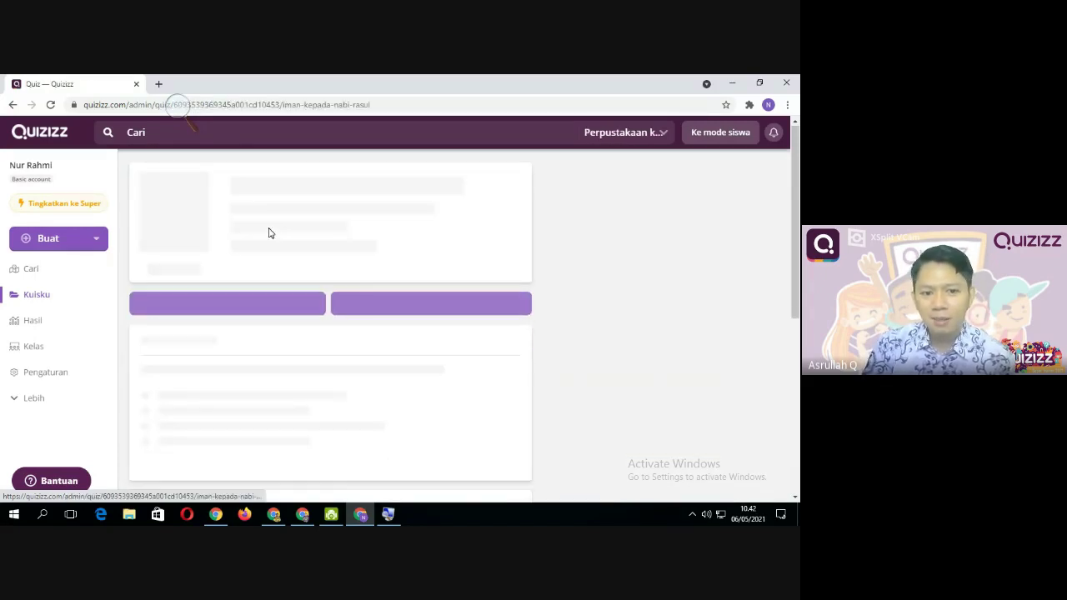
pyautogui.scroll(-3, 242, 299)
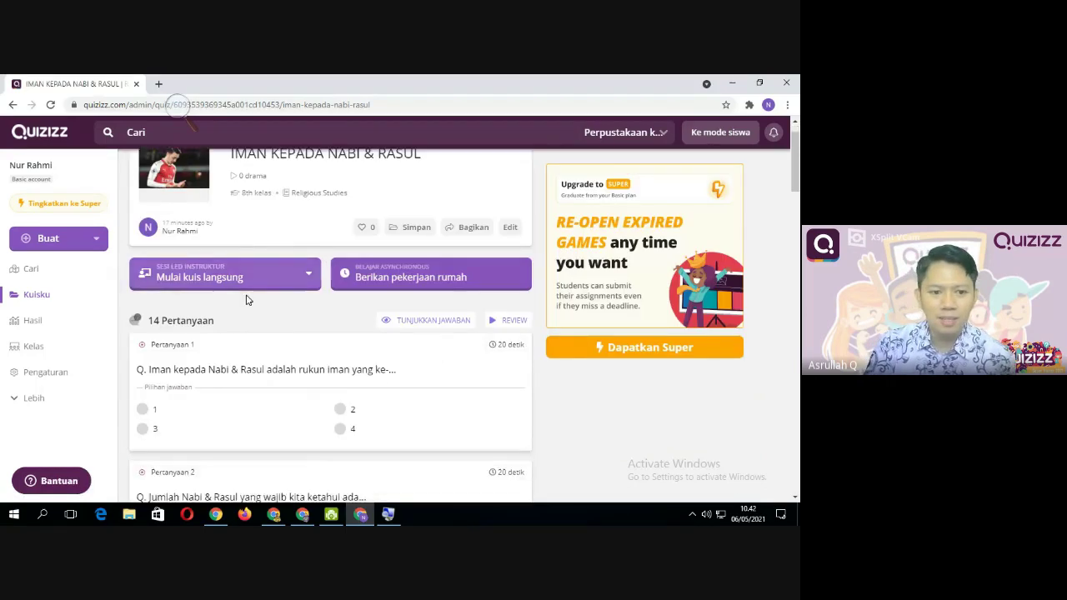
pyautogui.scroll(1, 389, 326)
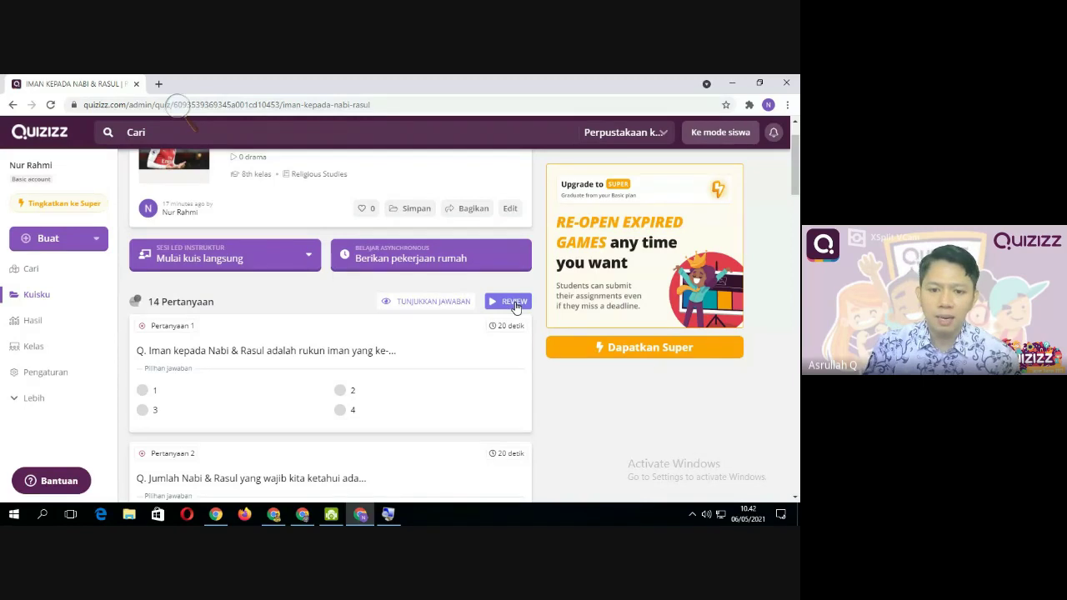
# Play a solo practice game, answering Bohong and then the third option, then close it
pyautogui.click(514, 303)
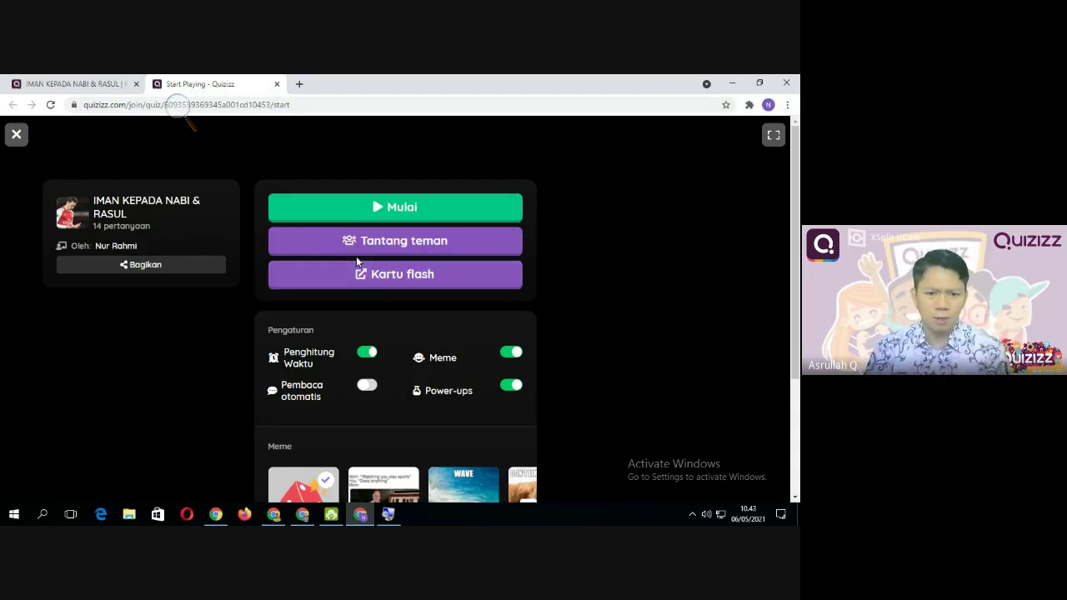
pyautogui.click(390, 208)
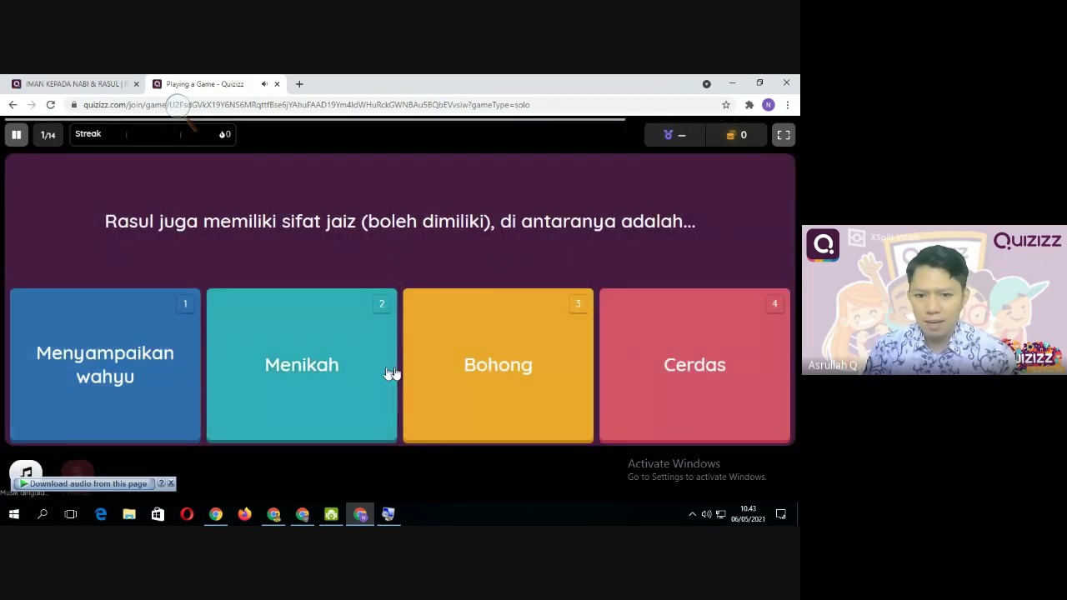
pyautogui.click(500, 364)
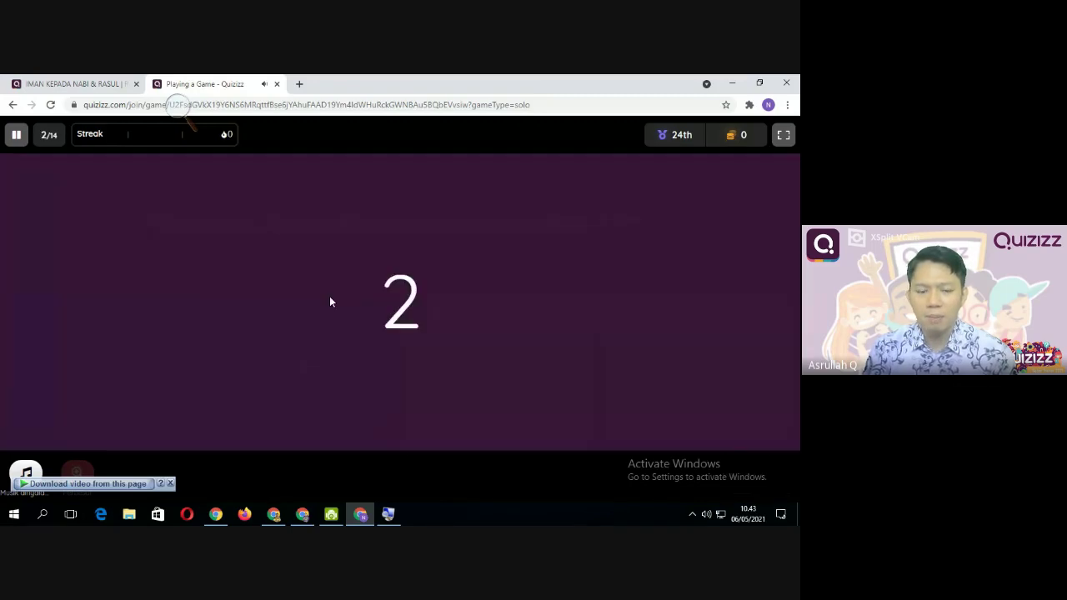
pyautogui.click(530, 369)
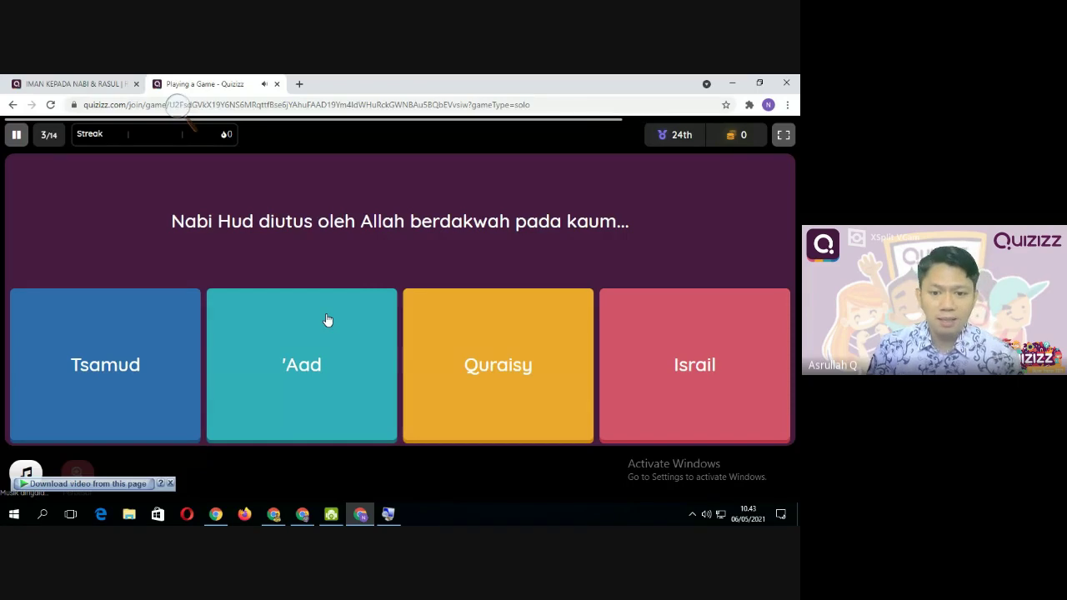
pyautogui.click(278, 85)
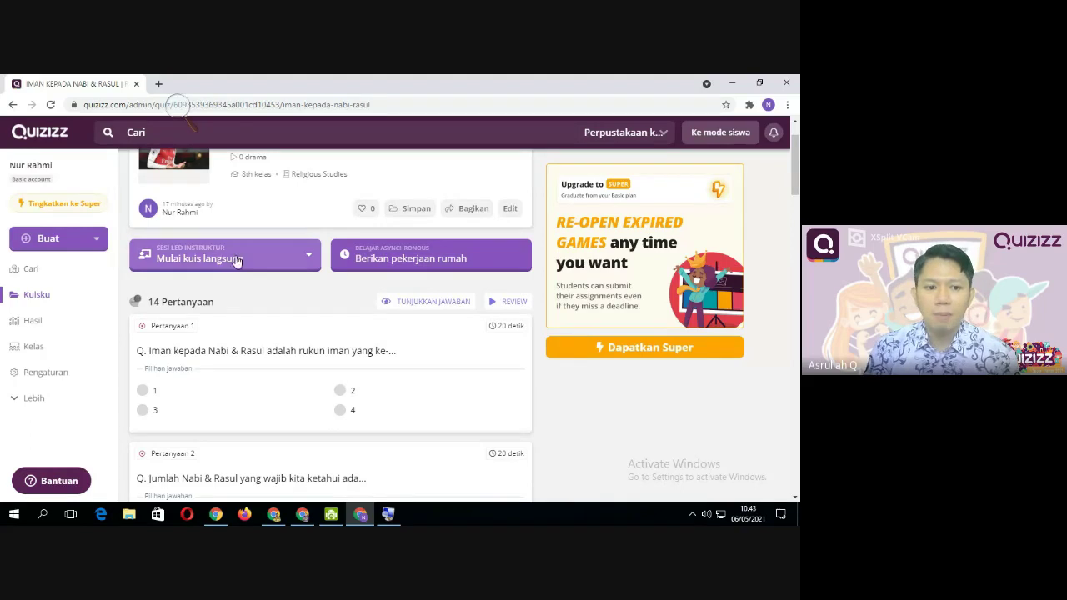
# Choose Klasik from the Mulai kuis langsung options for the quiz
pyautogui.click(194, 266)
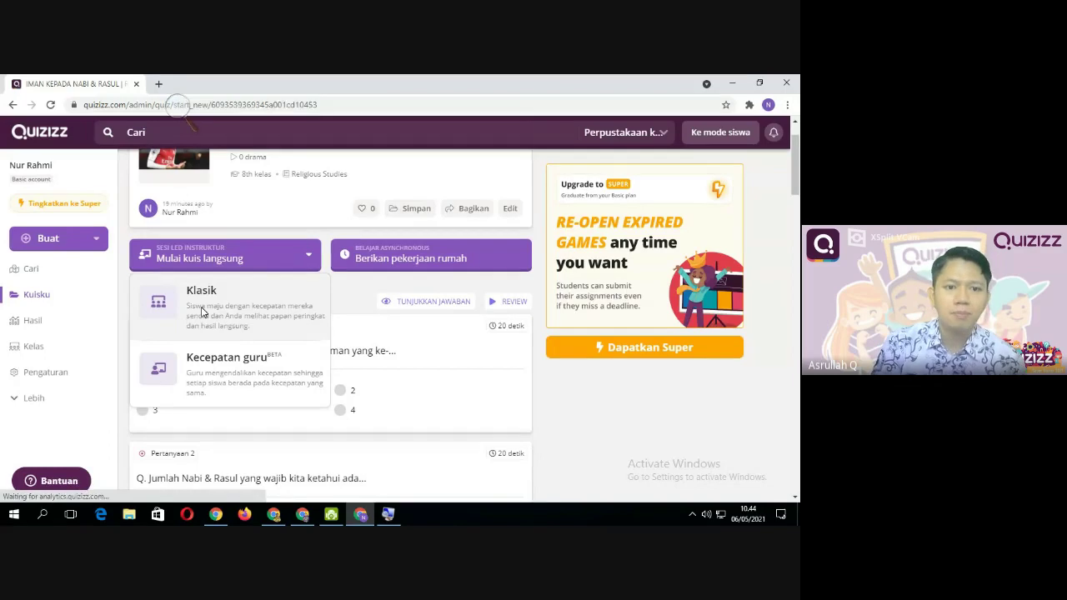
pyautogui.click(201, 311)
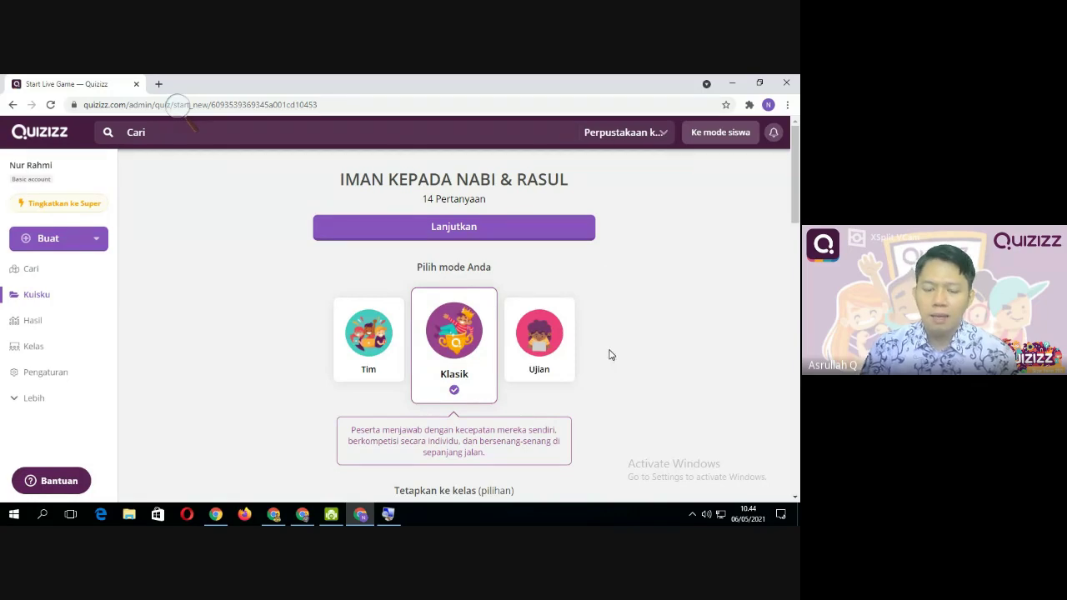
pyautogui.scroll(-1, 607, 364)
pyautogui.scroll(-1, 608, 368)
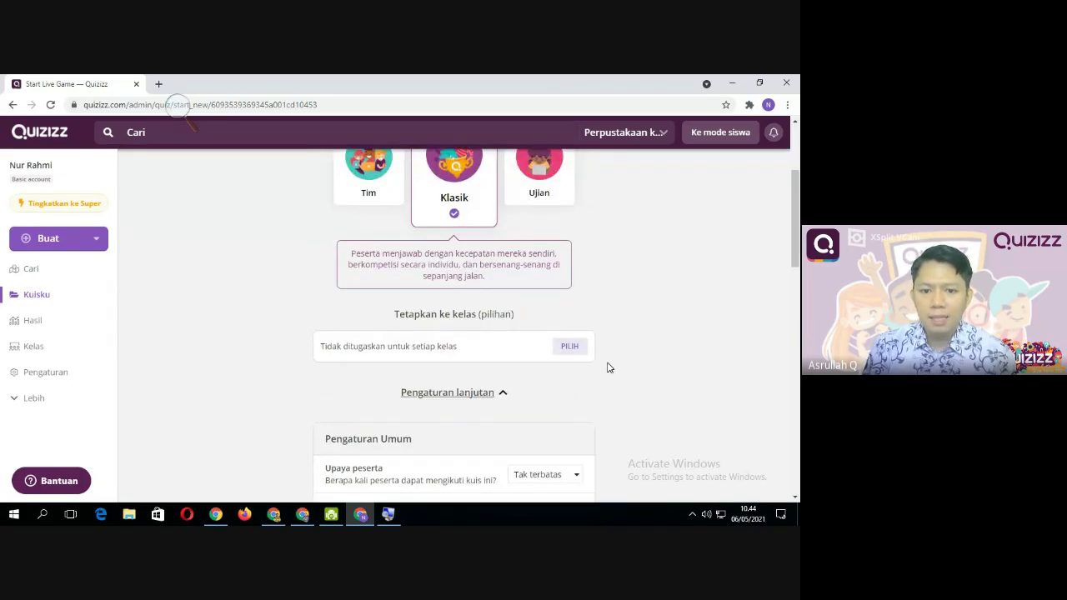
pyautogui.scroll(2, 607, 367)
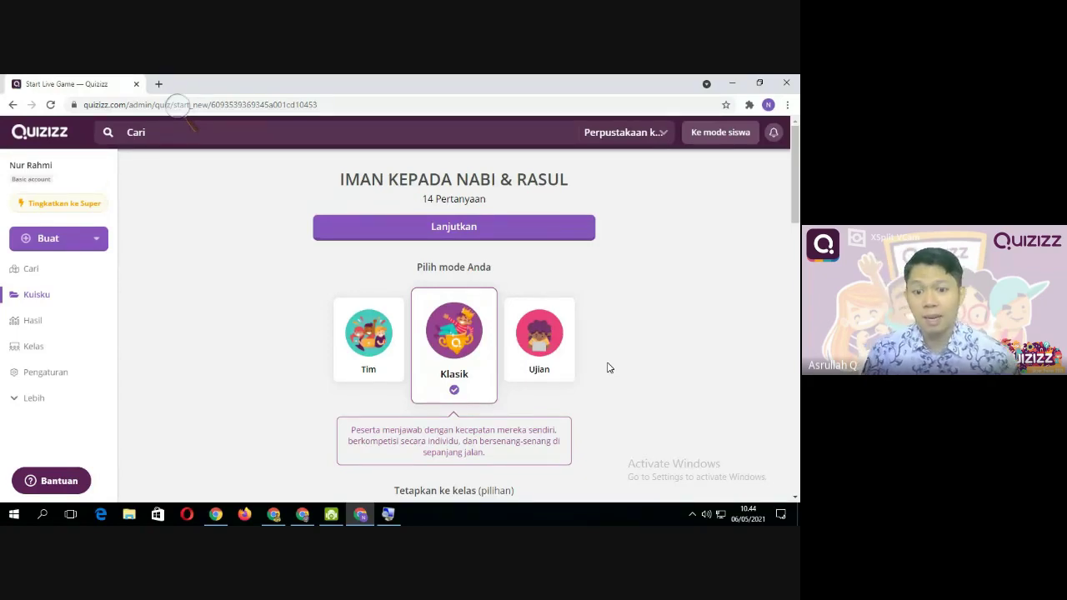
pyautogui.scroll(-1, 606, 368)
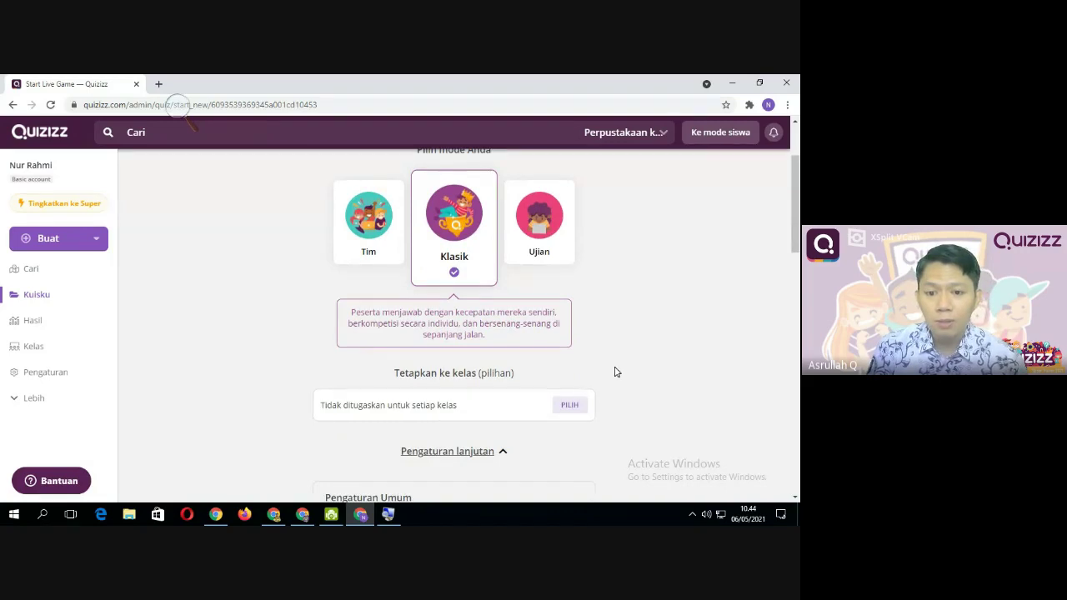
pyautogui.scroll(1, 608, 376)
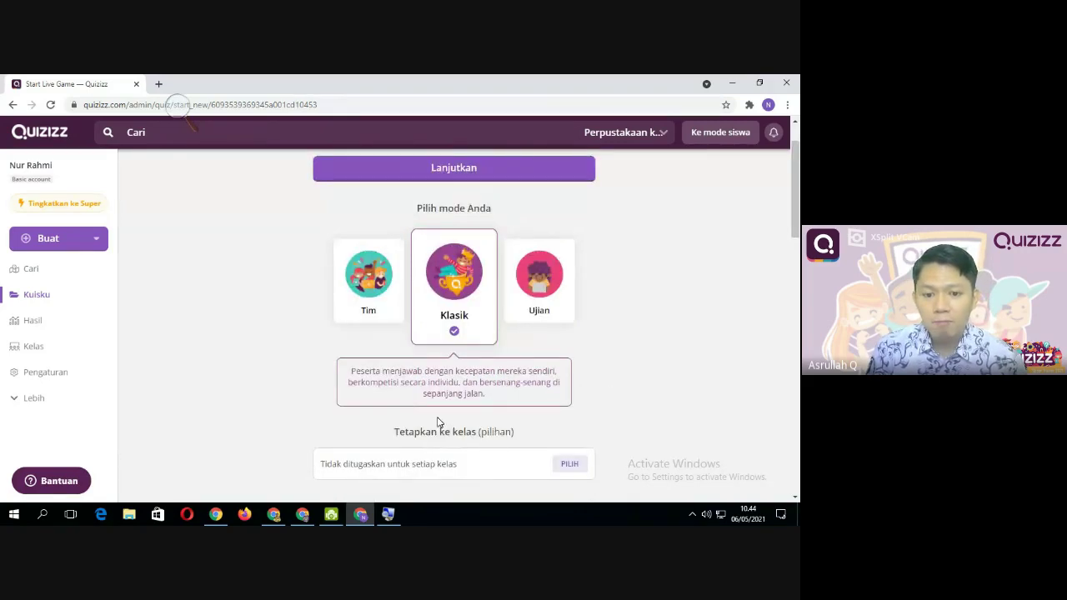
pyautogui.scroll(-1, 437, 423)
pyautogui.scroll(-3, 438, 423)
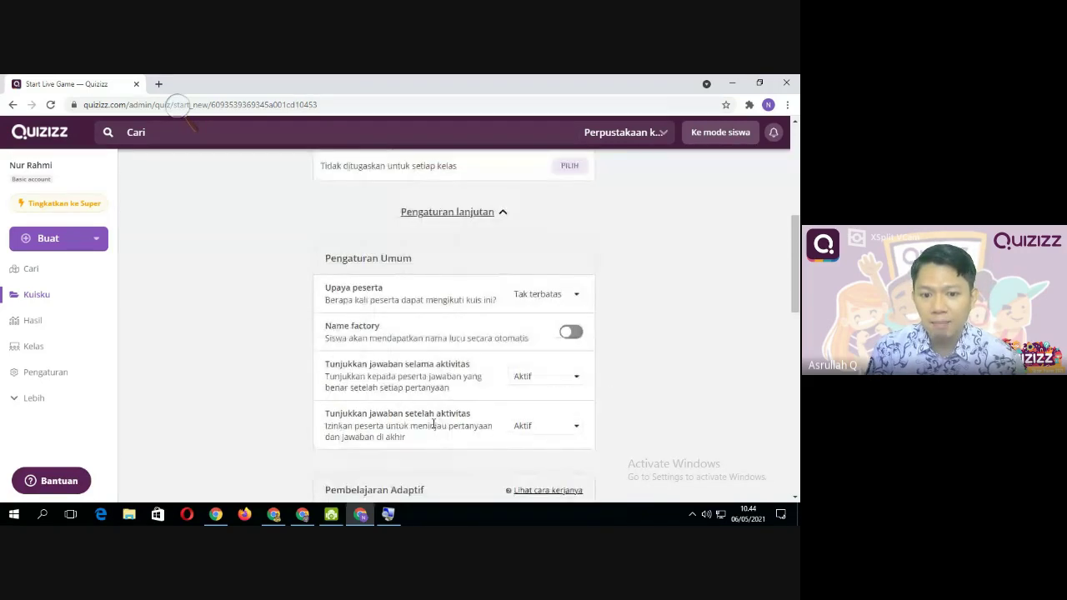
pyautogui.scroll(-2, 434, 426)
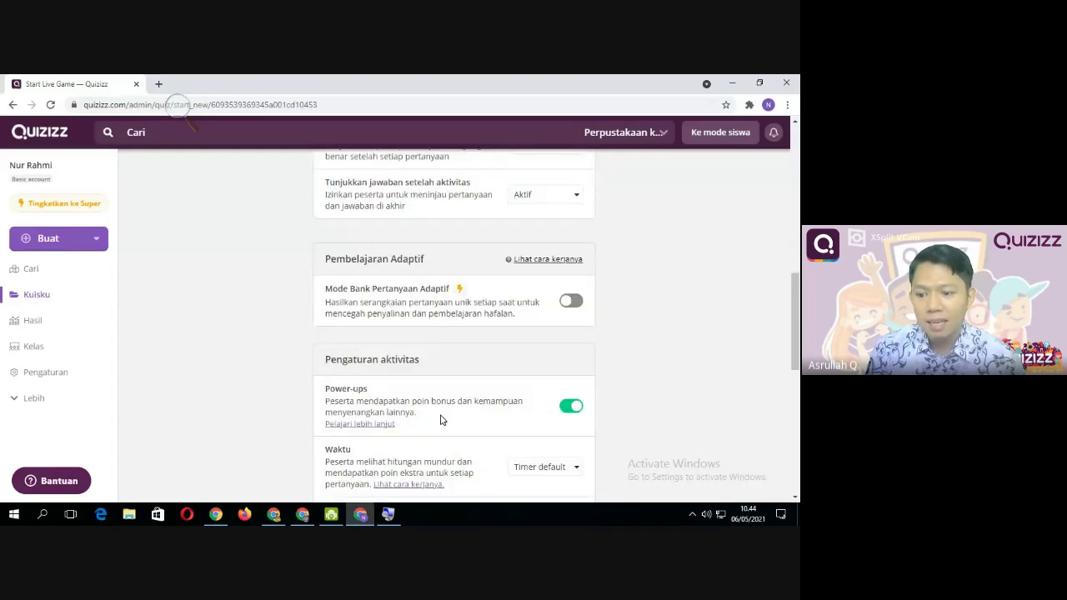
pyautogui.scroll(8, 465, 424)
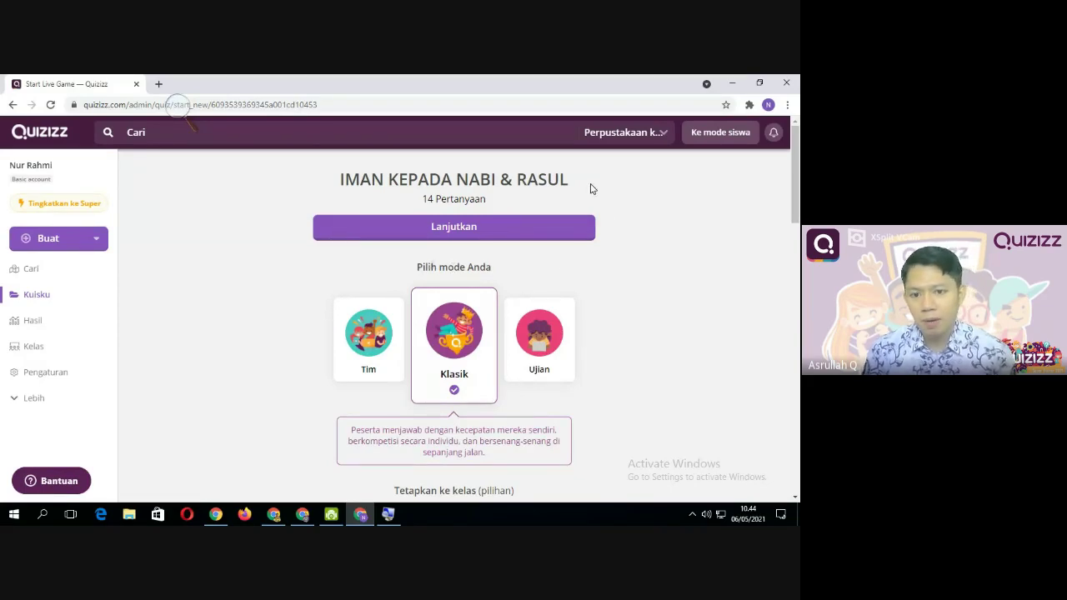
pyautogui.scroll(-2, 320, 315)
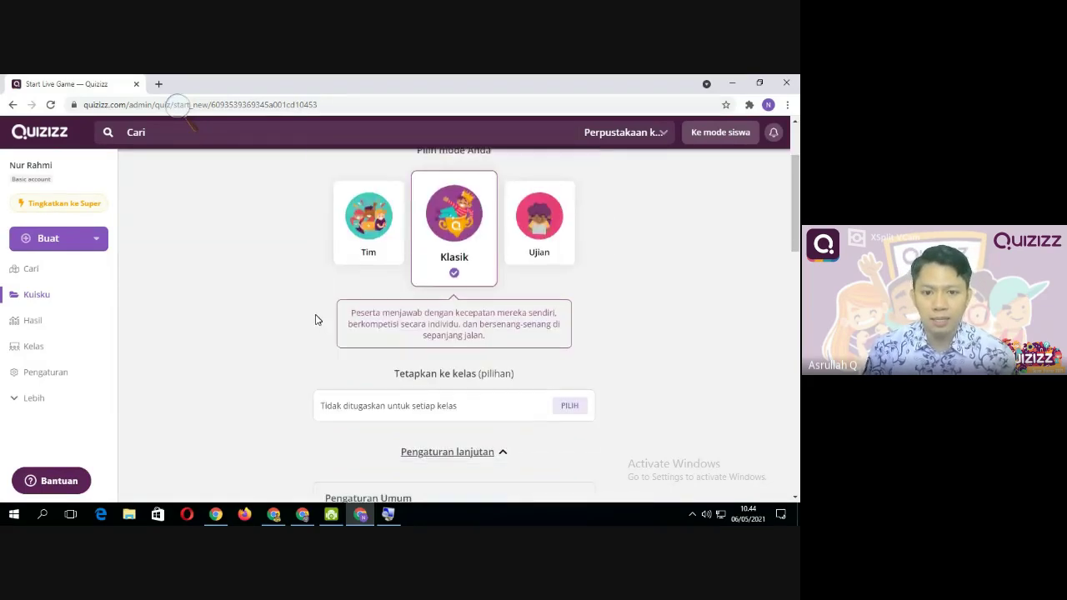
pyautogui.scroll(1, 317, 317)
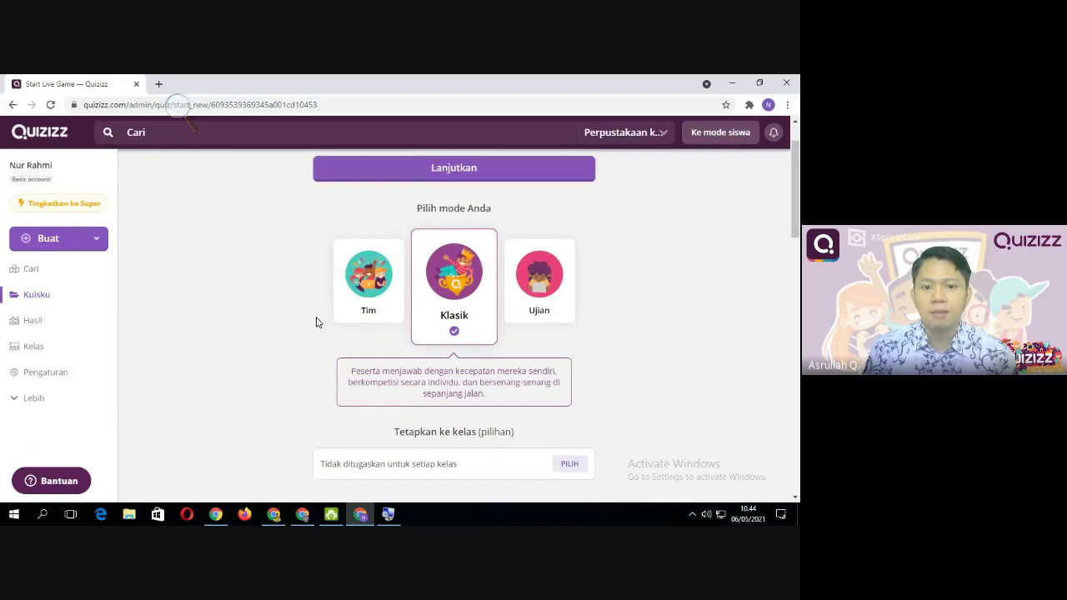
pyautogui.click(384, 299)
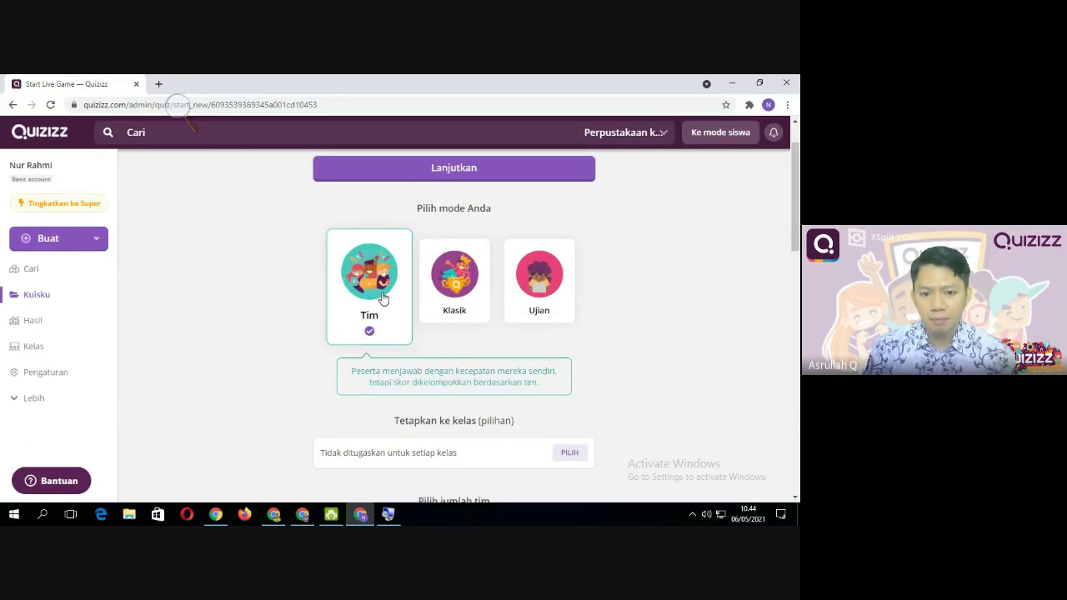
pyautogui.click(460, 295)
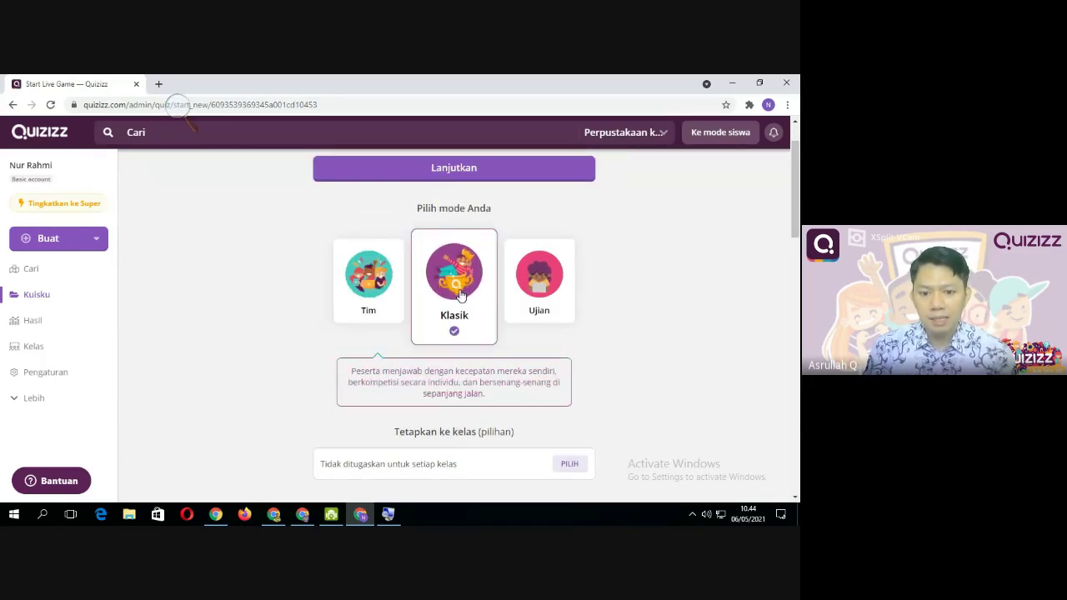
pyautogui.click(555, 302)
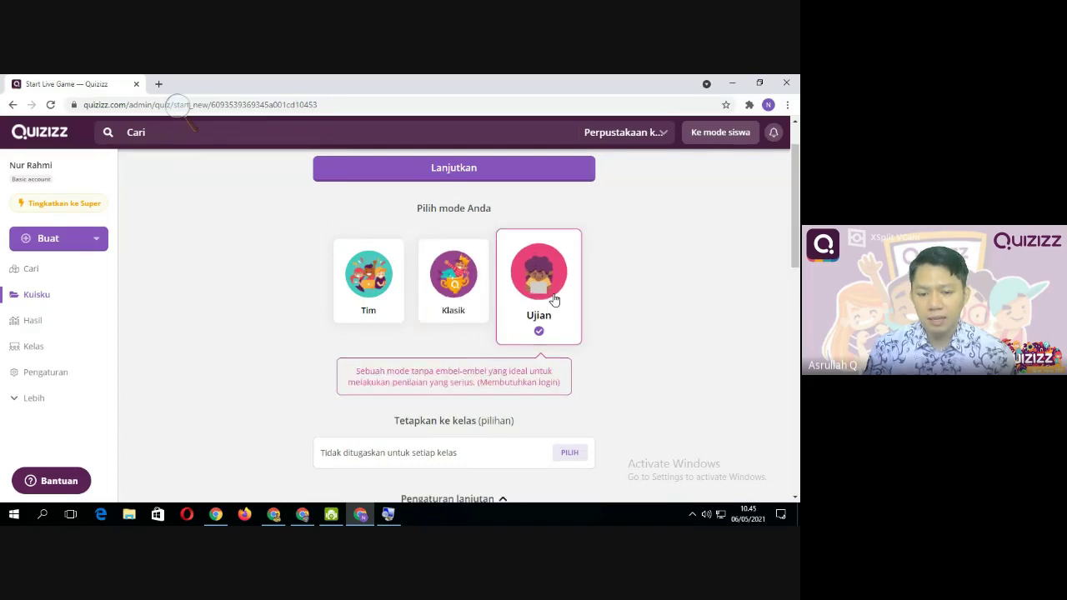
pyautogui.click(353, 303)
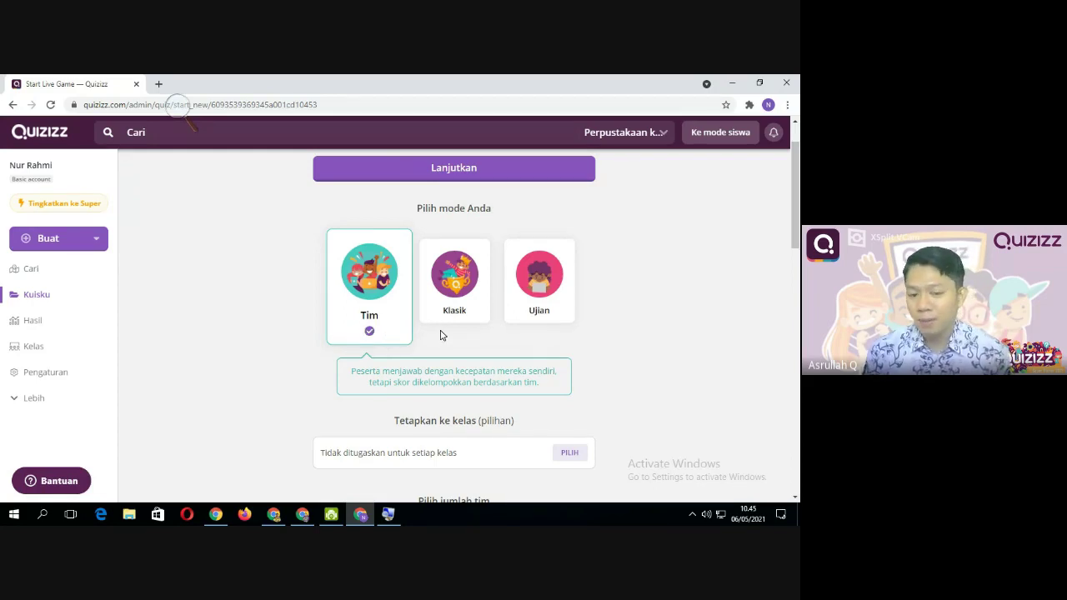
pyautogui.click(467, 316)
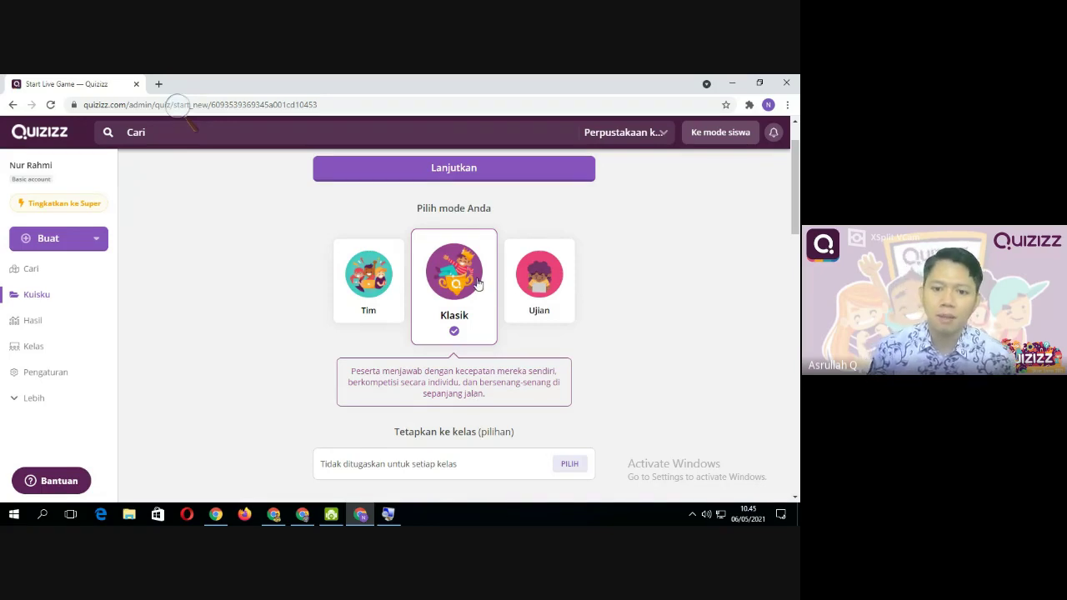
pyautogui.click(567, 305)
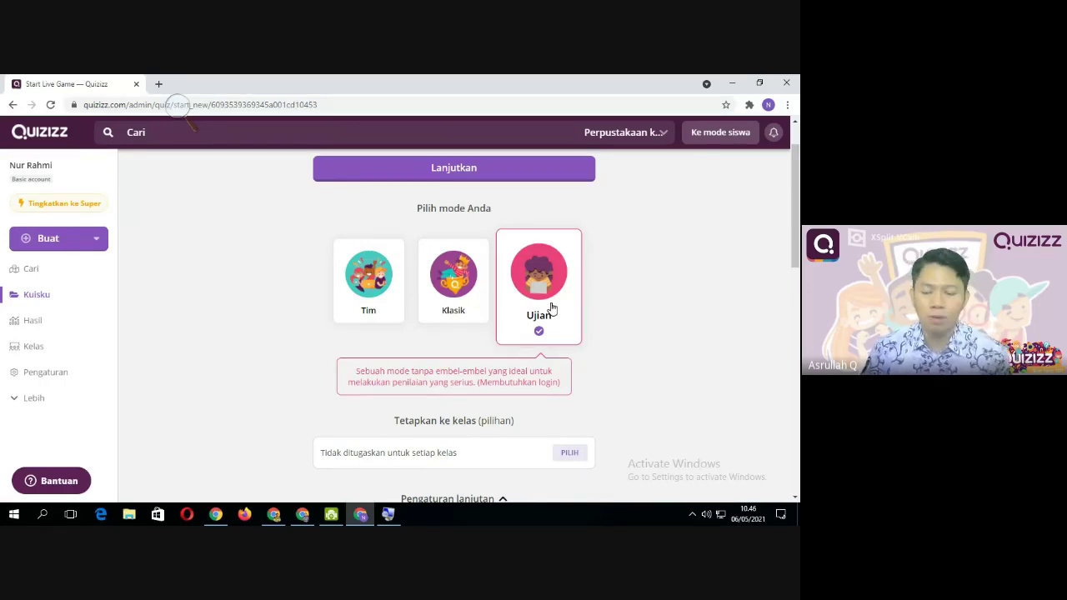
pyautogui.scroll(-2, 434, 338)
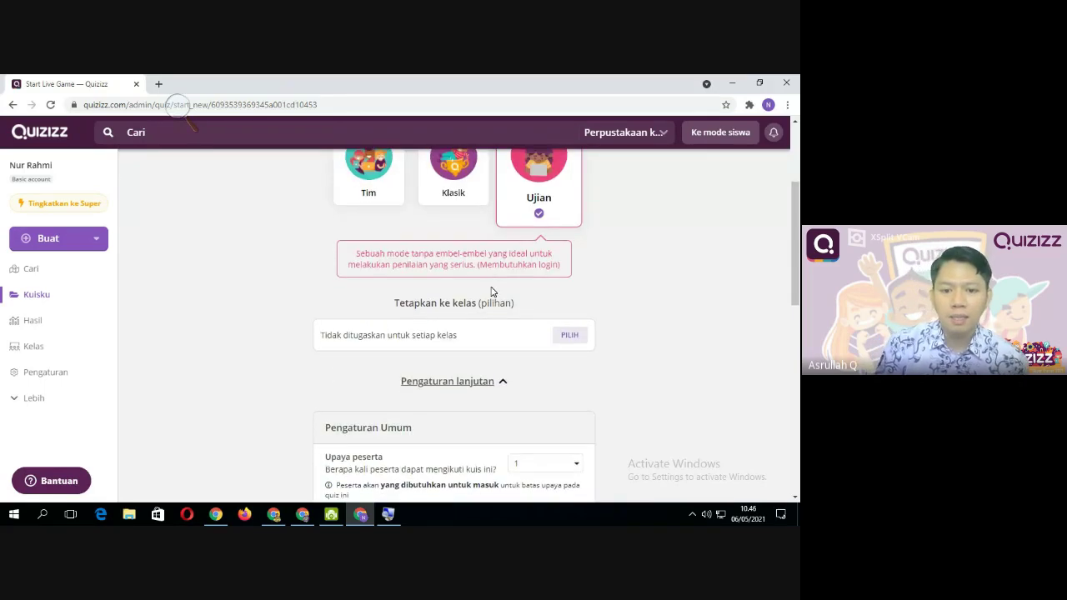
pyautogui.scroll(1, 484, 296)
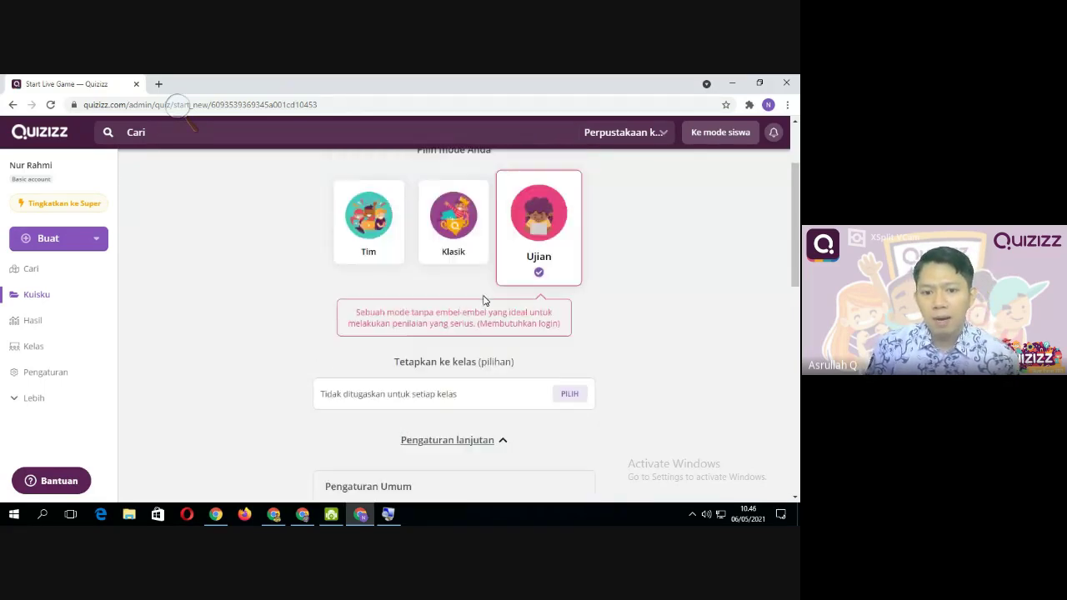
pyautogui.click(458, 239)
pyautogui.scroll(-2, 471, 292)
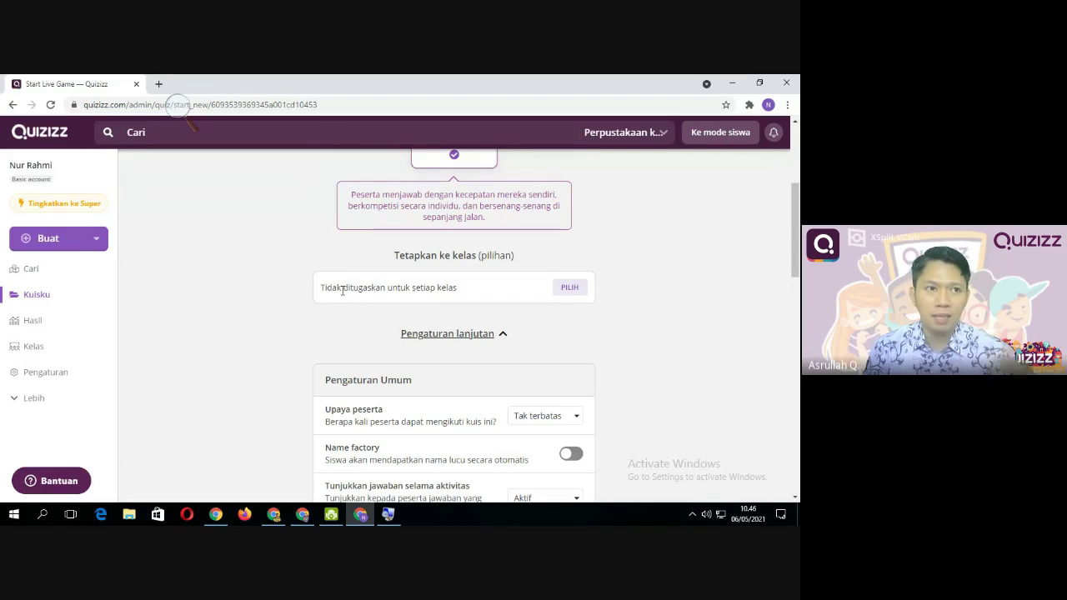
pyautogui.click(556, 291)
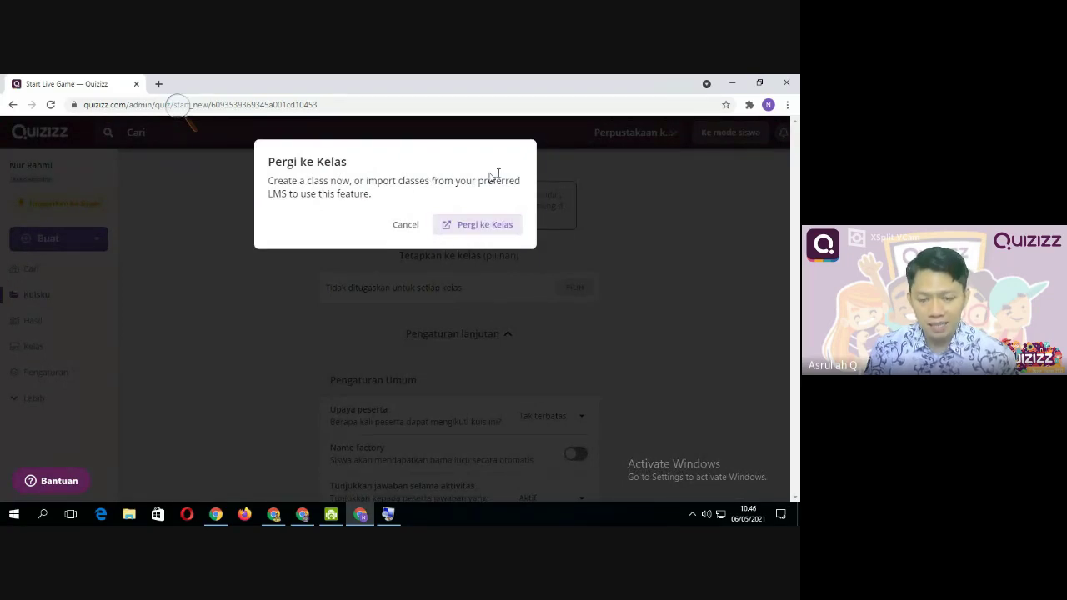
pyautogui.click(406, 225)
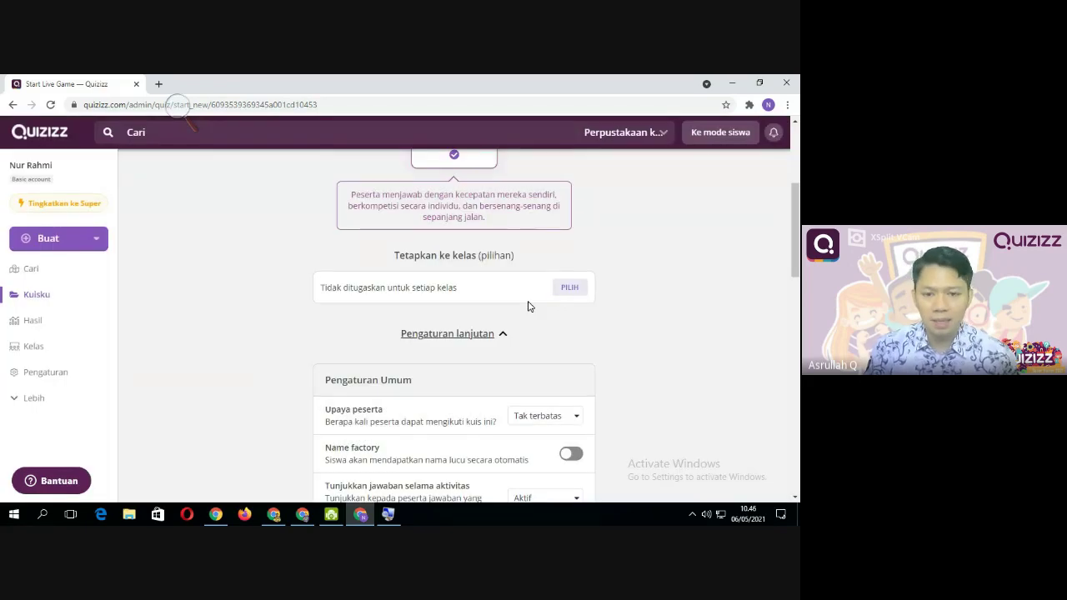
pyautogui.scroll(-2, 529, 305)
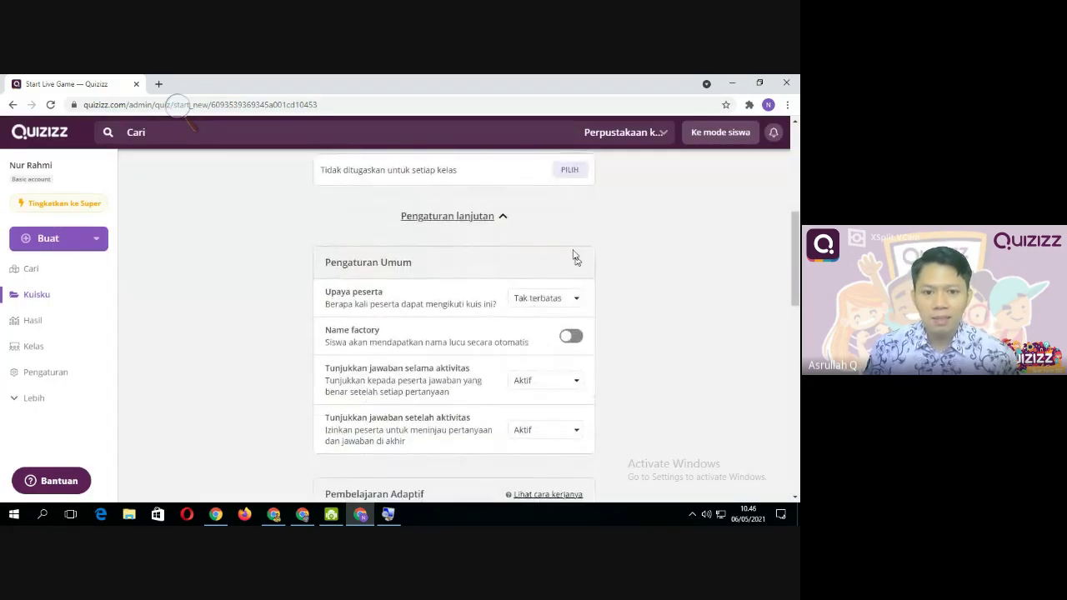
pyautogui.scroll(-1, 302, 296)
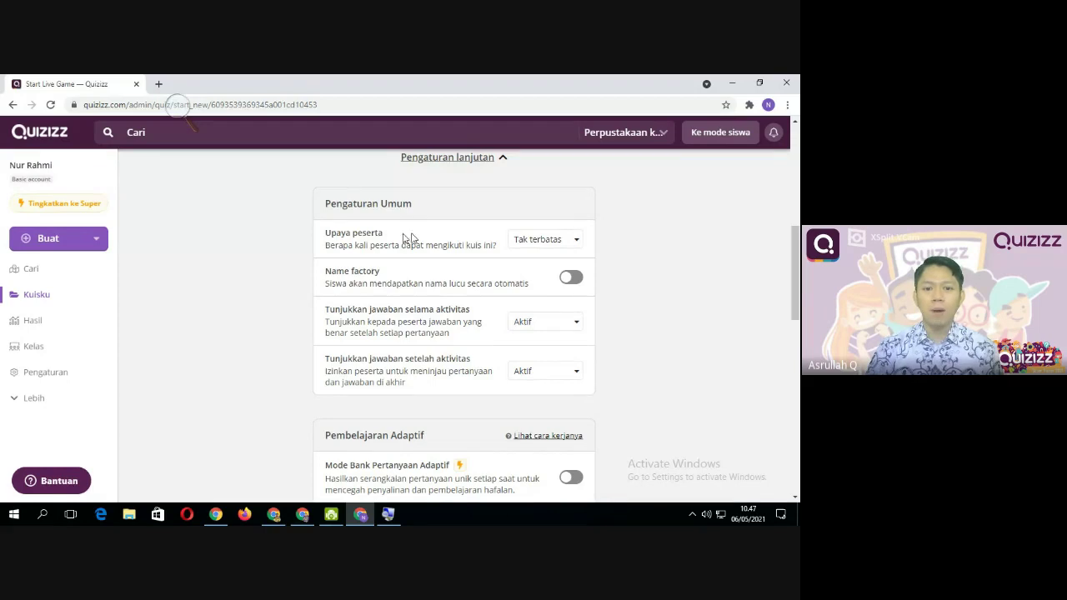
pyautogui.click(557, 239)
pyautogui.click(542, 260)
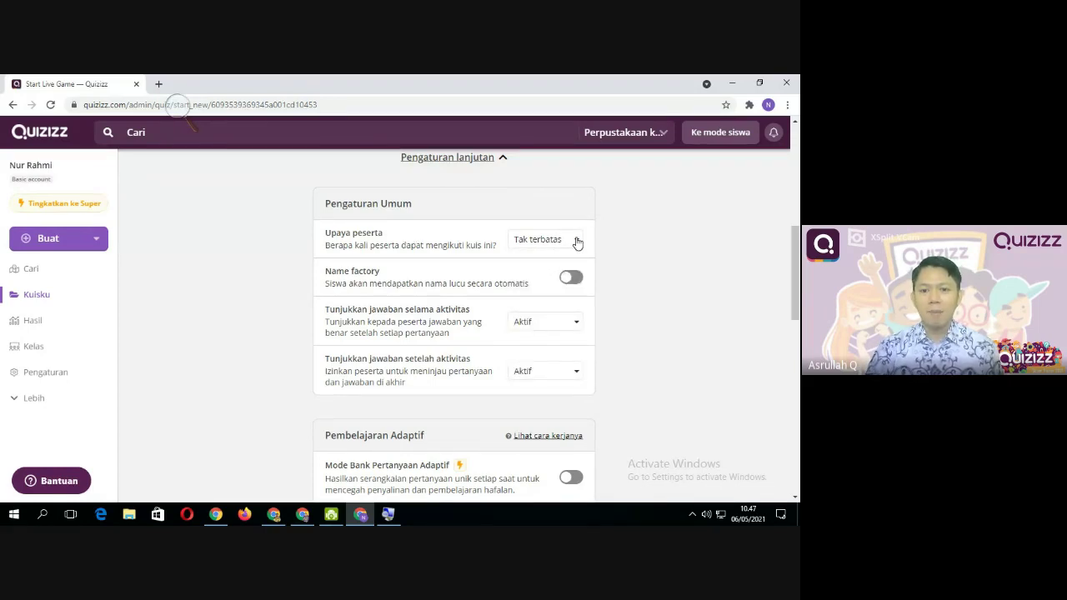
pyautogui.click(575, 240)
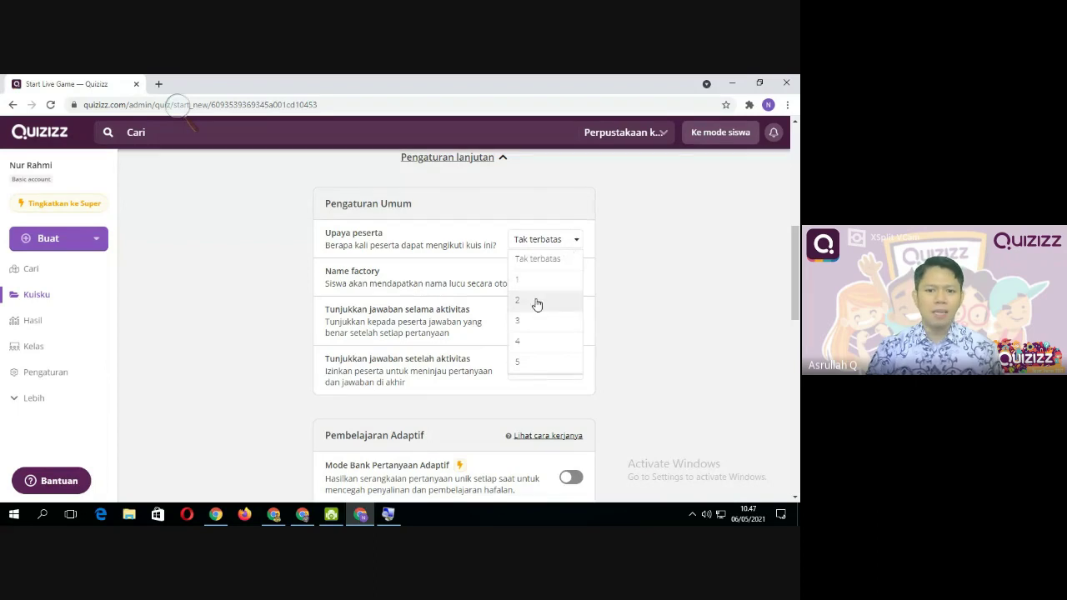
pyautogui.click(539, 300)
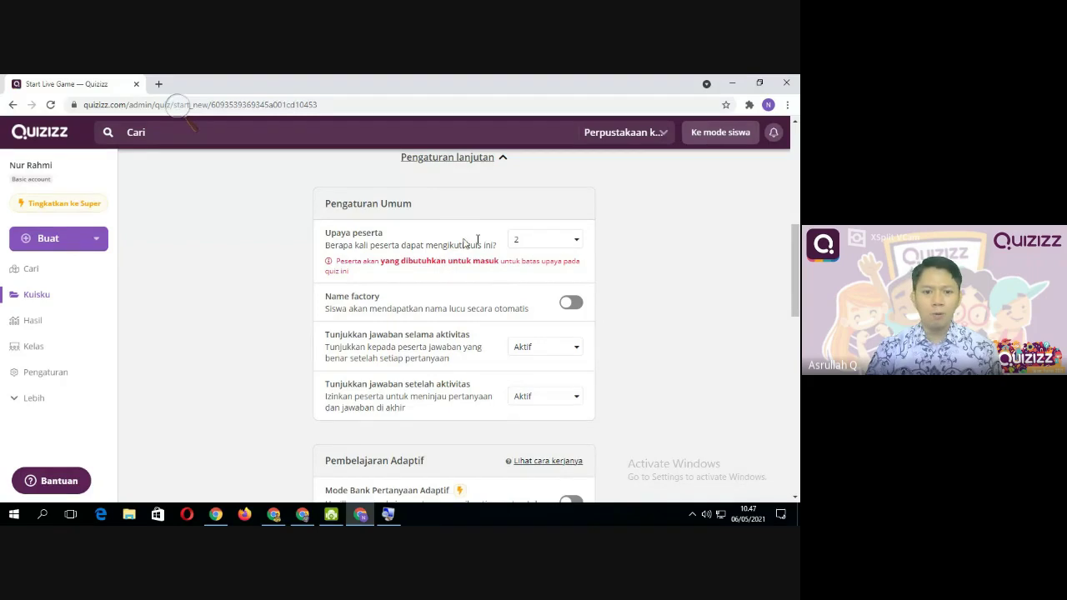
pyautogui.click(575, 240)
pyautogui.click(549, 266)
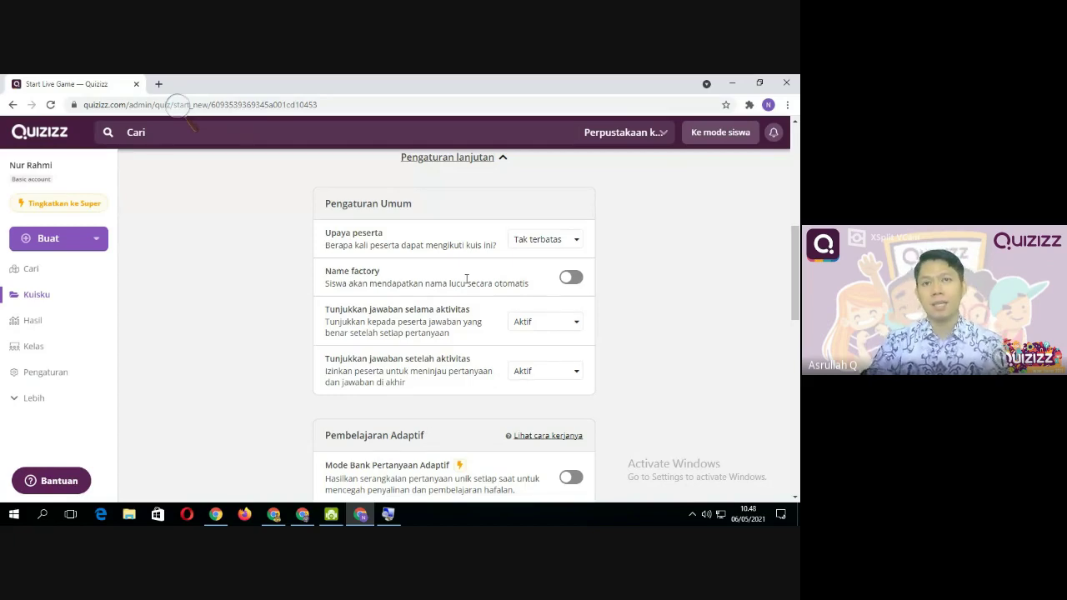
pyautogui.click(573, 279)
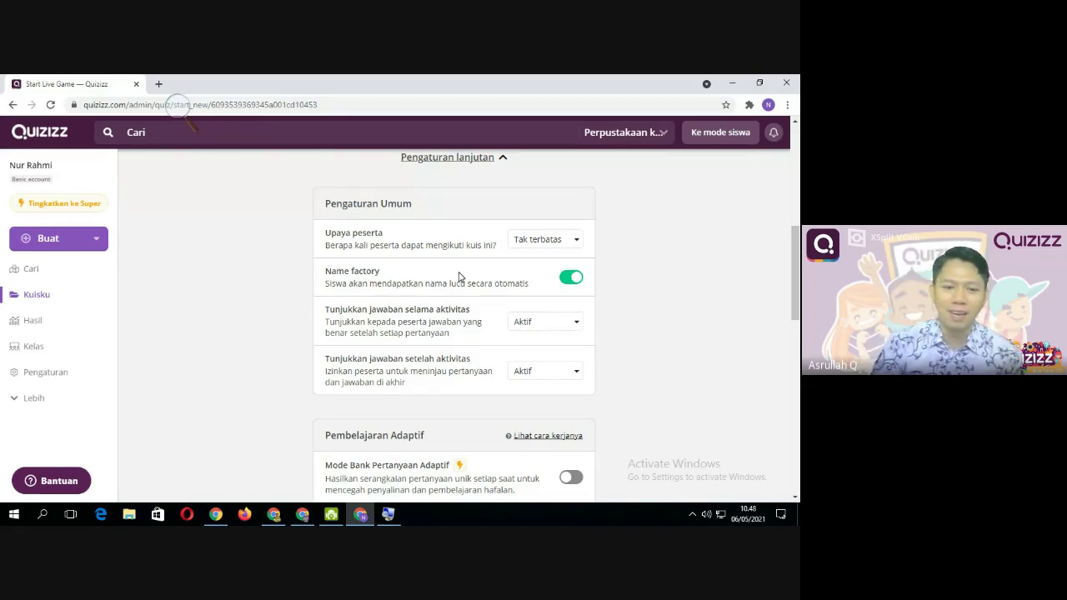
pyautogui.click(569, 279)
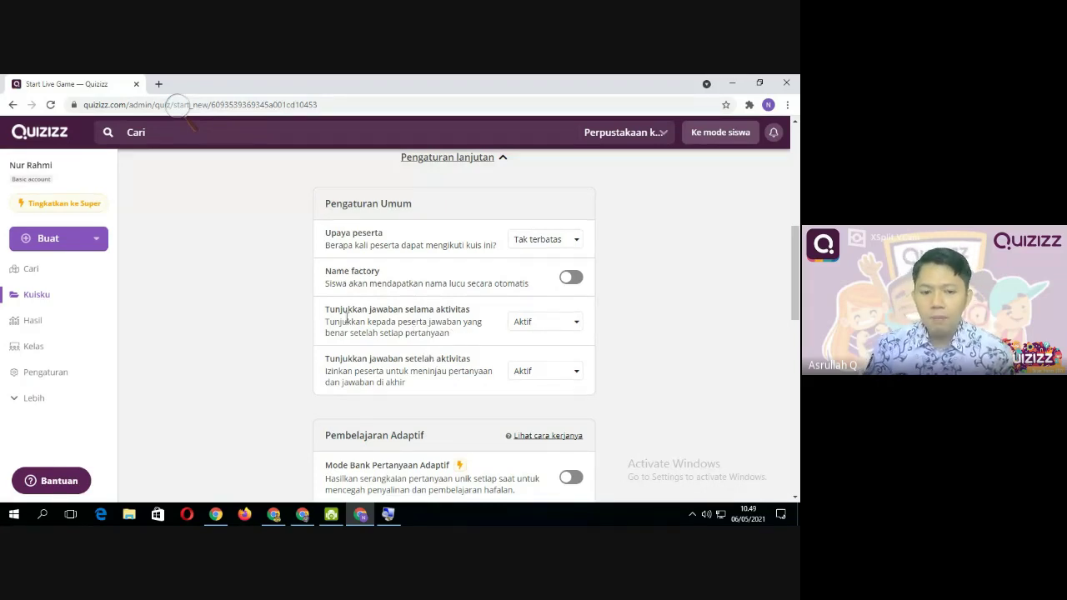
# Set Tunjukkan jawaban selama aktivitas to Mati
pyautogui.click(577, 325)
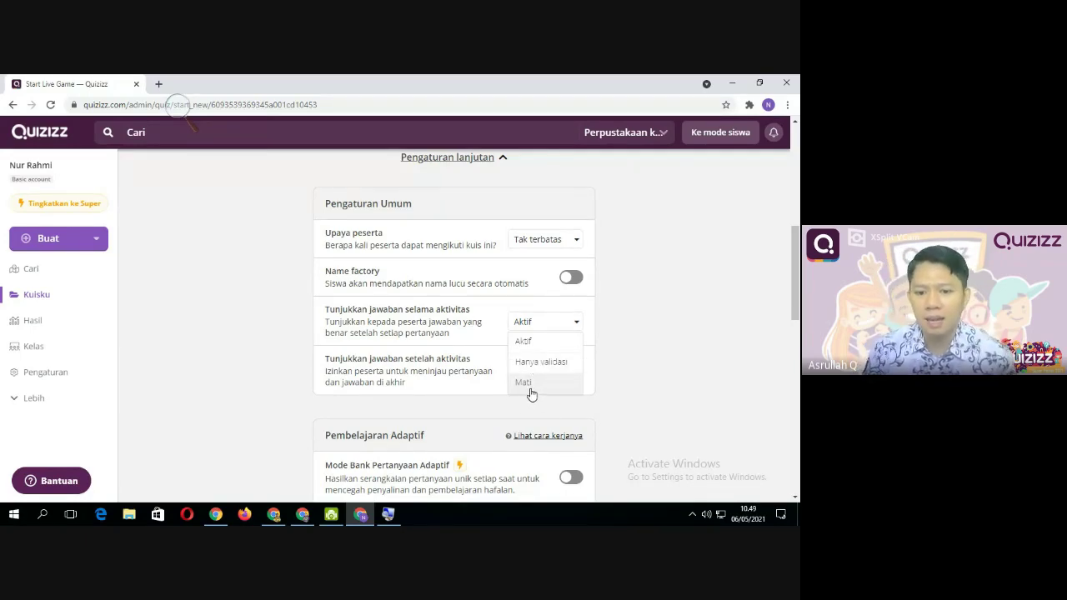
pyautogui.click(537, 383)
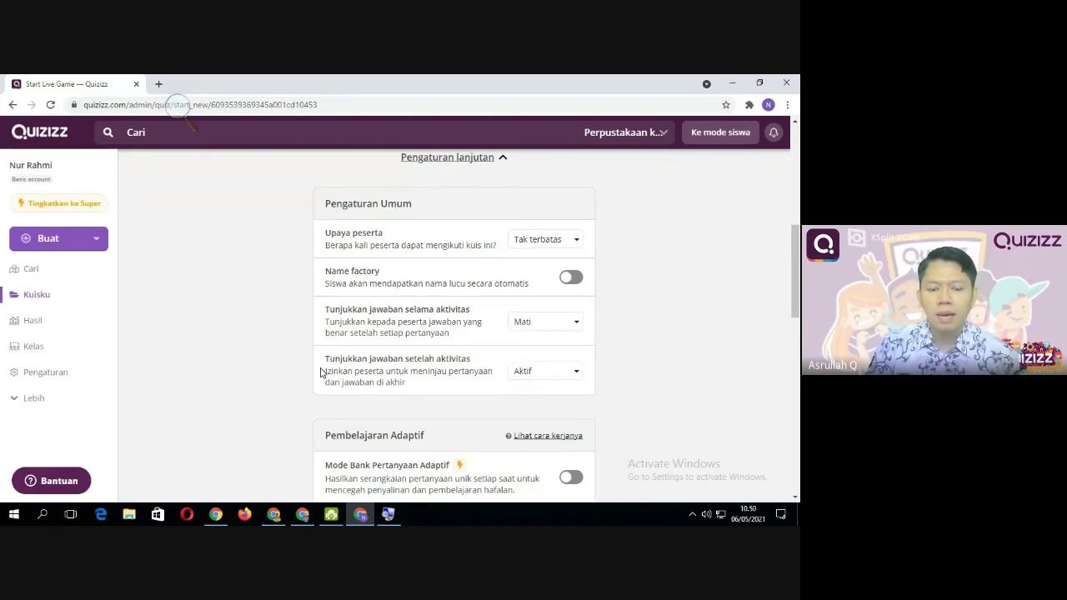
pyautogui.scroll(-1, 324, 375)
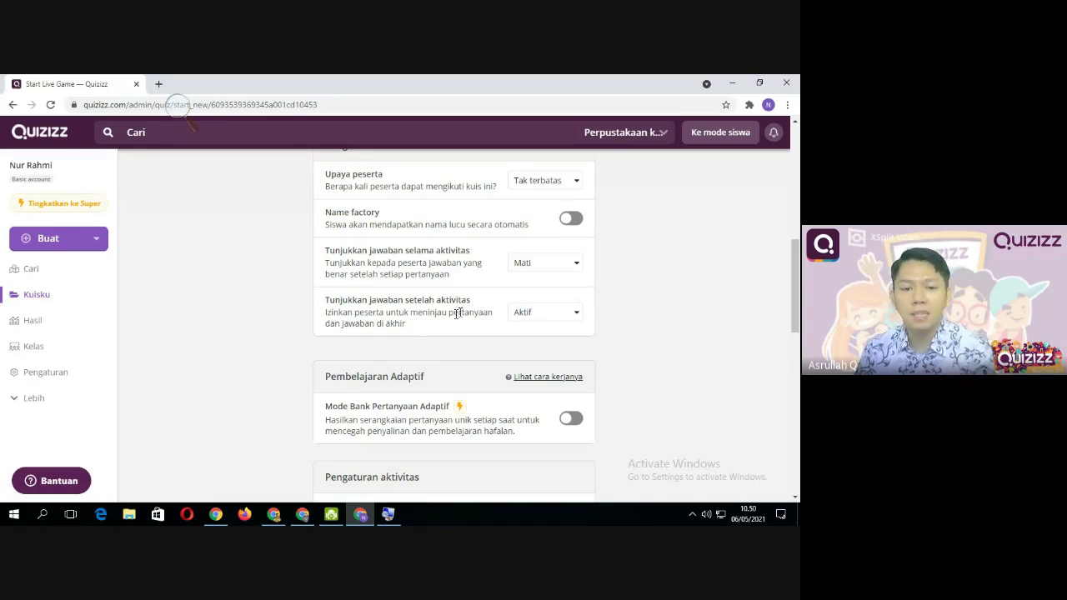
pyautogui.scroll(-1, 424, 310)
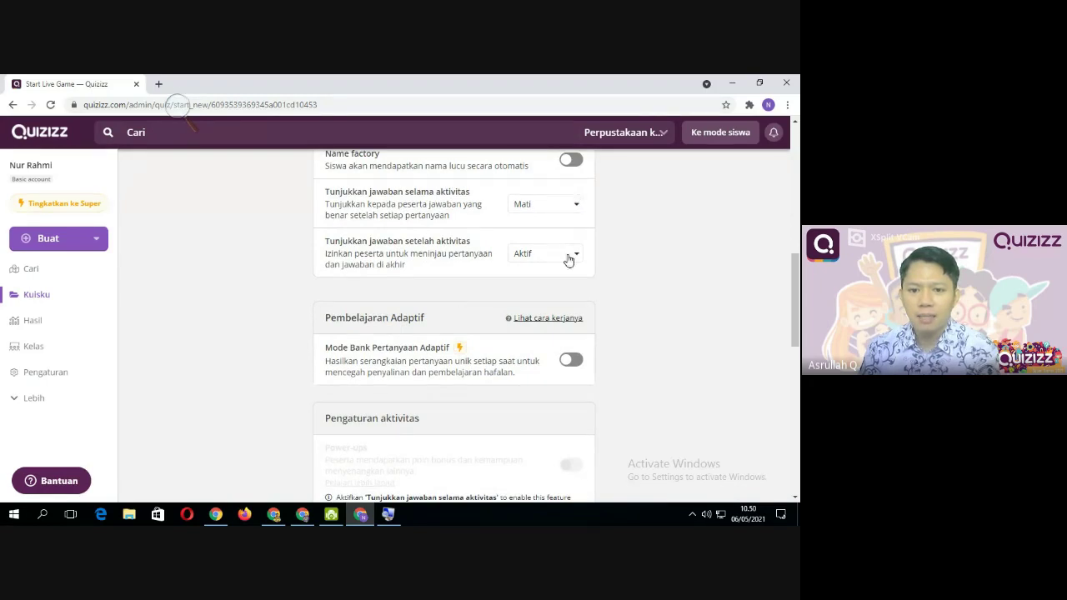
pyautogui.click(572, 259)
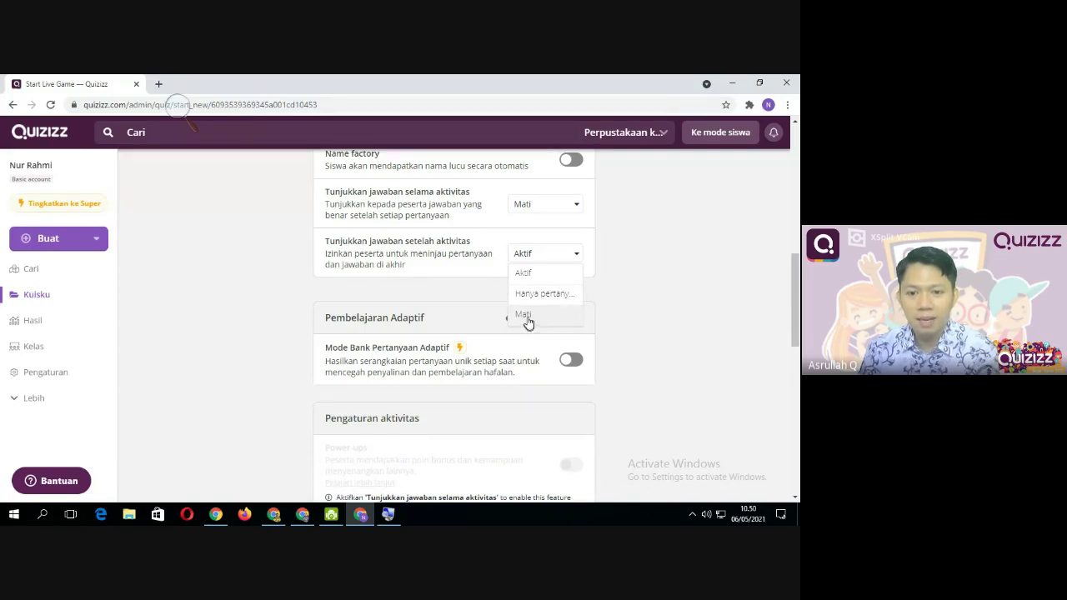
pyautogui.click(532, 275)
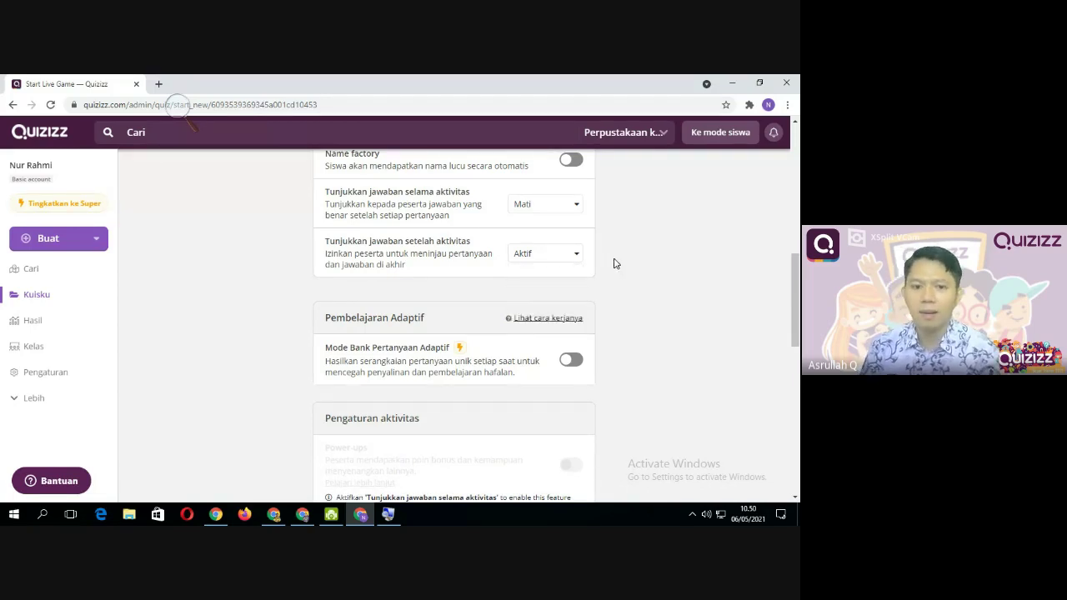
pyautogui.scroll(-2, 531, 302)
pyautogui.scroll(2, 385, 357)
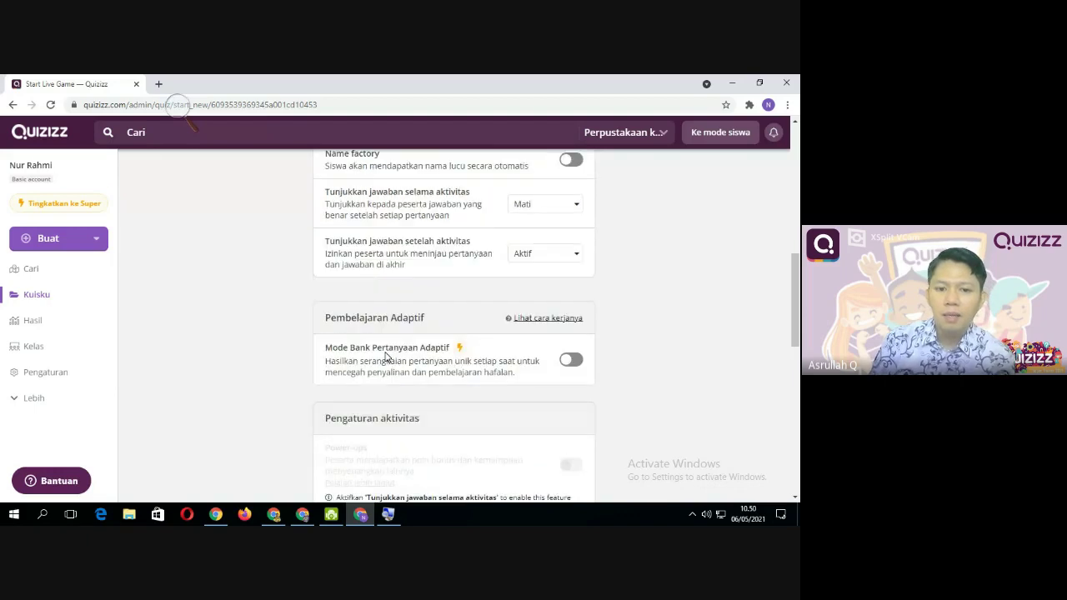
pyautogui.scroll(-2, 367, 334)
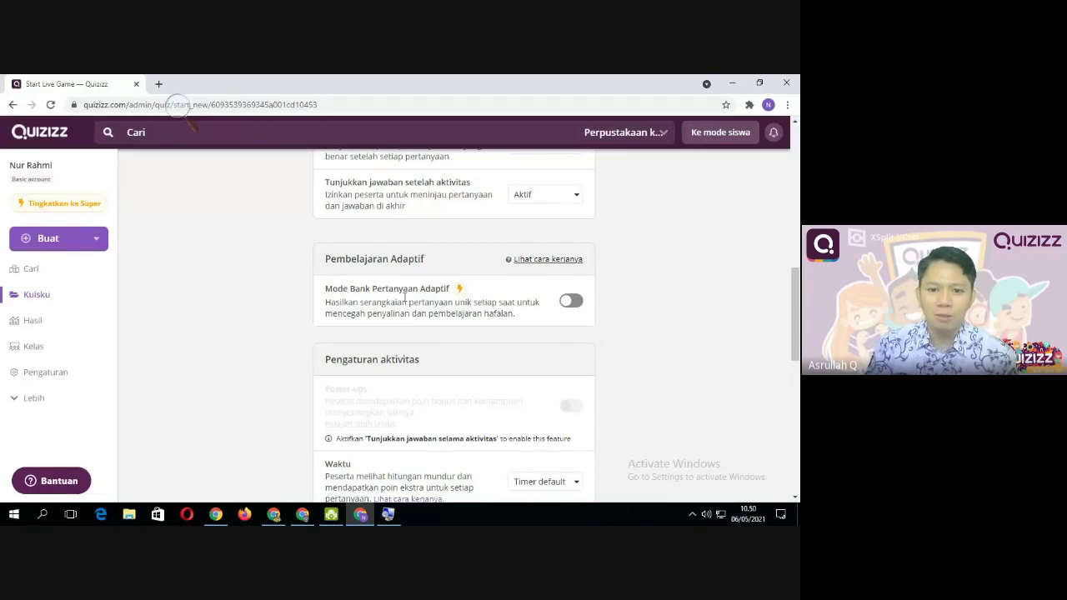
pyautogui.scroll(-1, 417, 300)
pyautogui.scroll(1, 431, 302)
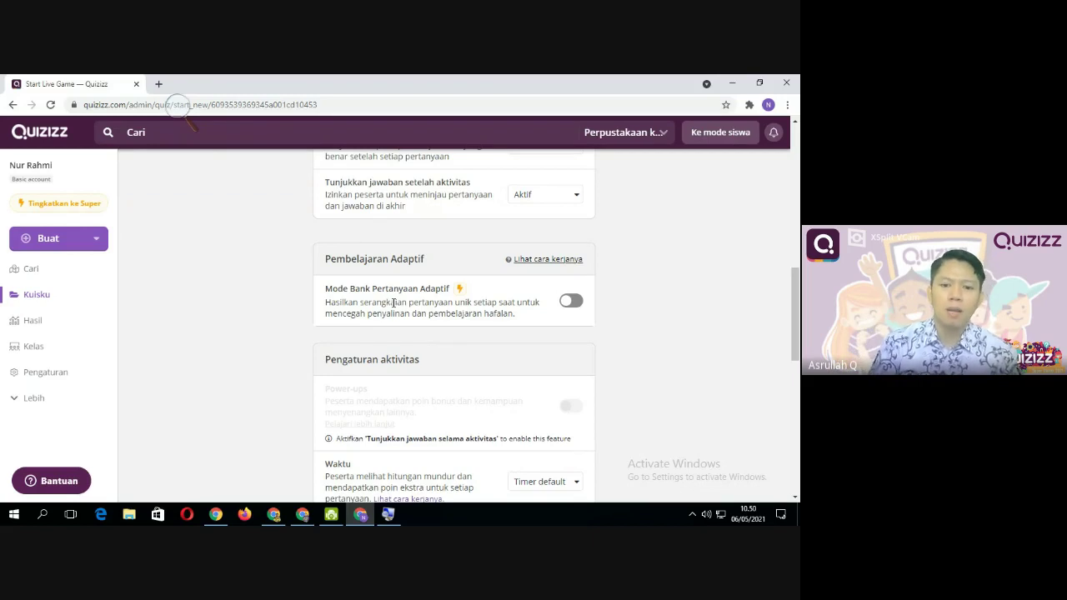
pyautogui.click(574, 300)
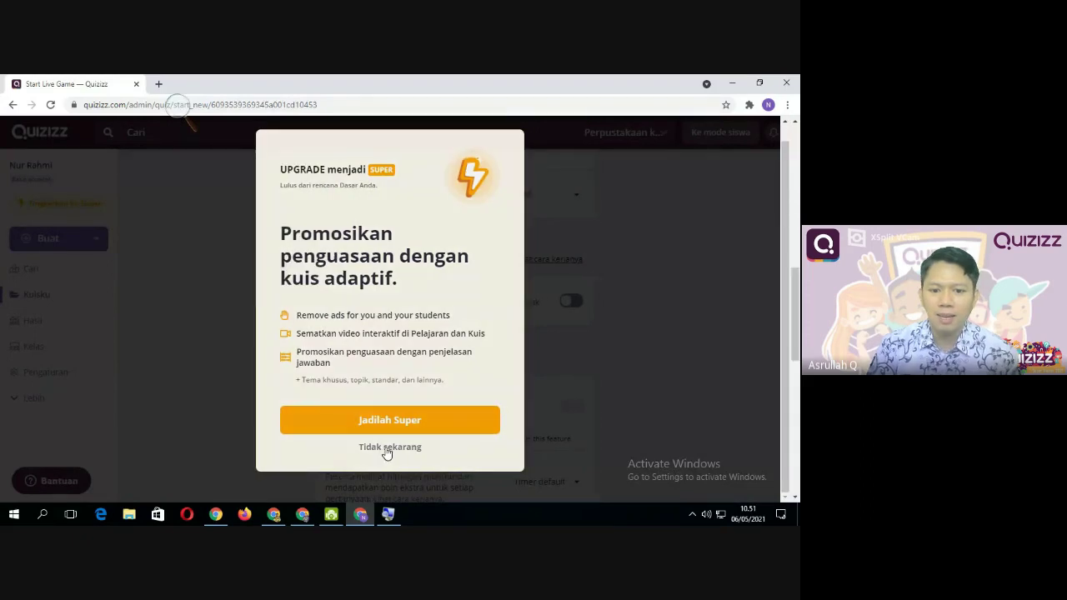
pyautogui.click(389, 447)
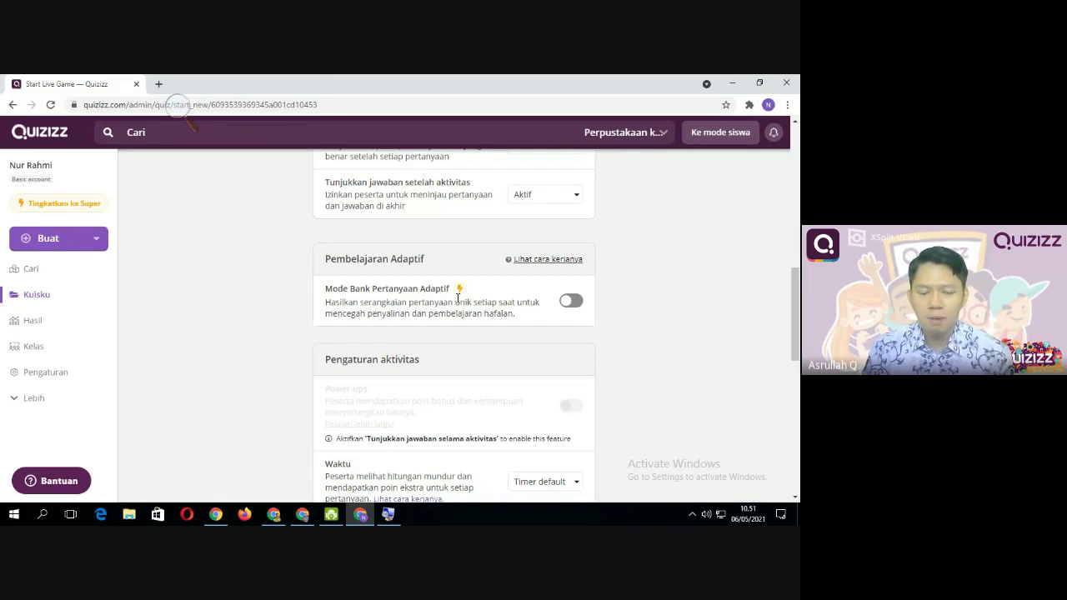
pyautogui.scroll(-2, 467, 316)
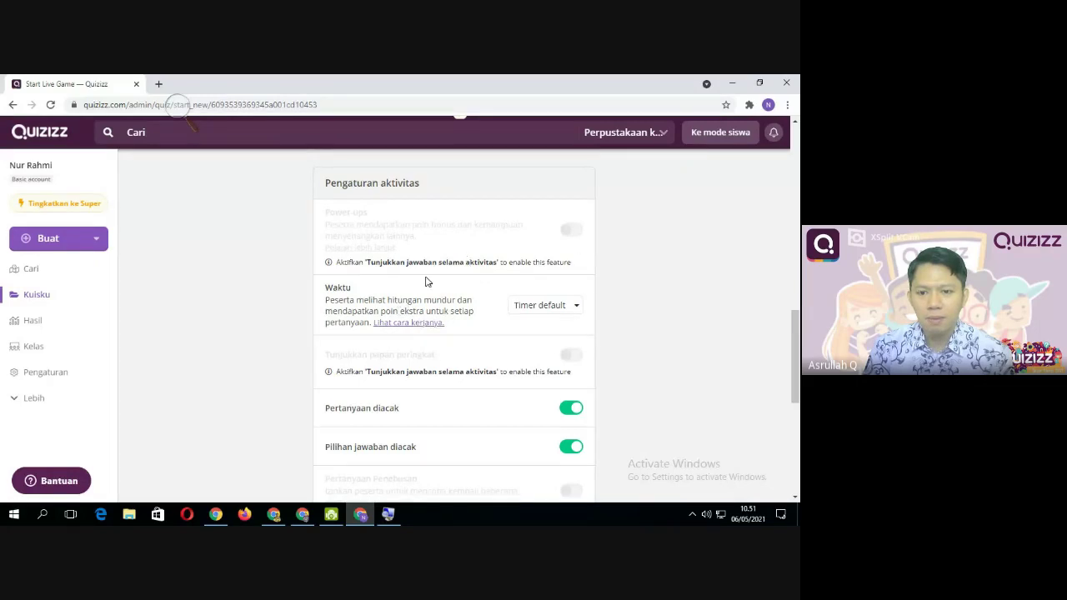
pyautogui.scroll(5, 426, 282)
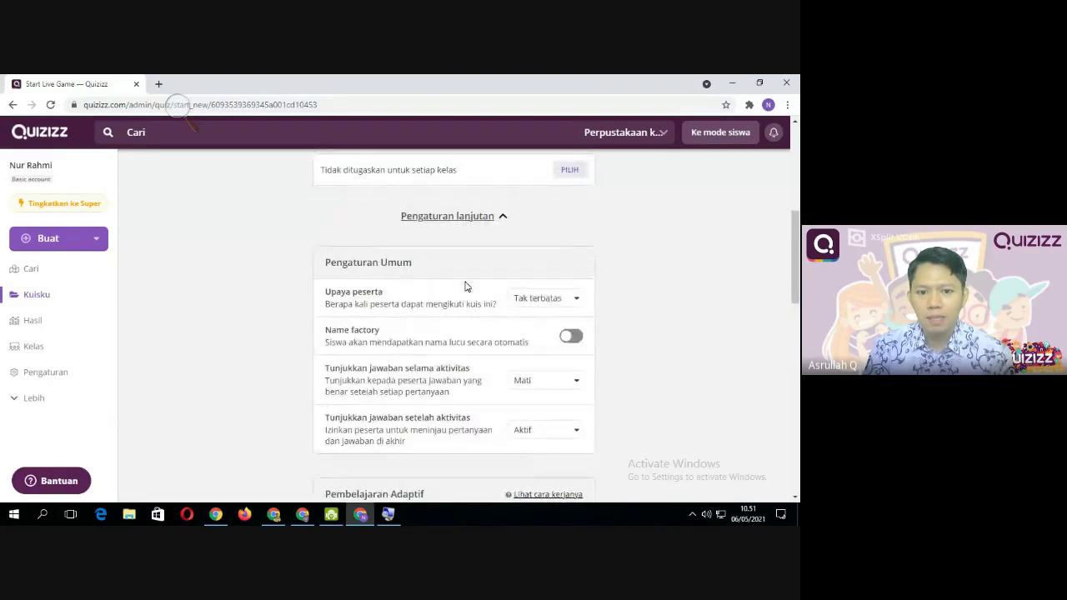
pyautogui.scroll(2, 426, 282)
pyautogui.scroll(-8, 467, 287)
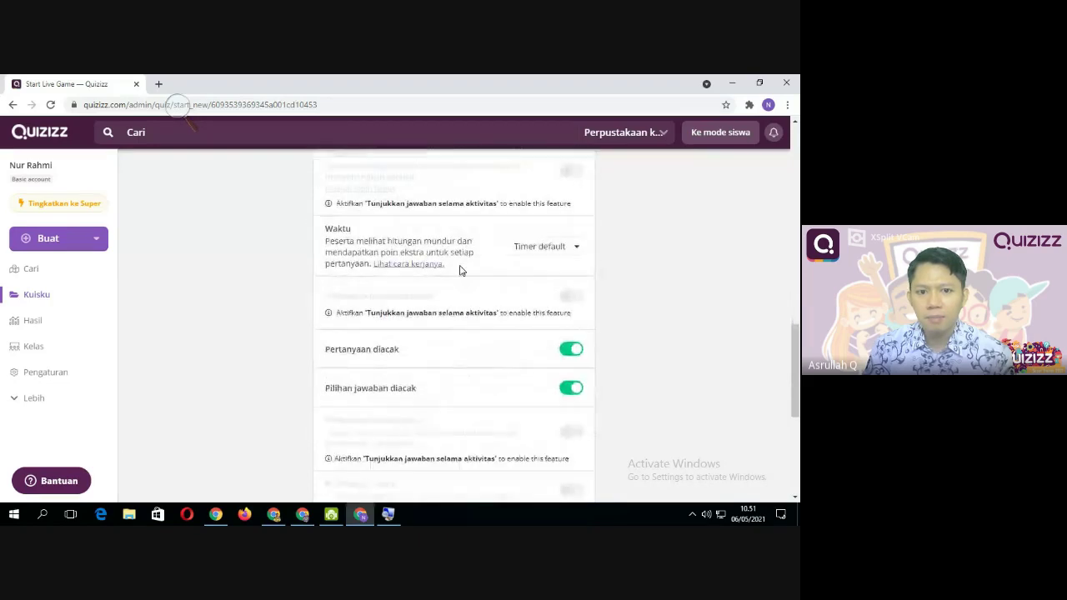
pyautogui.scroll(1, 517, 284)
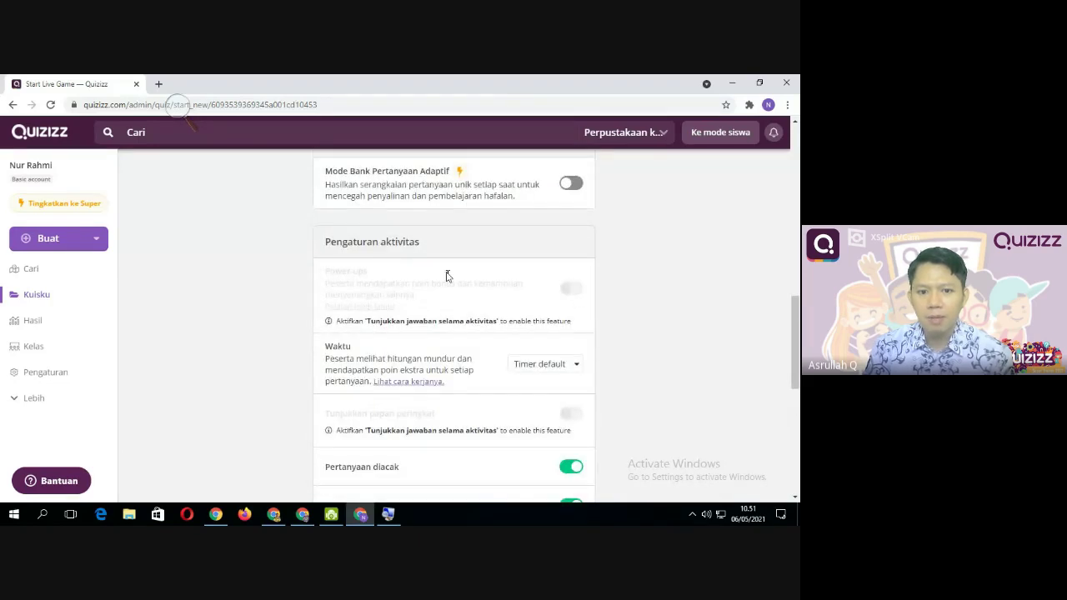
pyautogui.scroll(1, 466, 332)
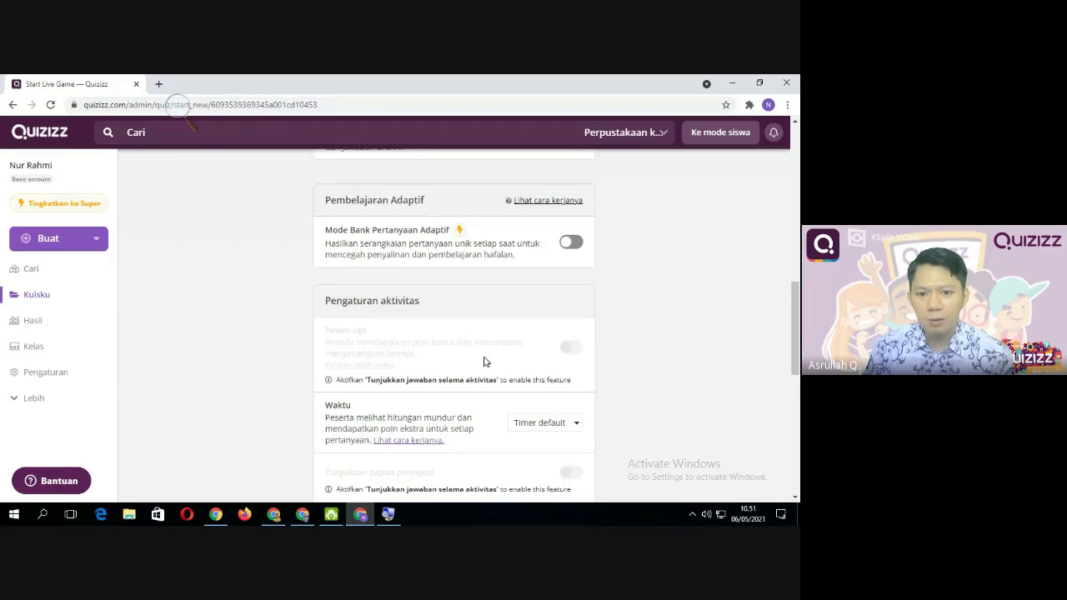
pyautogui.scroll(1, 486, 361)
pyautogui.scroll(-1, 404, 411)
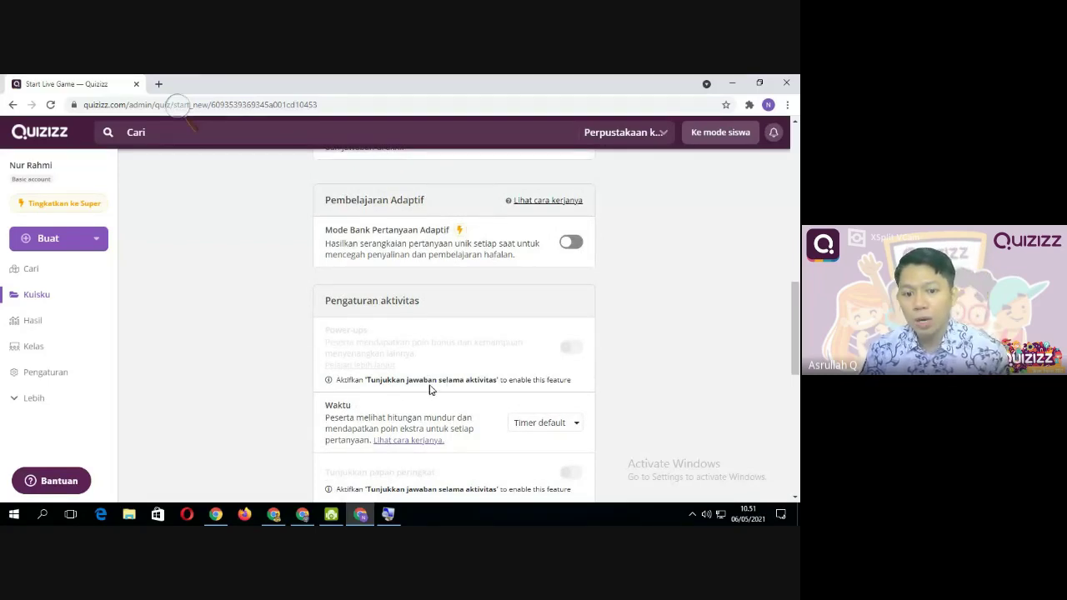
pyautogui.scroll(1, 480, 384)
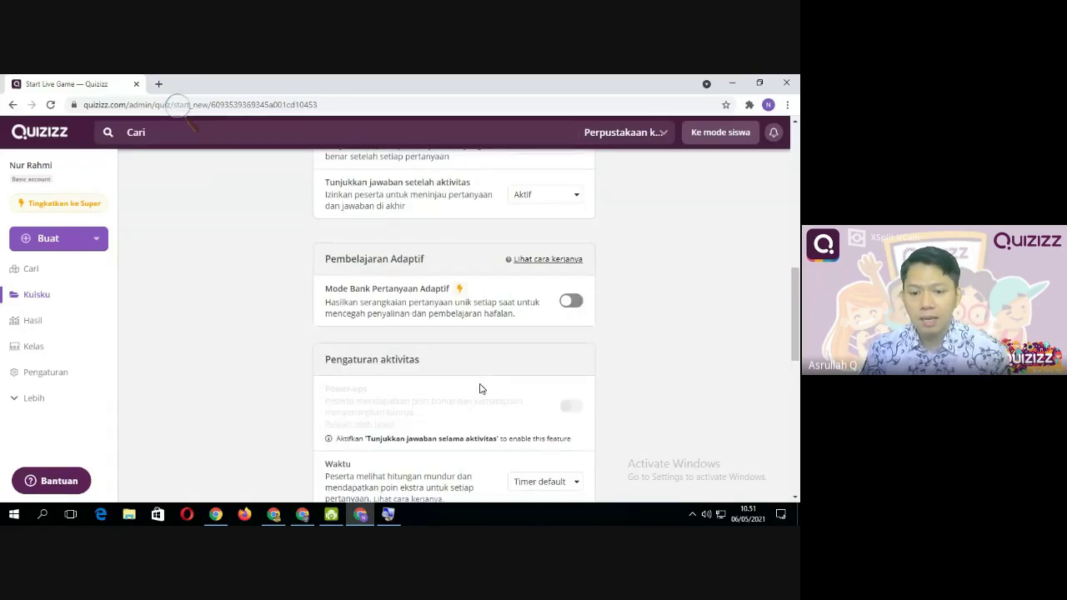
pyautogui.scroll(-1, 480, 384)
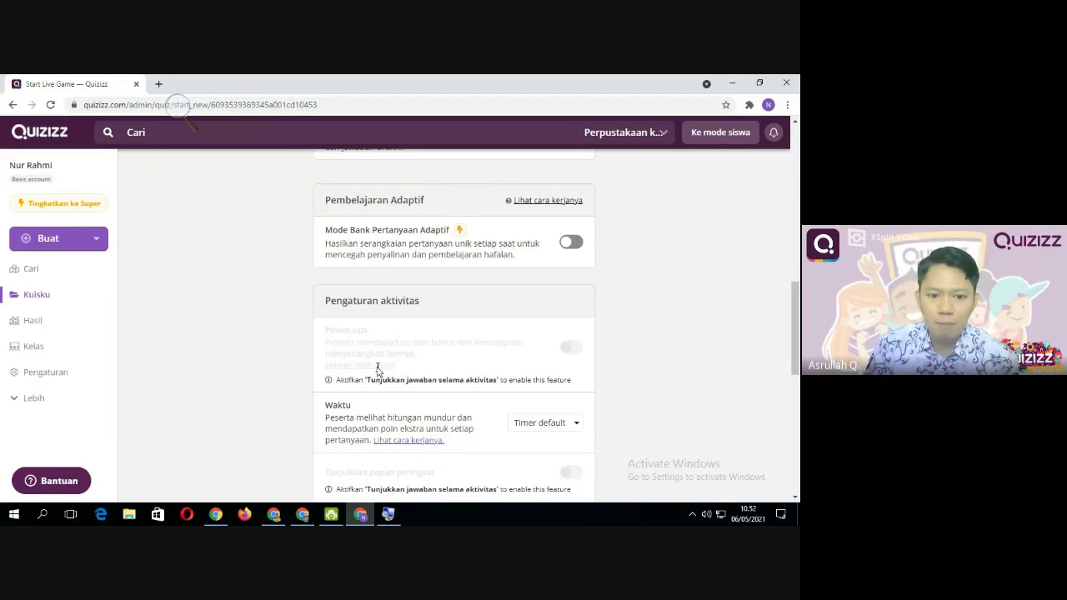
pyautogui.scroll(3, 400, 396)
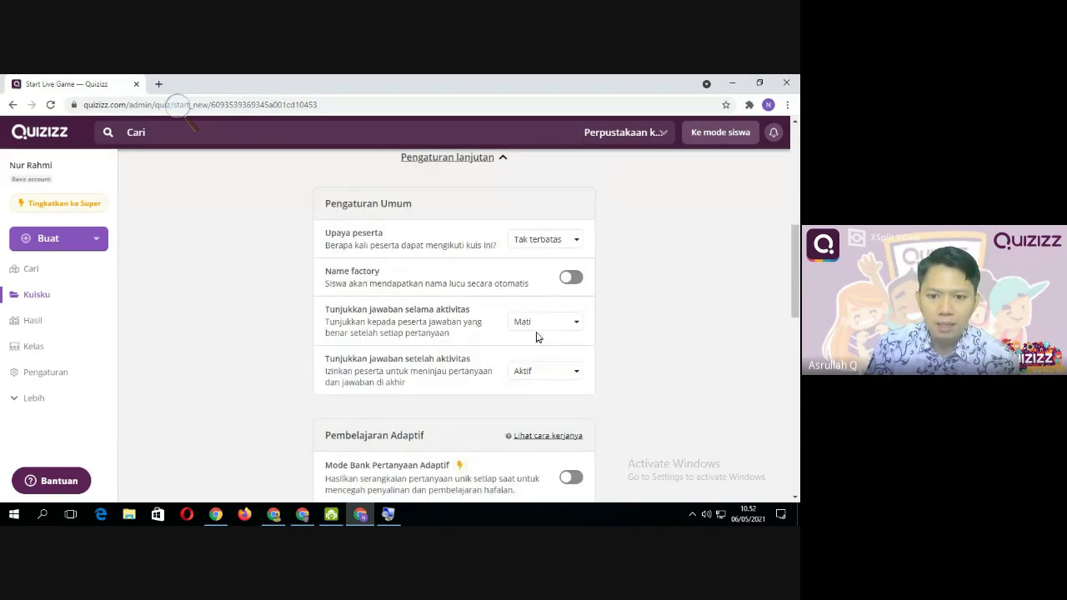
# Turn showing answers during the activity back on, then view the Pengaturan aktivitas section
pyautogui.click(536, 325)
pyautogui.click(539, 343)
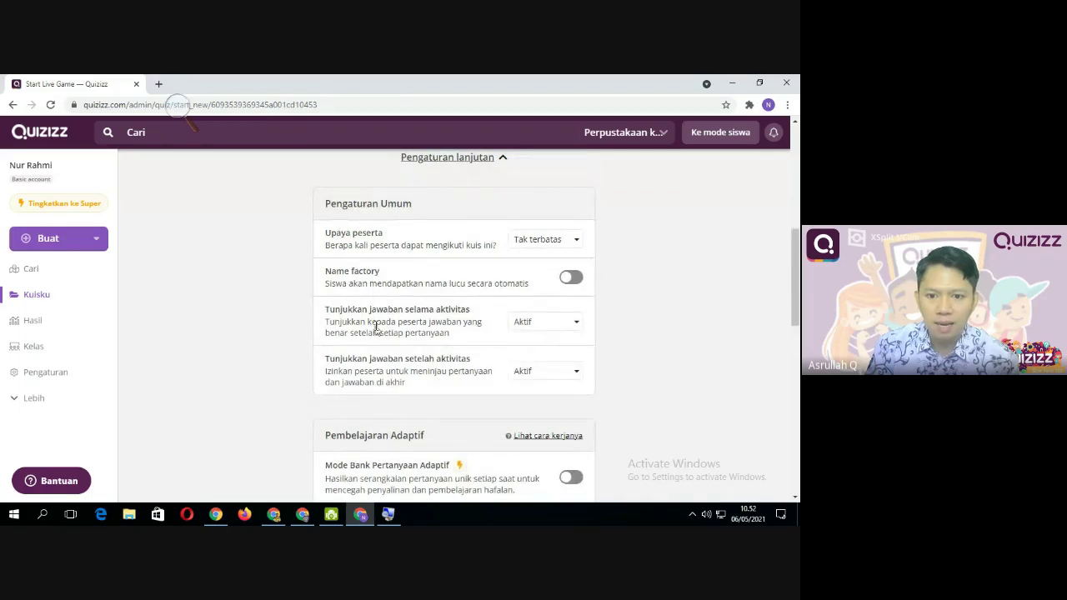
pyautogui.scroll(-3, 375, 333)
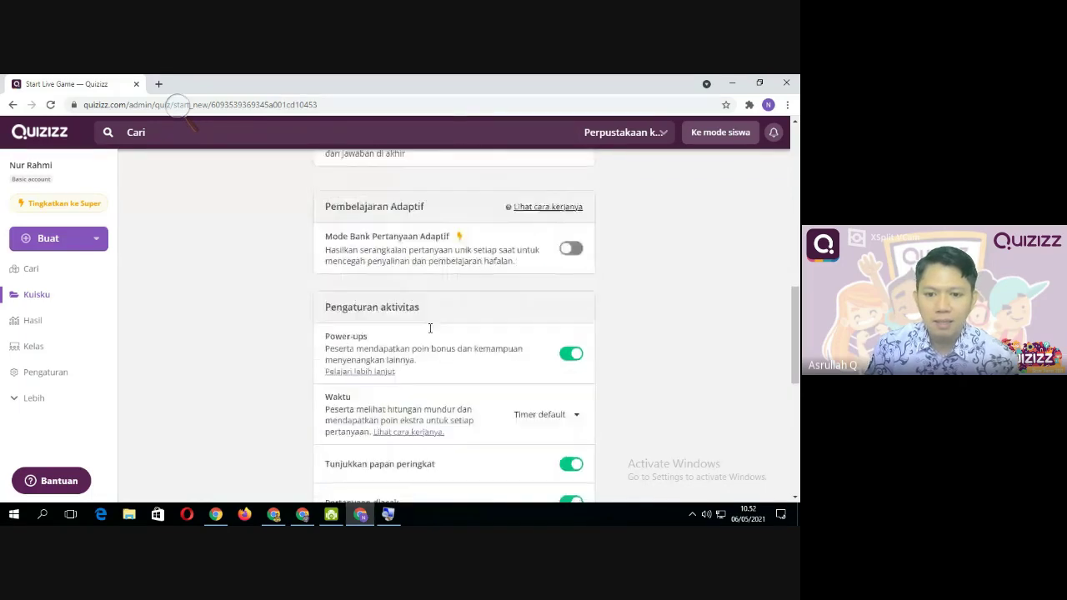
pyautogui.scroll(2, 340, 262)
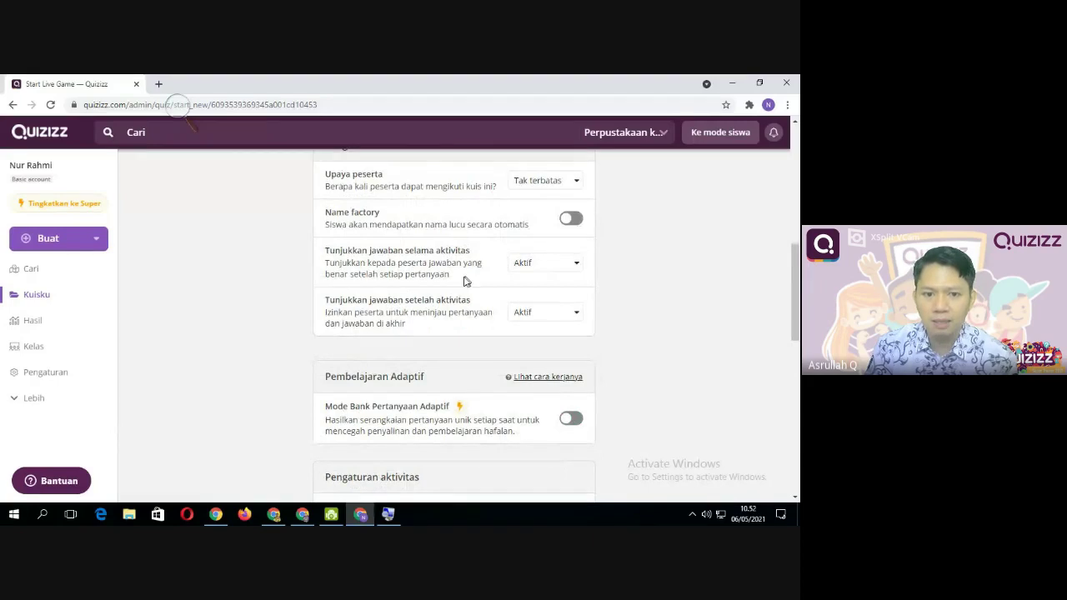
pyautogui.scroll(-3, 462, 282)
pyautogui.scroll(-2, 450, 300)
pyautogui.scroll(1, 436, 318)
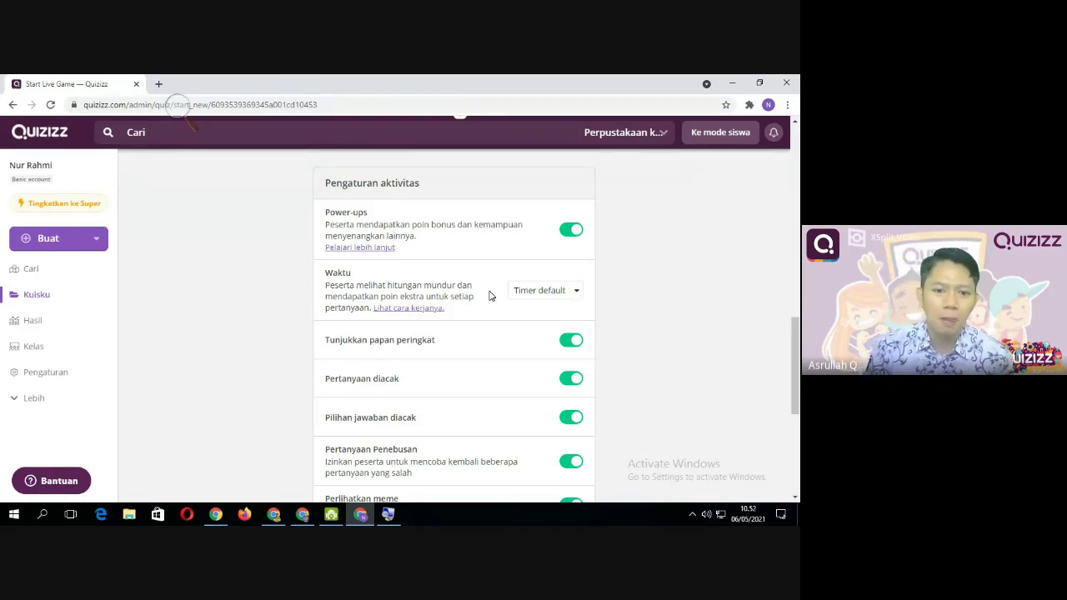
# Open the Waktu dropdown to list Mati, Timer default and Uji timer
pyautogui.scroll(-1, 412, 300)
pyautogui.scroll(1, 383, 300)
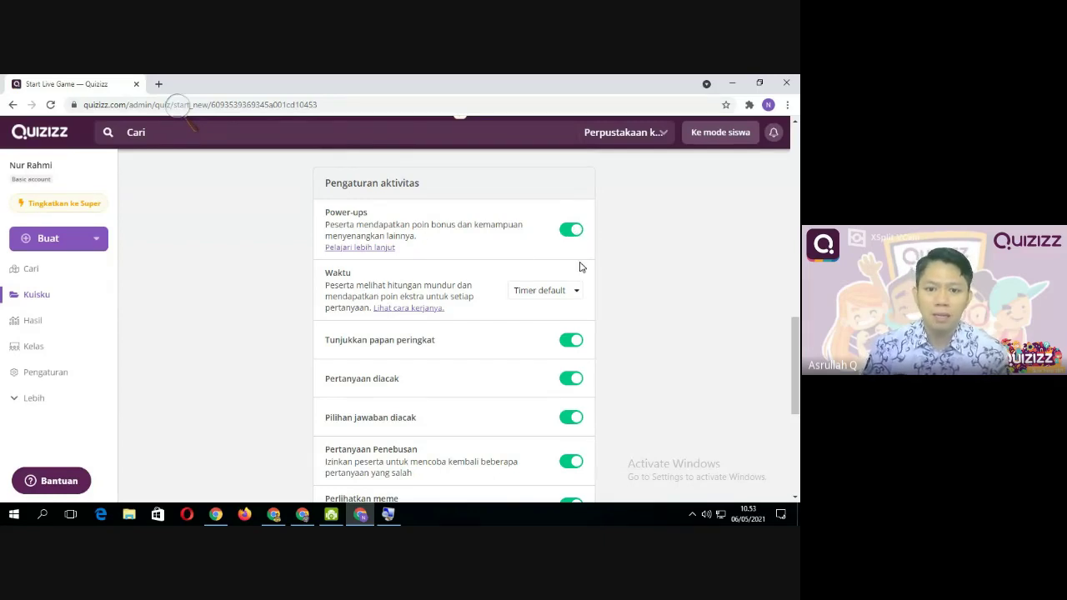
pyautogui.scroll(-1, 470, 261)
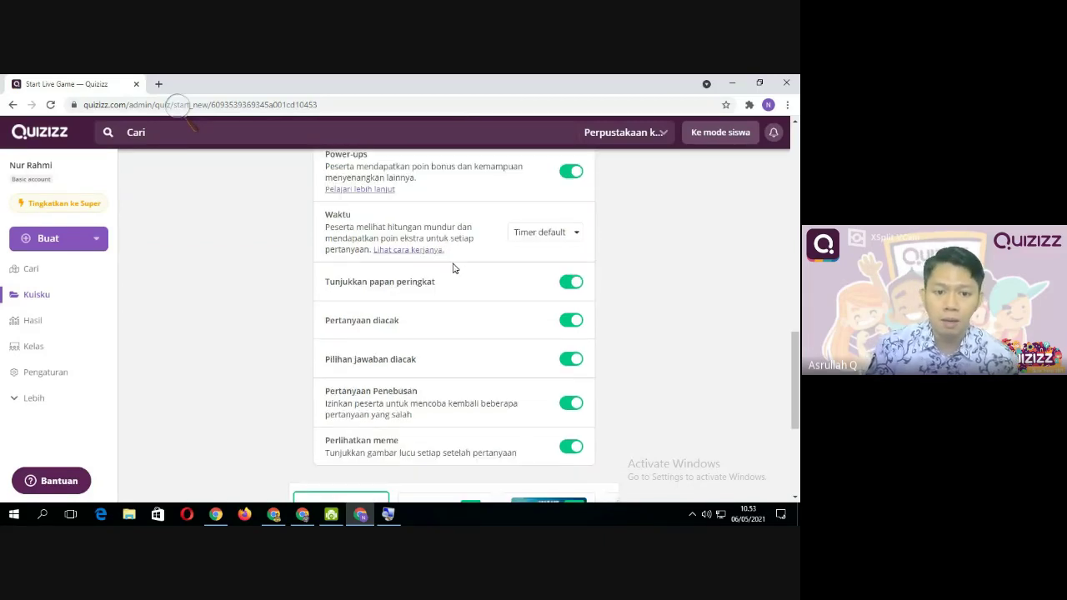
pyautogui.click(577, 237)
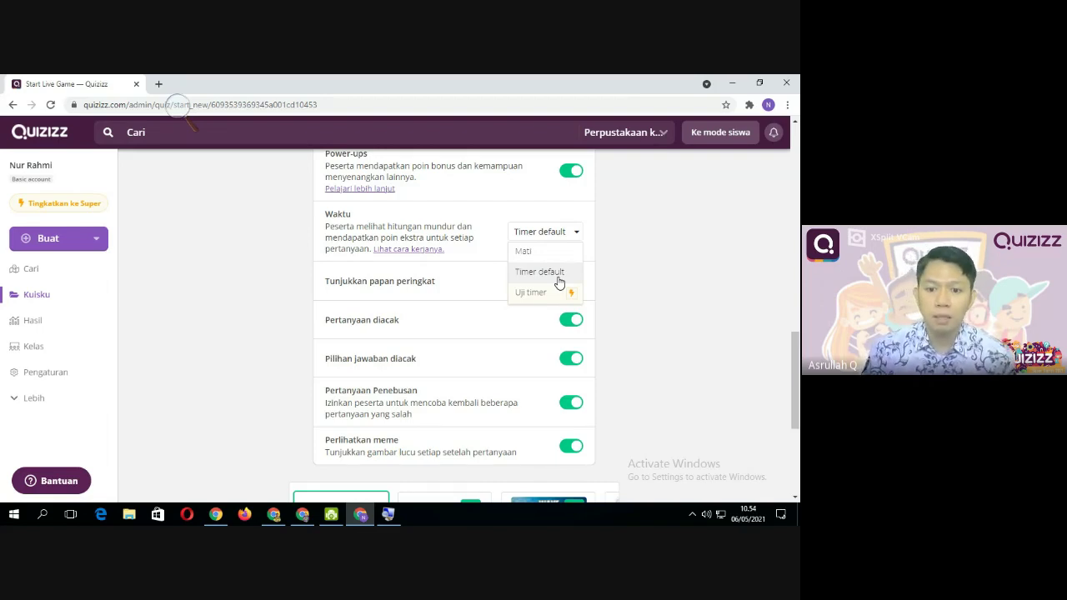
# Check the Waktu options again, leaving the timer on Timer default
pyautogui.click(558, 280)
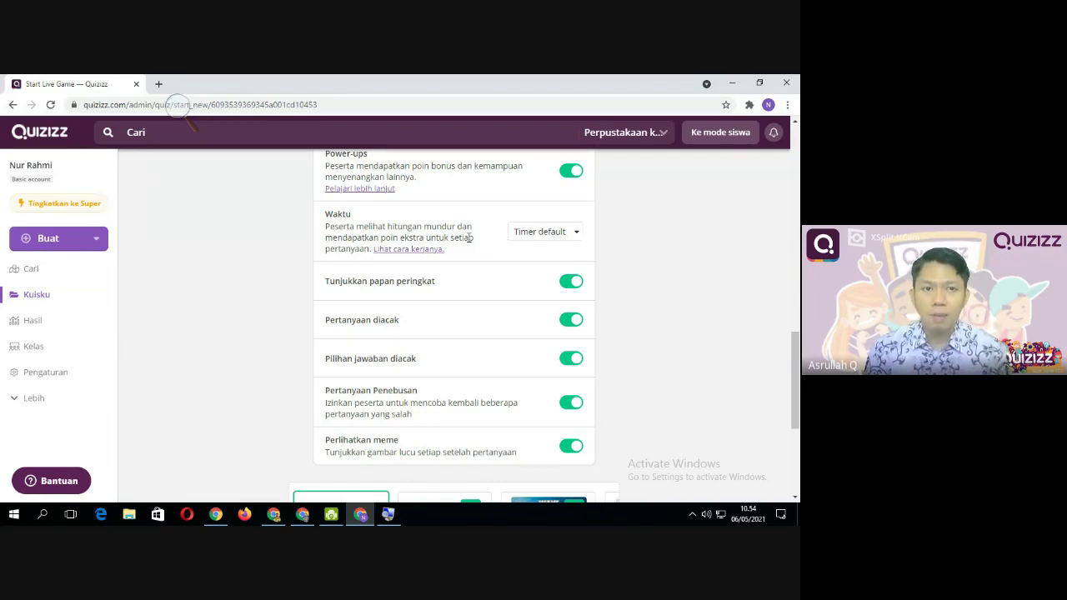
pyautogui.click(576, 235)
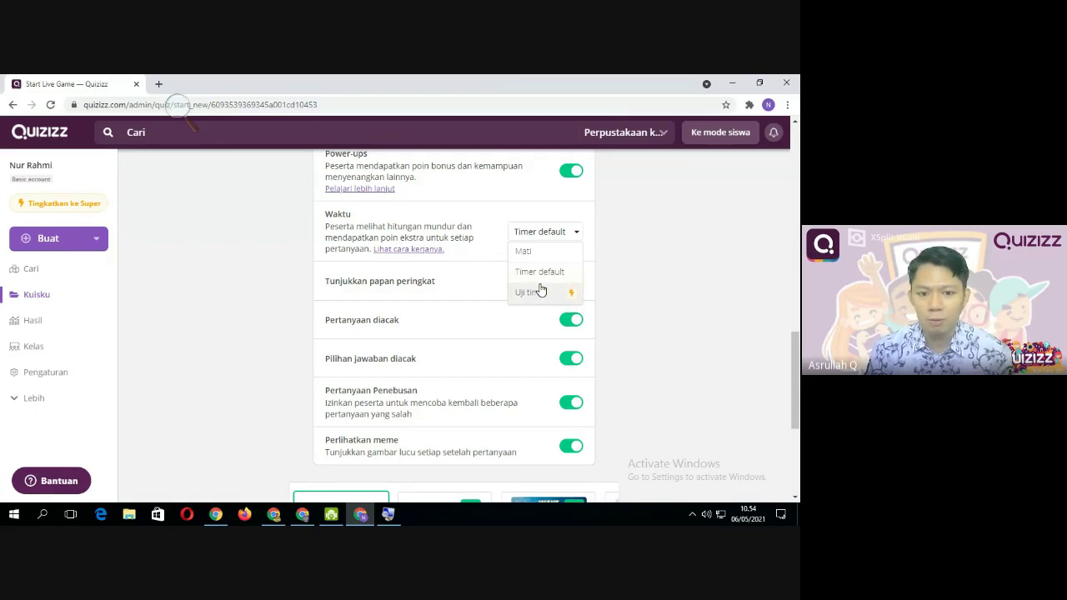
pyautogui.click(471, 259)
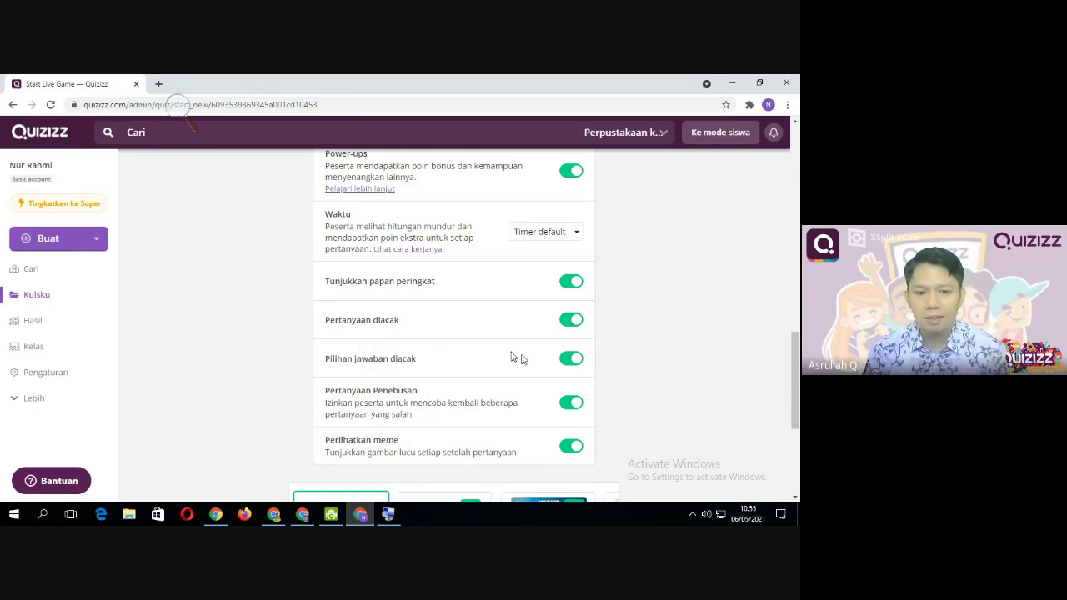
pyautogui.scroll(-1, 475, 380)
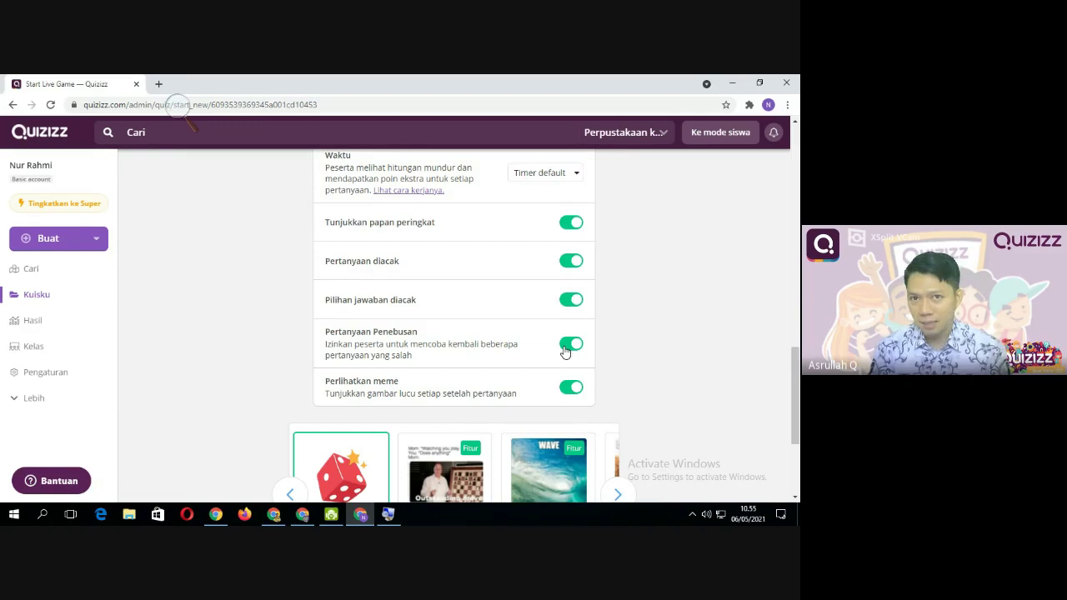
# Page the meme carousel forward to sets like Gneiss Bois and The Vault
pyautogui.scroll(-3, 358, 408)
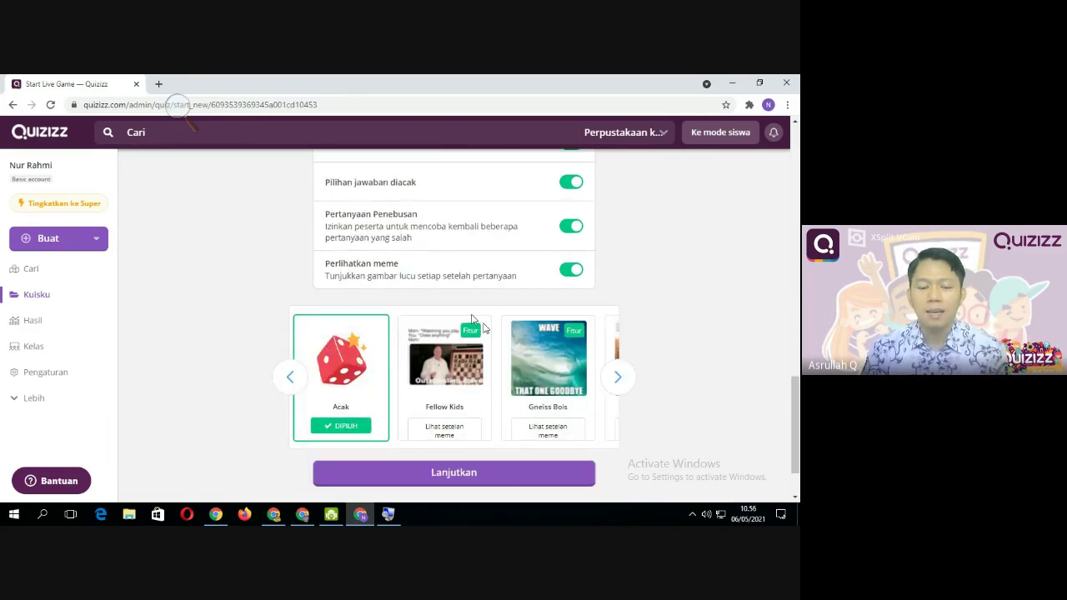
pyautogui.click(615, 377)
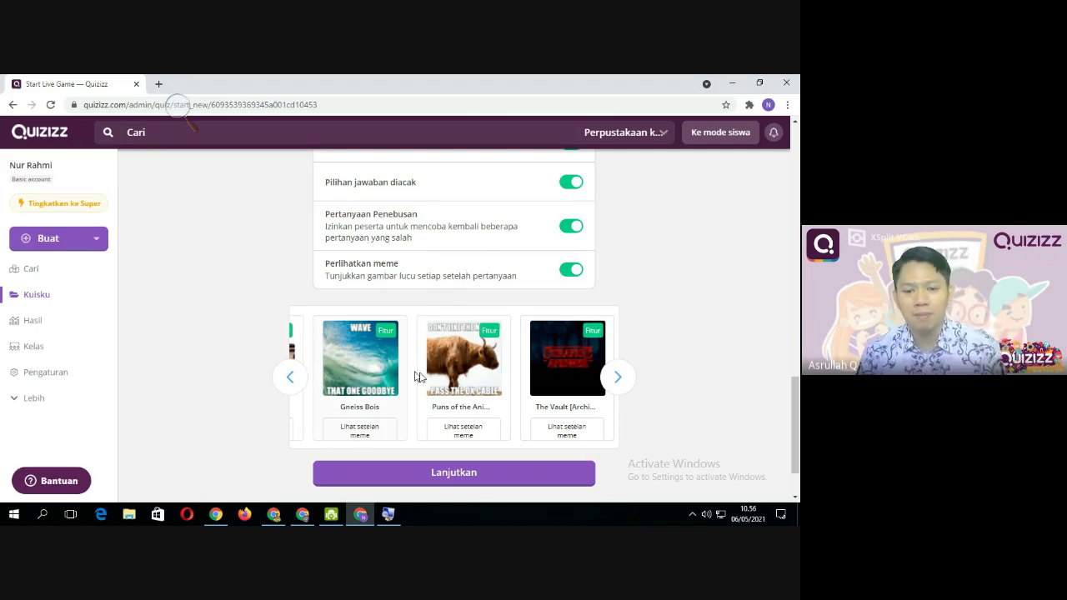
# Go back in the meme carousel and select the Fellow Kids meme set
pyautogui.scroll(-1, 394, 287)
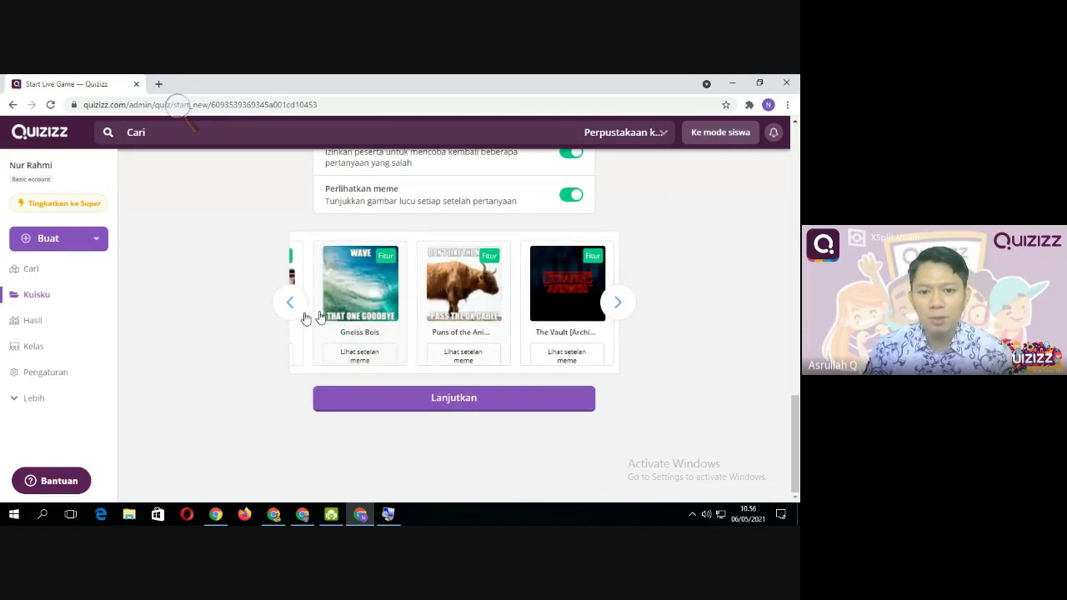
pyautogui.moveTo(533, 357); pyautogui.dragTo(337, 319)
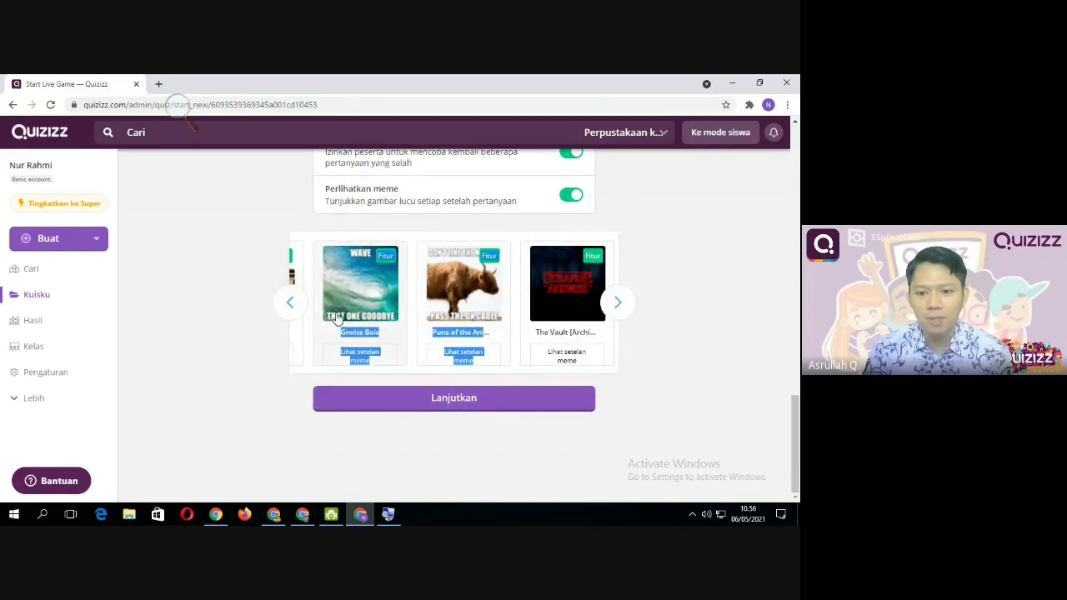
pyautogui.click(614, 302)
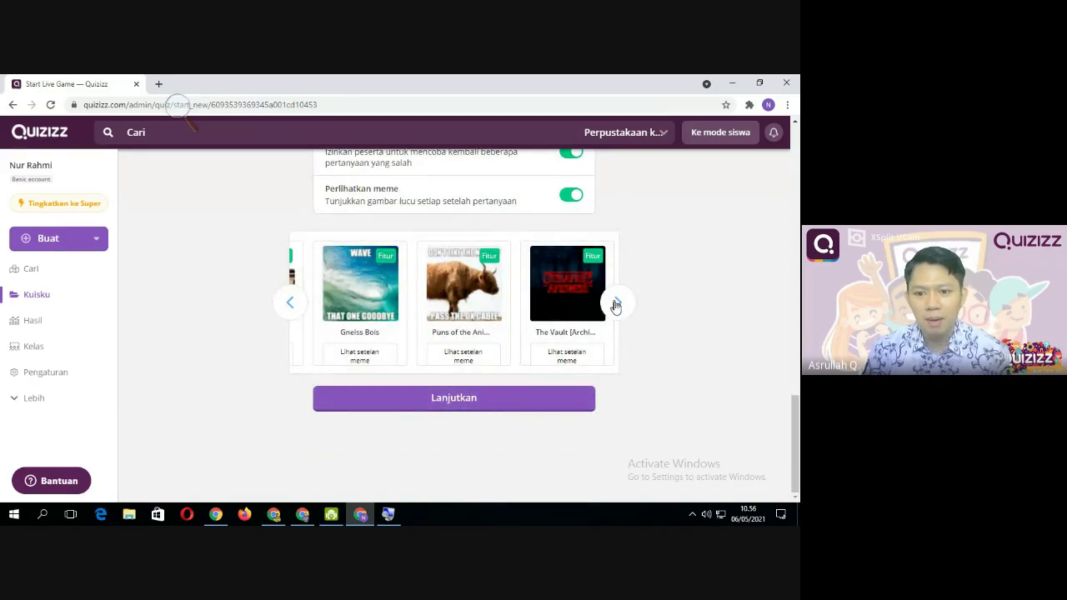
pyautogui.click(291, 303)
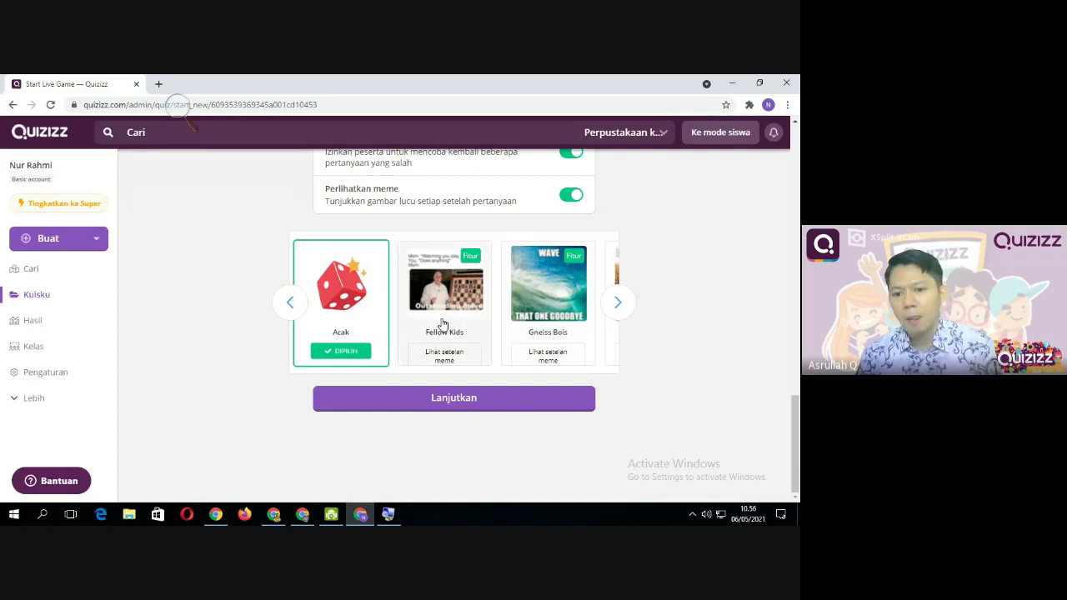
pyautogui.click(484, 325)
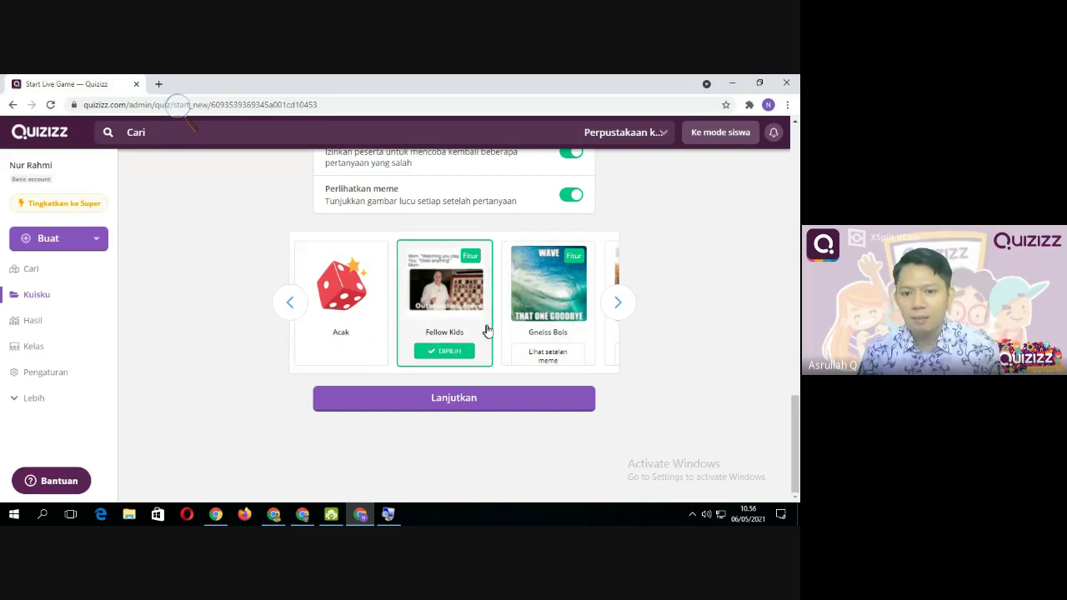
# Launch the live game, reaching the waiting lobby with code 681111
pyautogui.scroll(3, 455, 414)
pyautogui.scroll(-2, 455, 414)
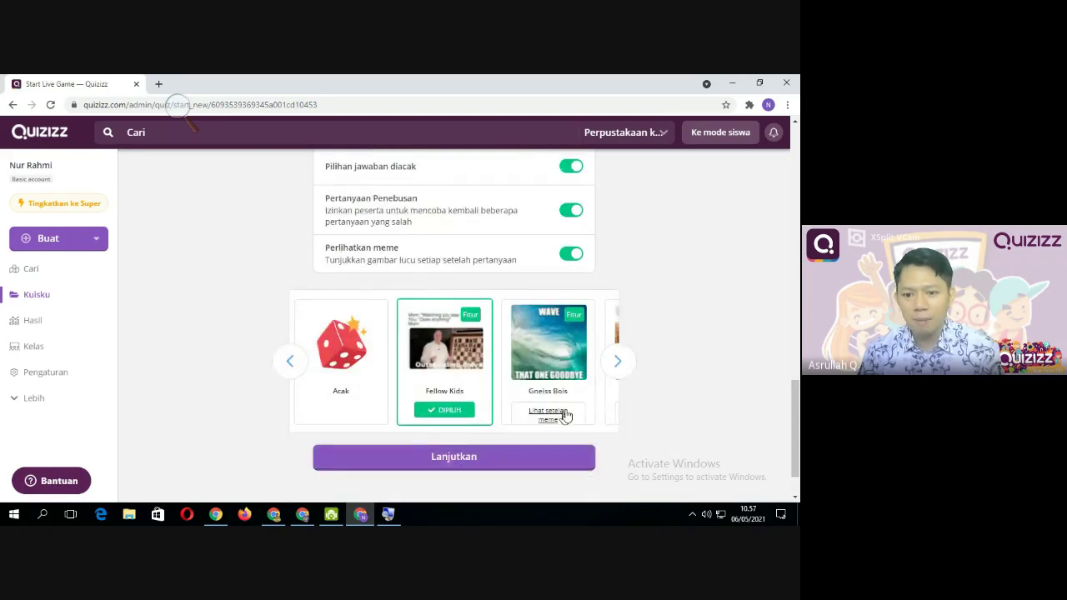
pyautogui.scroll(6, 571, 409)
pyautogui.scroll(2, 644, 375)
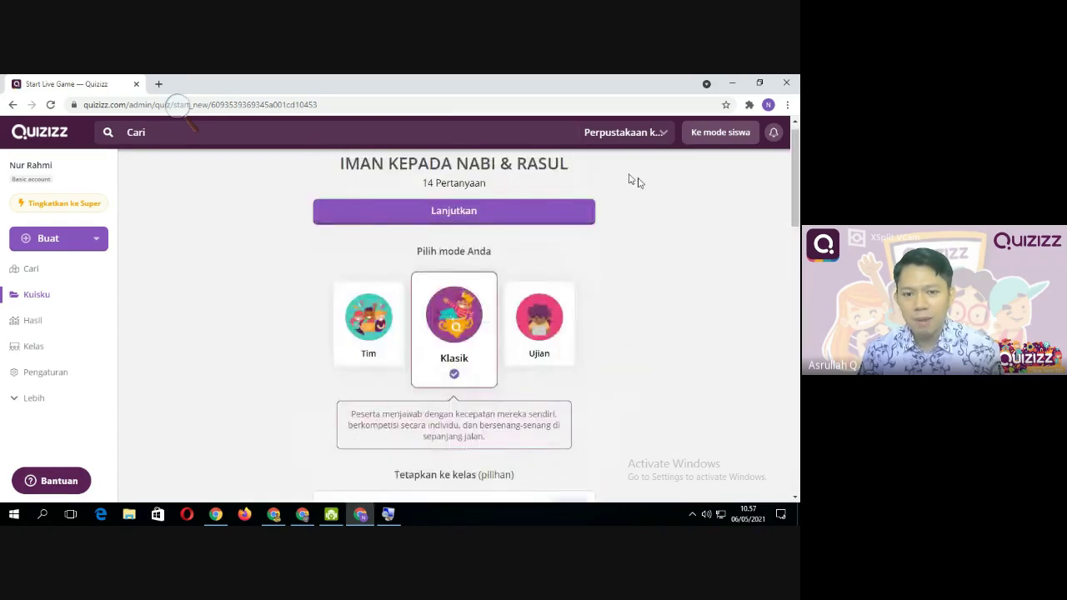
pyautogui.scroll(-1, 500, 287)
pyautogui.scroll(-8, 495, 304)
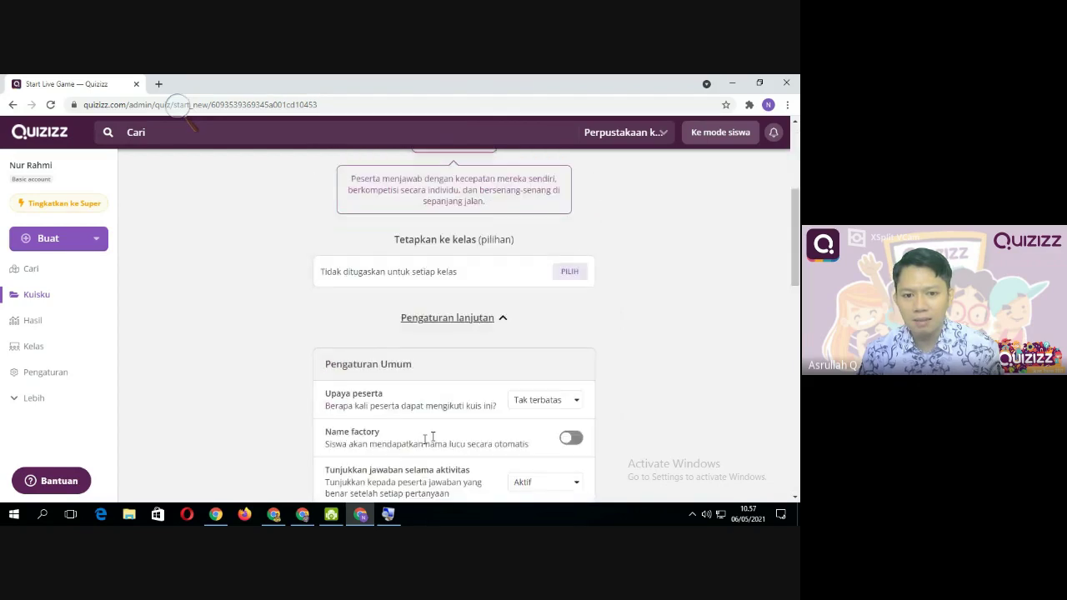
pyautogui.scroll(-6, 323, 311)
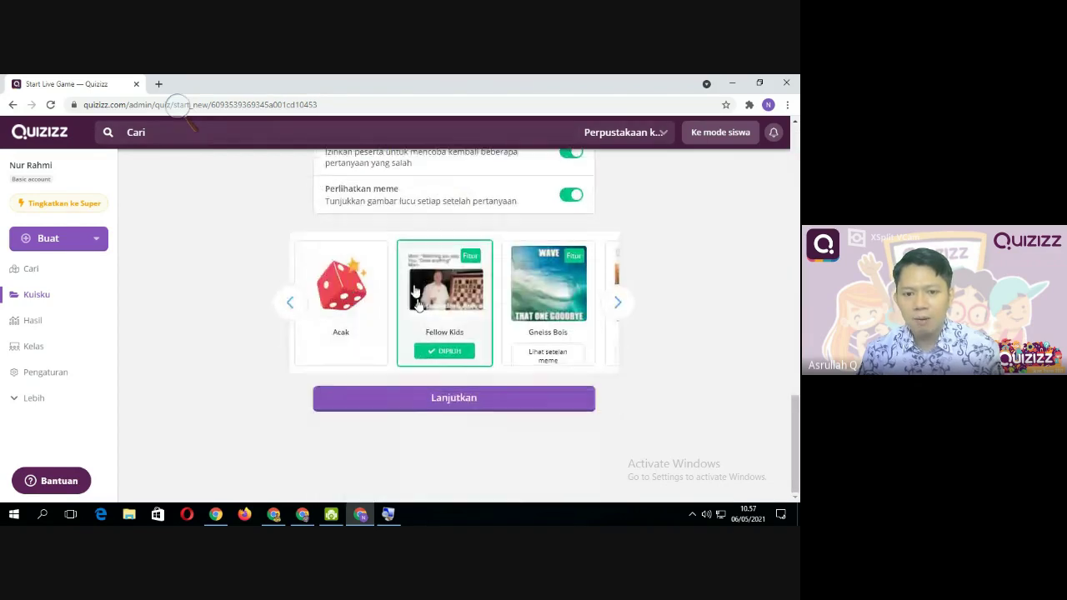
pyautogui.scroll(4, 451, 351)
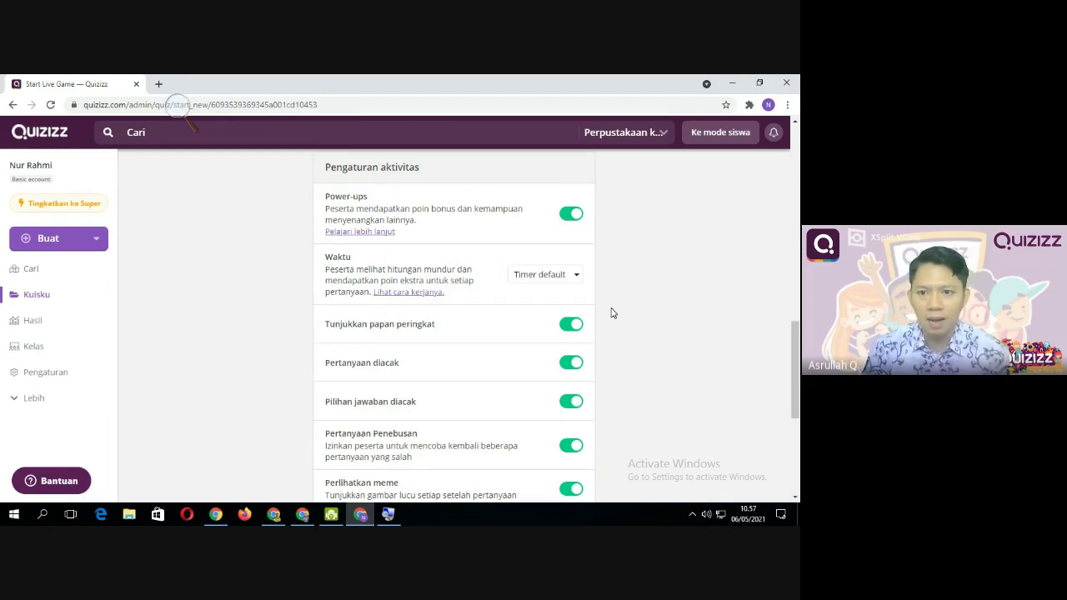
pyautogui.scroll(-4, 609, 311)
pyautogui.click(465, 407)
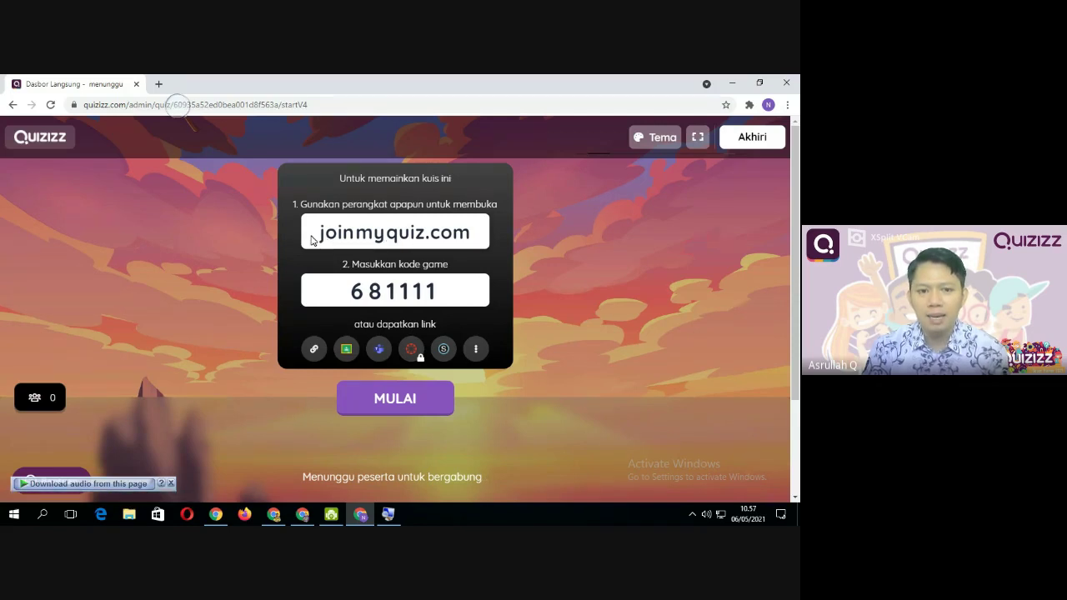
# Open the joinmyquiz.com student join page in a new browser tab
pyautogui.click(156, 85)
pyautogui.click(114, 83)
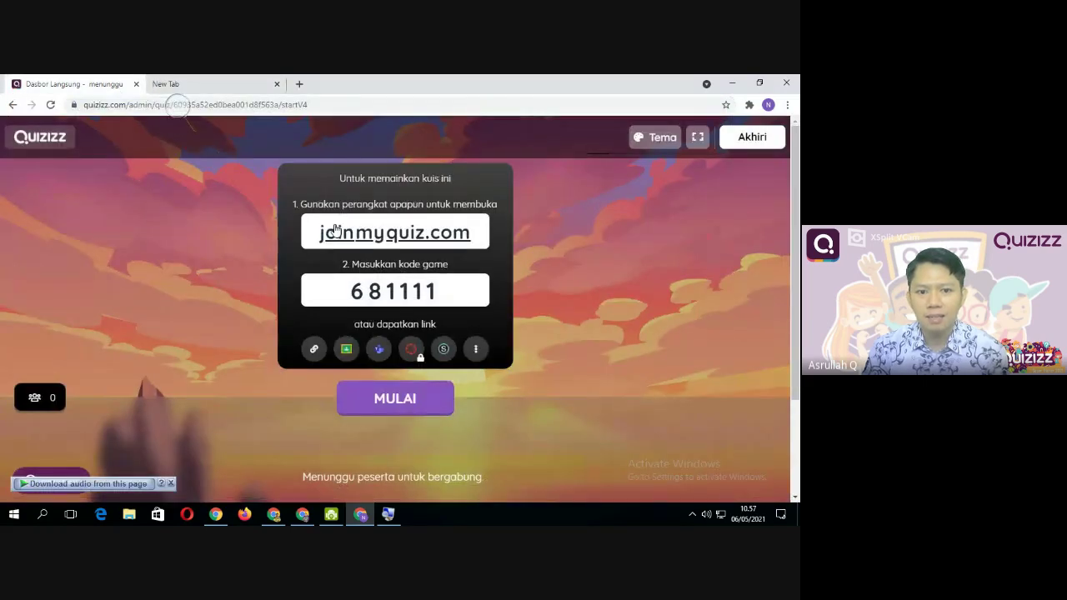
pyautogui.moveTo(315, 233); pyautogui.dragTo(480, 243)
pyautogui.hotkey('ctrl', 'c')
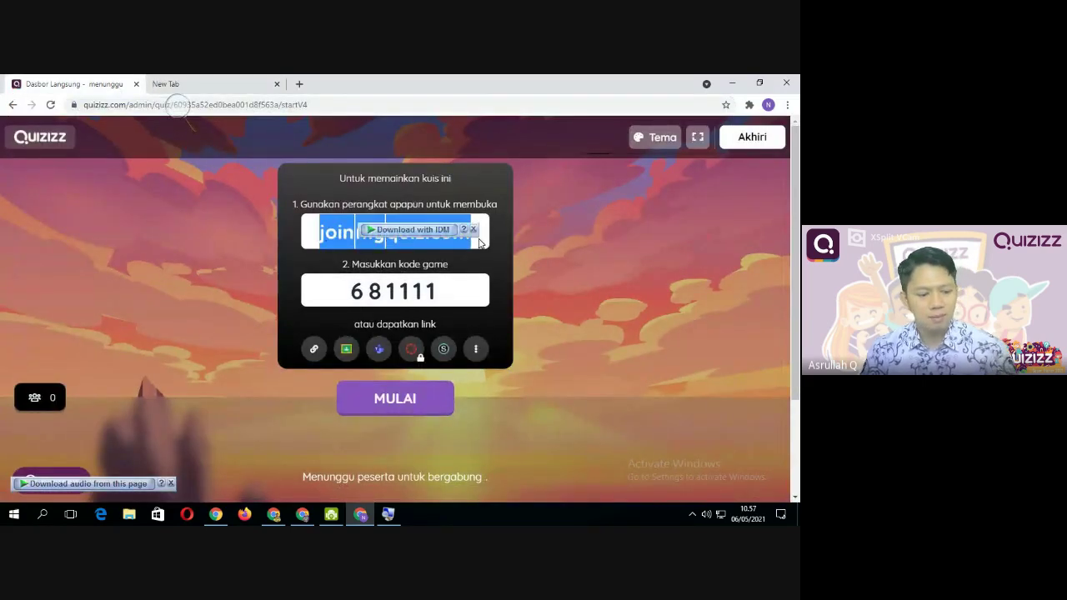
pyautogui.click(210, 84)
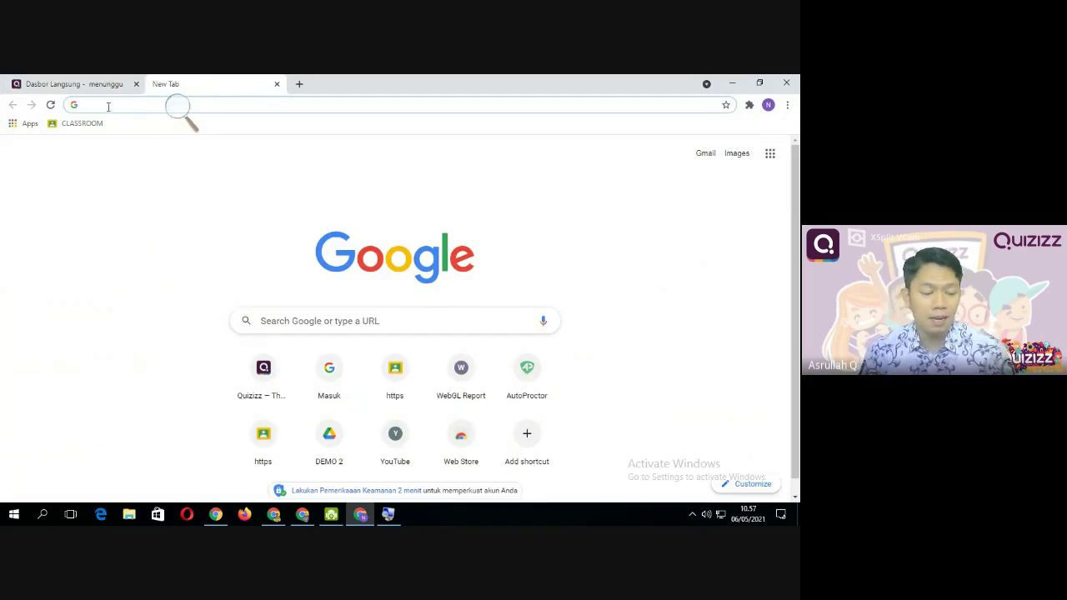
pyautogui.hotkey('ctrl', 'v')
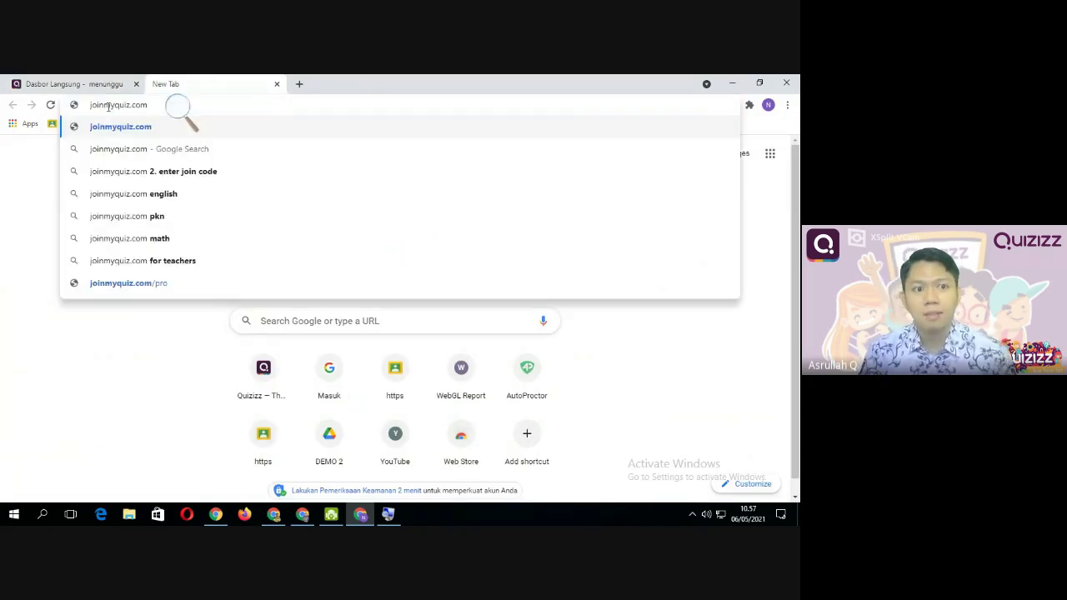
pyautogui.press('Return')
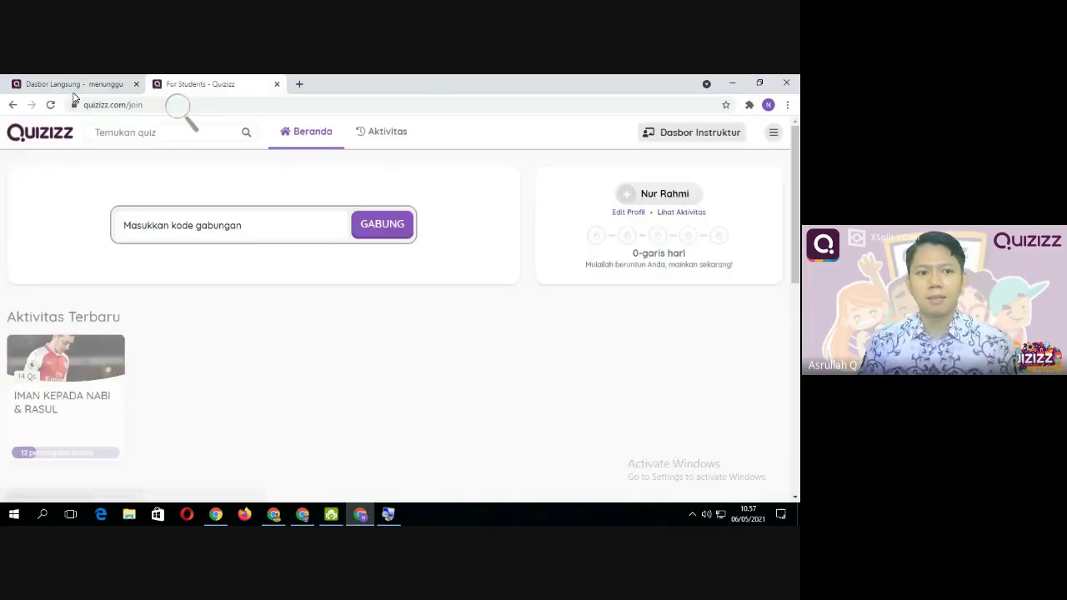
# Copy game code 681111 from the lobby and return to the join page
pyautogui.click(73, 89)
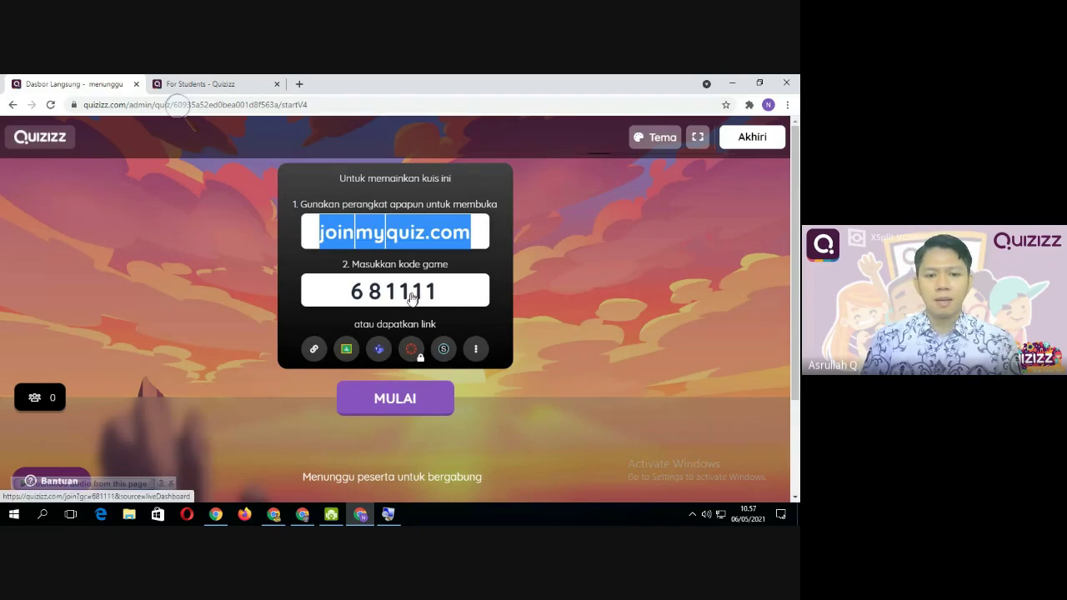
pyautogui.click(357, 292)
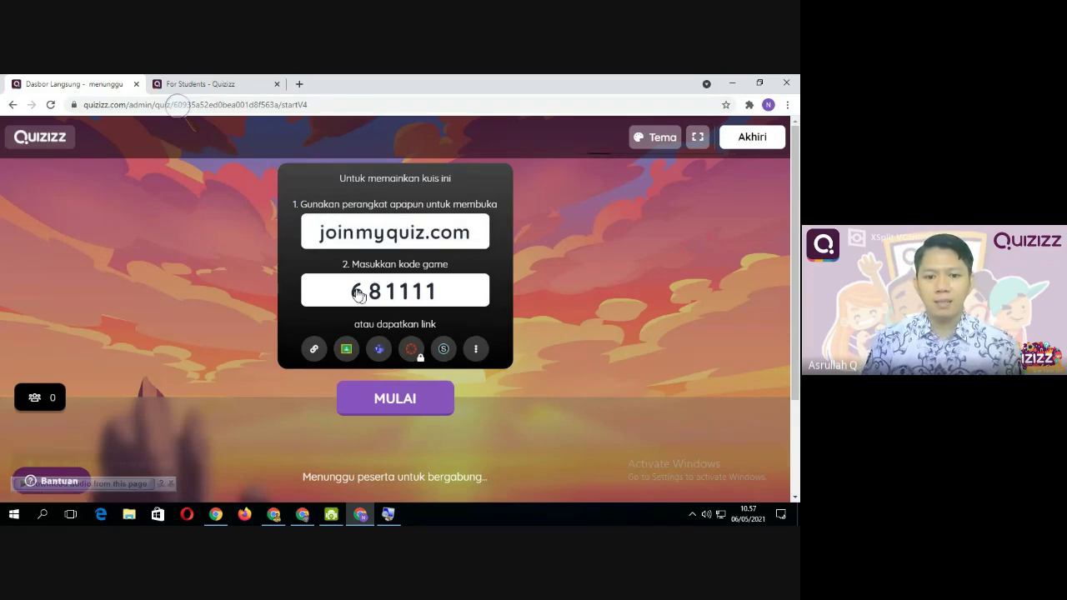
pyautogui.click(481, 305)
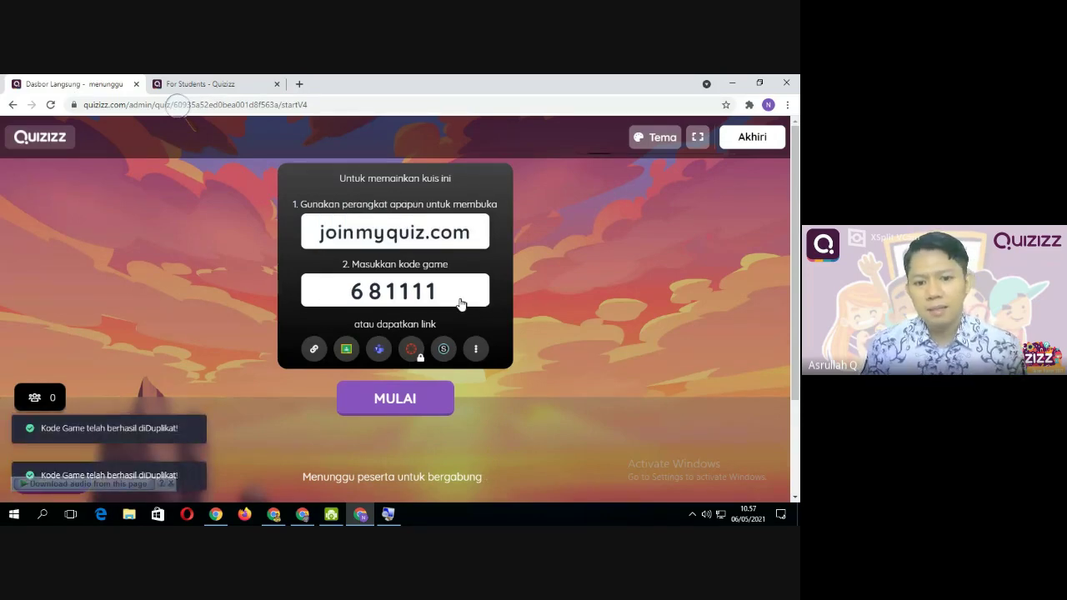
pyautogui.click(225, 86)
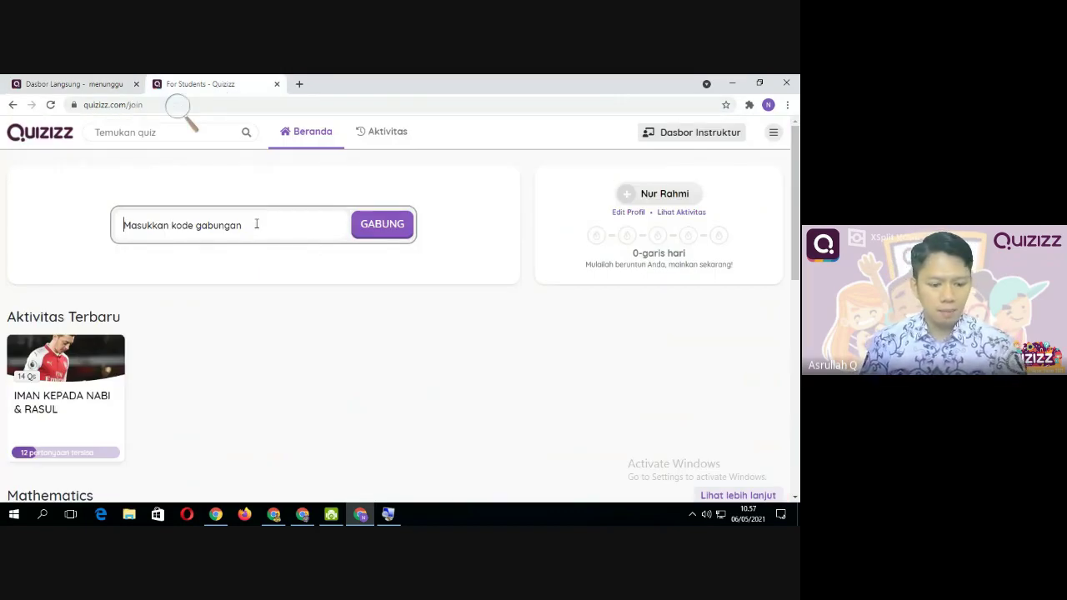
# Join game 681111 as a student, glancing at the host lobby before returning to the join screen
pyautogui.write('68111')
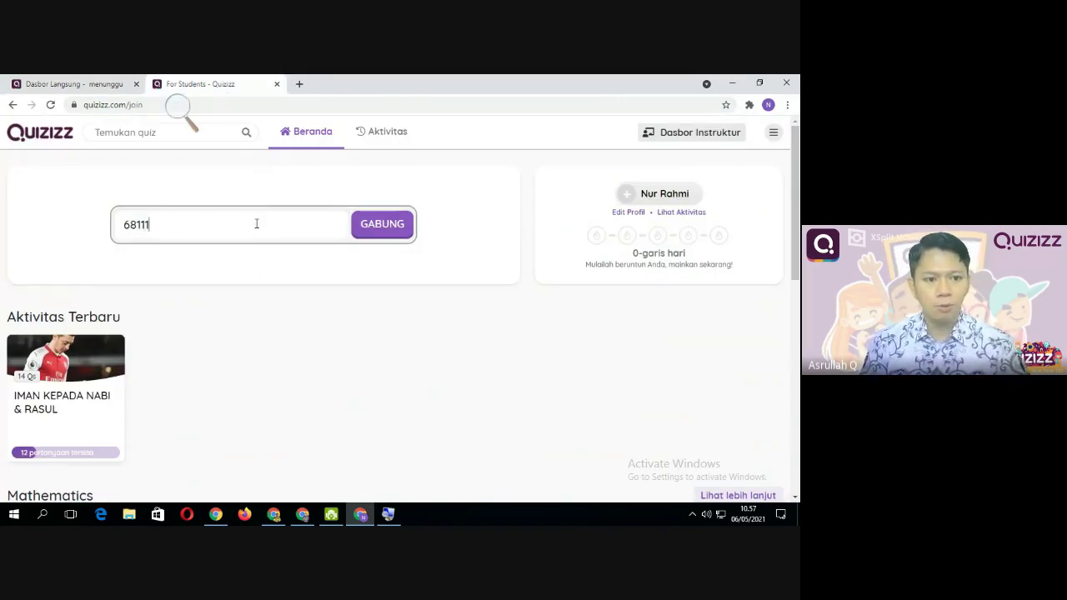
pyautogui.write('1')
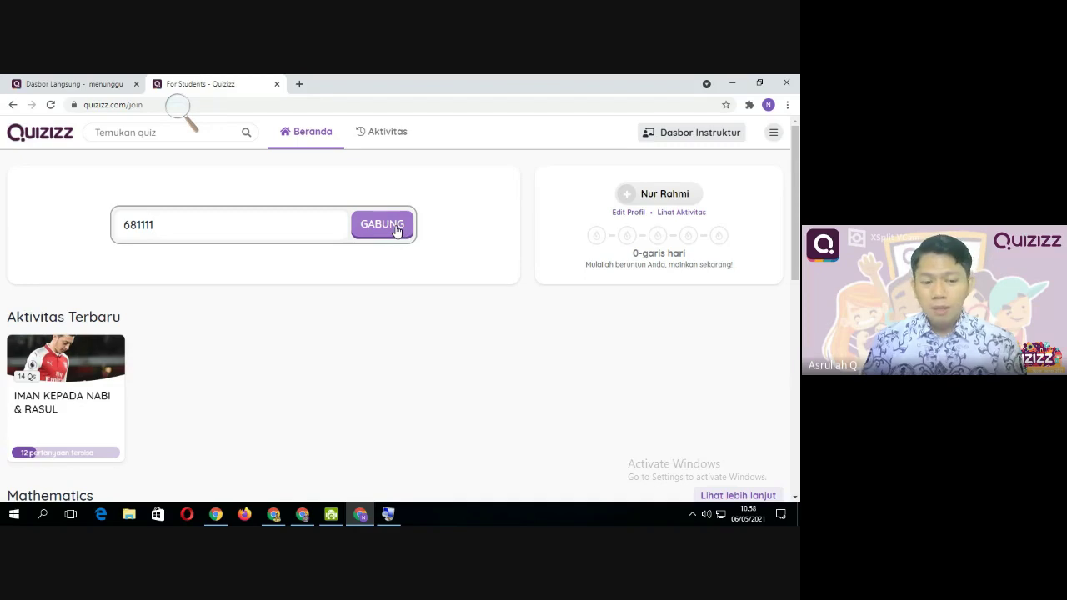
pyautogui.click(395, 231)
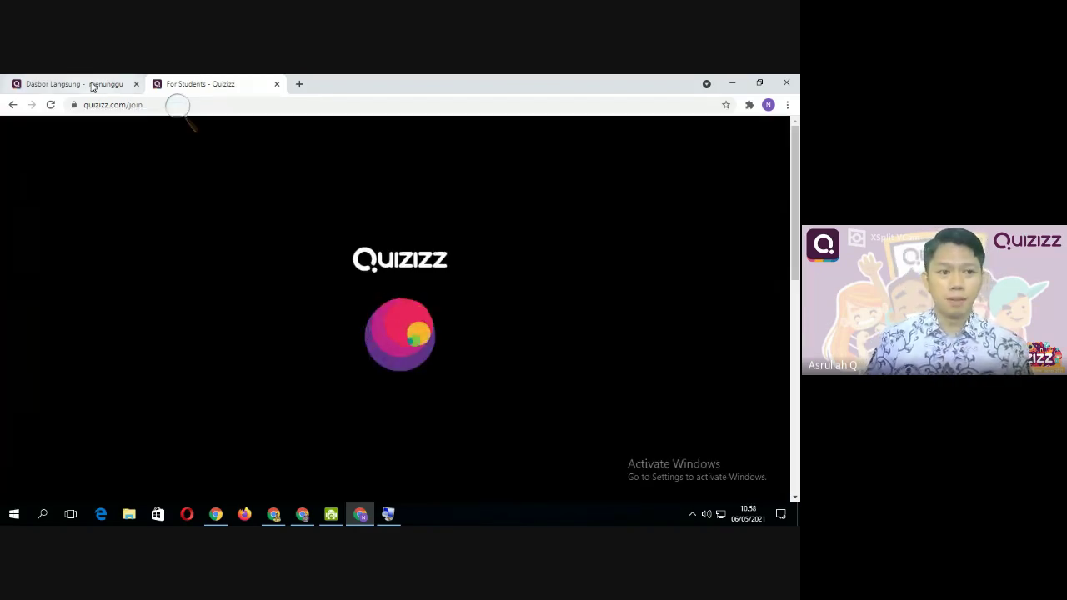
pyautogui.click(99, 87)
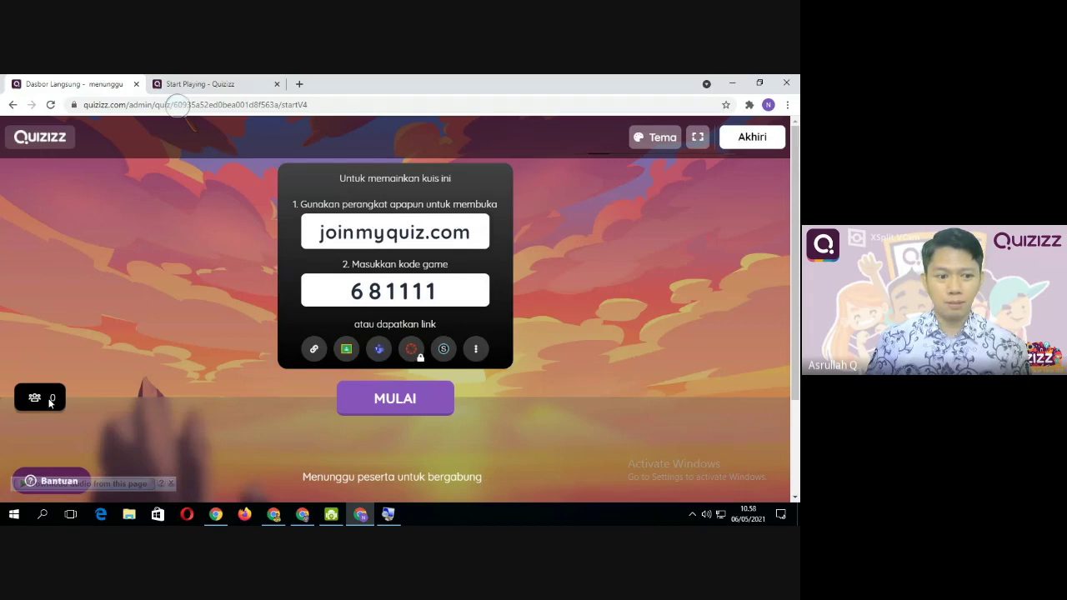
pyautogui.click(225, 85)
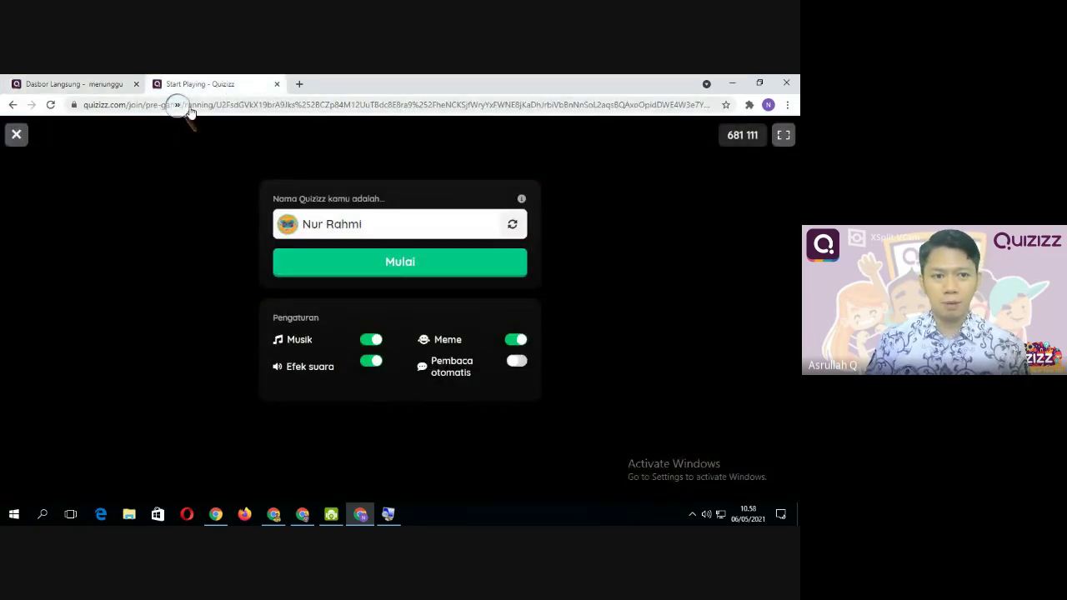
# Toggle the game music off and back on, and turn on Pembaca otomatis read-aloud
pyautogui.click(399, 230)
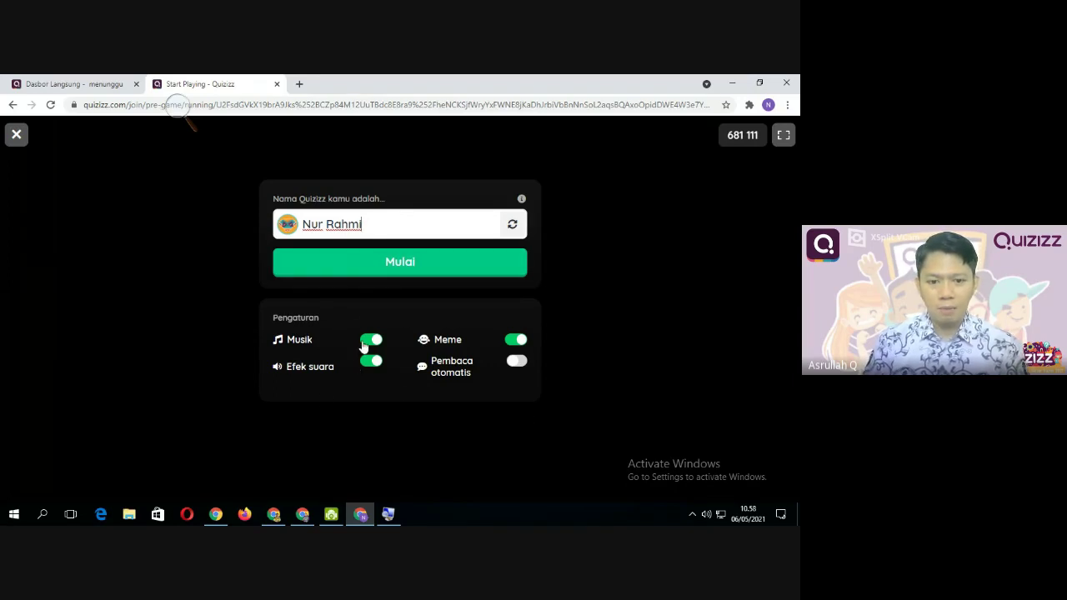
pyautogui.click(366, 341)
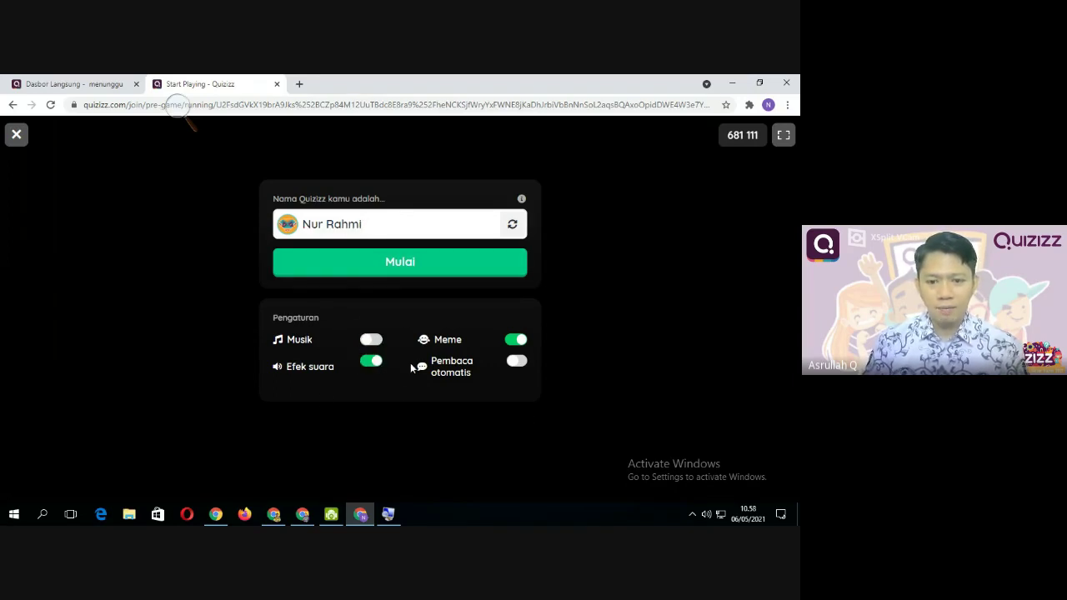
pyautogui.click(373, 341)
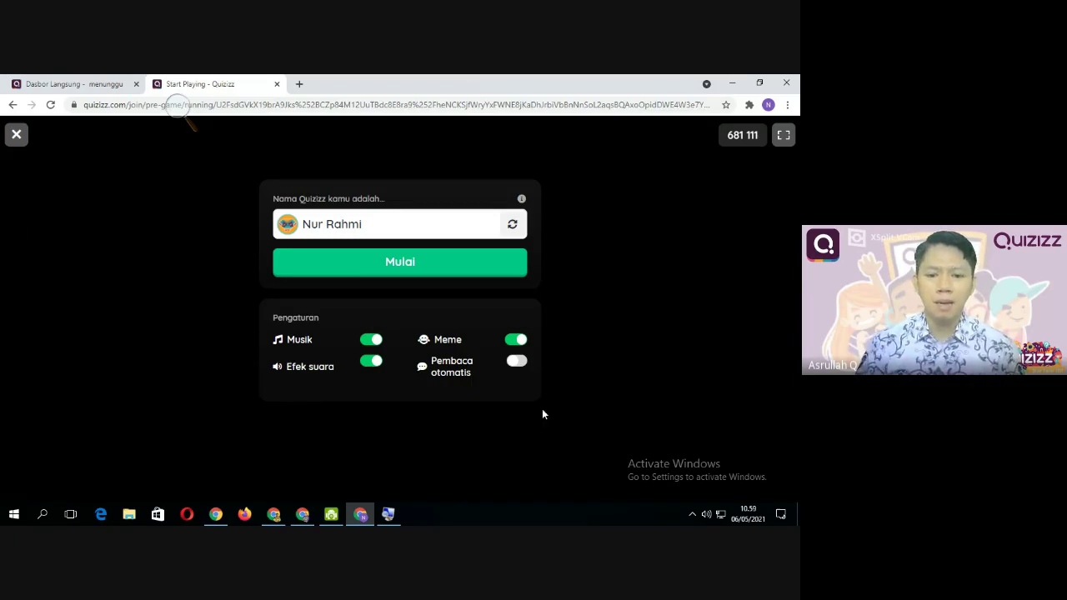
pyautogui.click(517, 362)
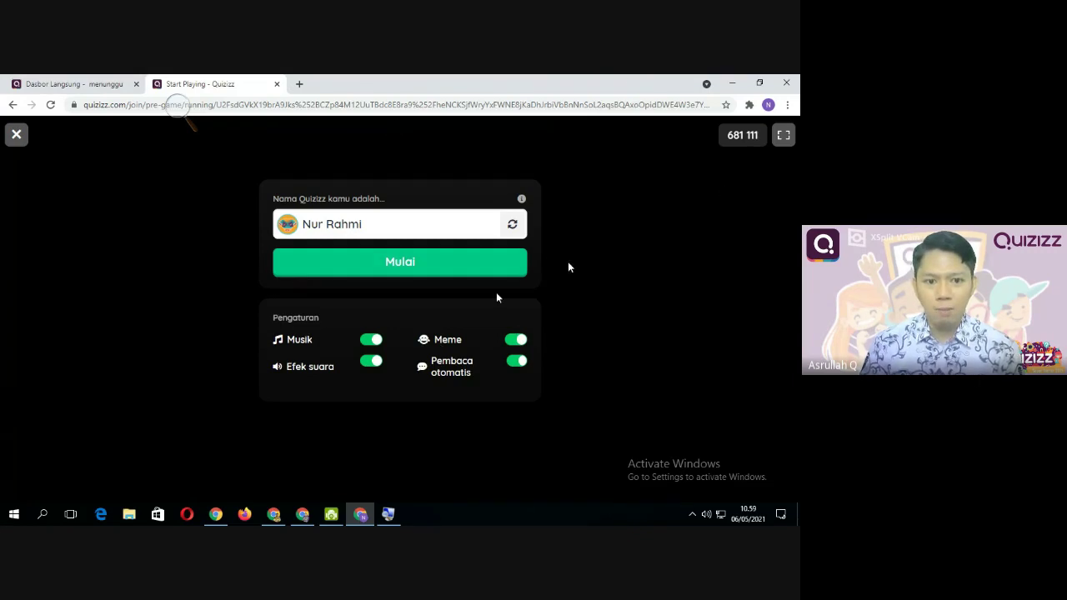
# Enter game 681111's lobby as the first player after checking the host tab
pyautogui.click(95, 83)
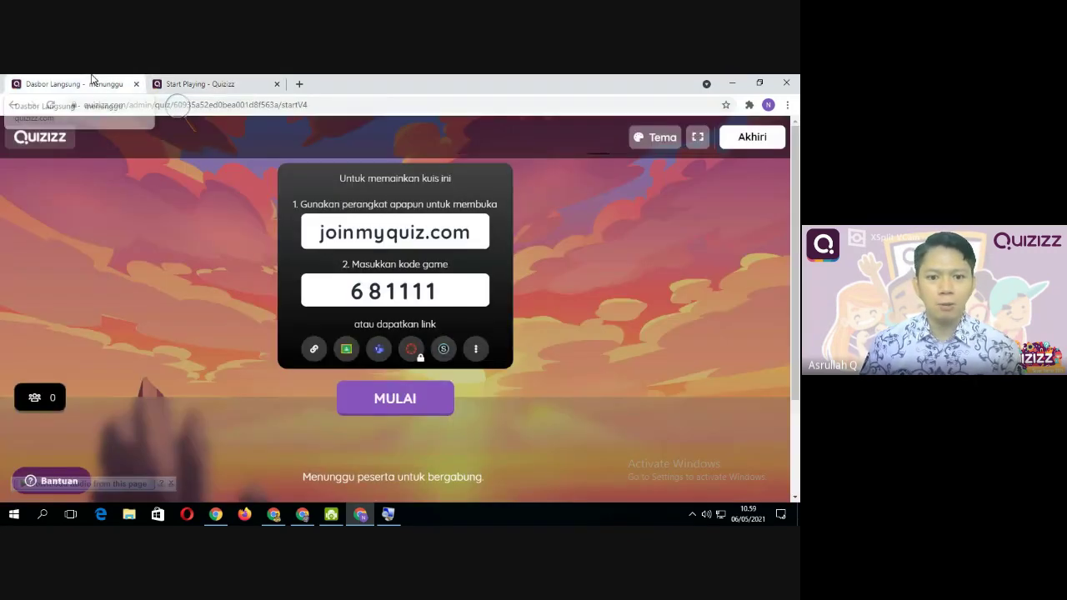
pyautogui.click(218, 86)
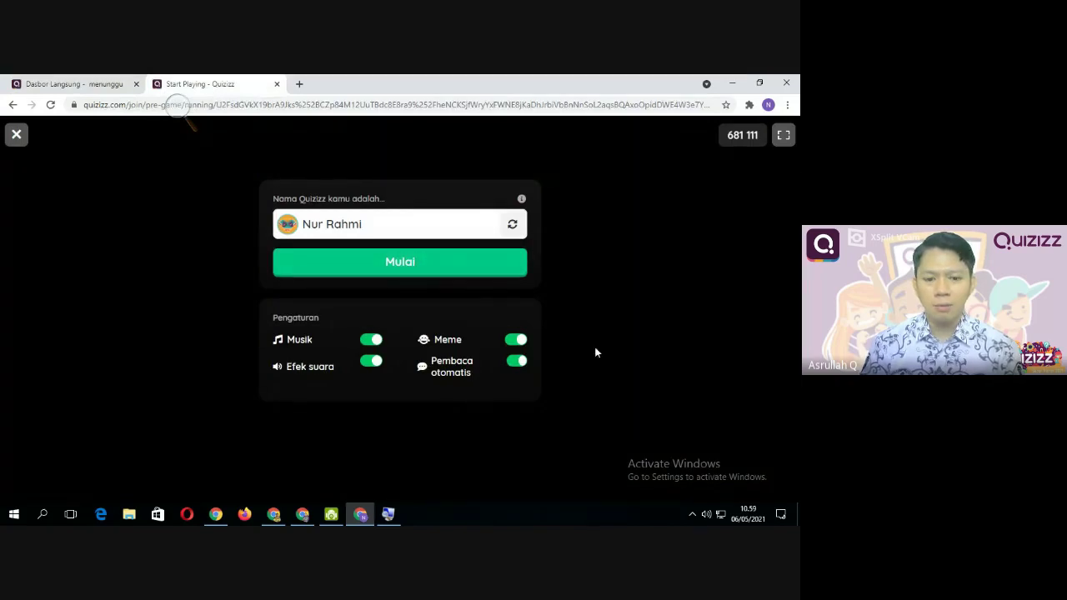
pyautogui.click(366, 262)
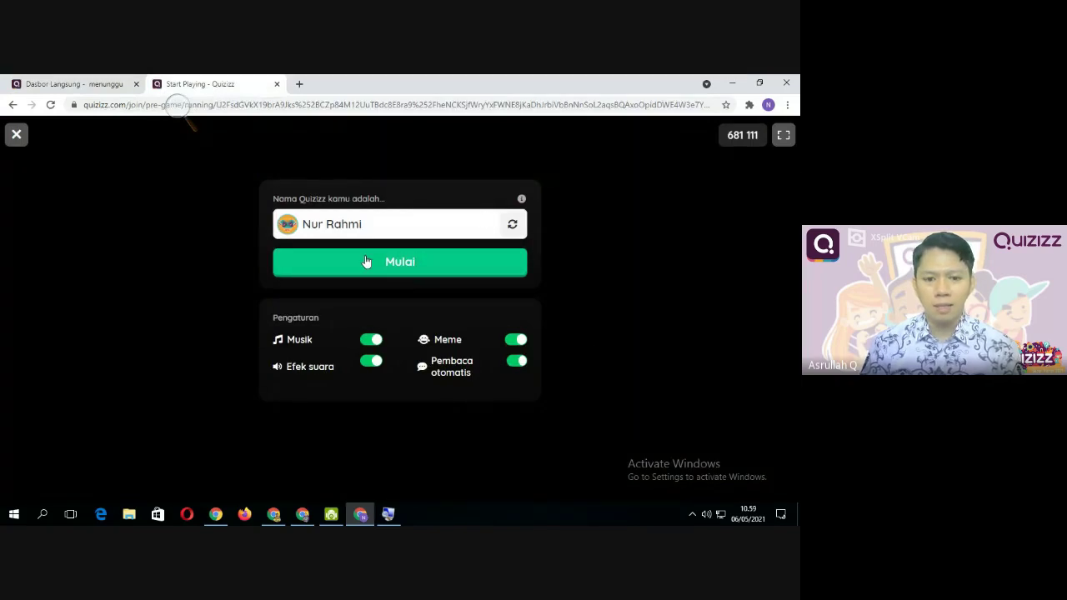
pyautogui.click(408, 269)
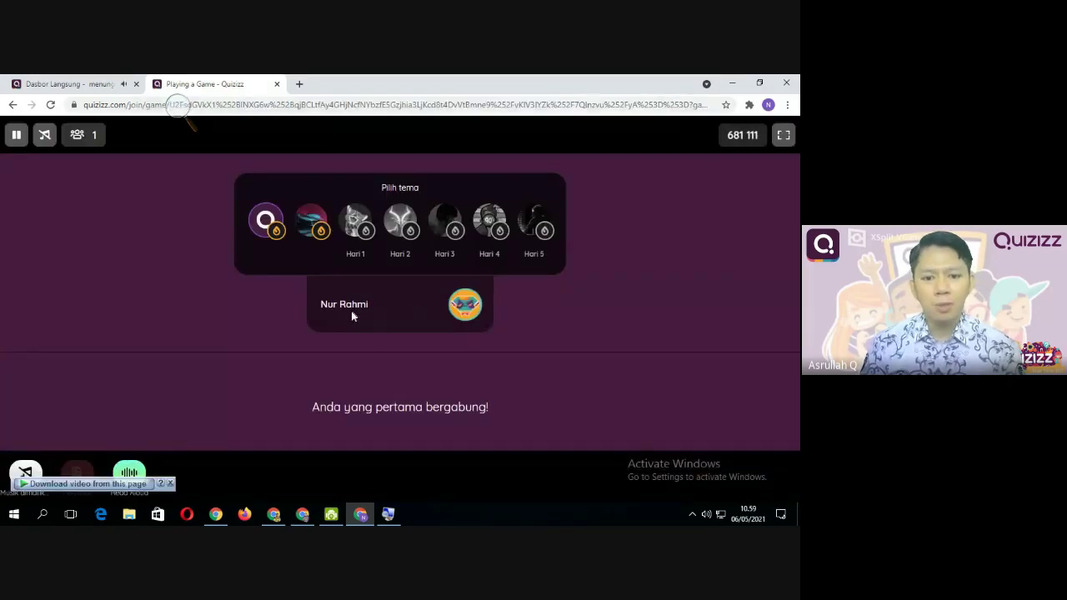
# Start the game with MULAI on the host dashboard so the student sees question 1 of 14
pyautogui.click(49, 84)
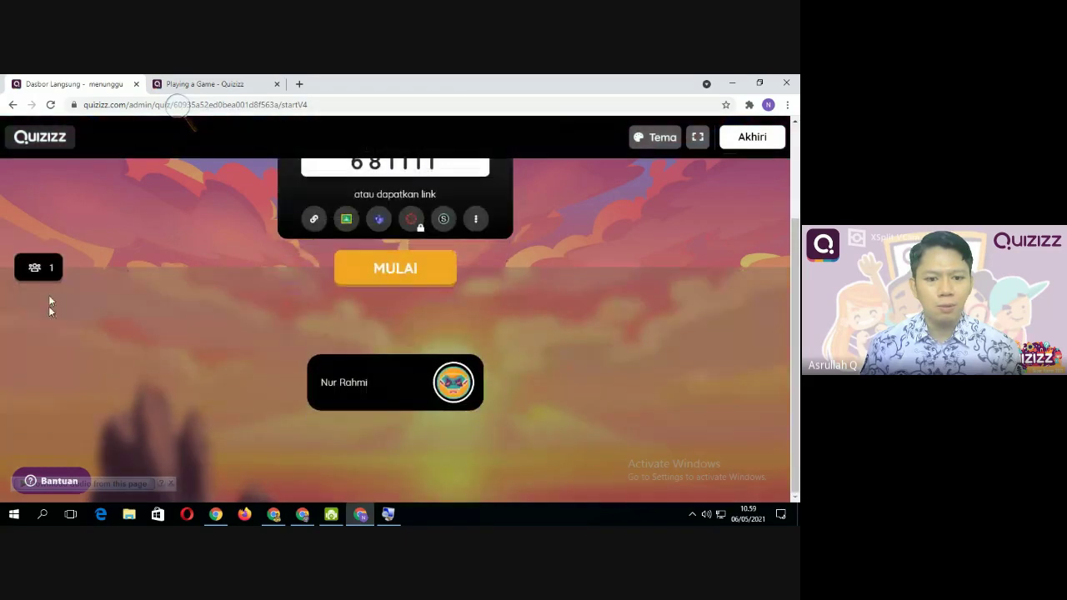
pyautogui.moveTo(386, 404)
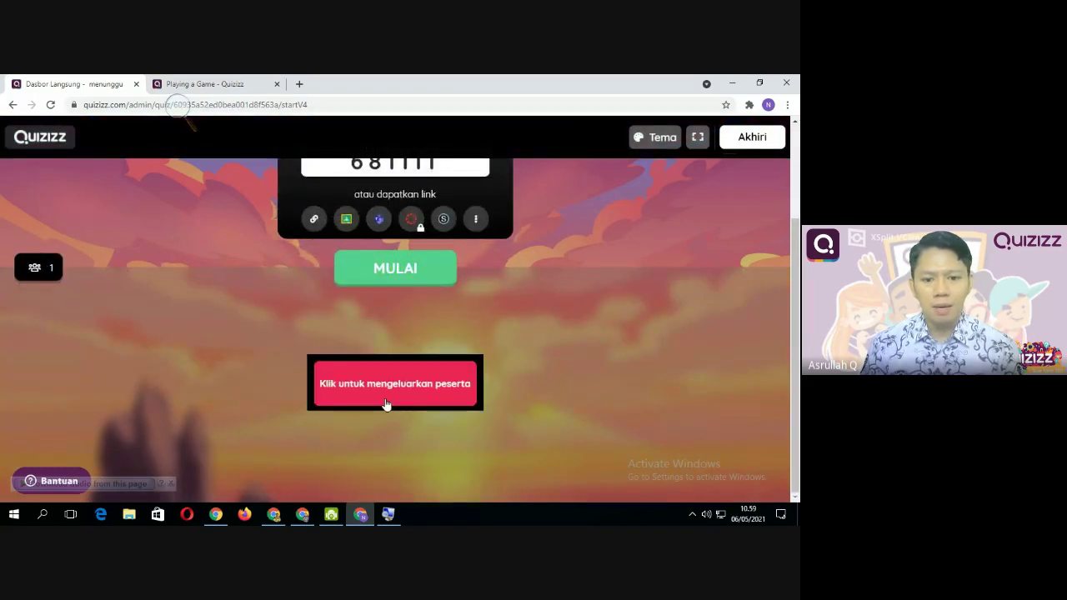
pyautogui.scroll(2, 163, 270)
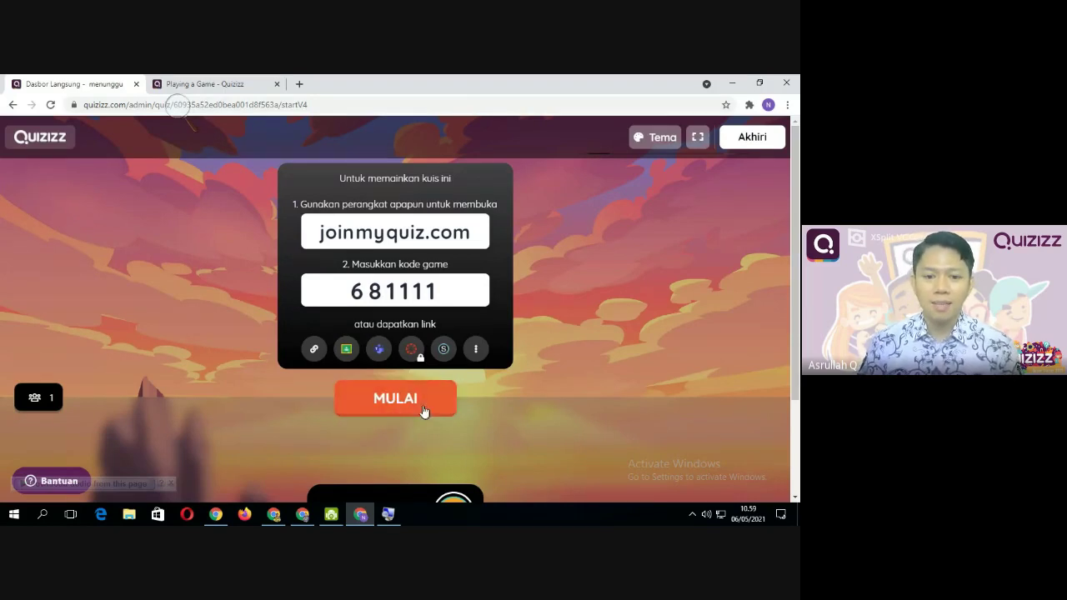
pyautogui.hotkey('ctrl', 'Tab')
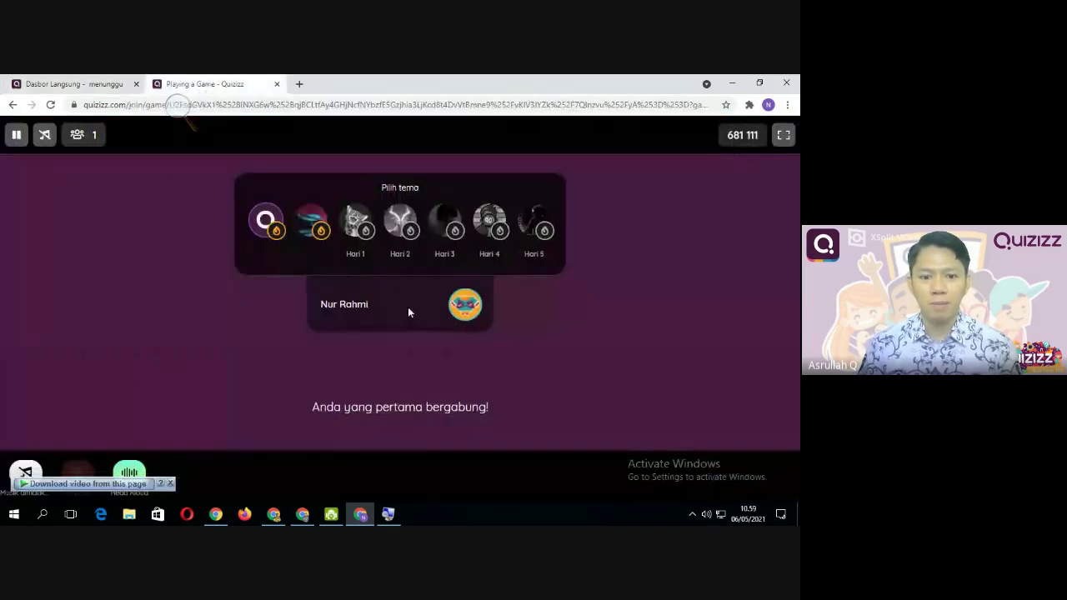
pyautogui.click(60, 85)
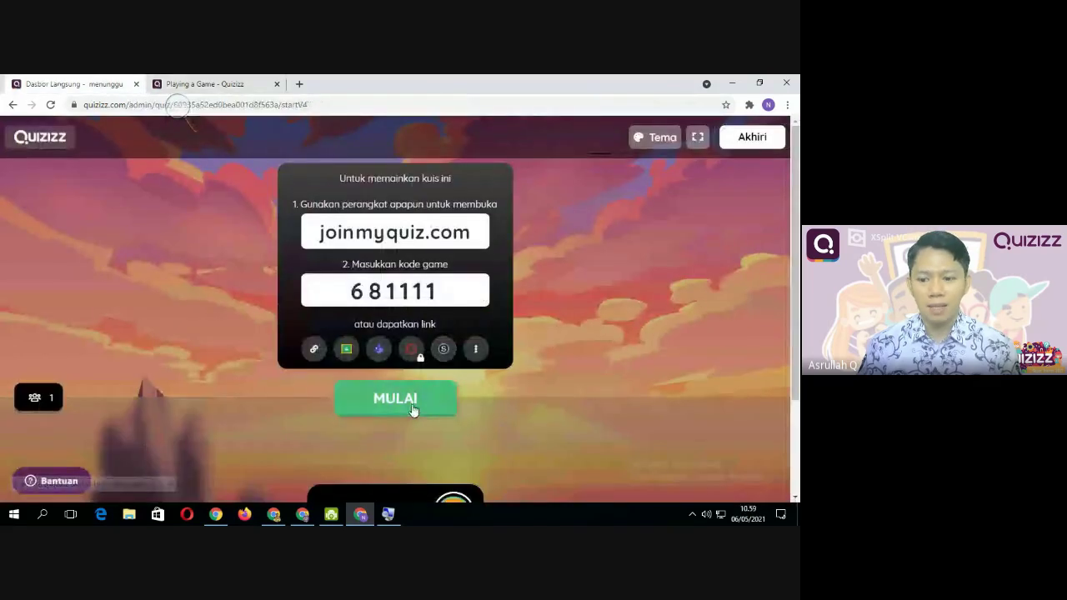
pyautogui.click(394, 408)
pyautogui.hotkey('ctrl', 'Tab')
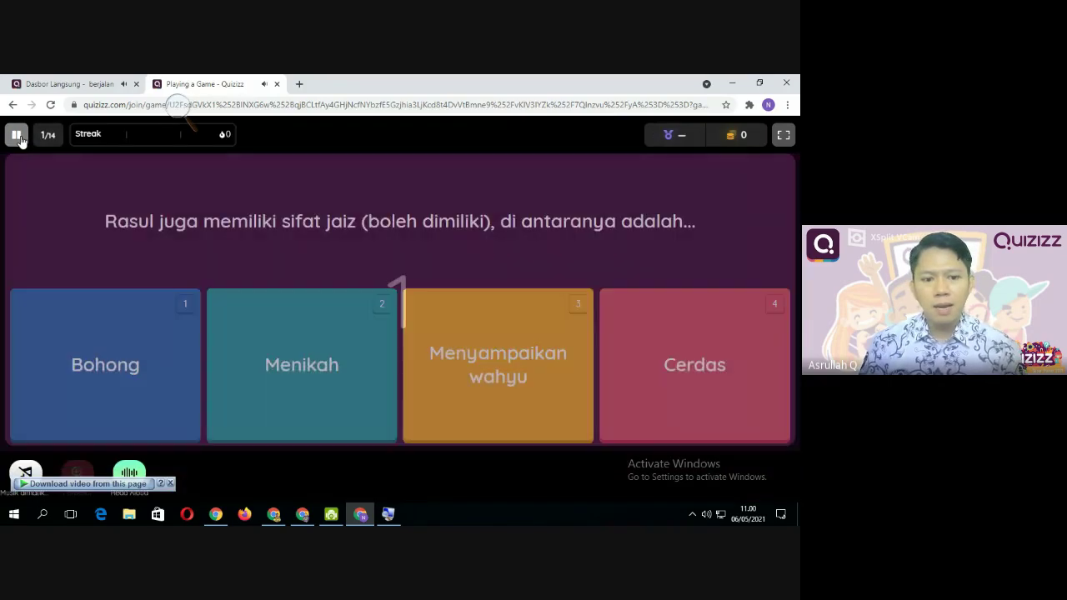
pyautogui.click(18, 136)
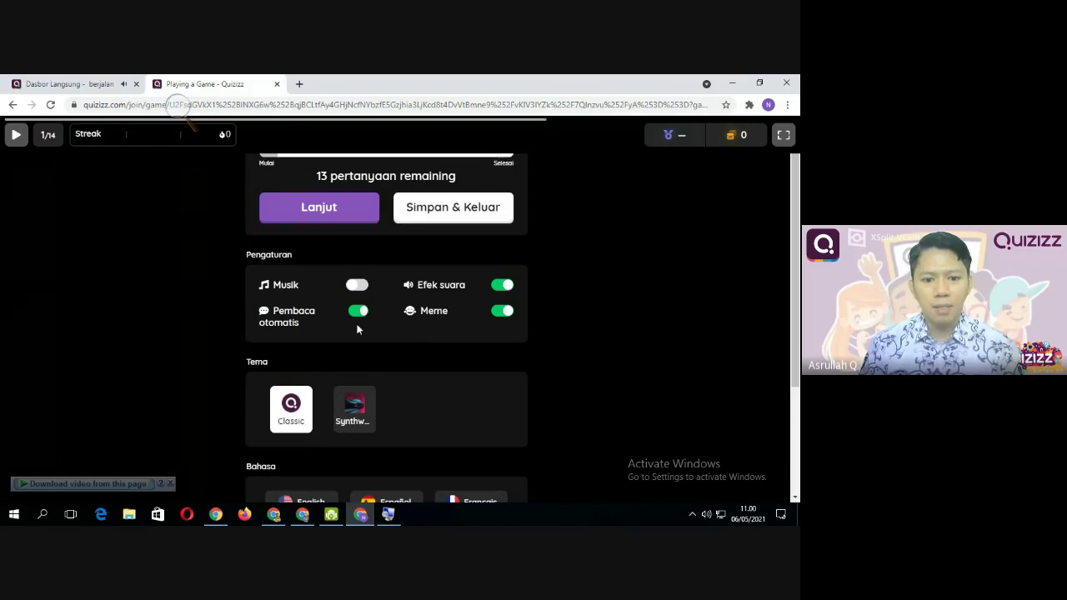
pyautogui.scroll(-2, 357, 330)
pyautogui.scroll(1, 356, 333)
pyautogui.scroll(2, 357, 333)
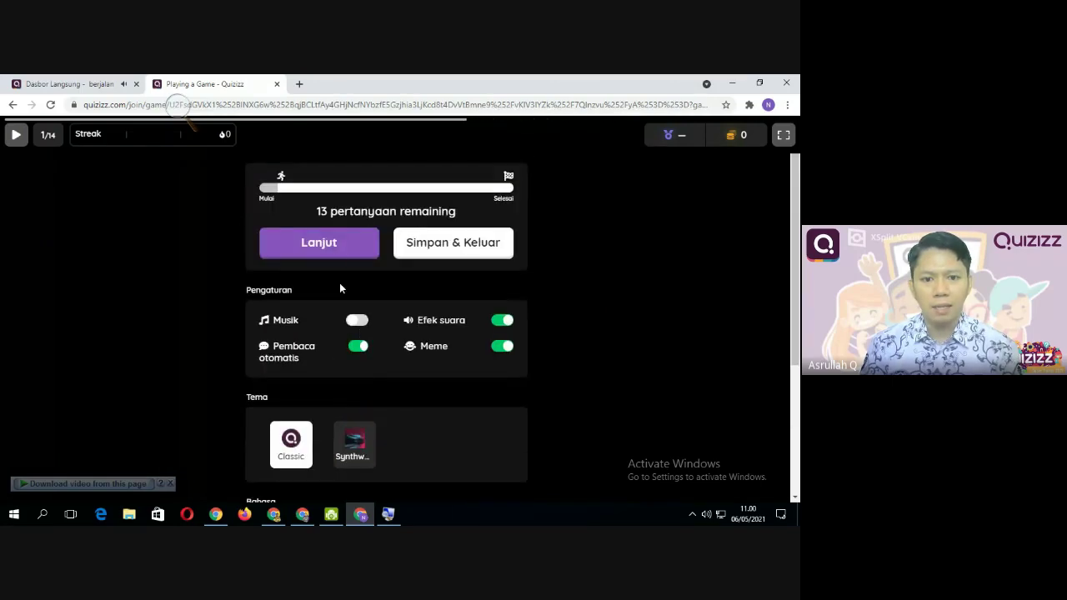
pyautogui.click(333, 251)
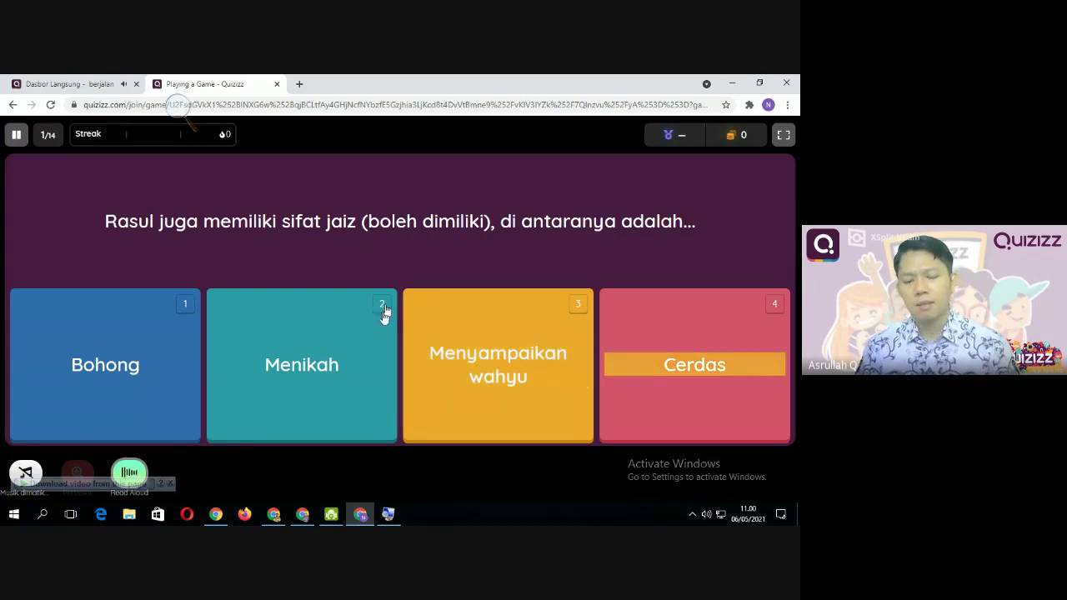
# Answer Menyampaikan wahyu and Kidzbun, then close the student's Playing a Game tab
pyautogui.click(482, 374)
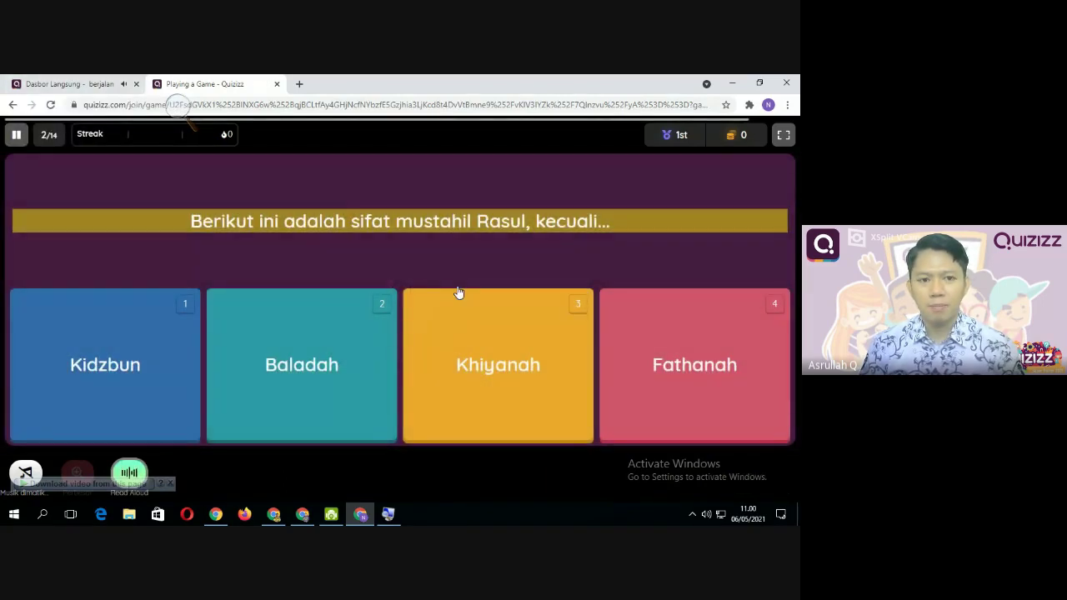
pyautogui.click(150, 314)
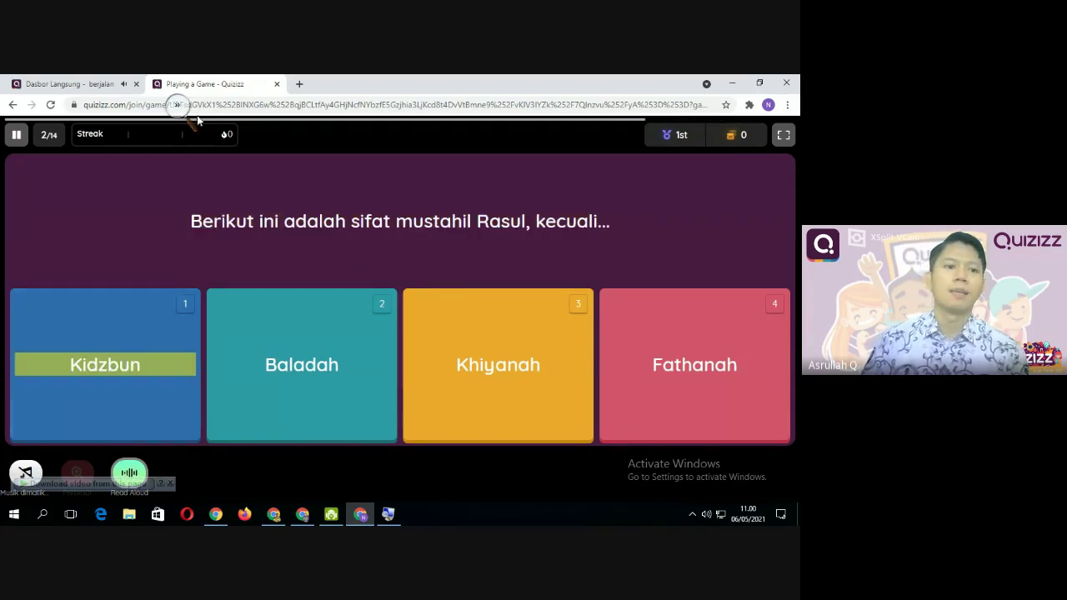
pyautogui.click(278, 84)
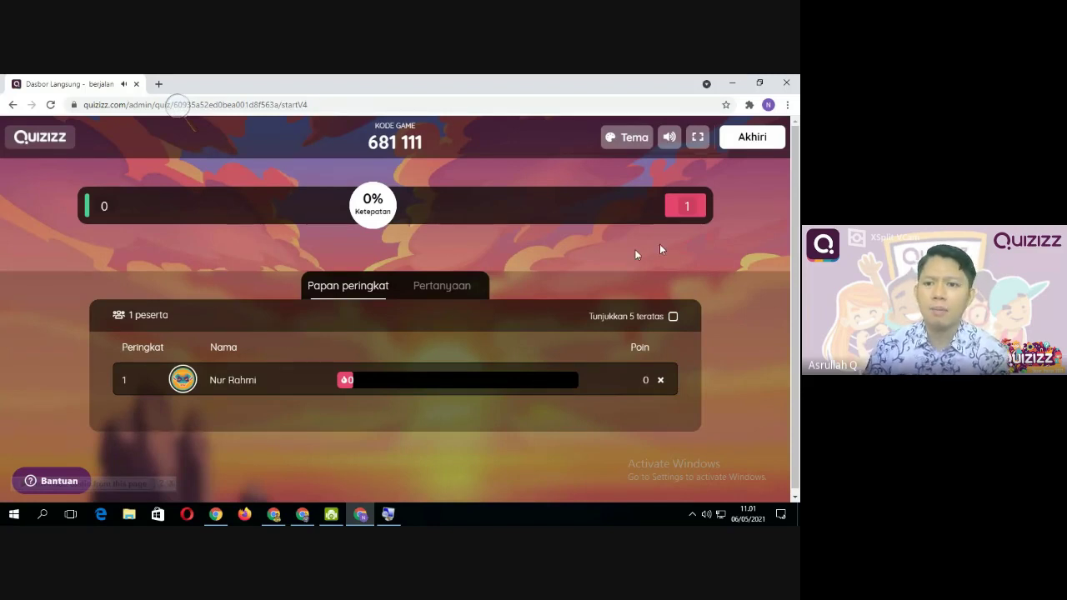
# End the live game with Akhiri and confirm AKHIRI in the popup
pyautogui.click(766, 146)
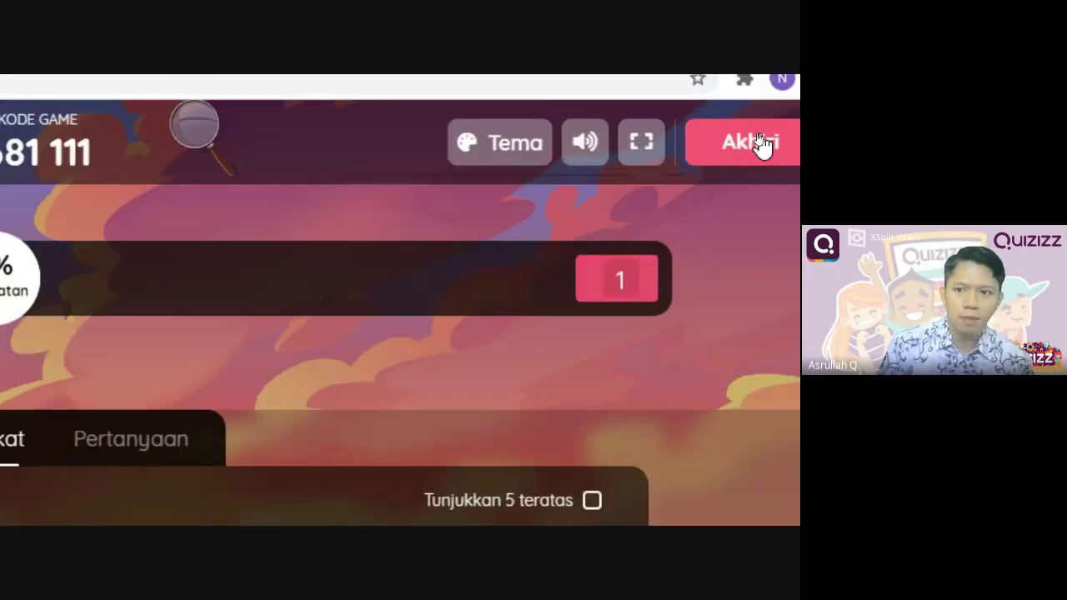
pyautogui.click(740, 142)
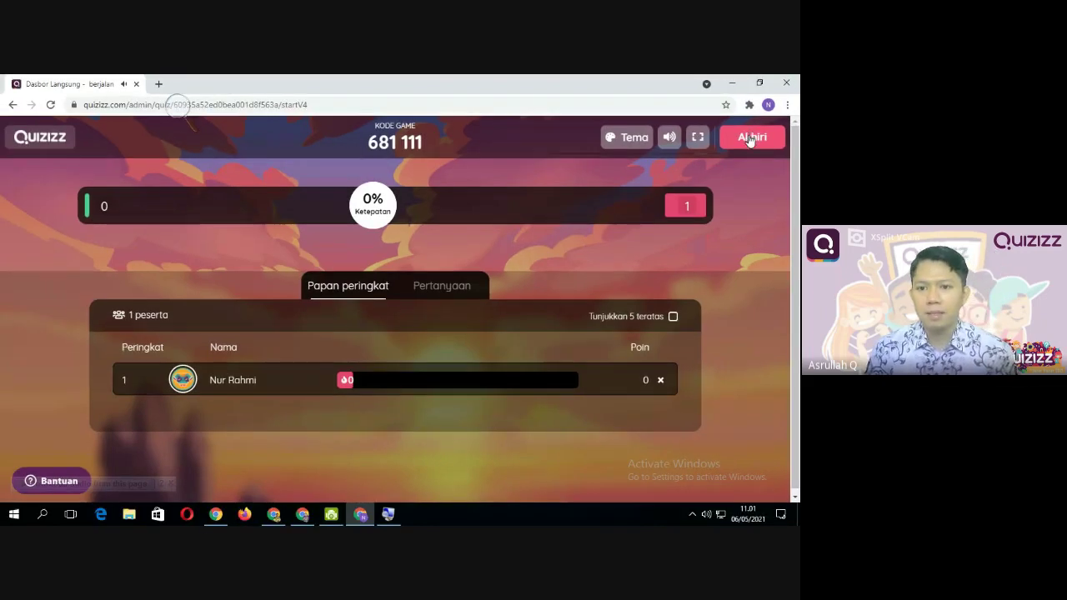
pyautogui.click(704, 162)
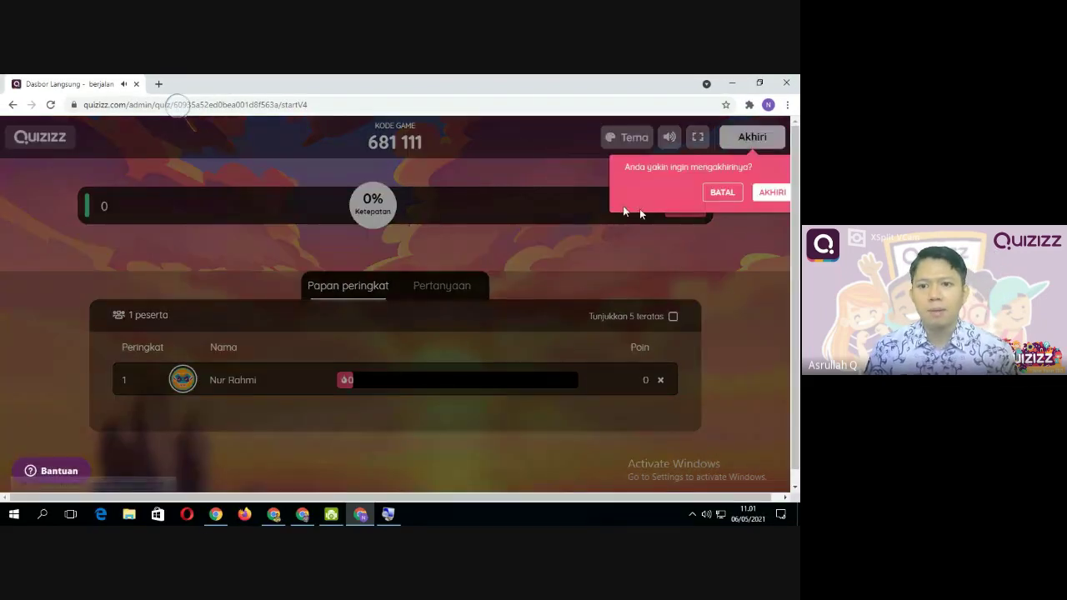
pyautogui.click(772, 198)
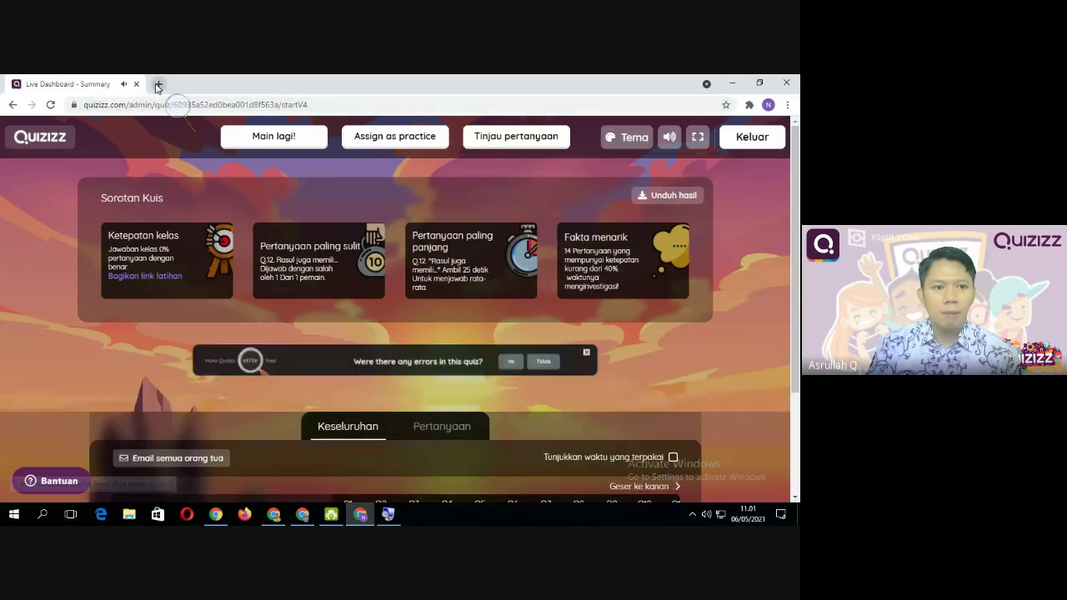
# From Kuisku, open IMAN KEPADA NABI & RASUL and choose Berikan pekerjaan rumah
pyautogui.click(13, 104)
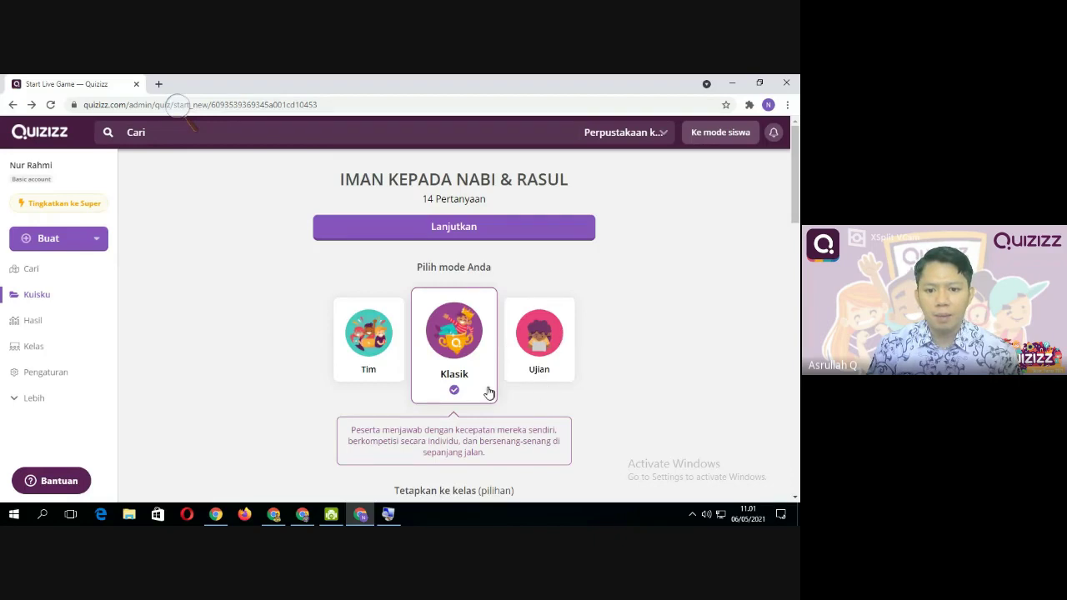
pyautogui.scroll(-1, 457, 398)
pyautogui.scroll(-3, 457, 399)
pyautogui.scroll(4, 457, 398)
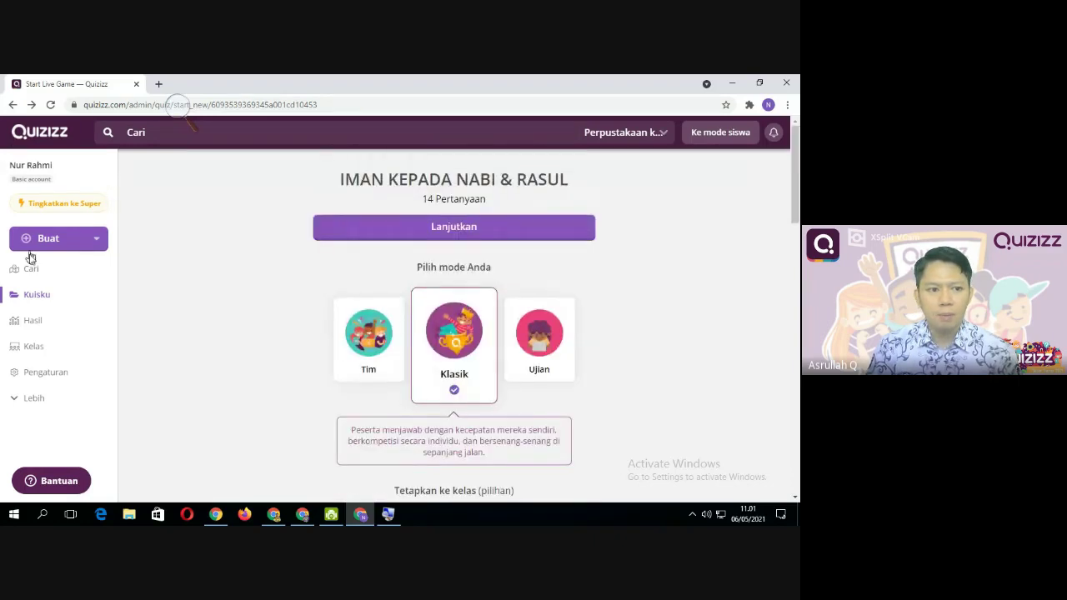
pyautogui.click(42, 296)
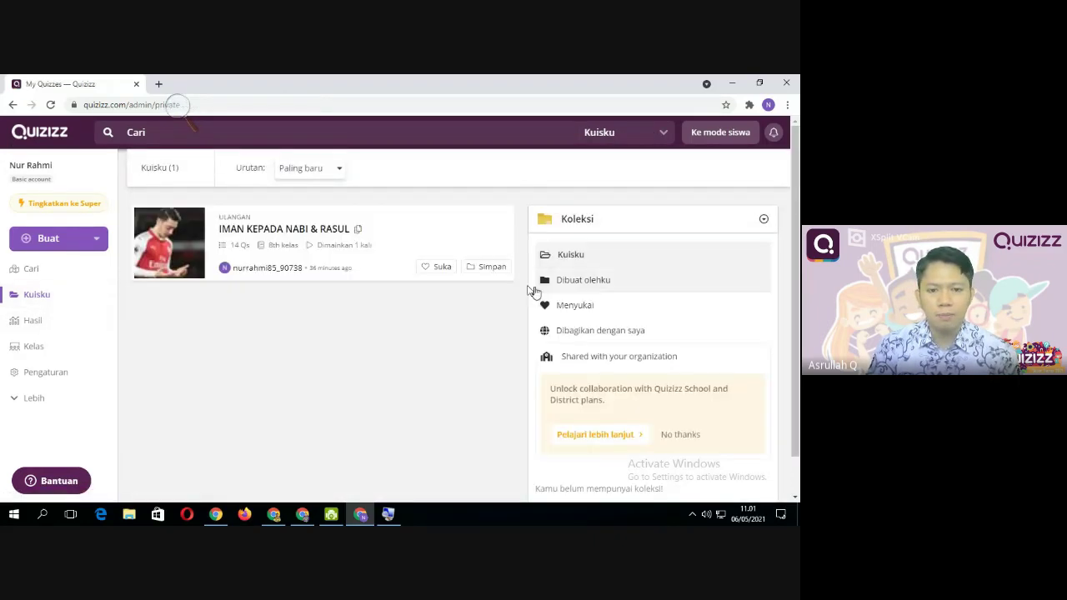
pyautogui.click(255, 228)
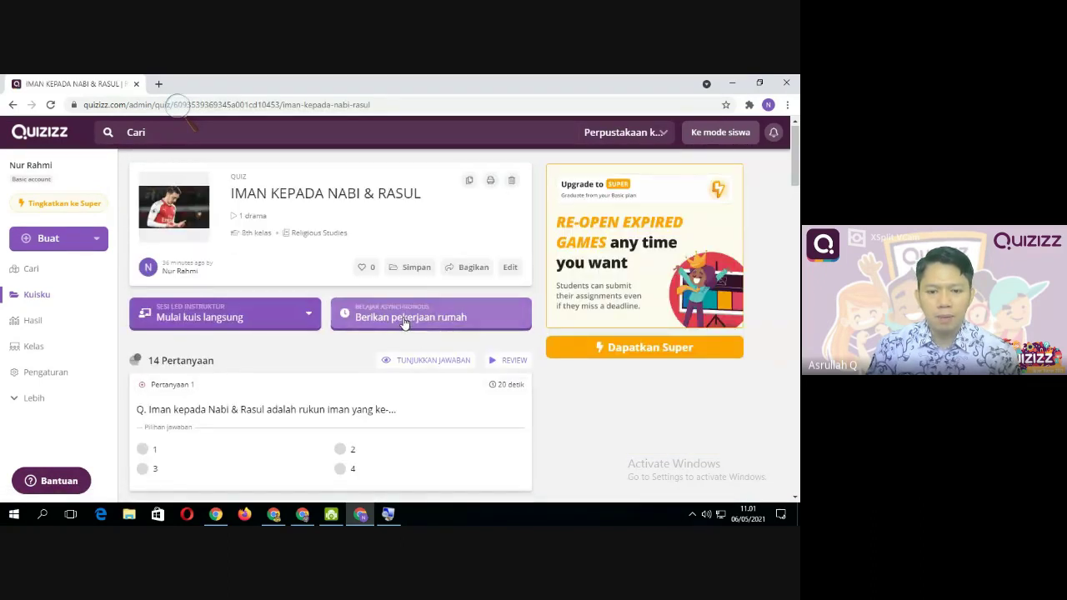
pyautogui.click(403, 322)
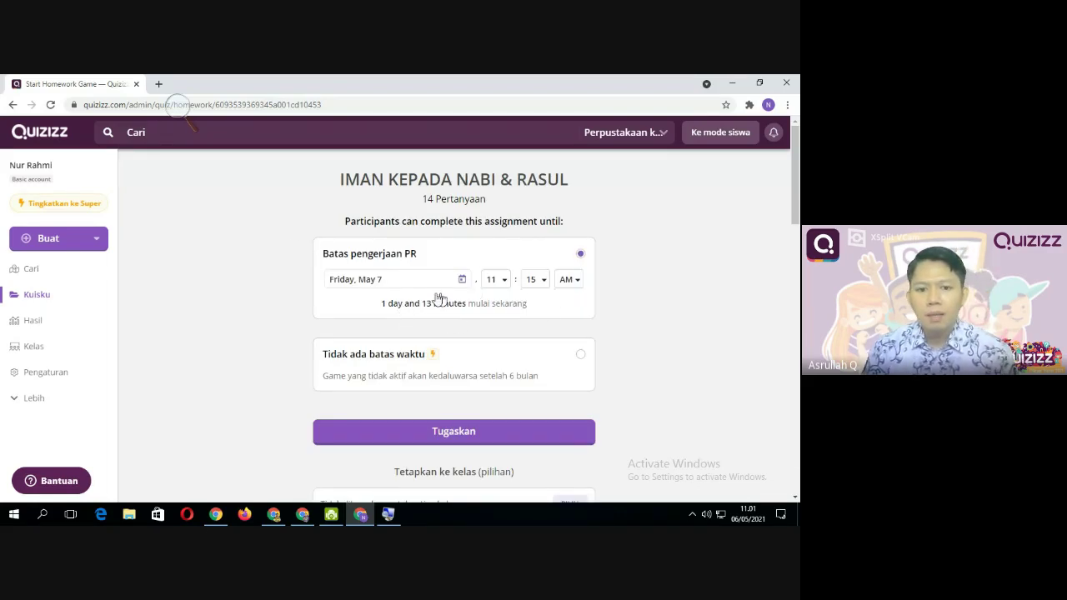
# Return to the quiz page, restart the homework assignment and open the deadline calendar
pyautogui.click(15, 105)
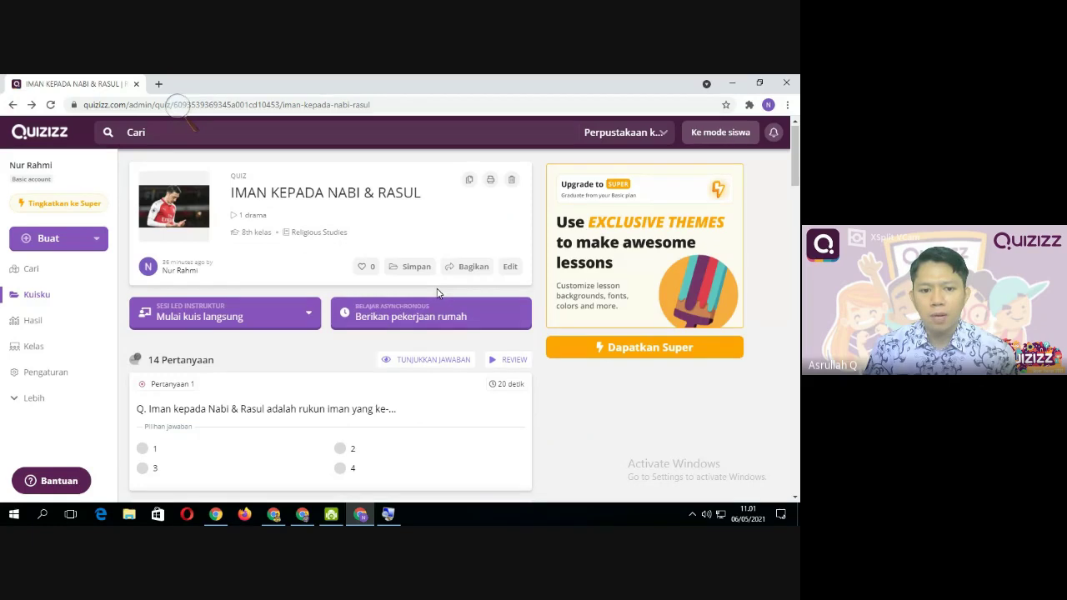
pyautogui.click(403, 320)
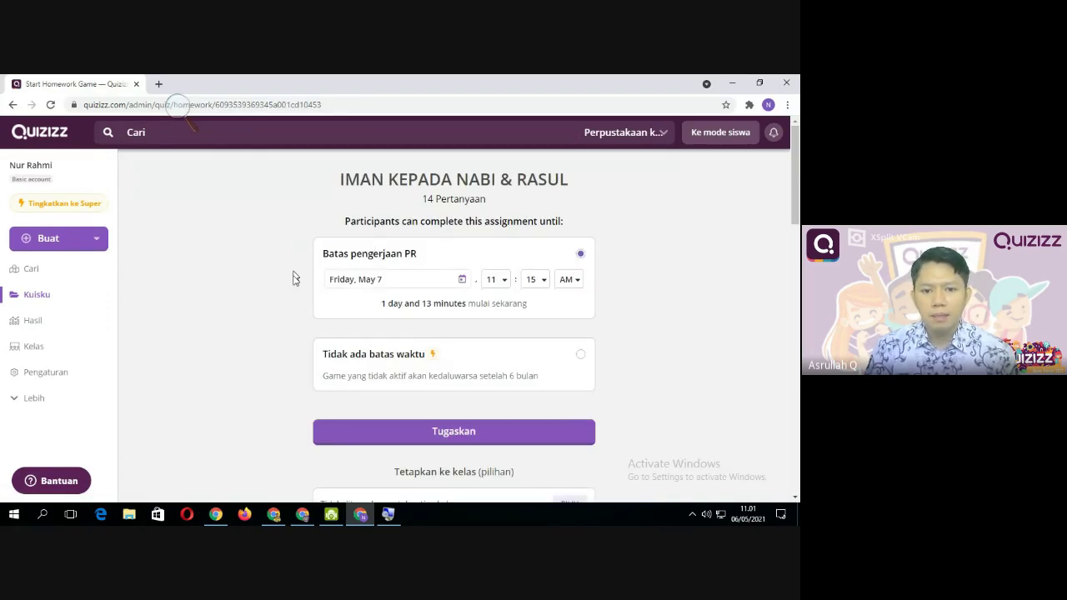
pyautogui.click(462, 282)
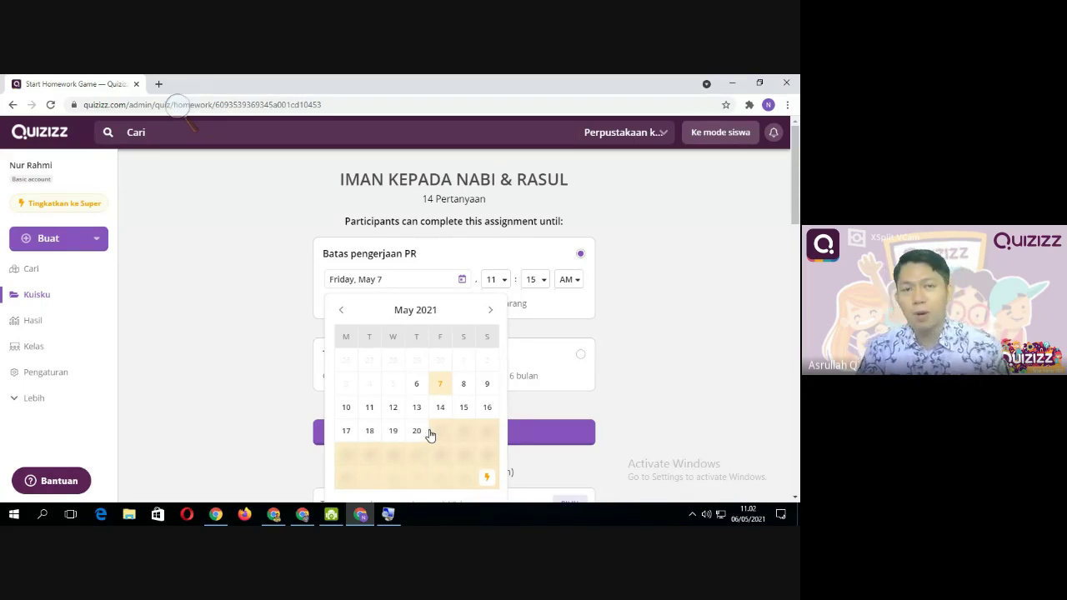
# Pick May 8 in the calendar and set the deadline time to 12:00 PM
pyautogui.click(464, 386)
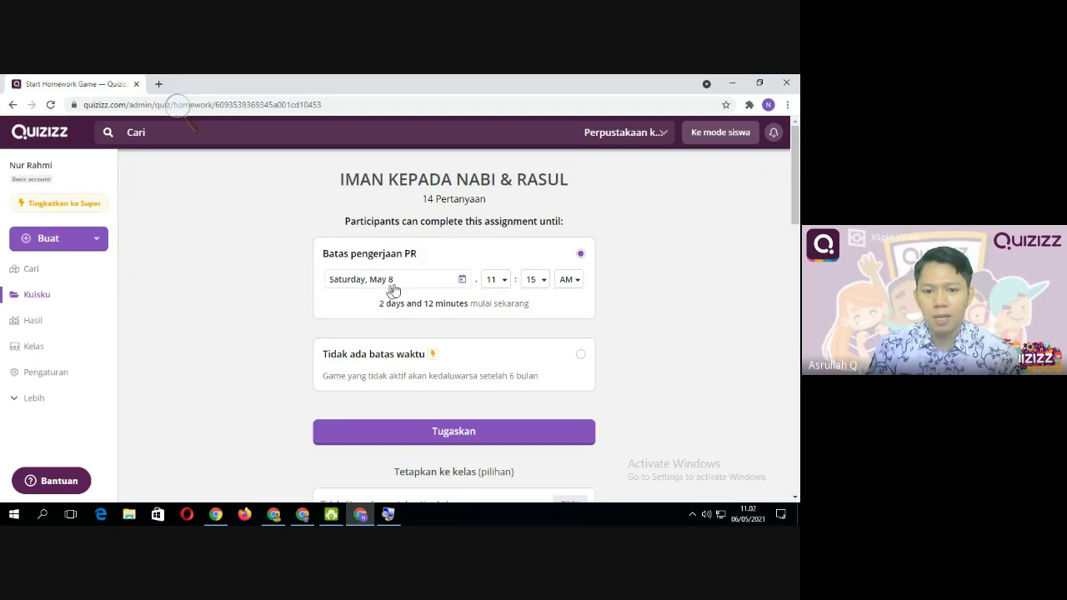
pyautogui.click(500, 281)
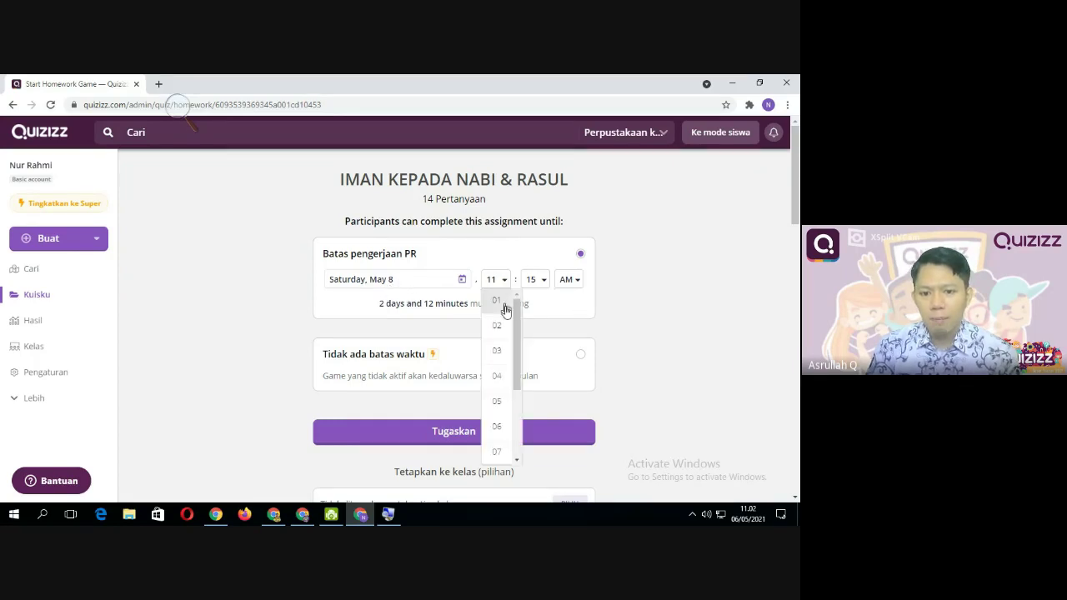
pyautogui.moveTo(514, 365); pyautogui.dragTo(530, 444)
pyautogui.scroll(2, 523, 437)
pyautogui.scroll(-2, 523, 438)
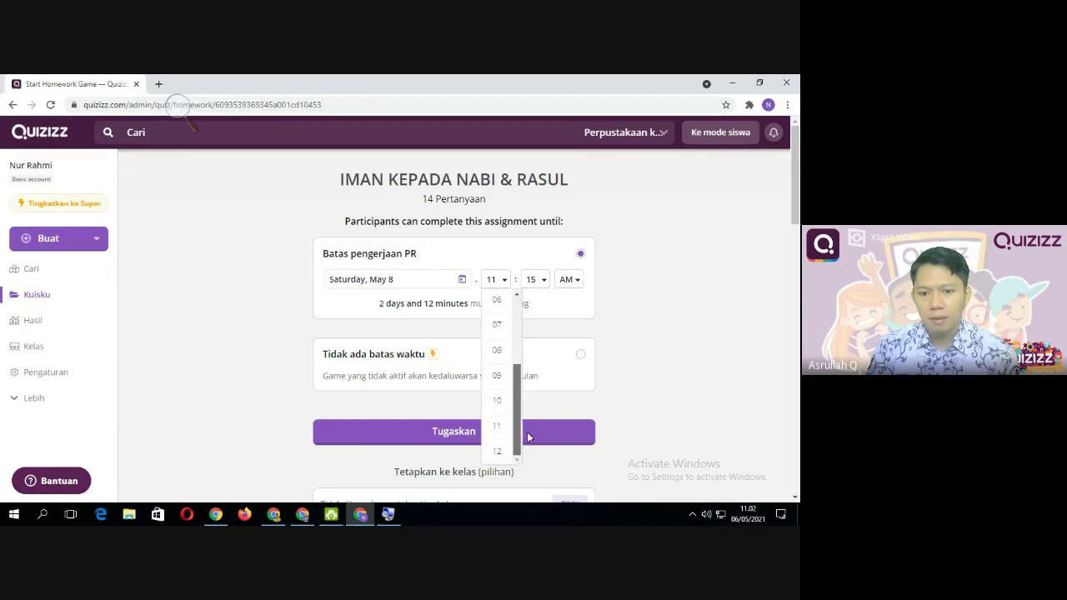
pyautogui.click(500, 451)
pyautogui.click(541, 280)
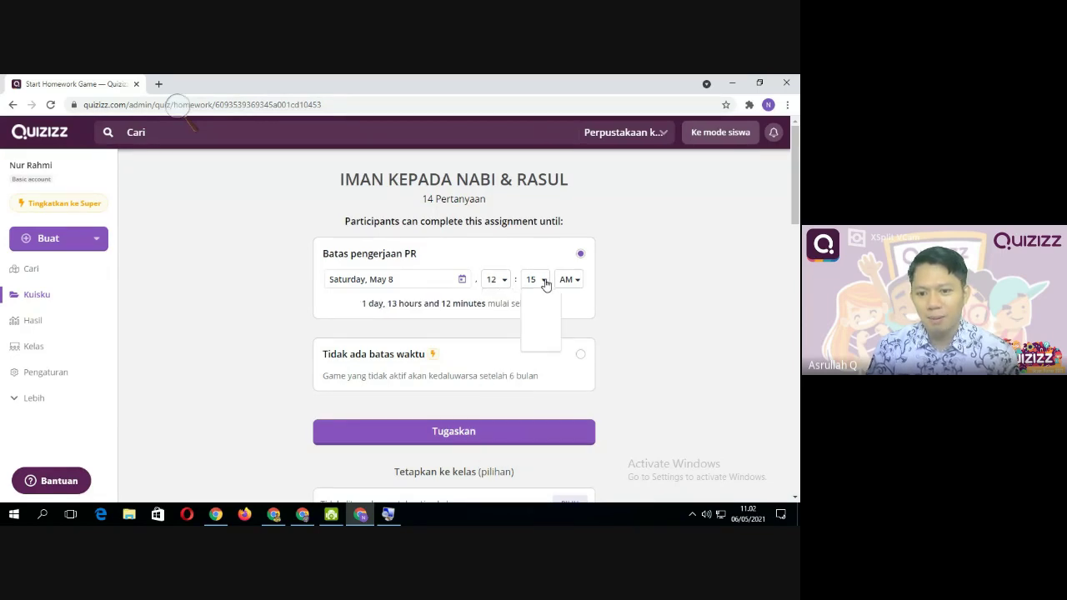
pyautogui.click(538, 296)
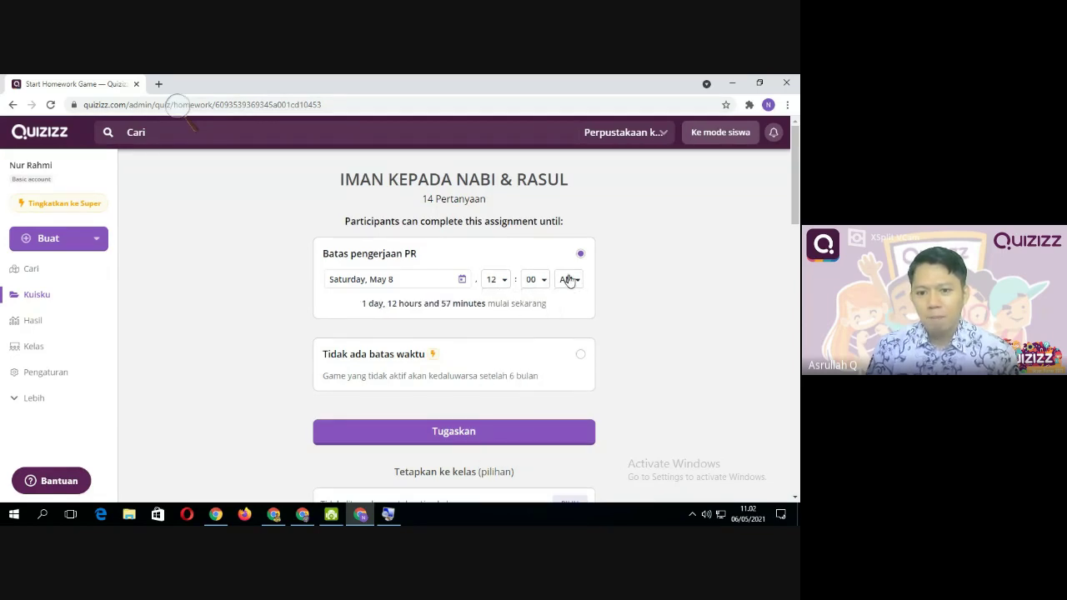
pyautogui.click(574, 283)
pyautogui.click(580, 333)
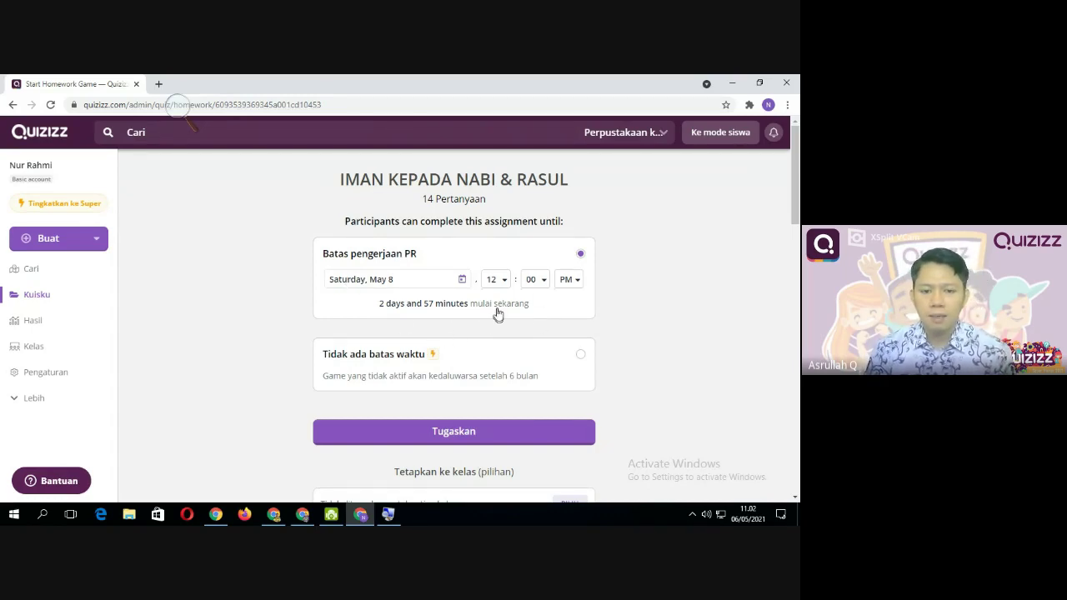
pyautogui.scroll(-1, 399, 380)
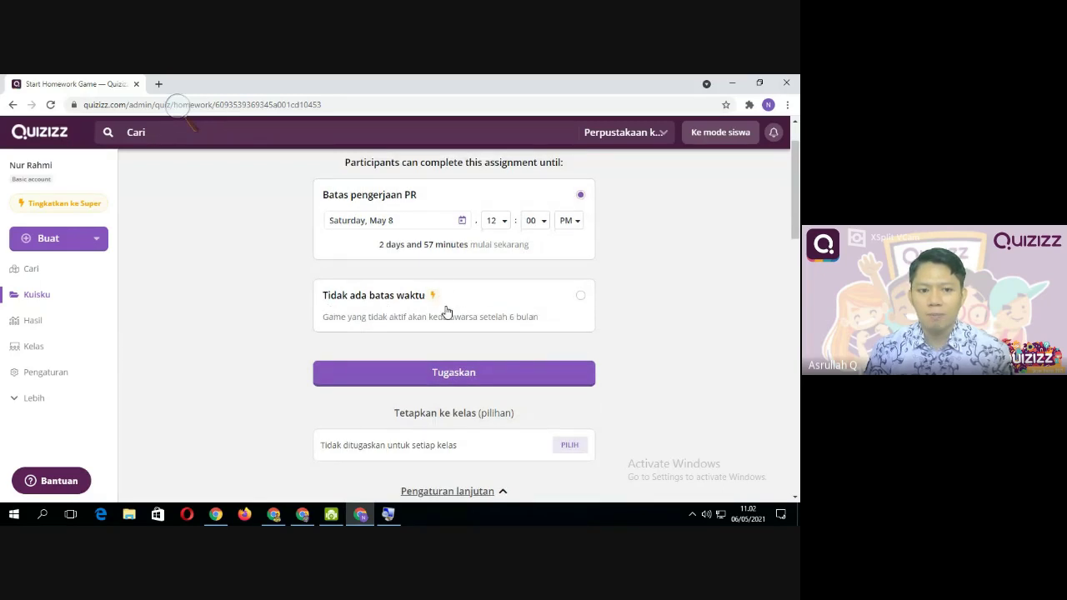
pyautogui.scroll(-2, 393, 354)
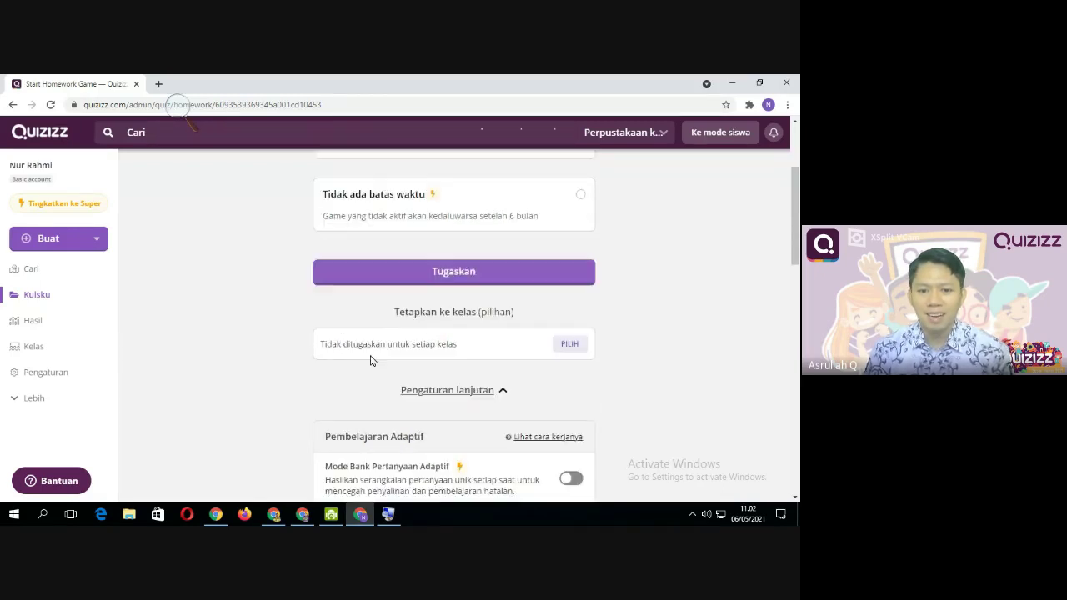
pyautogui.scroll(3, 483, 344)
pyautogui.scroll(-3, 478, 345)
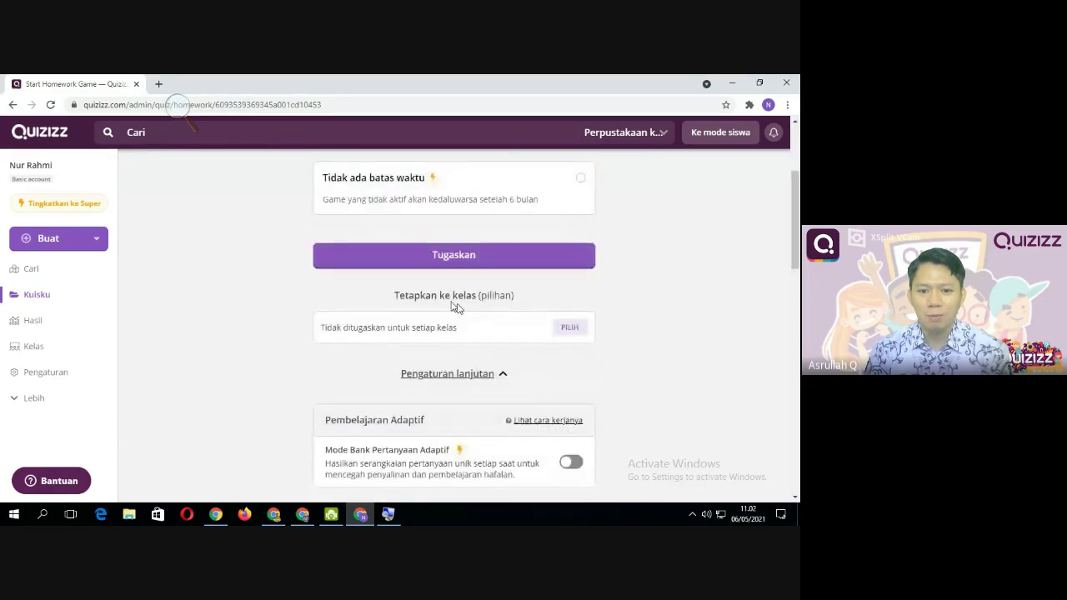
pyautogui.scroll(-6, 515, 379)
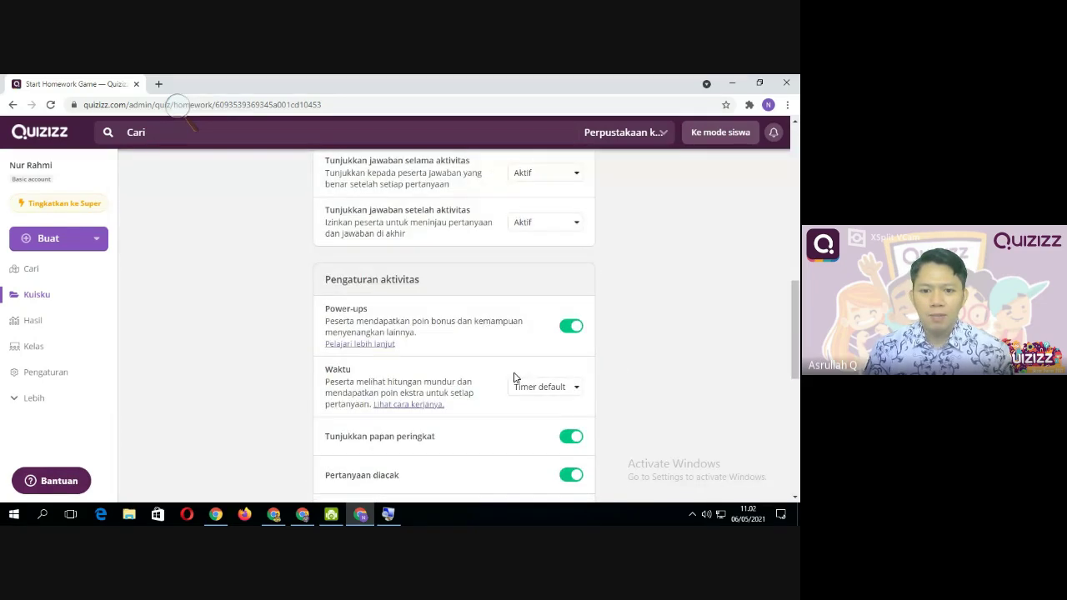
pyautogui.scroll(-3, 514, 379)
pyautogui.scroll(8, 517, 383)
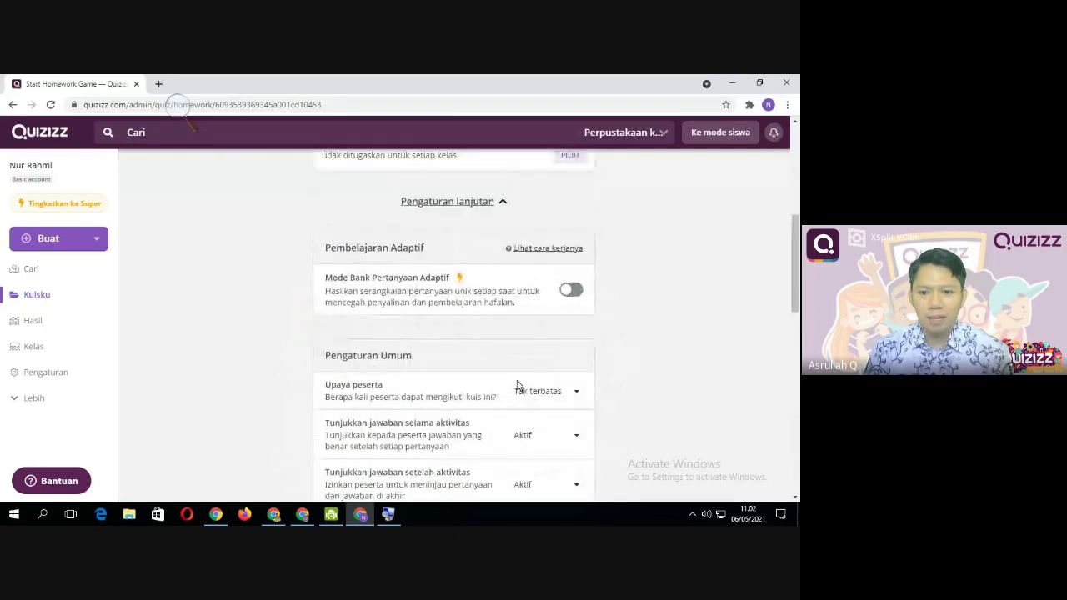
pyautogui.scroll(1, 517, 383)
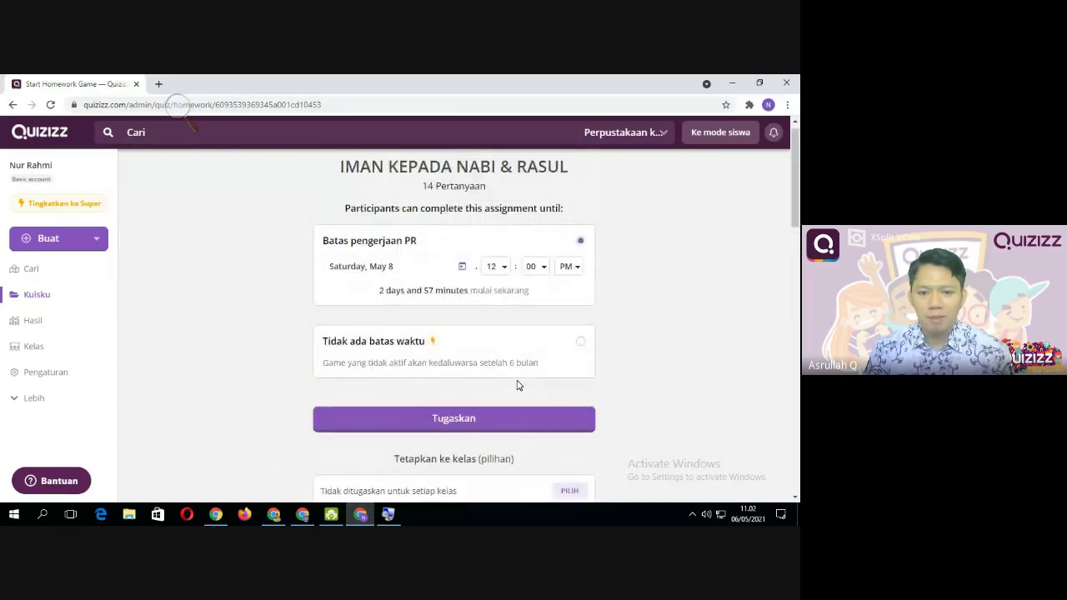
# Assign the homework with Tugaskan and copy the game link via Bagikan link
pyautogui.click(467, 439)
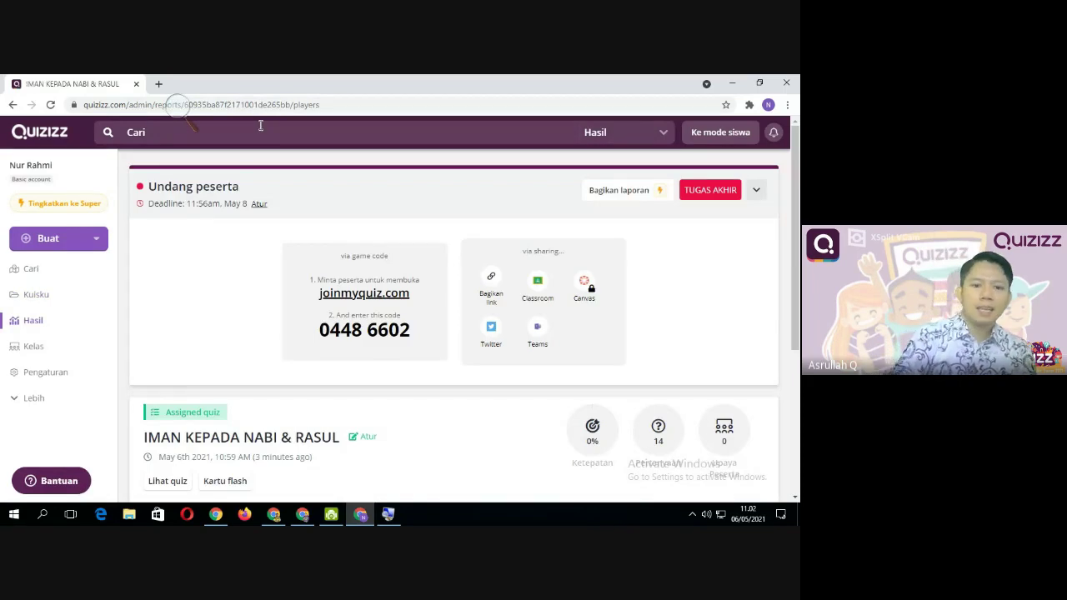
pyautogui.click(489, 285)
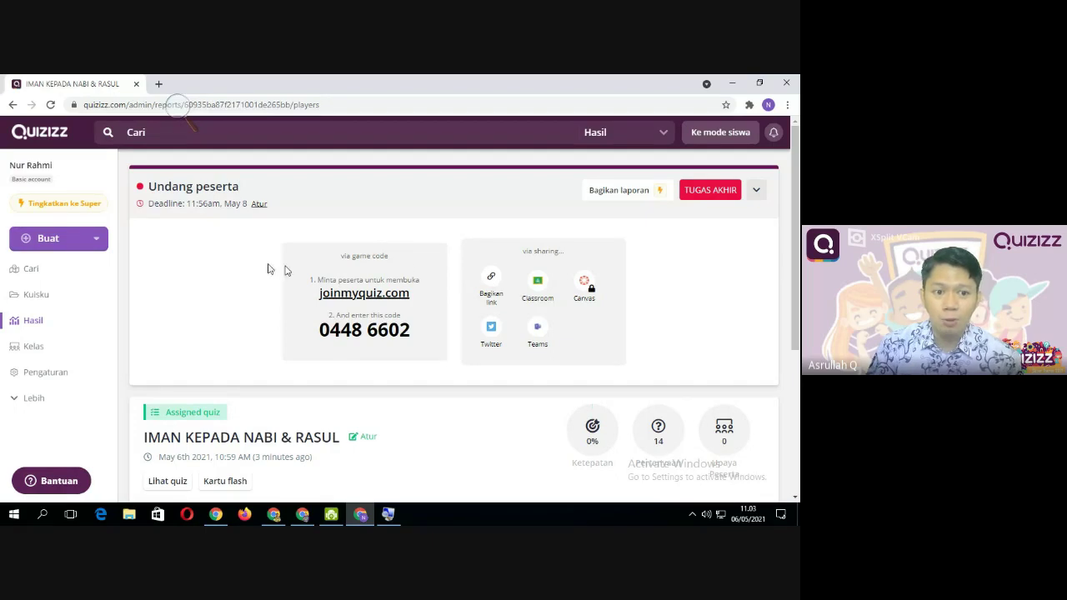
pyautogui.click(491, 285)
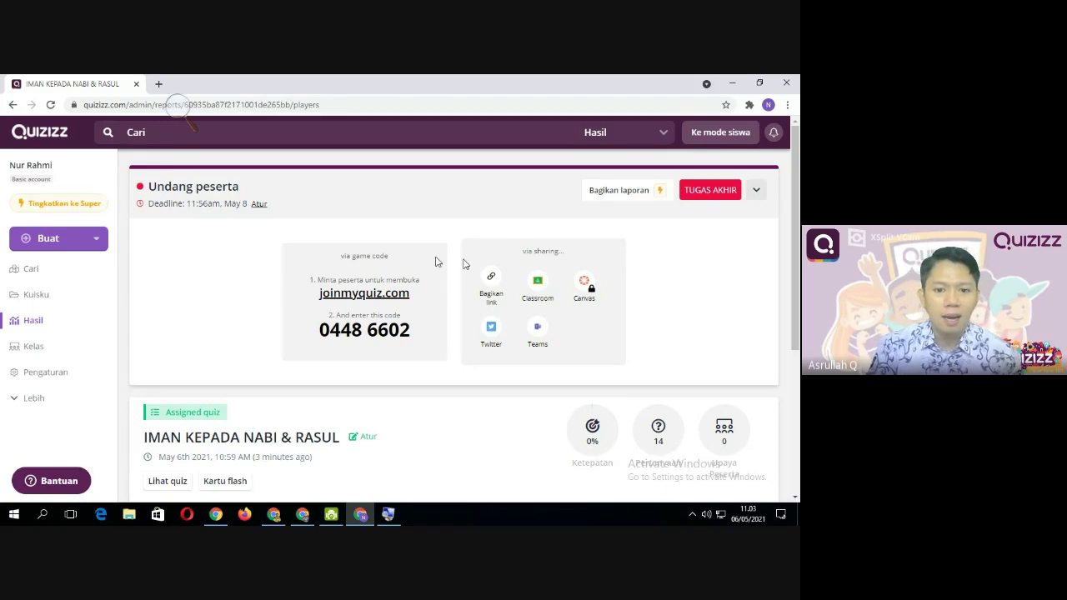
pyautogui.click(488, 296)
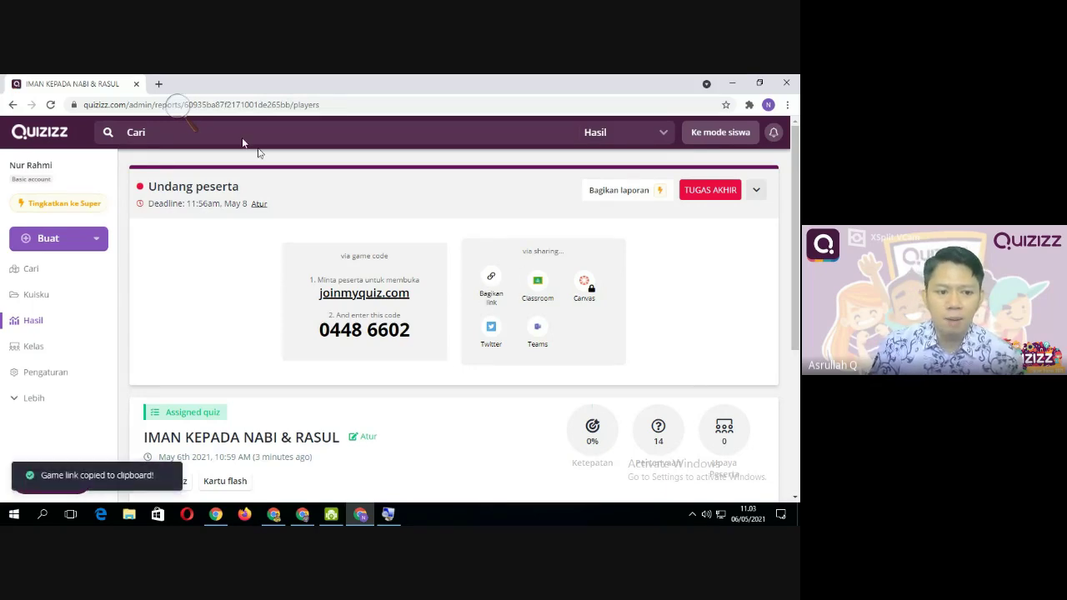
# Open the copied homework join link in a new browser tab with Paste and go
pyautogui.click(160, 84)
pyautogui.rightClick(114, 105)
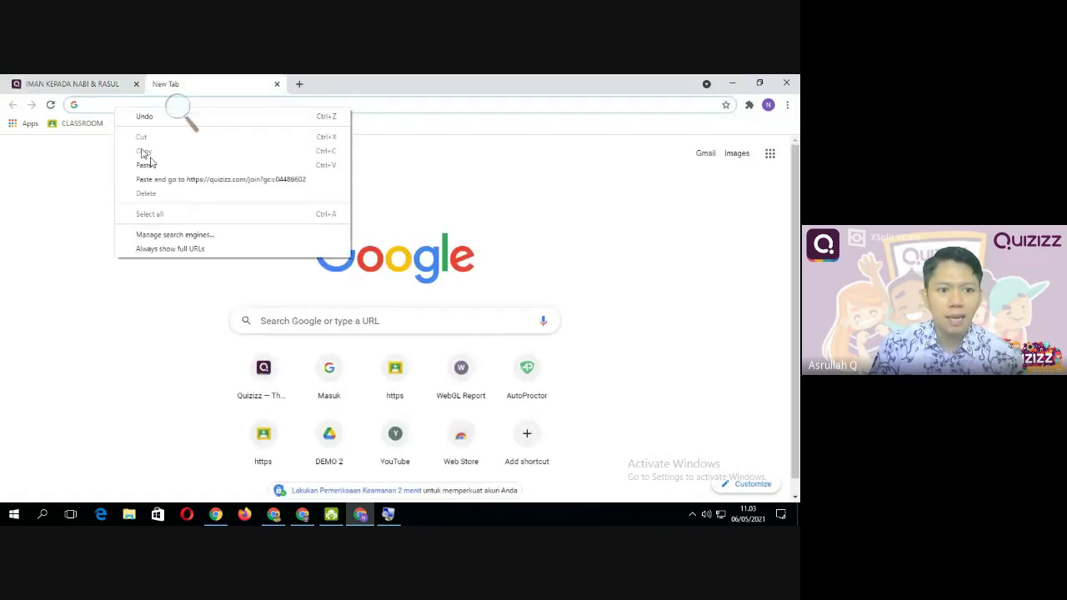
pyautogui.click(191, 180)
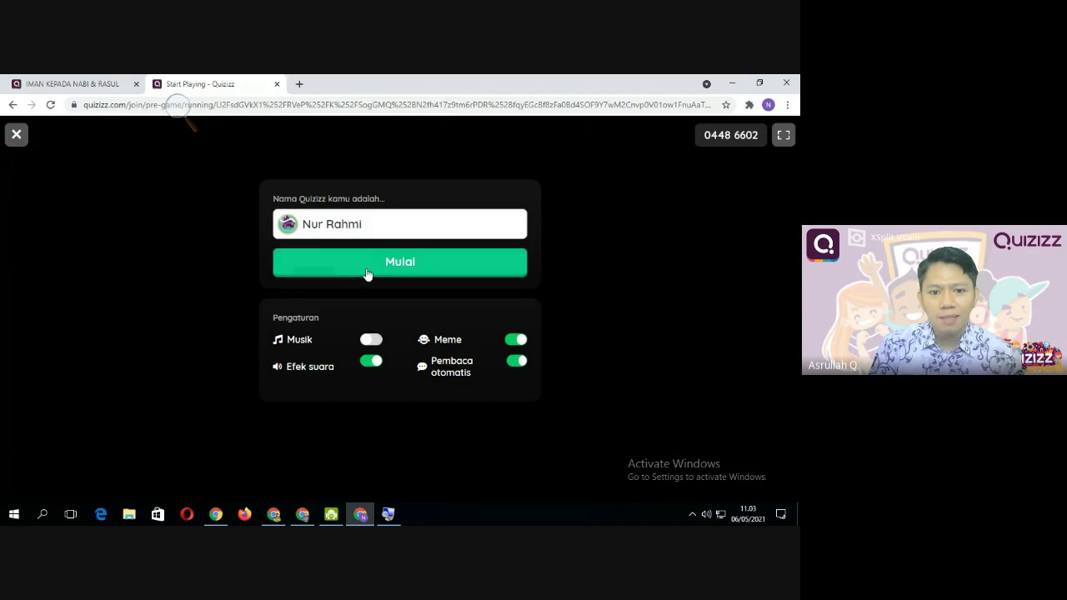
# Turn Musik on, join as the player, start the game, then close the student tab
pyautogui.click(377, 341)
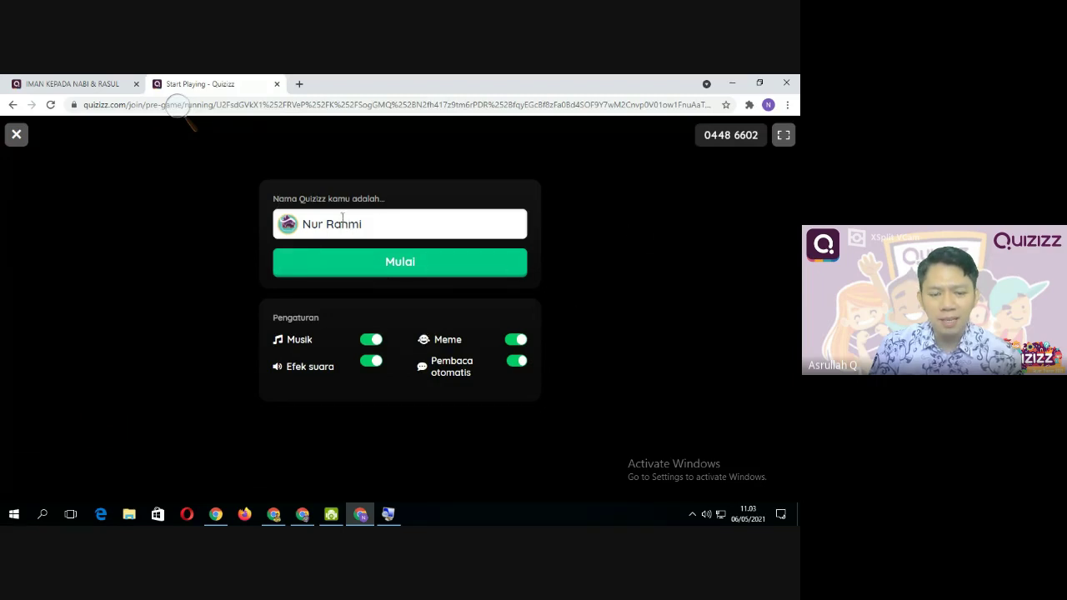
pyautogui.click(377, 225)
pyautogui.click(414, 273)
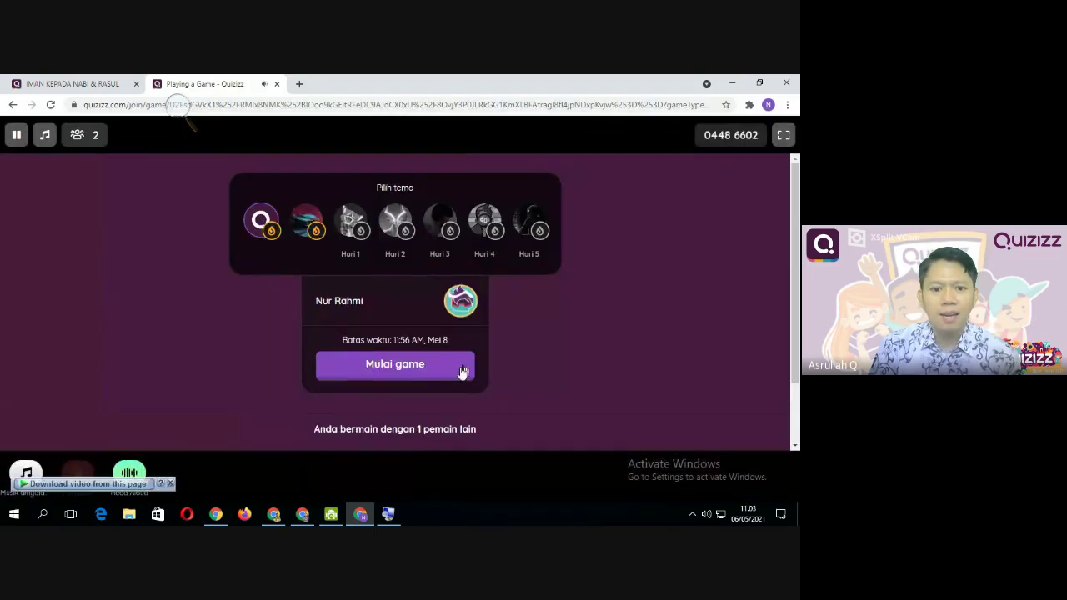
pyautogui.scroll(-1, 517, 342)
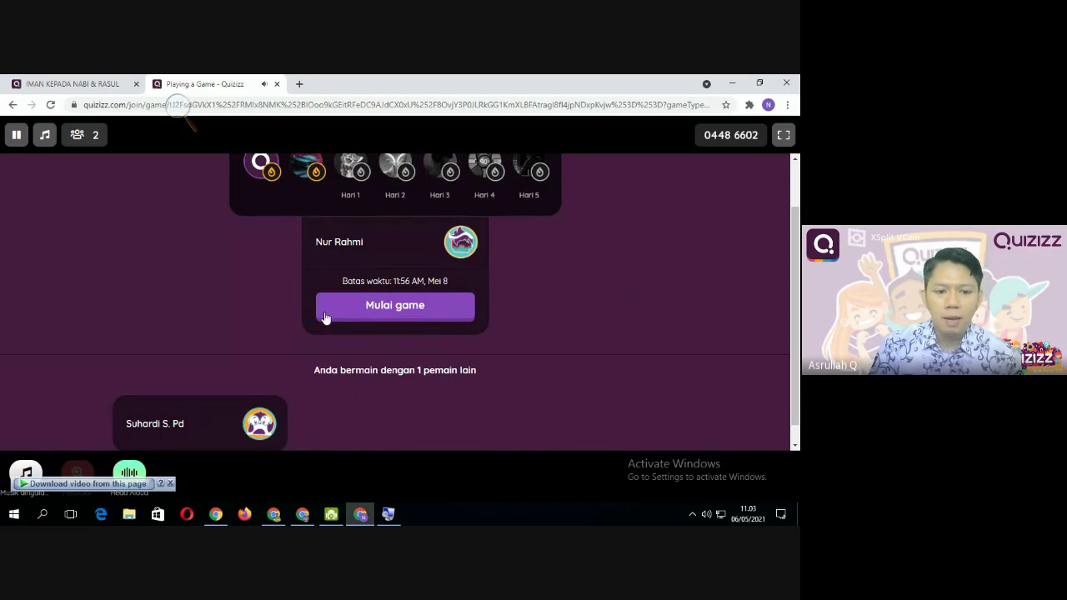
pyautogui.scroll(-1, 369, 334)
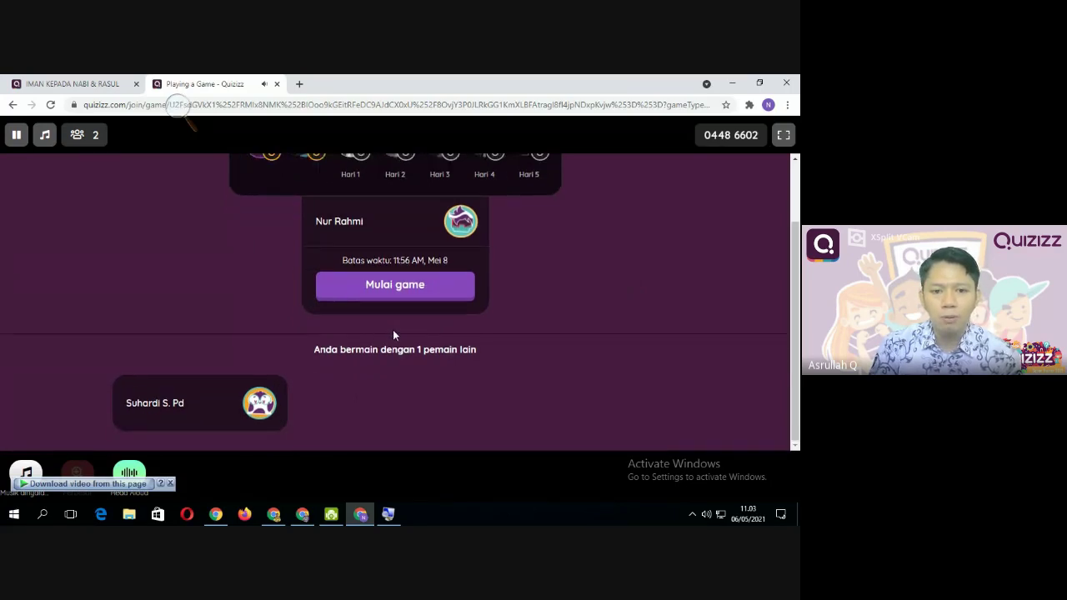
pyautogui.scroll(2, 392, 333)
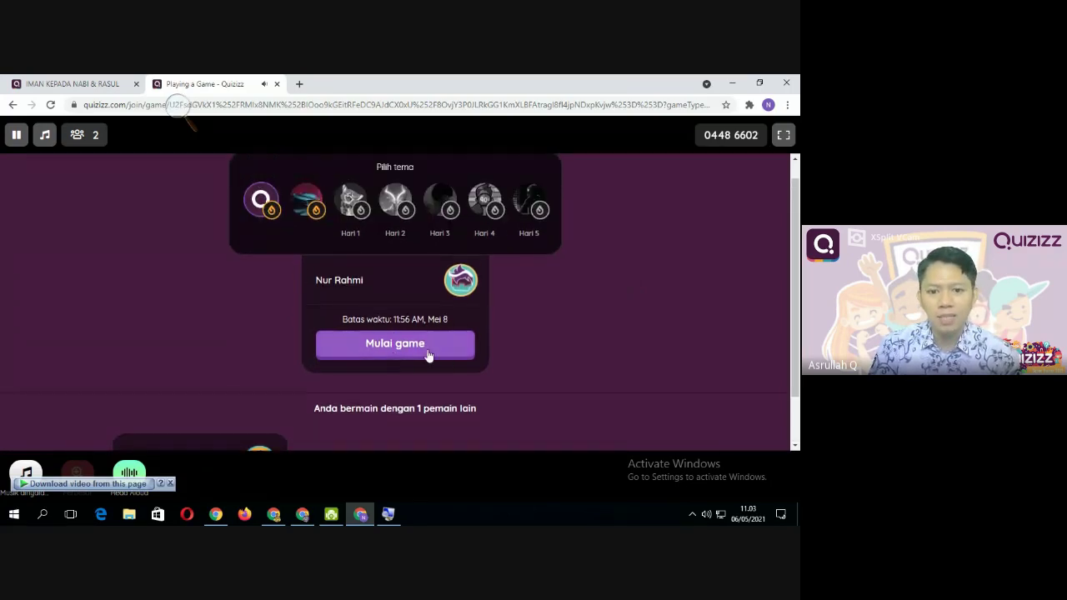
pyautogui.click(430, 352)
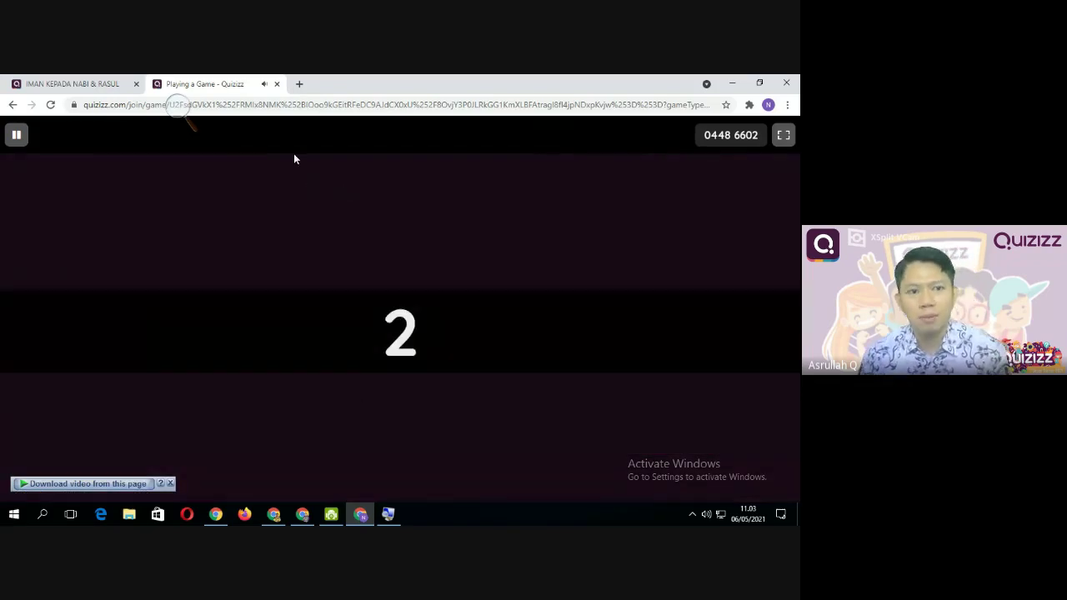
pyautogui.click(277, 84)
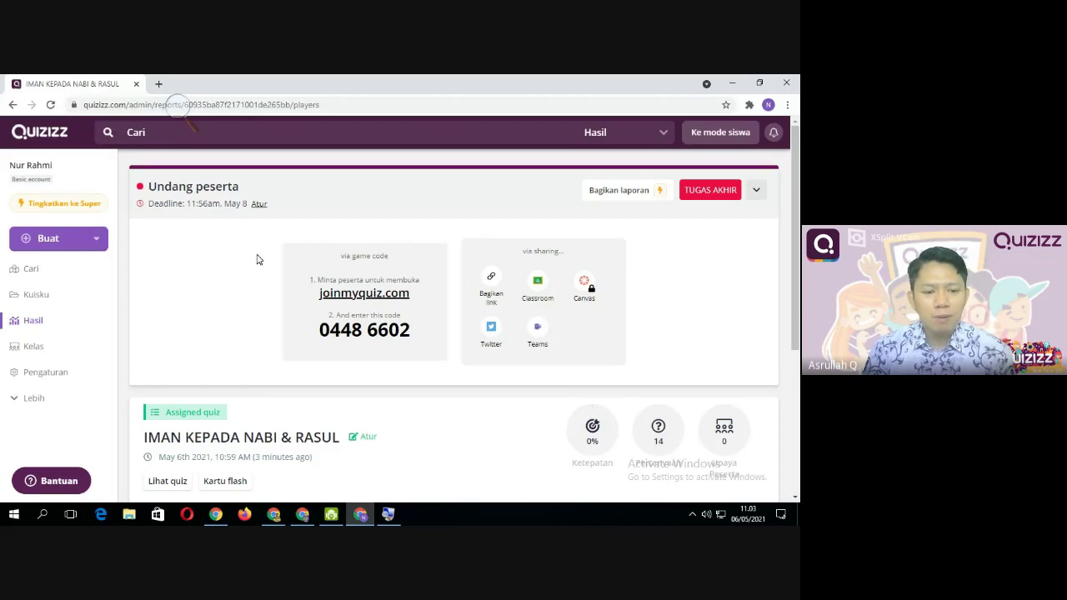
# Go back to the Kuisku (My Quizzes) list, then bring the Google Meet call to the front
pyautogui.click(40, 296)
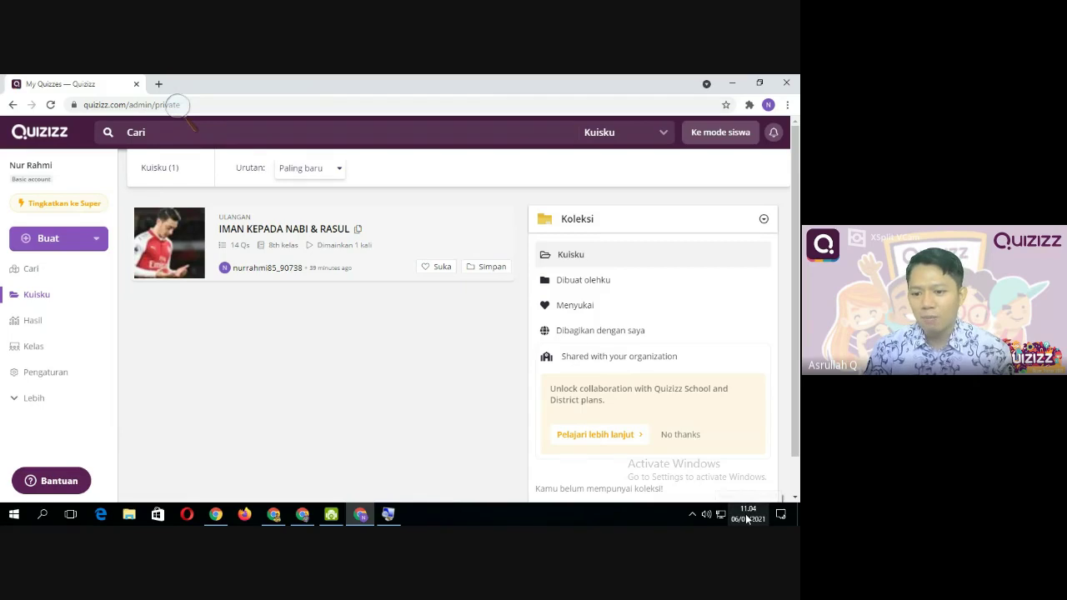
pyautogui.click(692, 514)
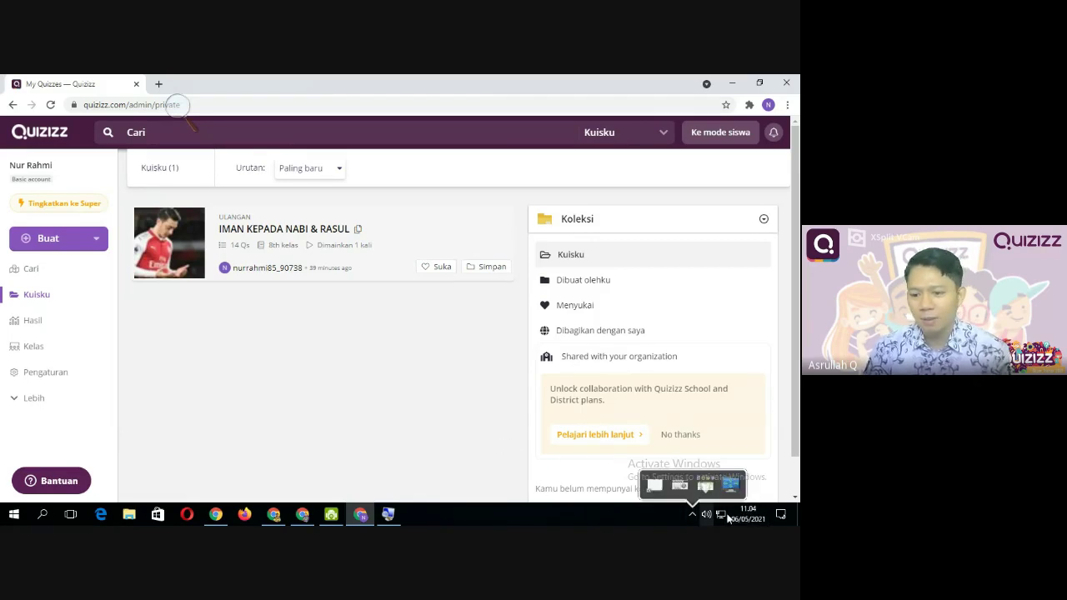
pyautogui.click(383, 418)
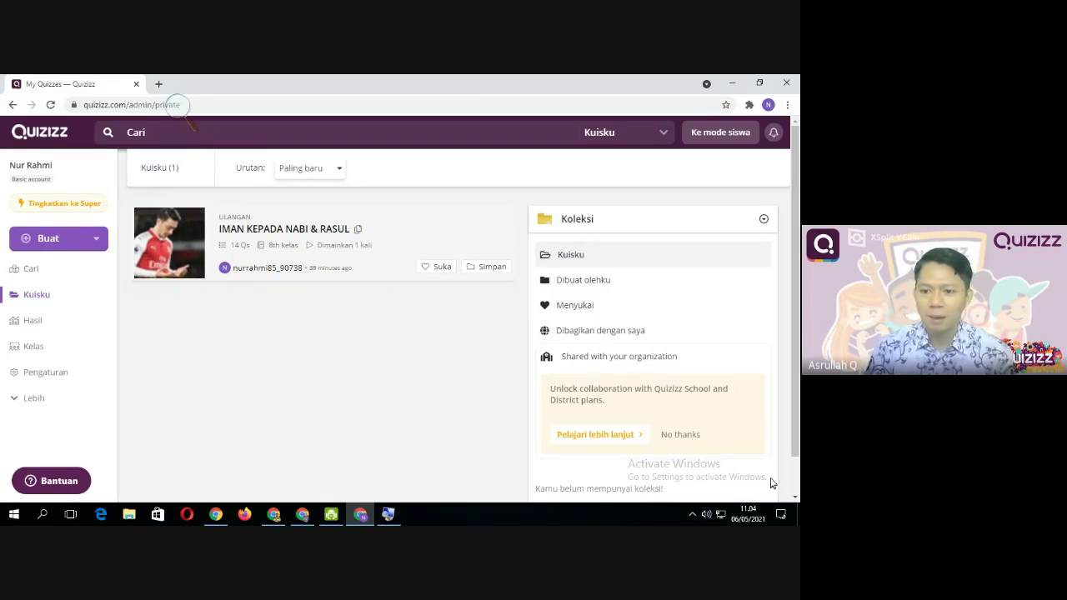
pyautogui.click(313, 519)
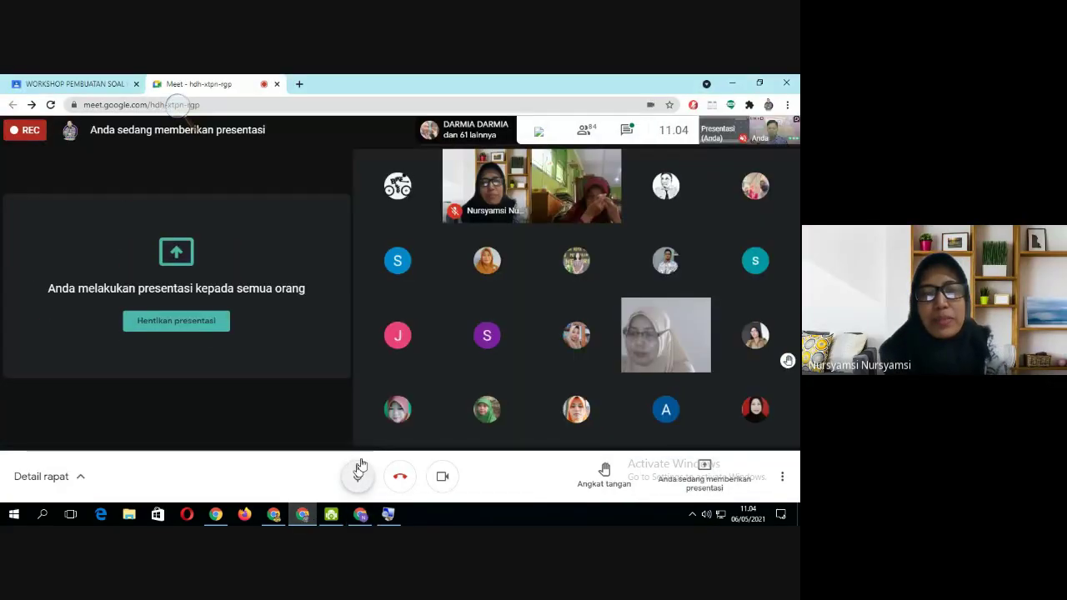